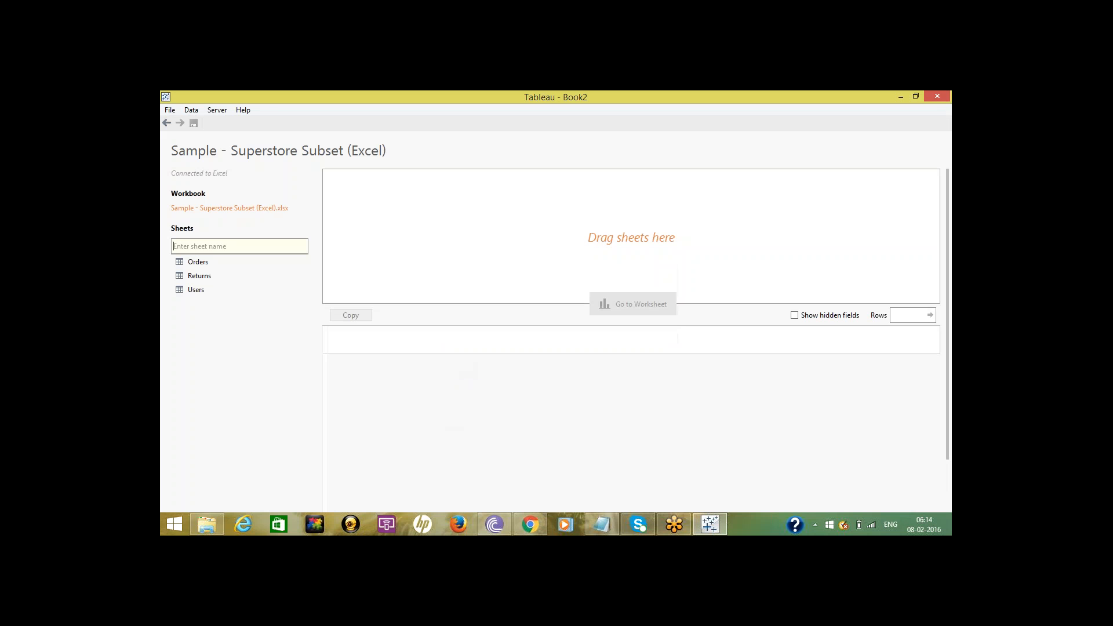
Add the Orders and Returns sheets to the data source as a join and go to the worksheet.
left_click_drag(204, 268, 327, 263)
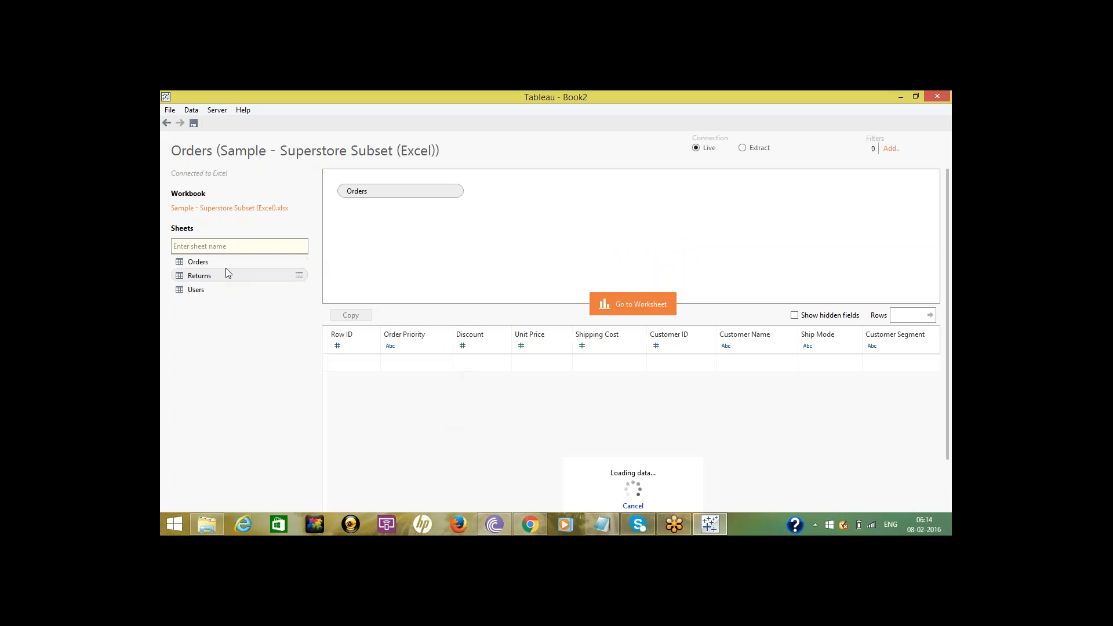
left_click_drag(198, 277, 601, 193)
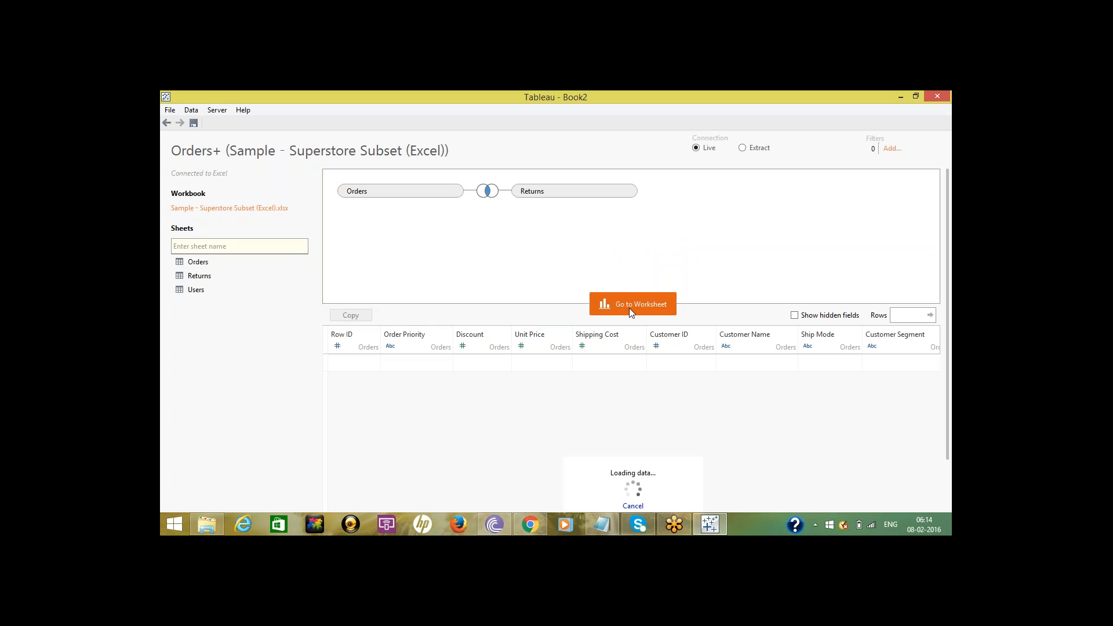
left_click(631, 310)
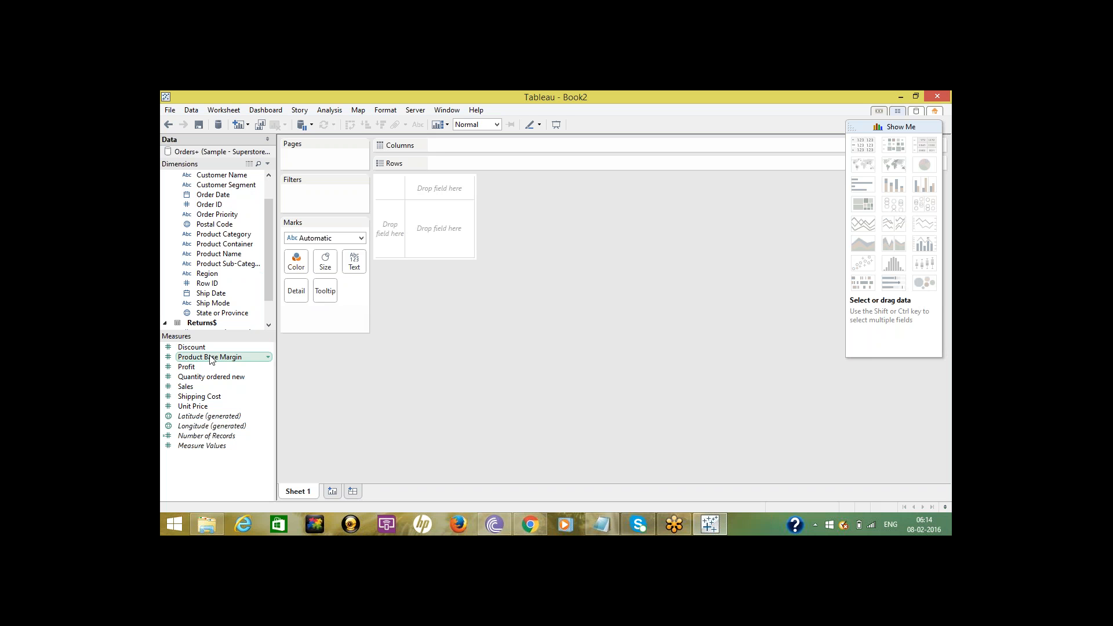
Build a view with State or Province on Columns and Sales on Rows.
left_click(231, 313)
left_click_drag(458, 147, 462, 151)
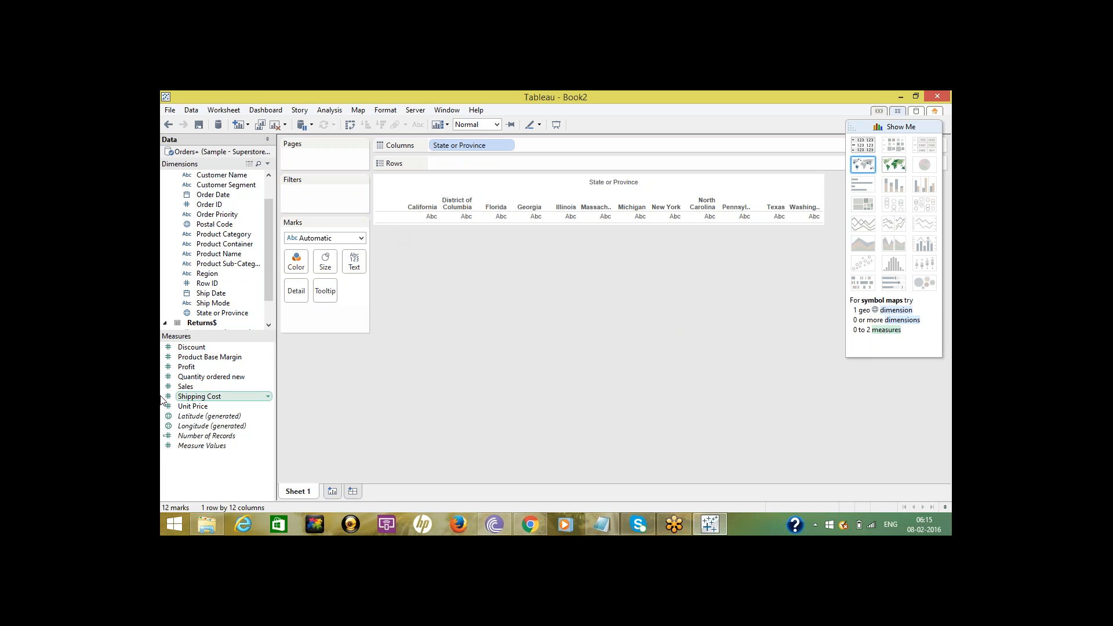
left_click_drag(184, 390, 483, 164)
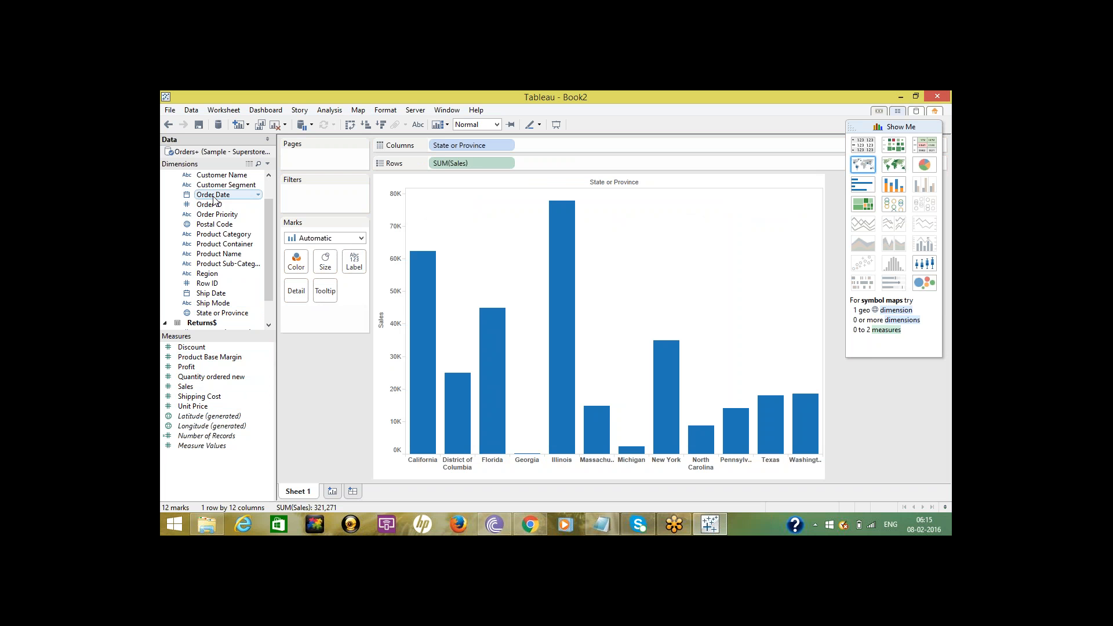
Add Order Date to the Rows shelf, placing it after Sales.
left_click_drag(214, 199, 602, 164)
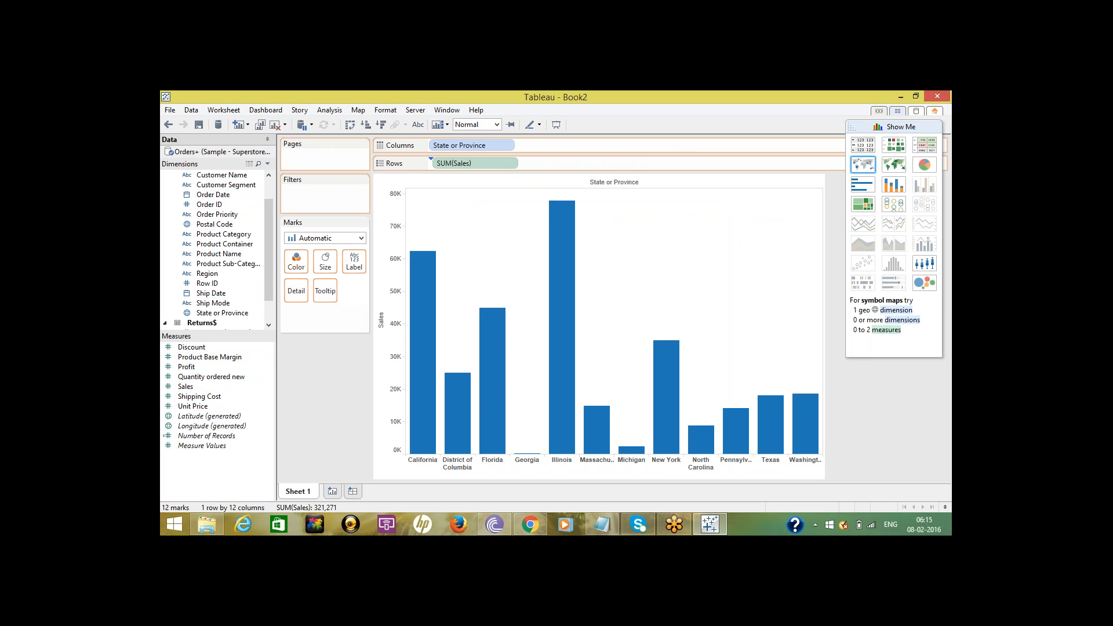
left_click_drag(478, 162, 635, 165)
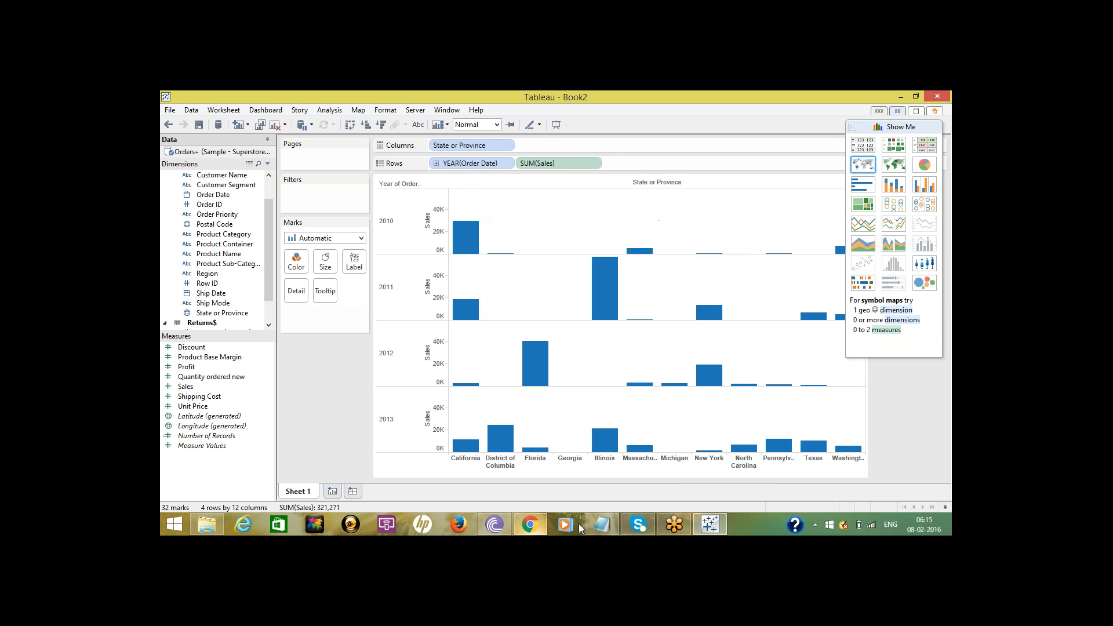
Switch to the cls6.txt notes in Notepad and add blank lines below the note about dimension placement.
left_click(602, 527)
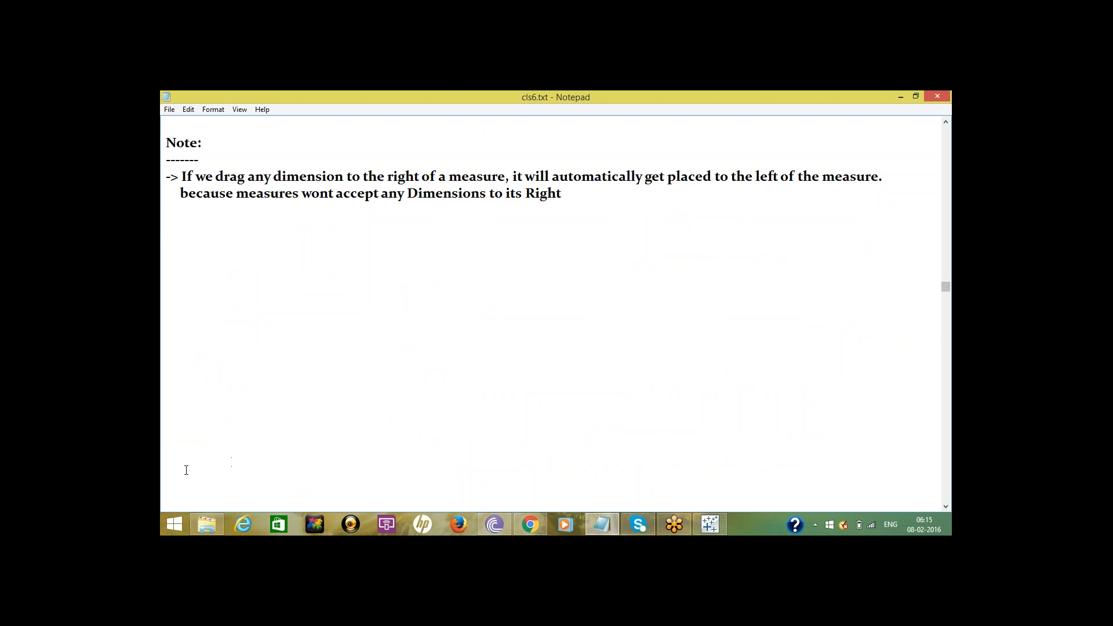
key("Return")
key("Return")
key("Return")
key("Return")
key("Return")
key("Return")
key("Return")
key("Return")
key("Return")
Switch to Tableau and try to move the Order Date dimension after Sales on the Rows shelf.
left_click(698, 527)
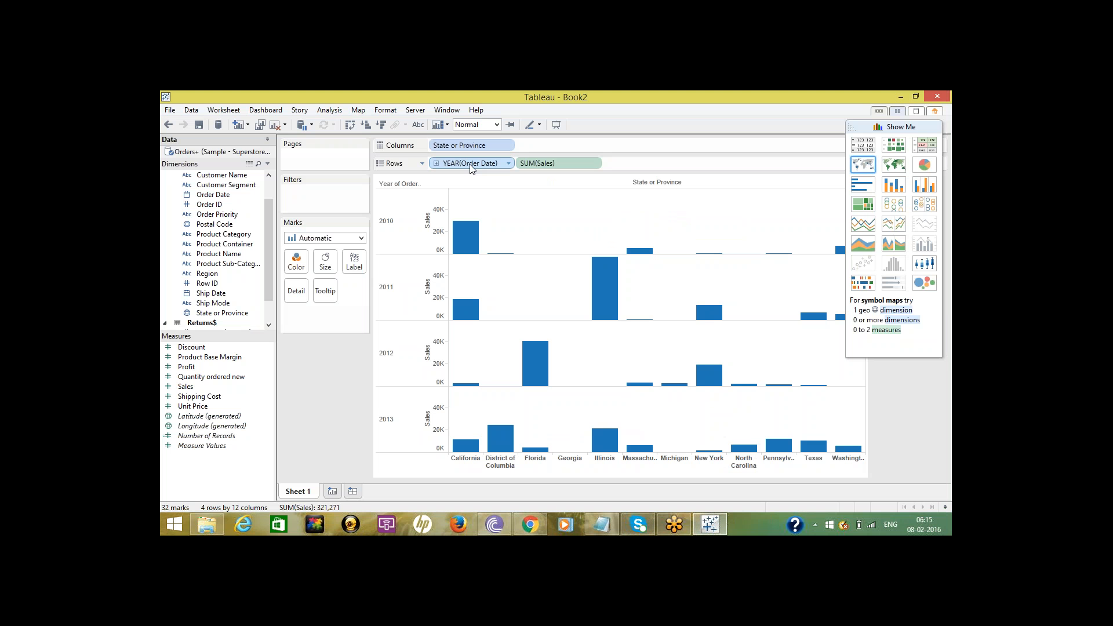
left_click_drag(463, 167, 660, 162)
left_click_drag(441, 165, 637, 162)
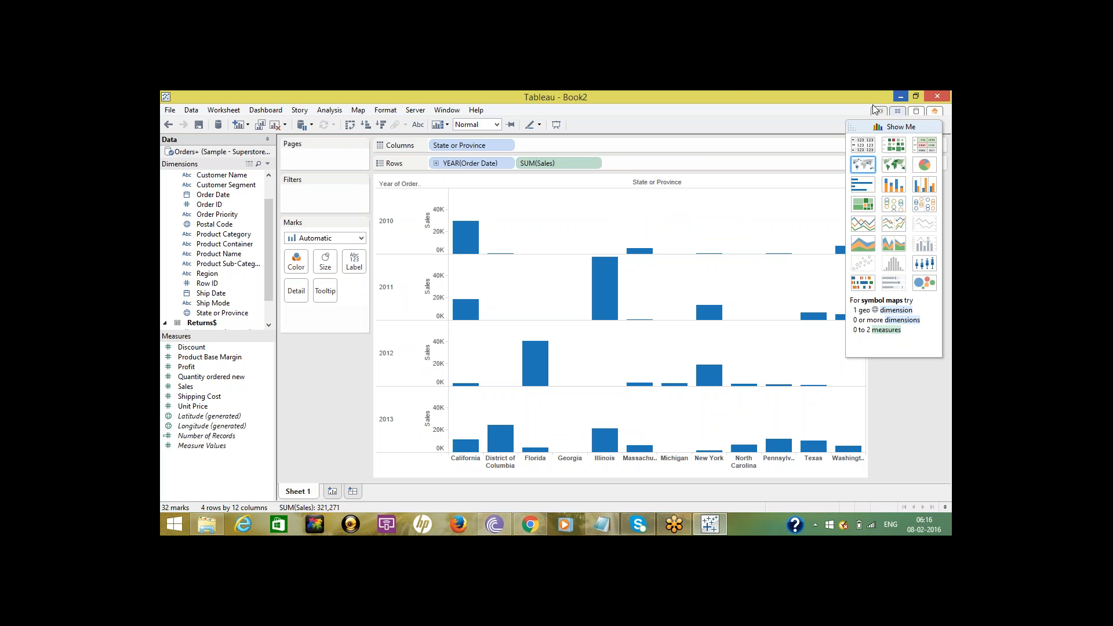
Switch to Notepad and add the heading "Building the Views automatically in Tableau" with a dashed underline below the existing note.
left_click(603, 525)
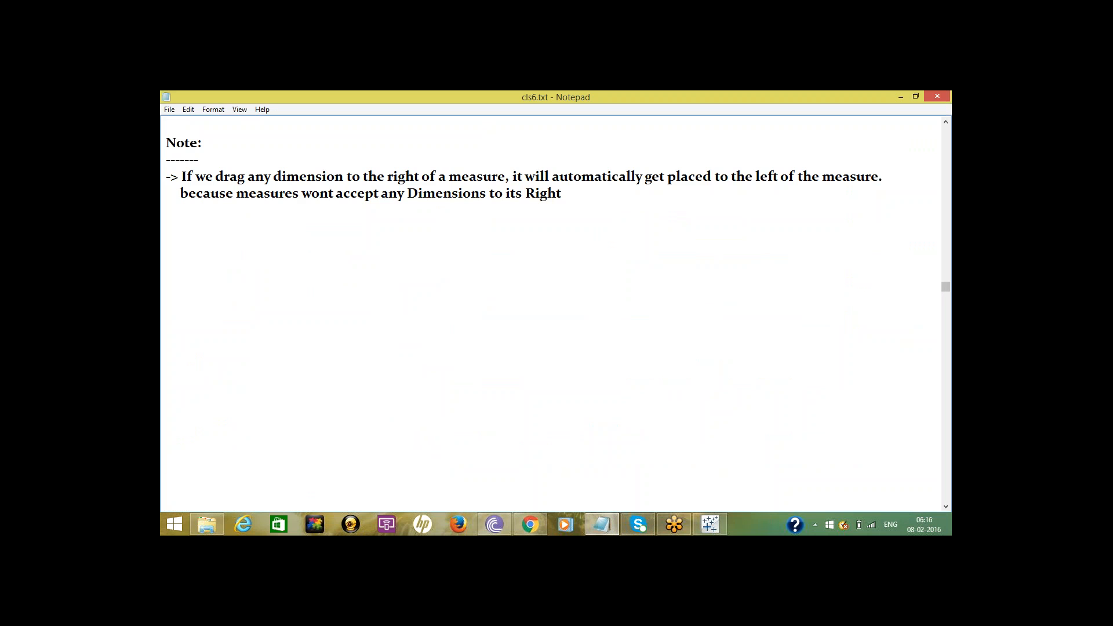
key("Return")
key("Return")
key("Return")
key("Return")
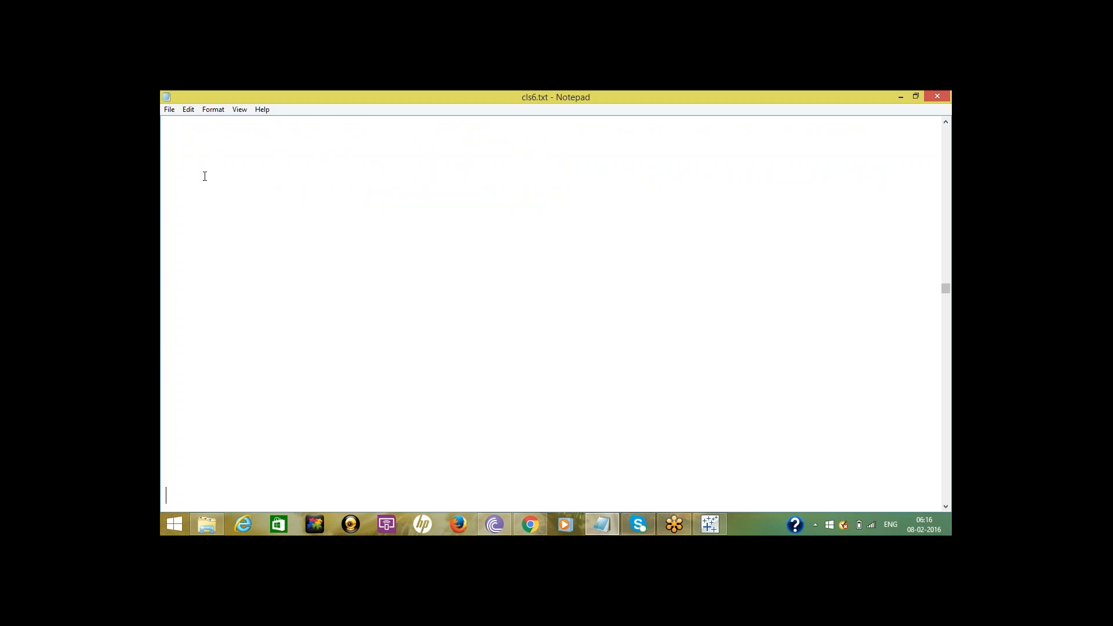
type("Building the Views au")
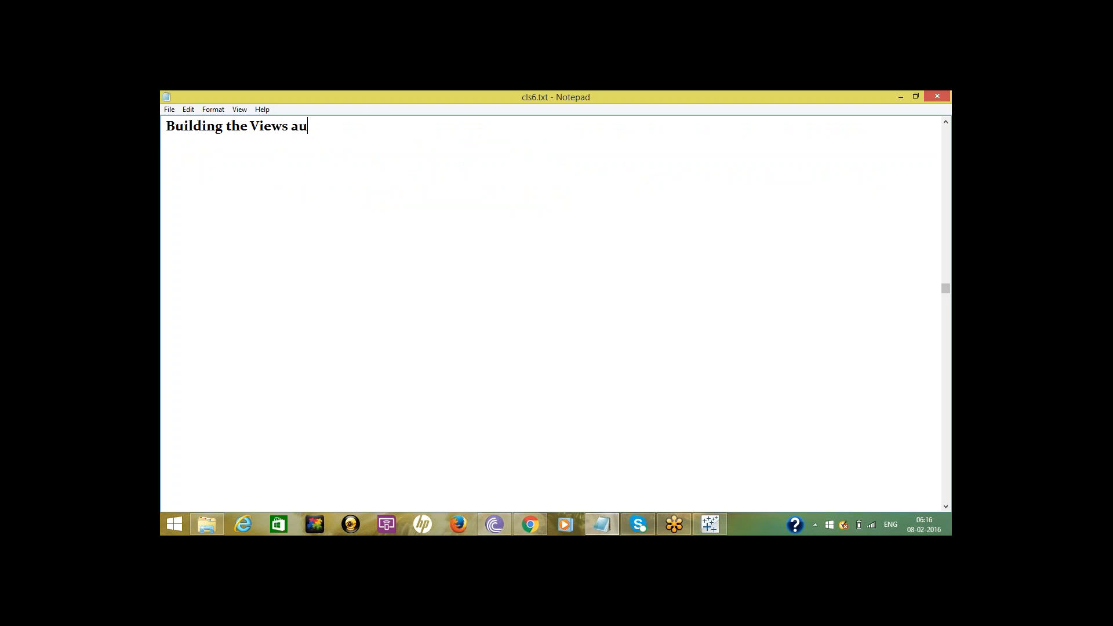
type("tomatically in Tableau ")
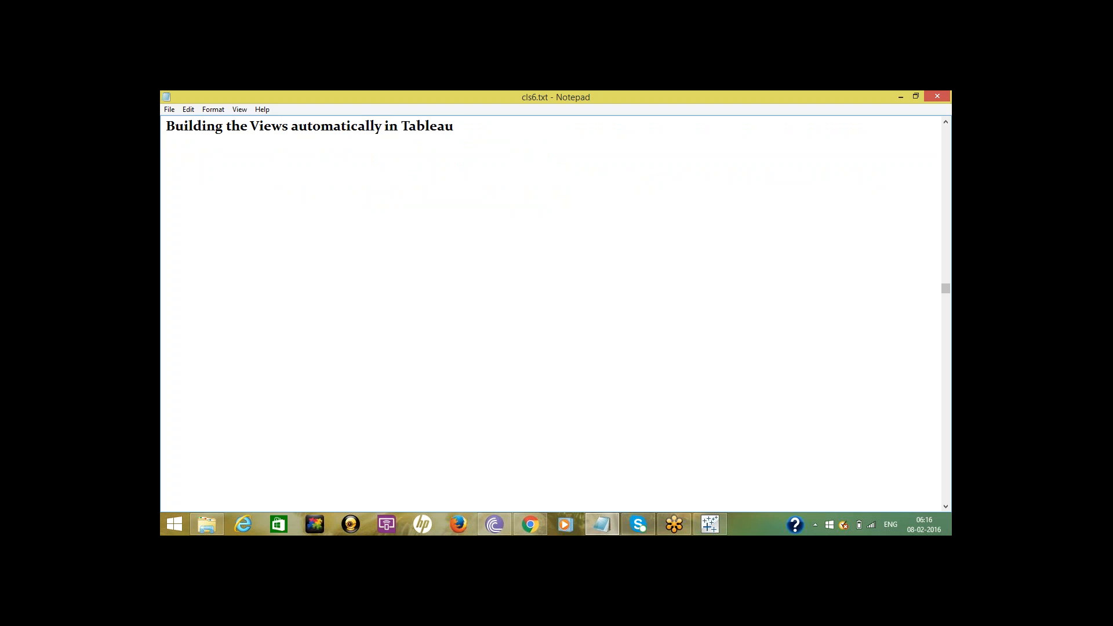
type("--------------------------------------------------------------")
In Tableau, build a Show Me horizontal bar chart of Sales by Product Category on a new worksheet and swap its rows and columns.
left_click(710, 525)
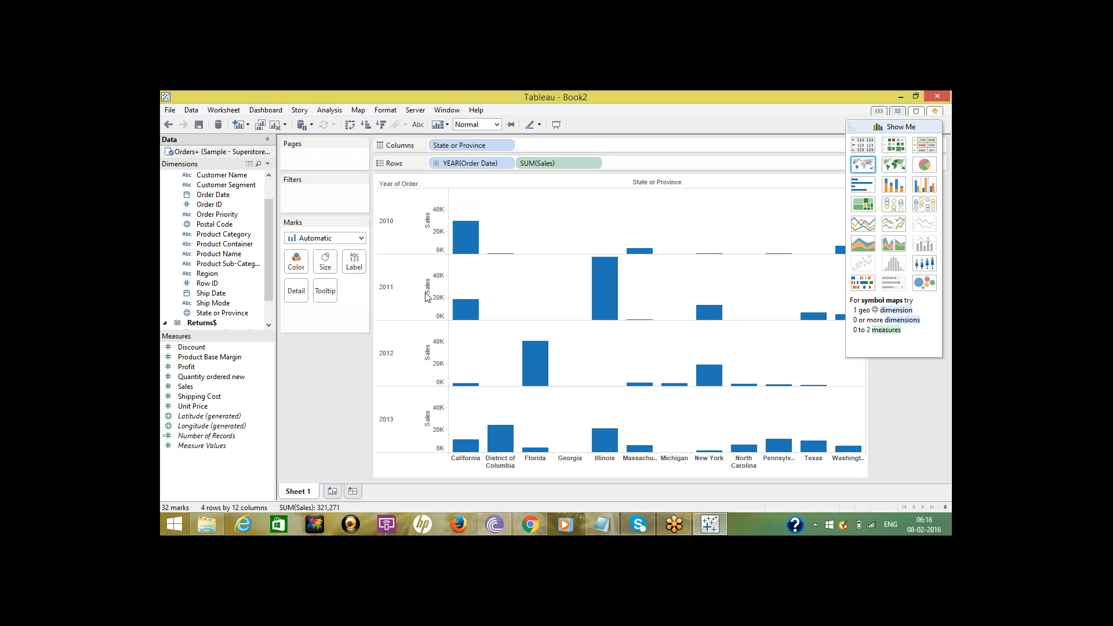
left_click(332, 492)
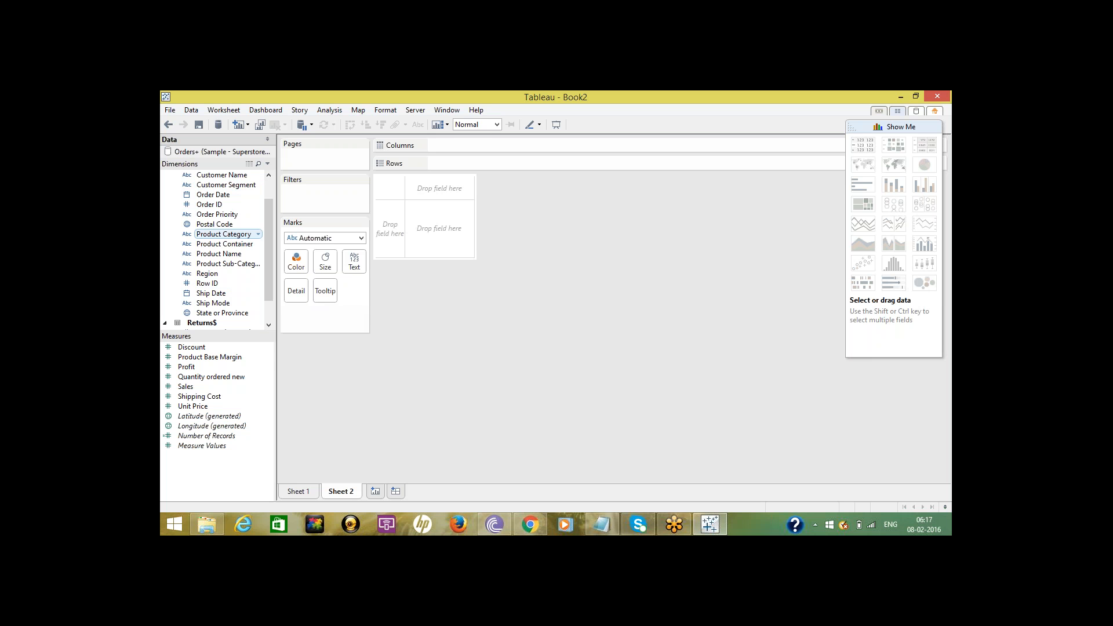
left_click(226, 234)
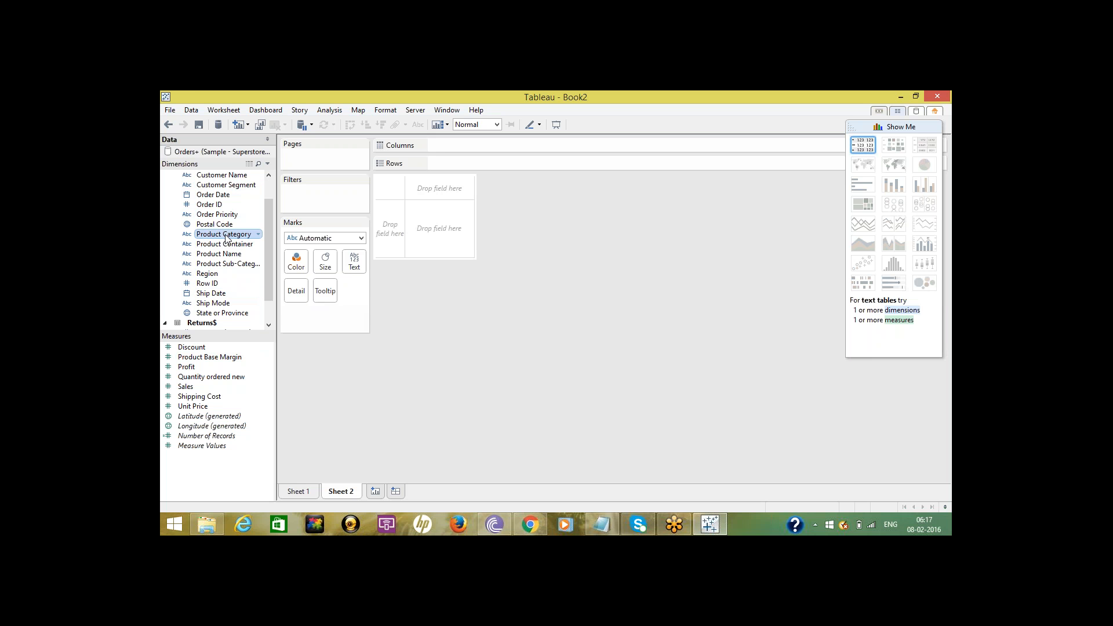
left_click(201, 389, "ctrl")
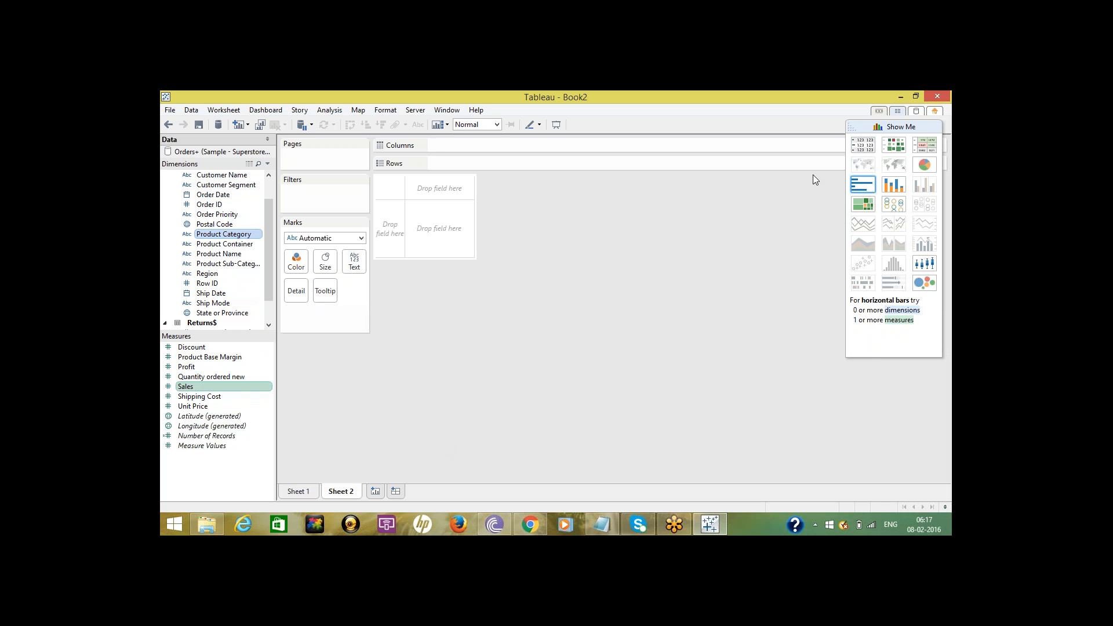
left_click(861, 189)
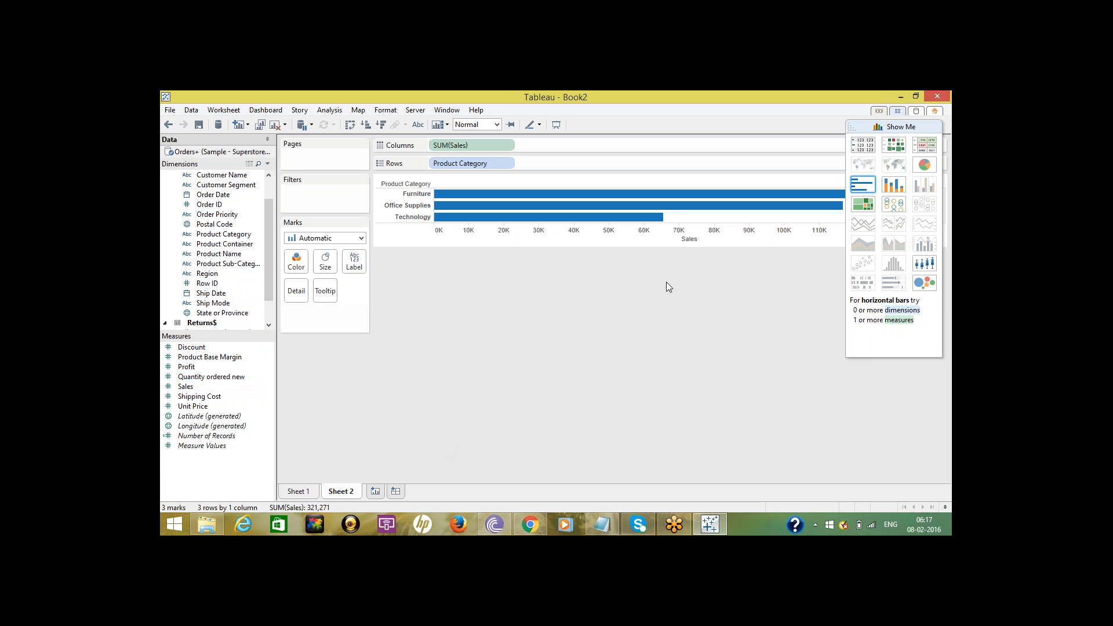
left_click(349, 124)
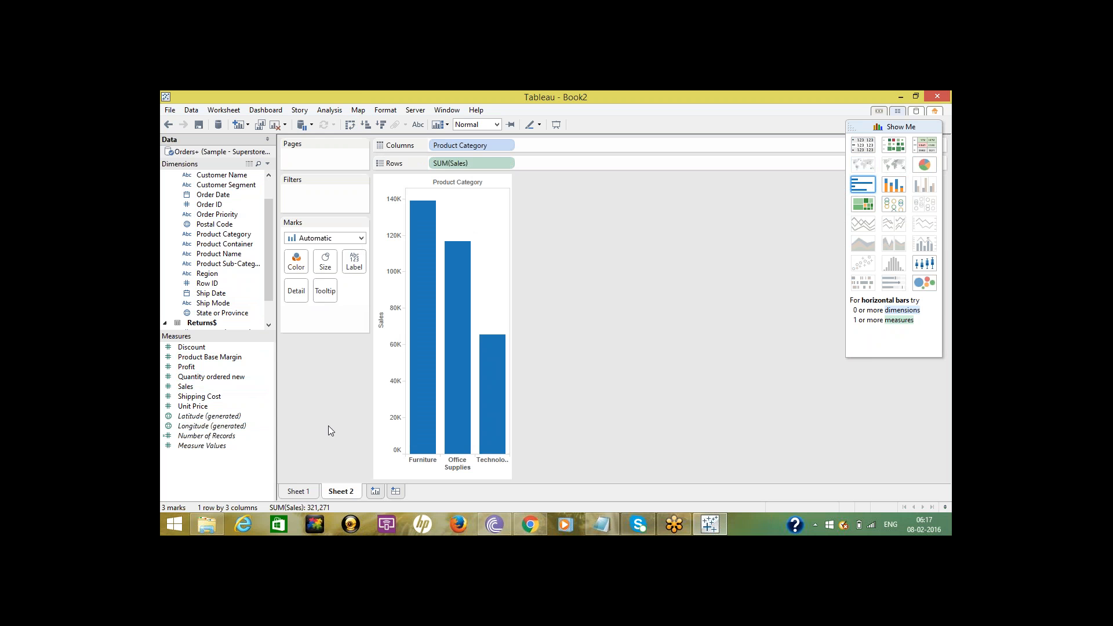
On another new worksheet, build a Show Me horizontal bar chart from Product Category, Order Date and Sales.
left_click(375, 492)
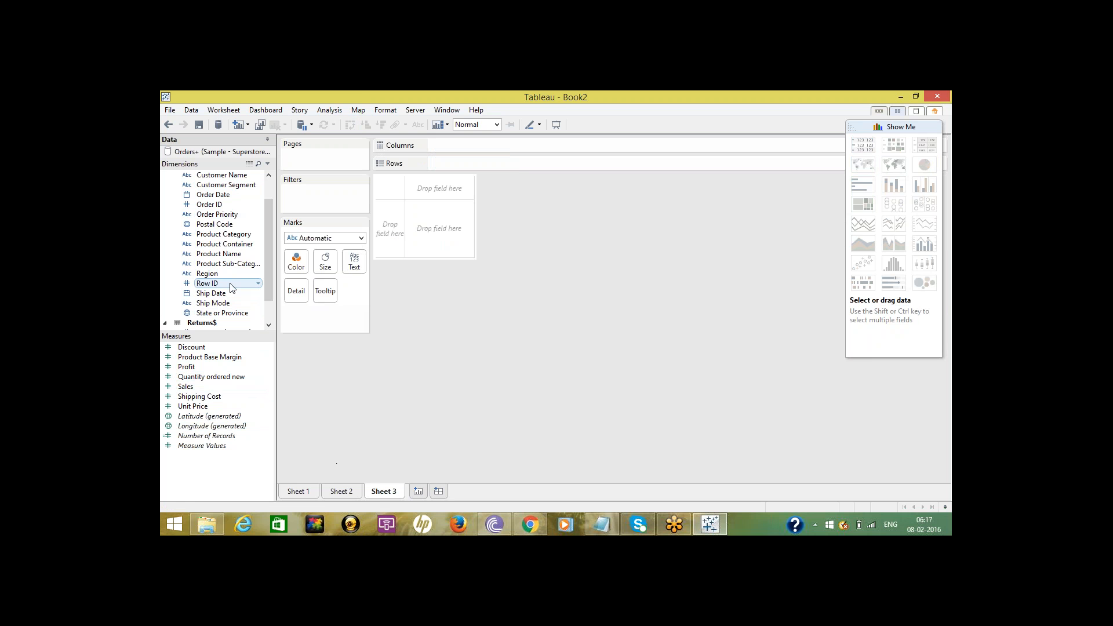
left_click(226, 235)
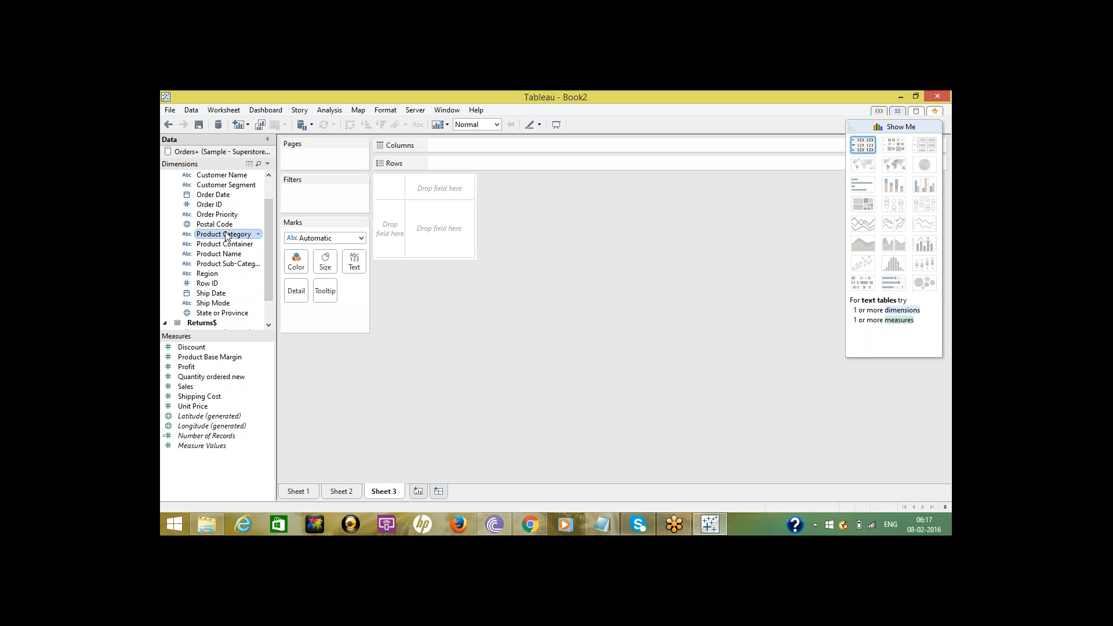
left_click(219, 197, "ctrl")
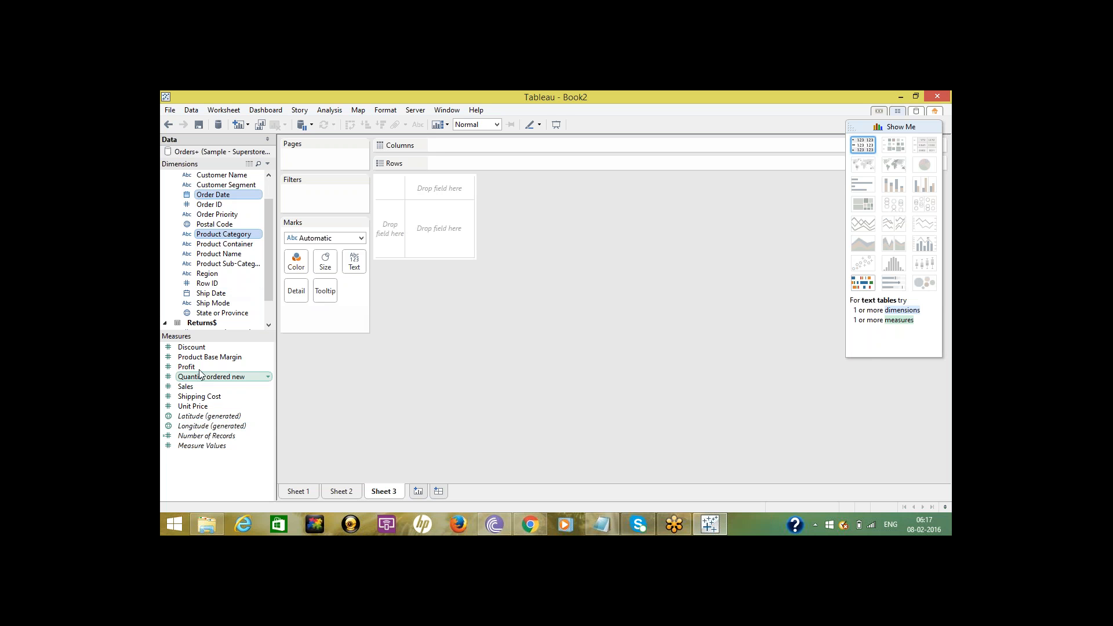
left_click(190, 387, "ctrl")
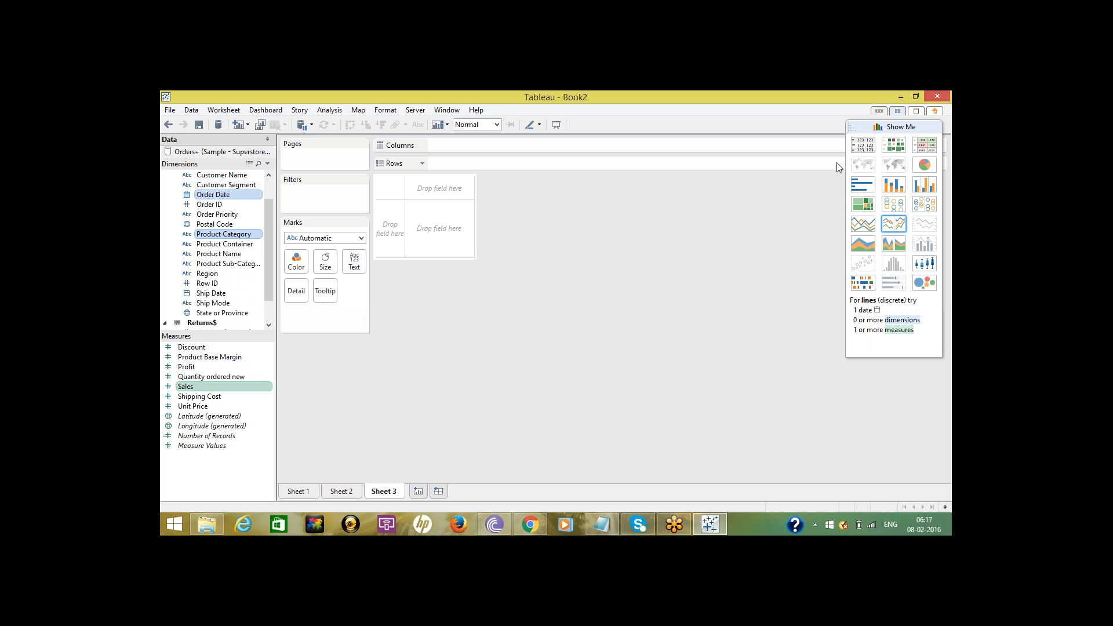
left_click(866, 188)
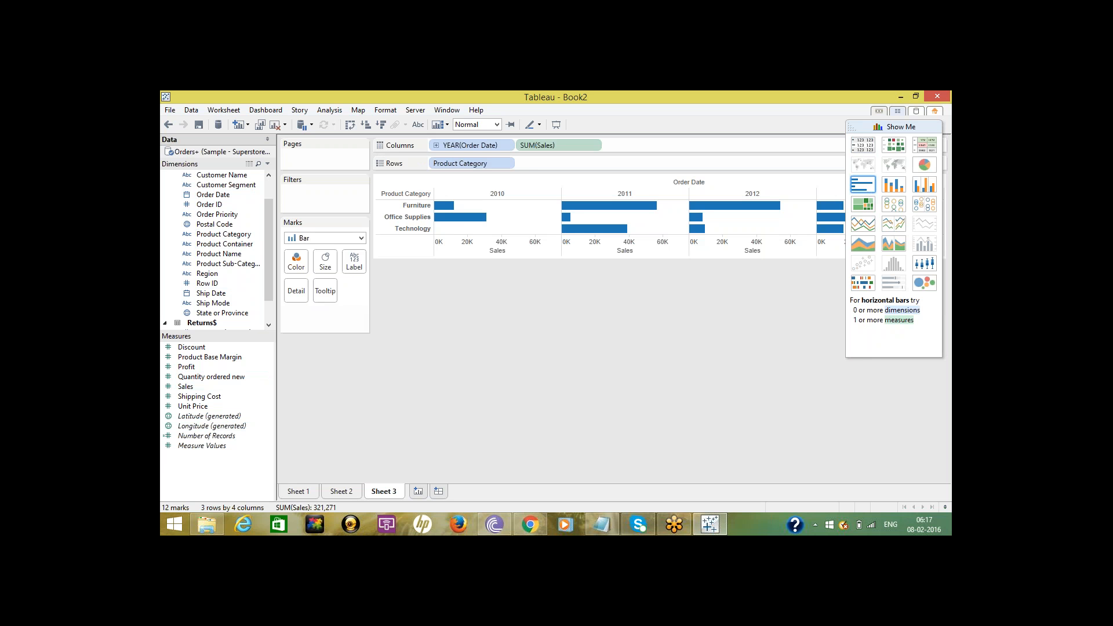
Swap the chart's rows and columns and color its bars by Product Category.
left_click(350, 124)
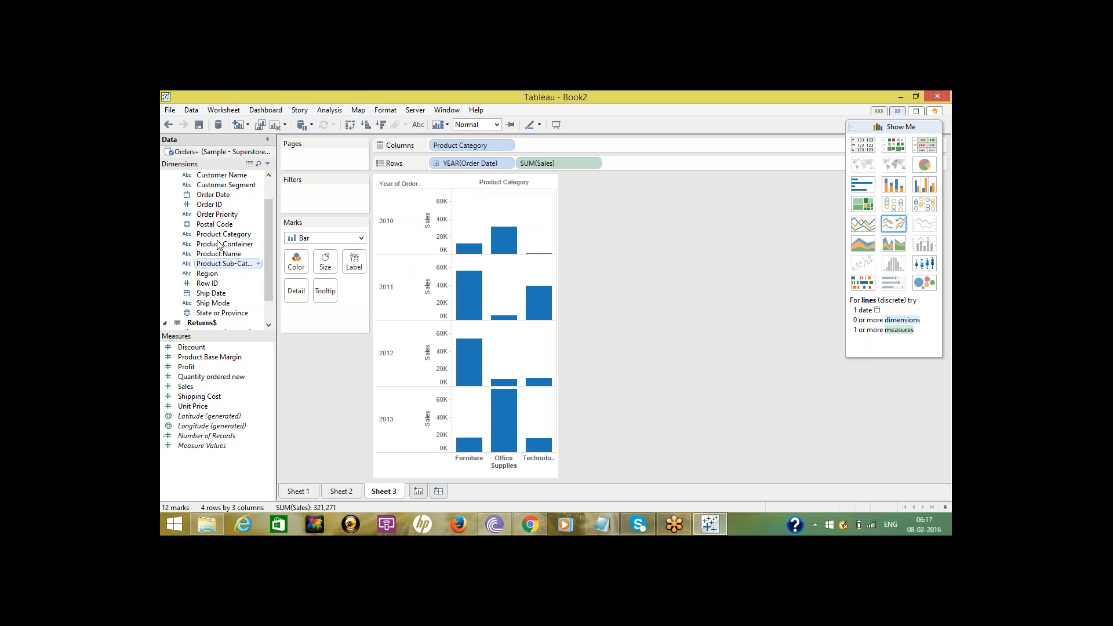
left_click_drag(215, 235, 297, 262)
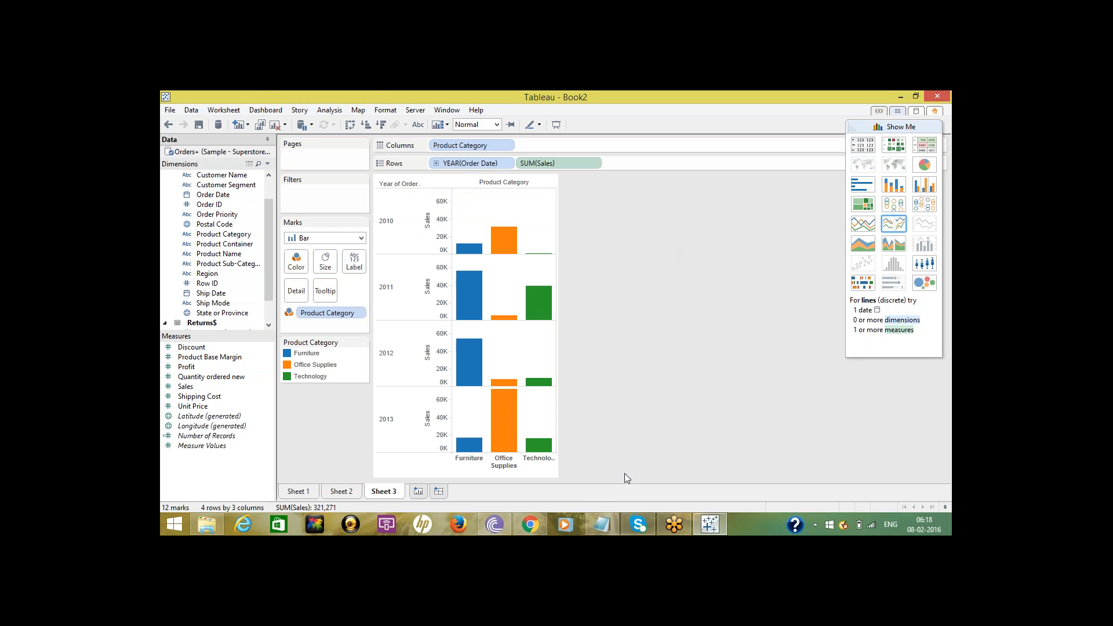
Switch to Notepad and write "-> In Tableau, We can build the Views automatically without dragging fields to column and row shelve" under the heading.
left_click(601, 524)
type("-> In Tableau")
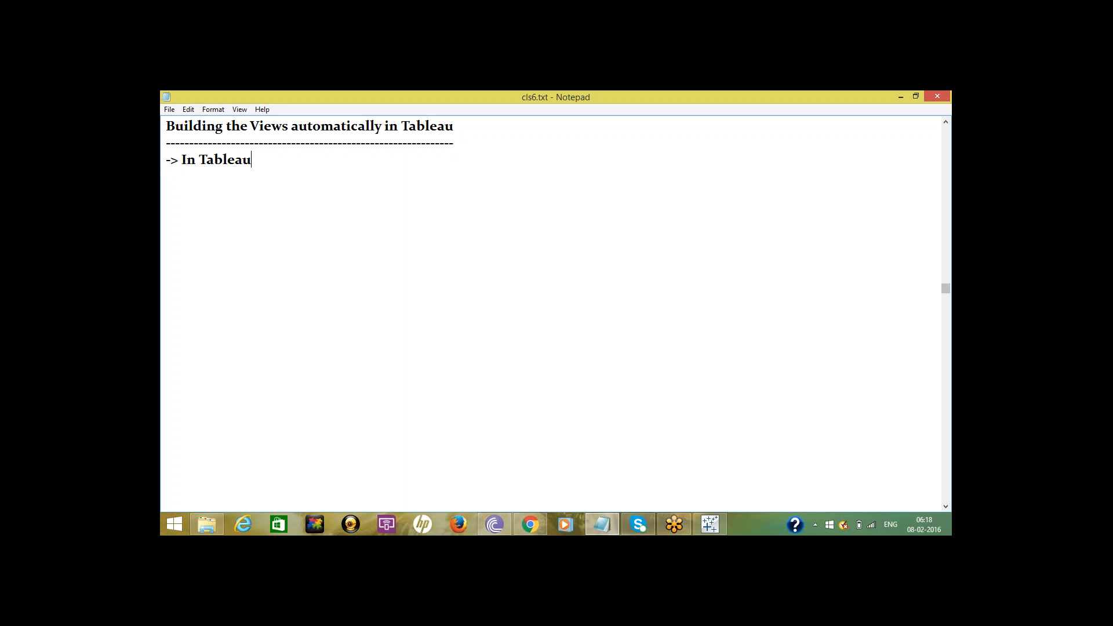
type(", We can build the ")
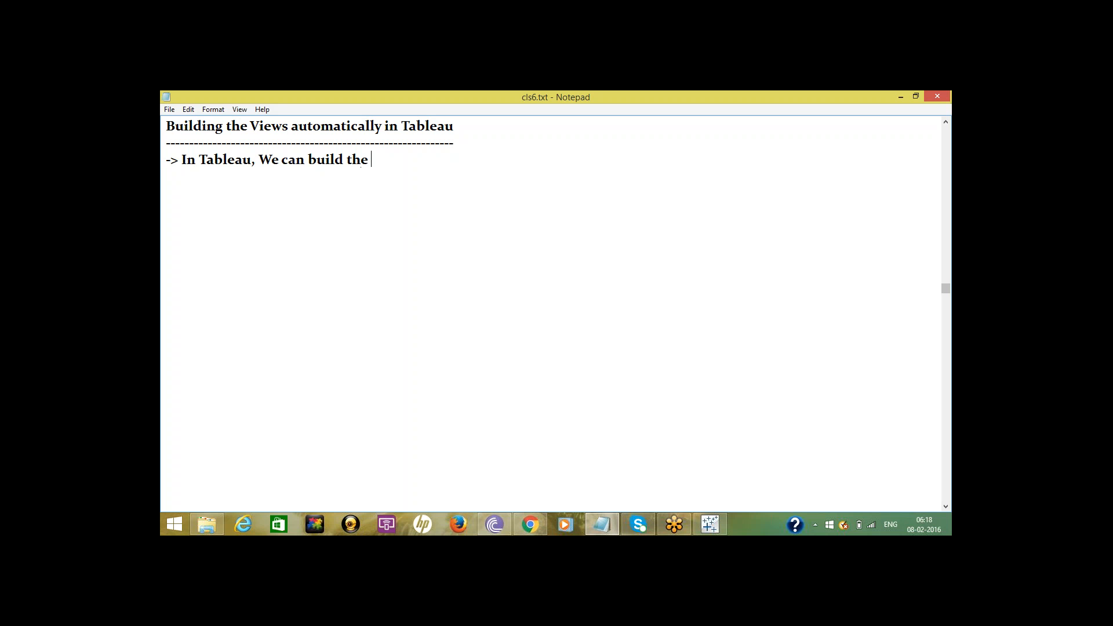
type("Views automatically")
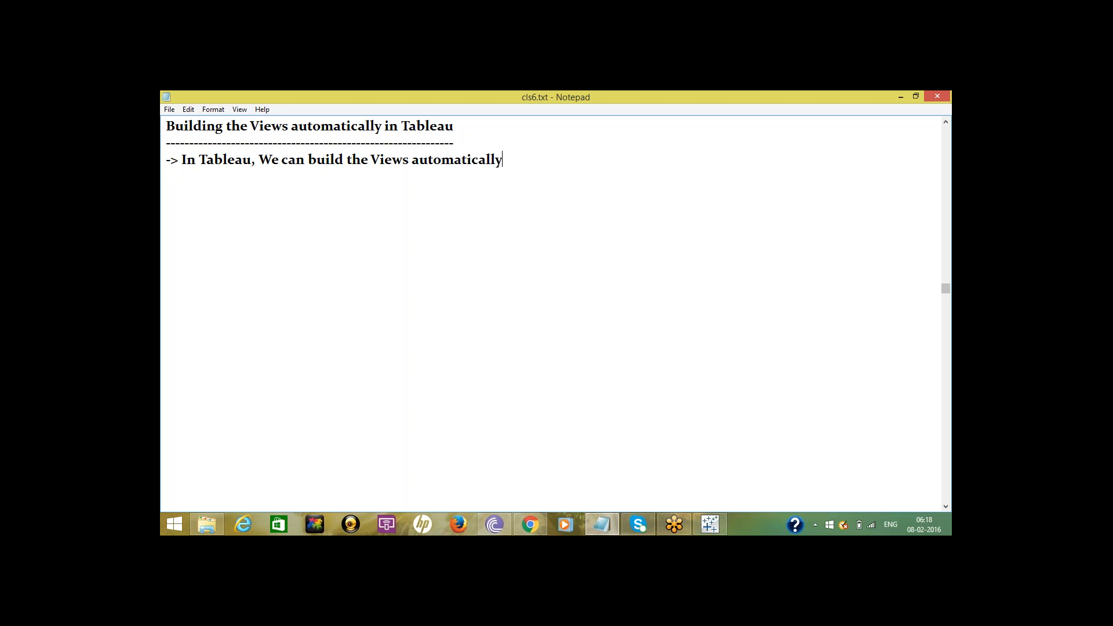
type(" without dragging fiel")
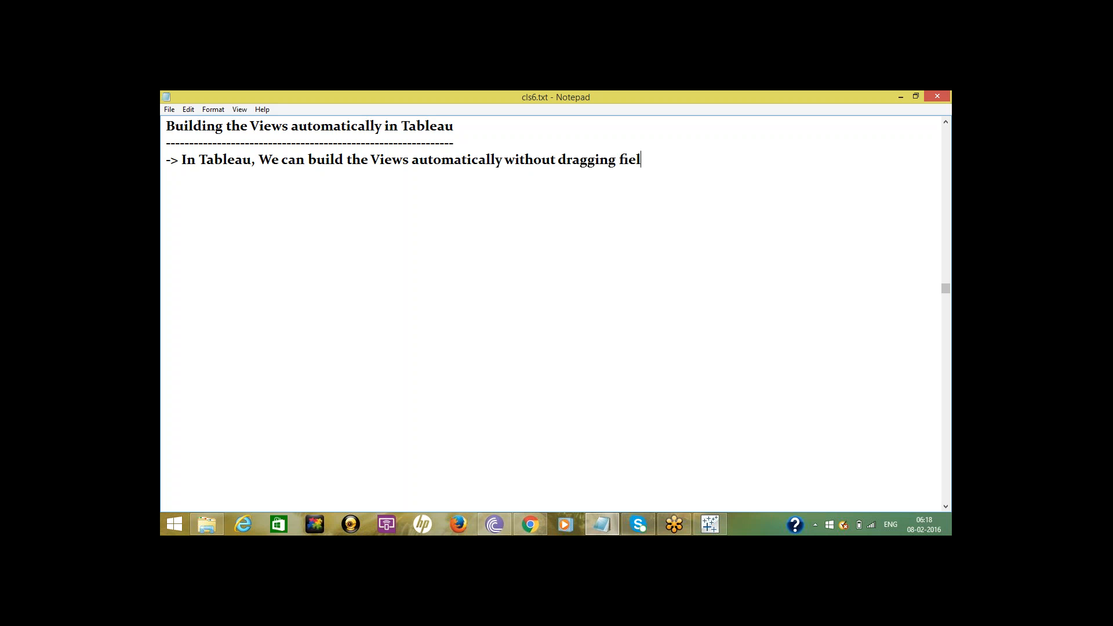
type("ds to cl")
key("BackSpace")
type("olumn and ")
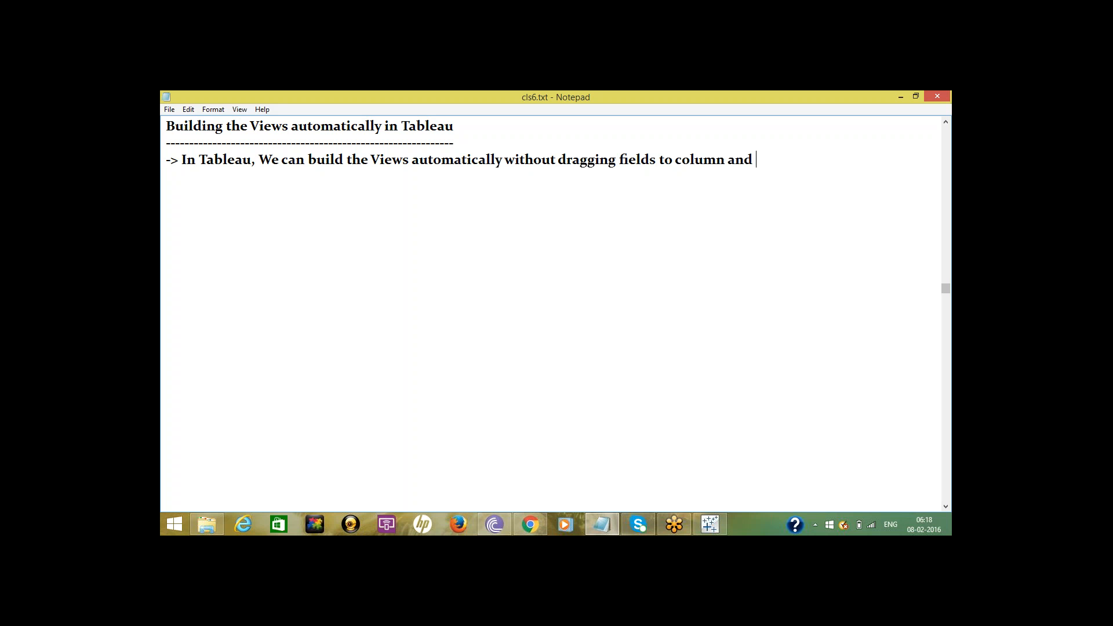
type("row shelve")
Leave blank lines below the bullet and start a new line with "Design a View for".
key("Return")
key("Return")
key("Return")
type("Design ")
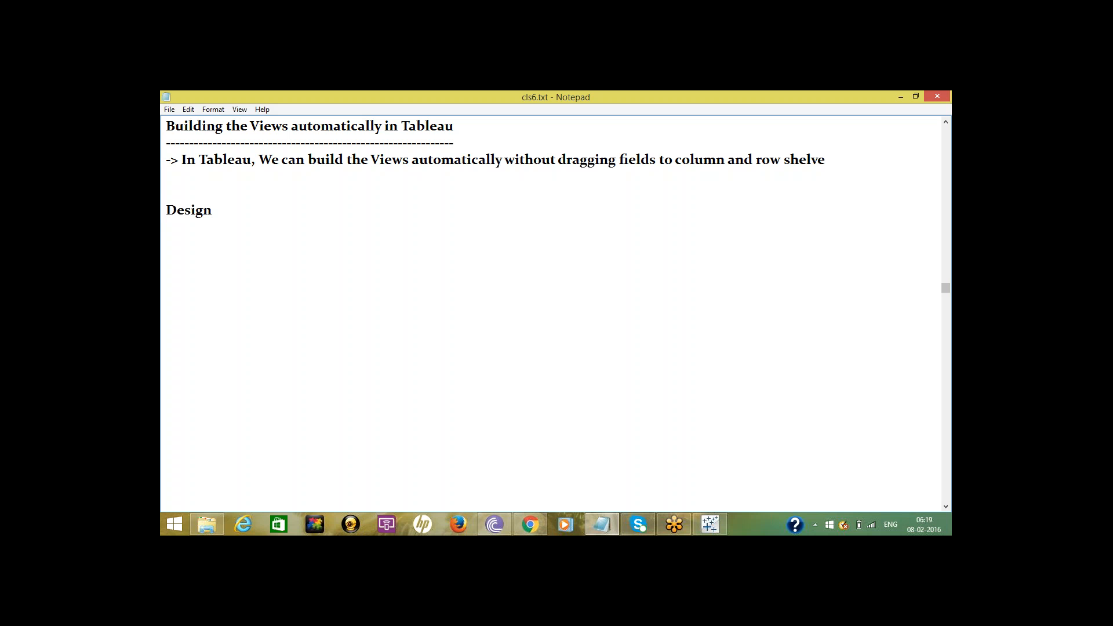
type("a View for")
Switch to Tableau and, on a new worksheet, manually place Product Category on Columns and Sales on Rows.
left_click(713, 527)
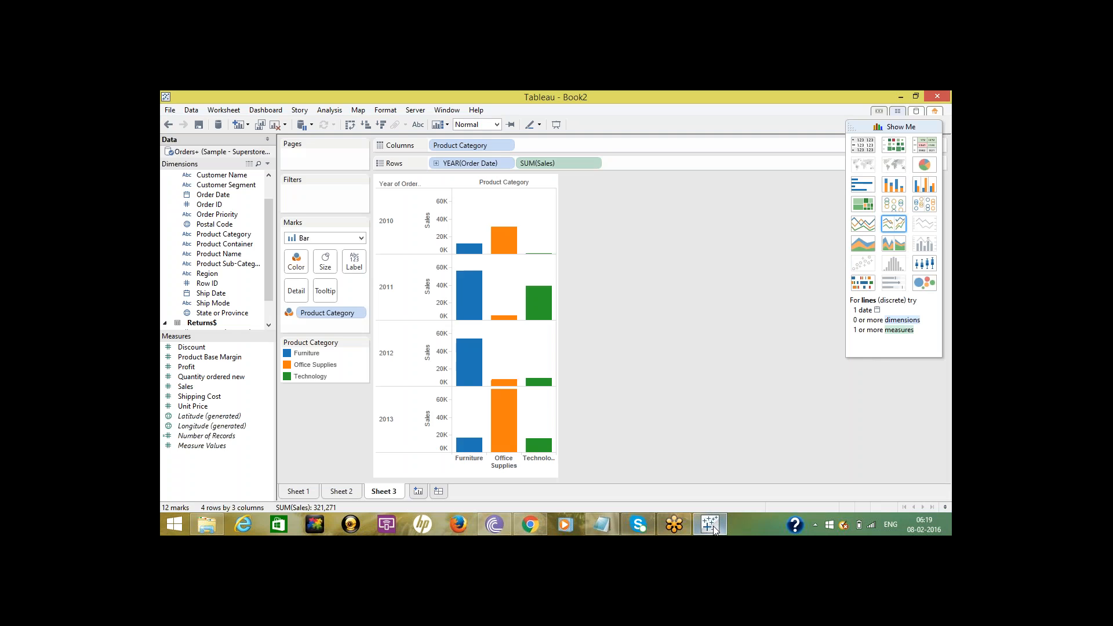
left_click(415, 491)
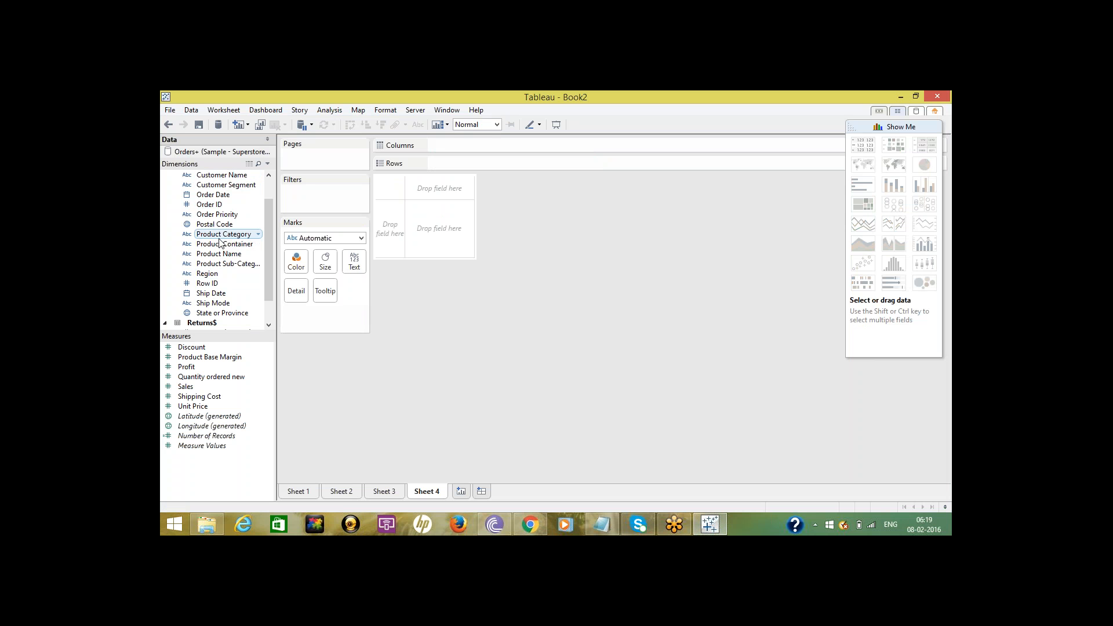
left_click_drag(221, 241, 440, 148)
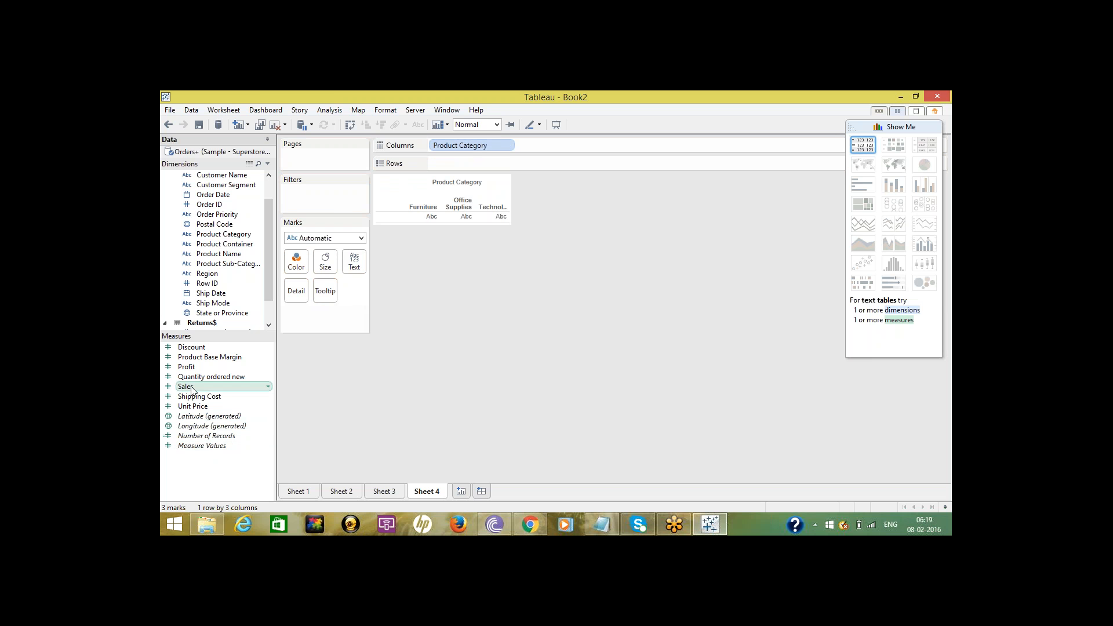
left_click_drag(197, 390, 464, 163)
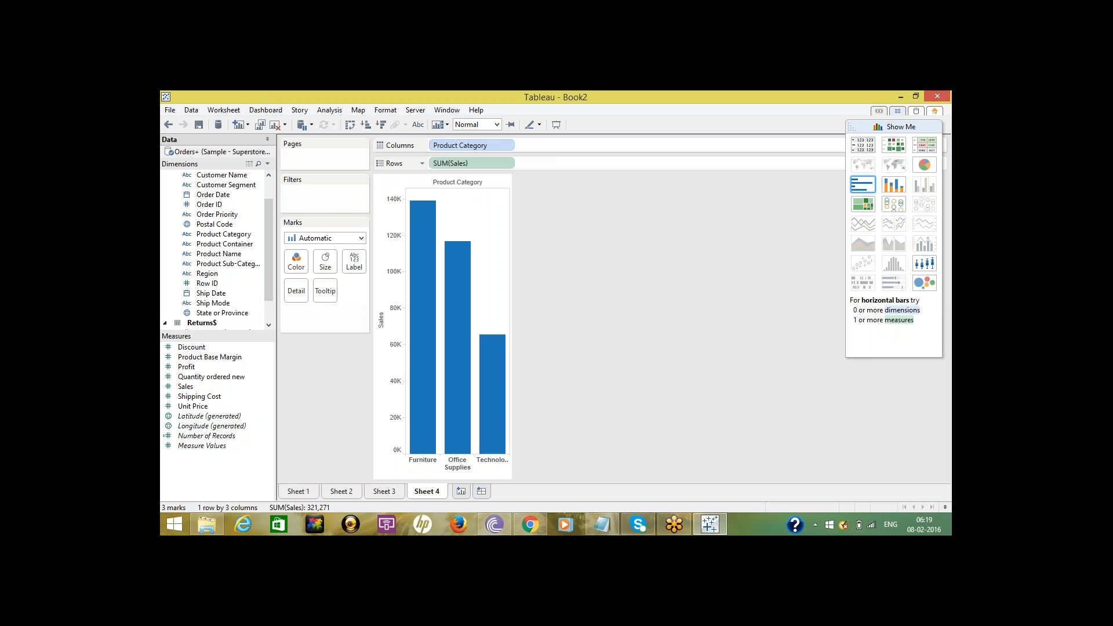
On another new worksheet, build a Show Me horizontal bar chart from Product Category and Sales, and swap its rows and columns.
left_click(461, 492)
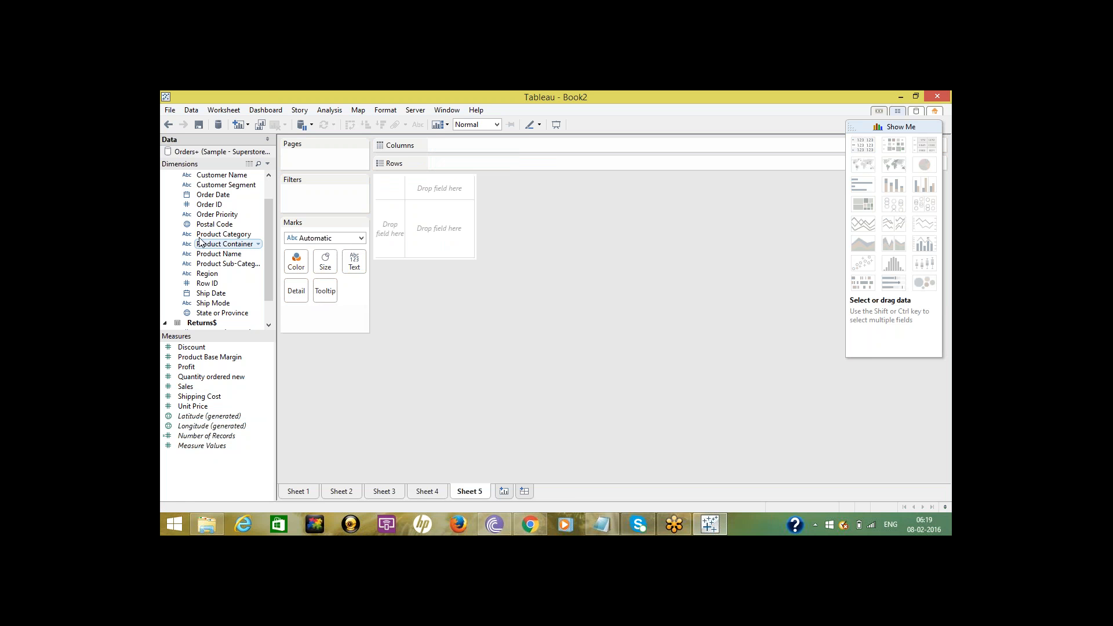
left_click(219, 234)
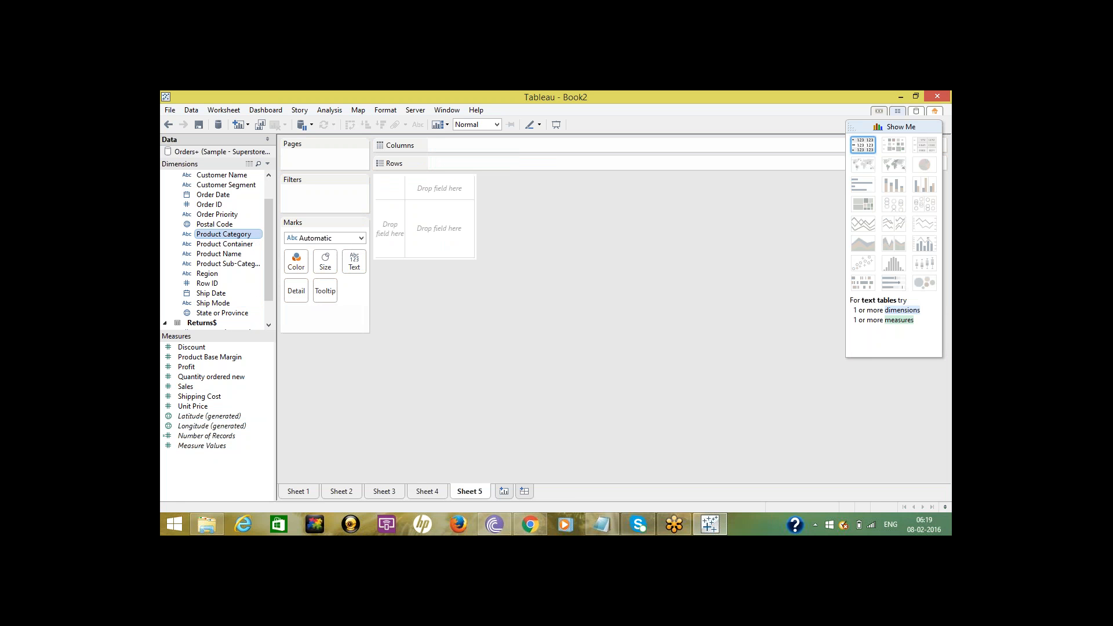
left_click(193, 389, "ctrl")
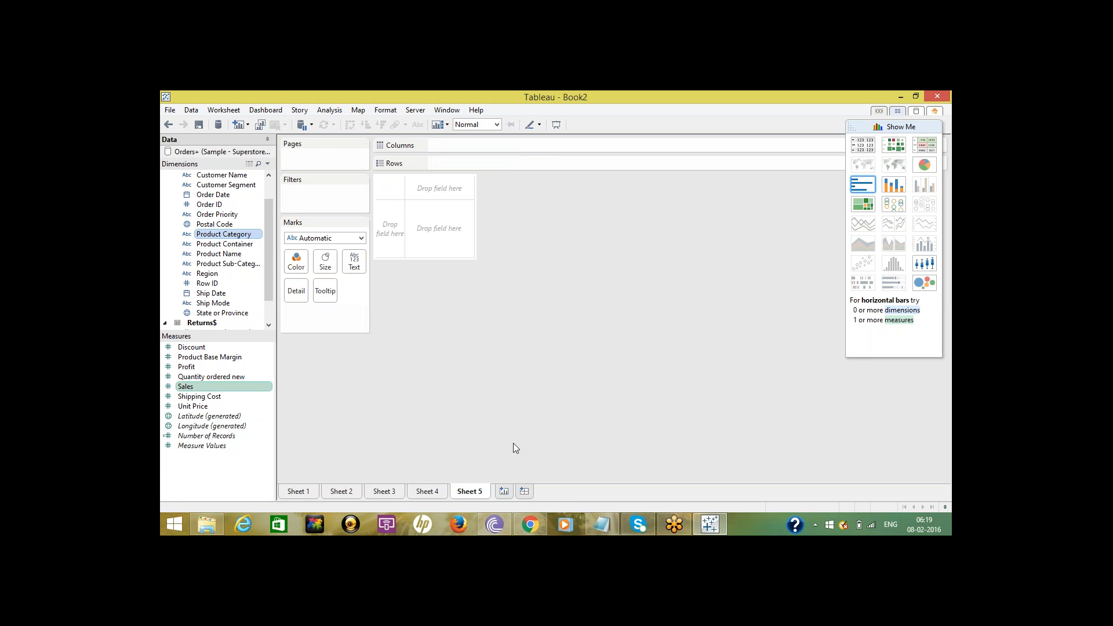
left_click(862, 189)
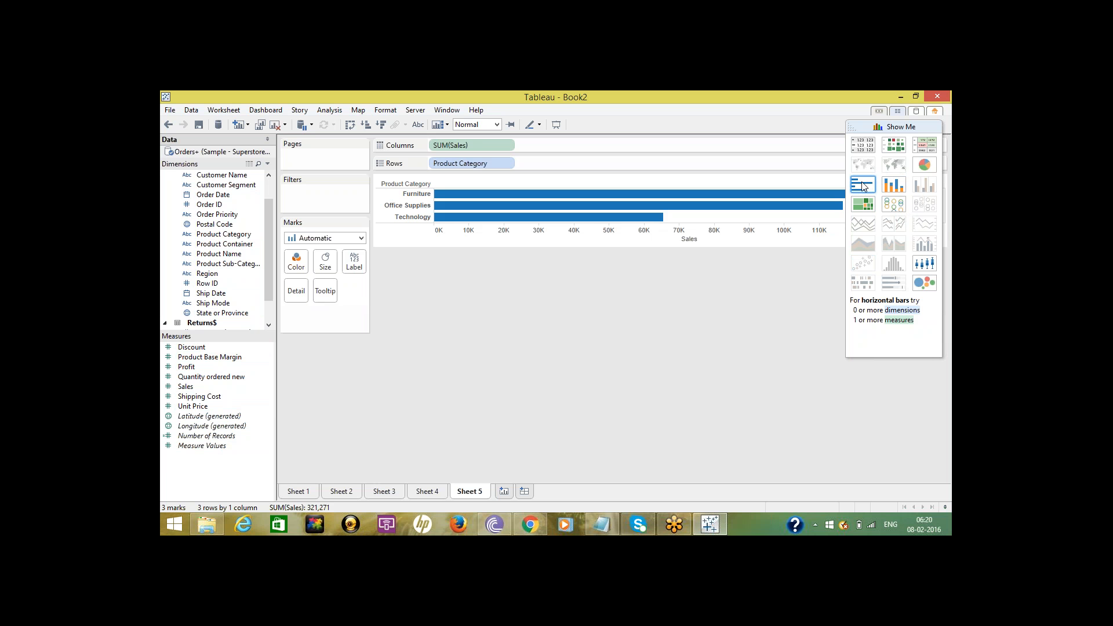
left_click(350, 126)
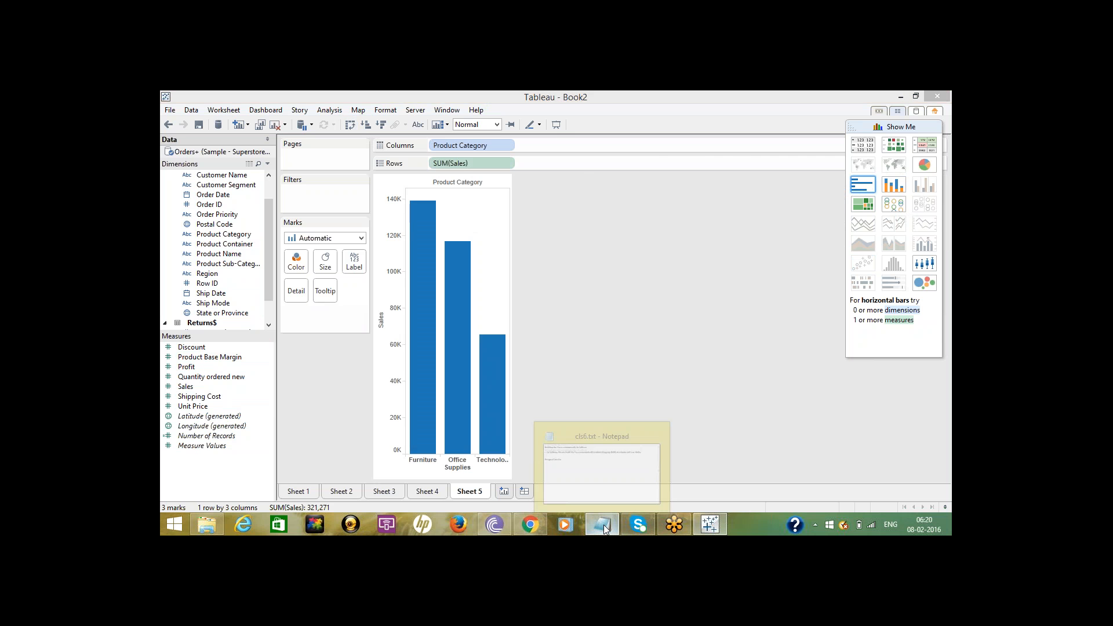
Switch to Notepad and complete the "Design a View for" line with "Title, Summary, Caption for Customer Segment wise Sales for every Year?".
left_click(603, 524)
left_click(603, 524)
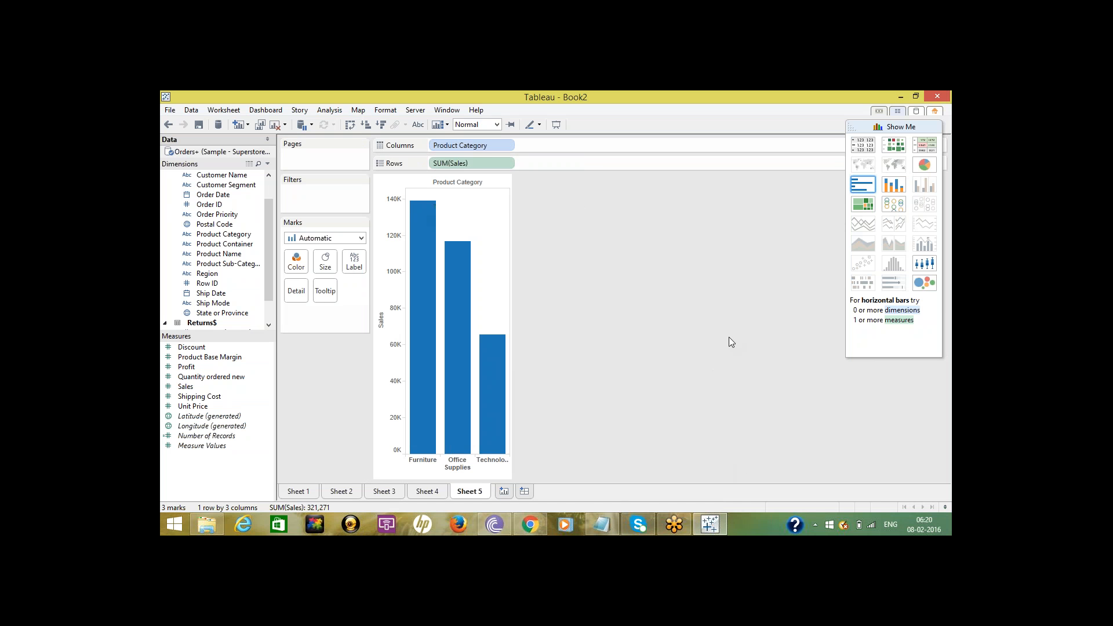
left_click(601, 525)
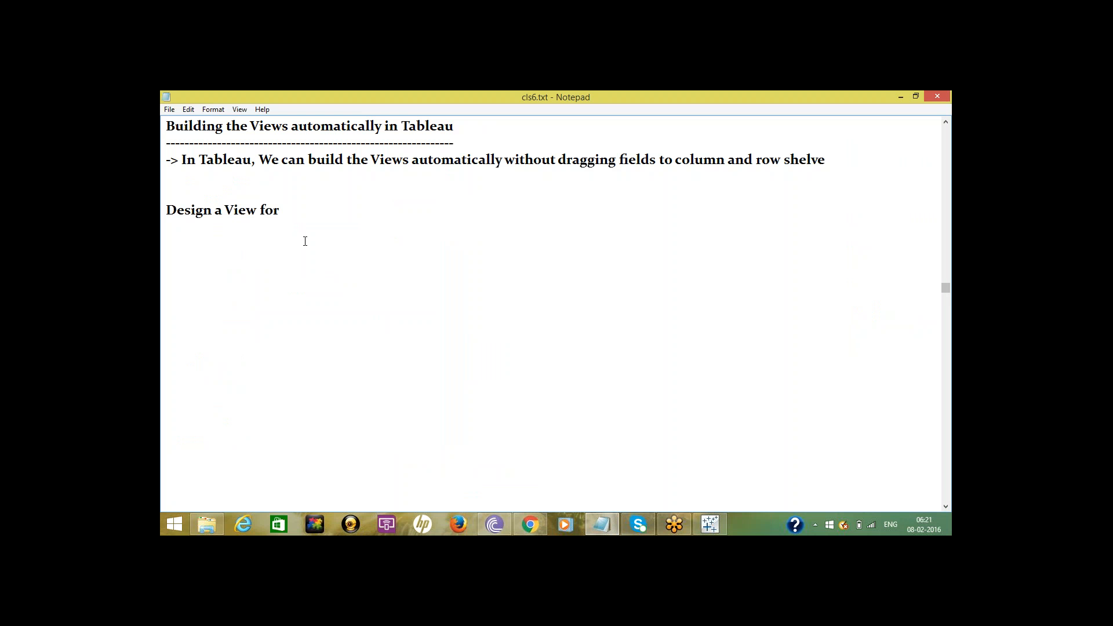
type("Title,")
type("mary")
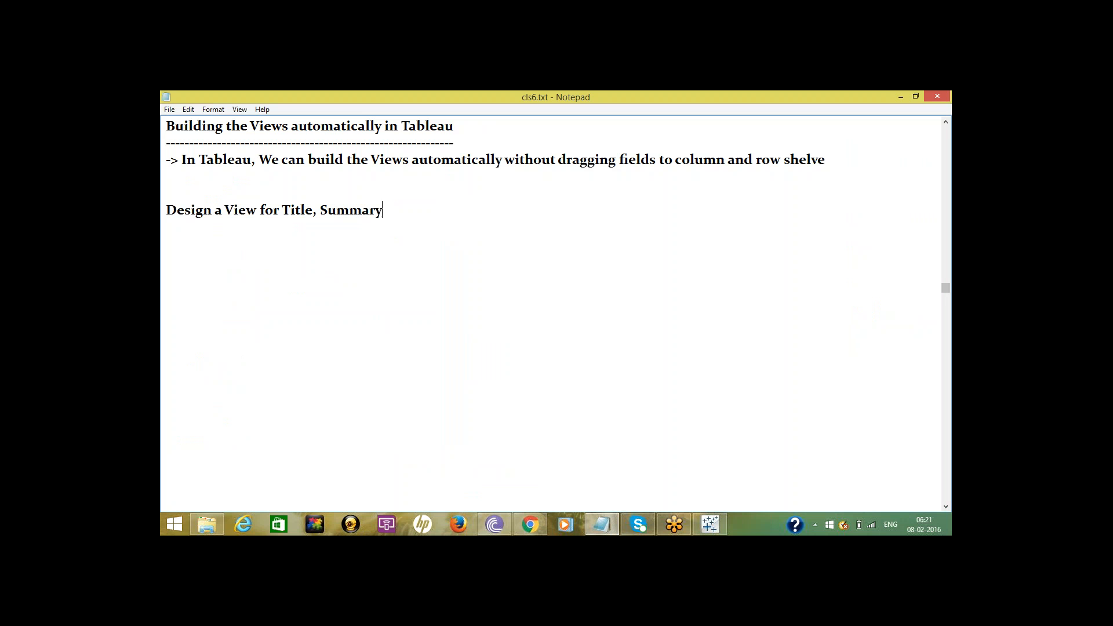
type(", Caption for Custome")
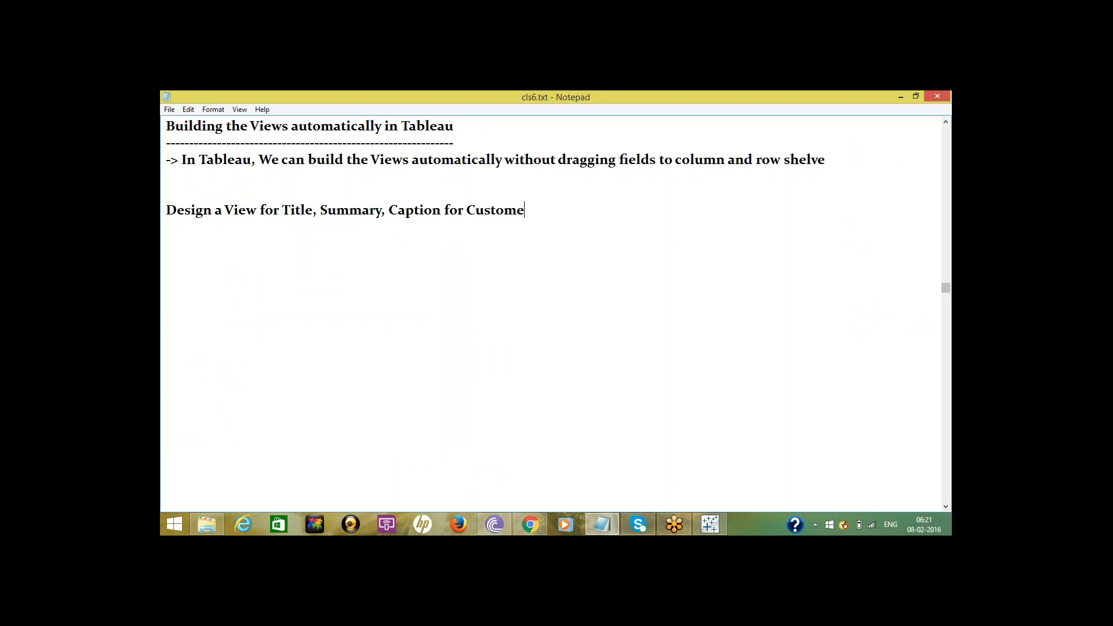
type("r Segment wise Sales")
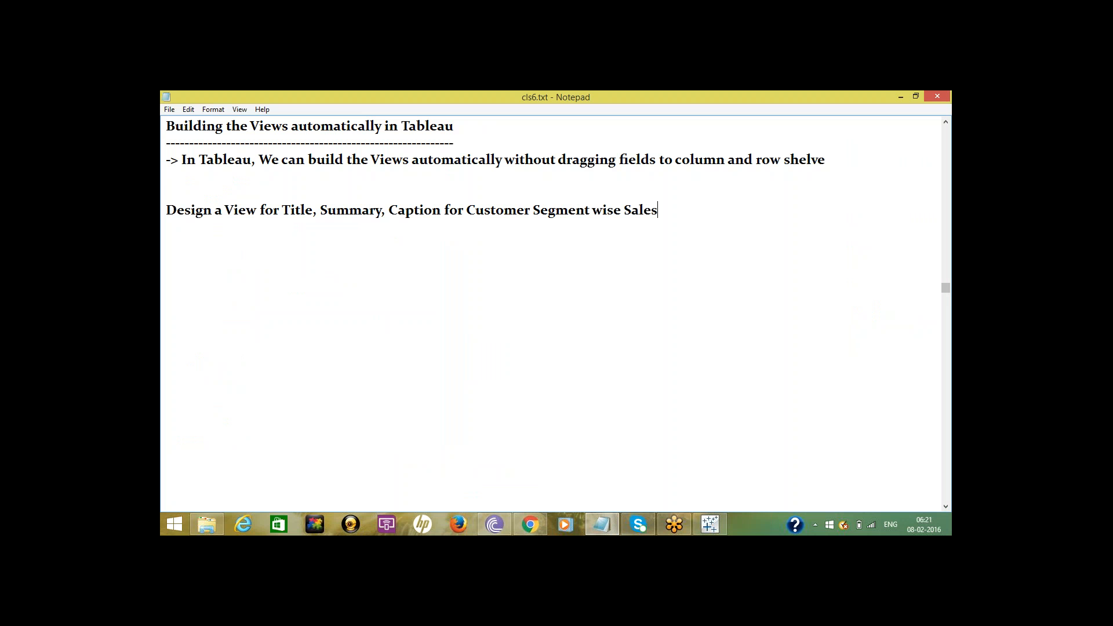
type(" for every Year?")
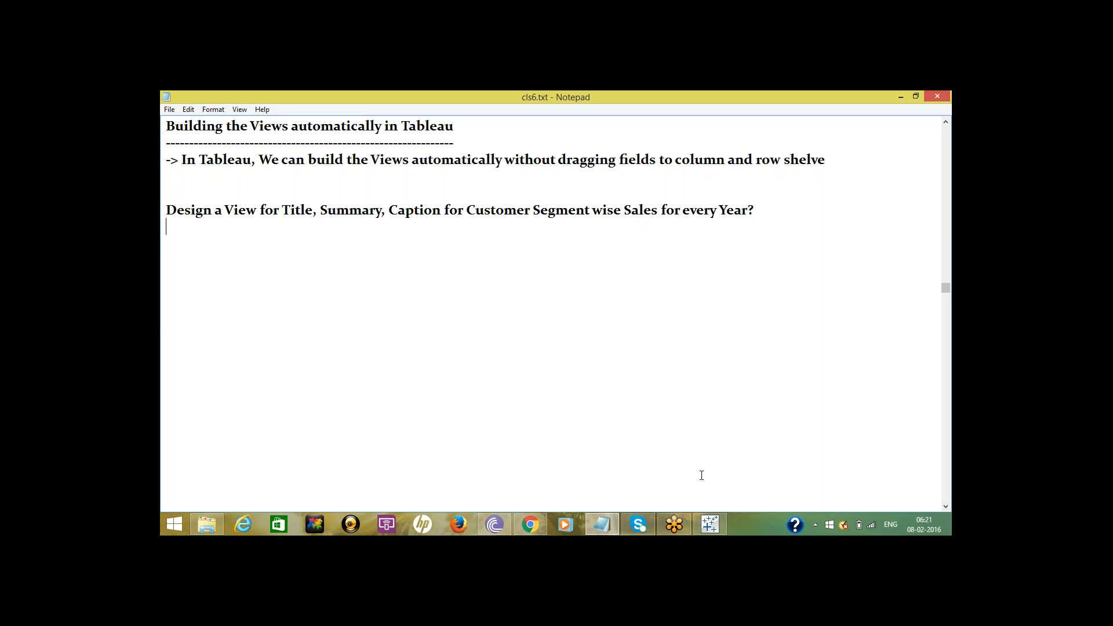
Switch to Tableau and, on a new worksheet, place Customer Segment on Columns, with Order Date followed by Sales on Rows.
left_click(710, 525)
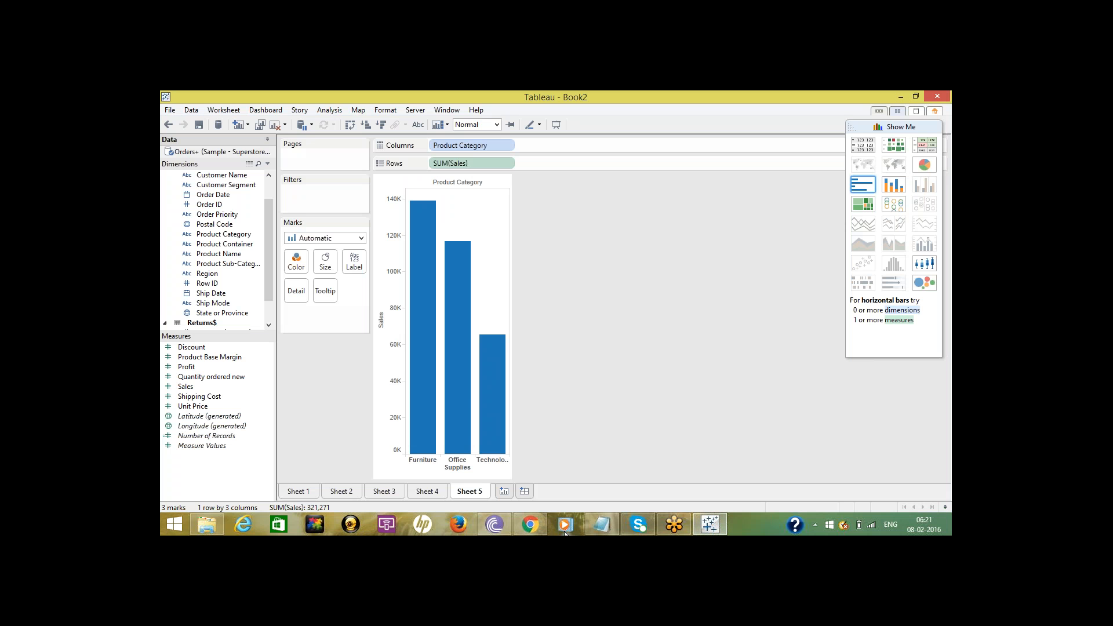
left_click(504, 492)
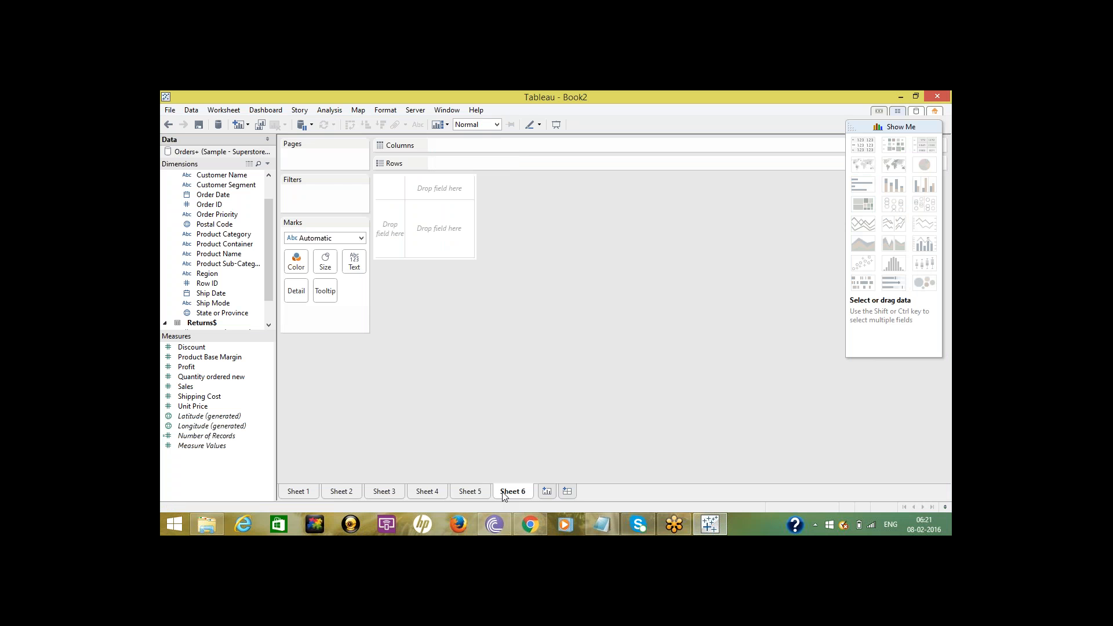
mouse_move(243, 189)
left_mouse_down()
mouse_move(248, 201)
mouse_move(461, 187)
mouse_move(468, 151)
mouse_move(482, 151)
left_mouse_up()
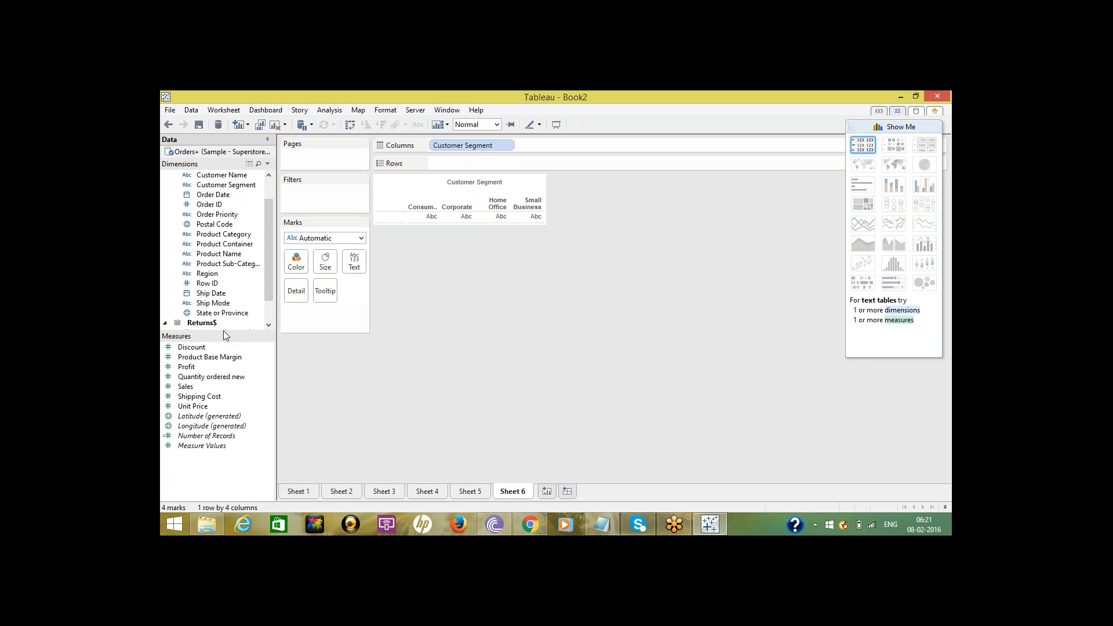
left_click_drag(195, 389, 530, 163)
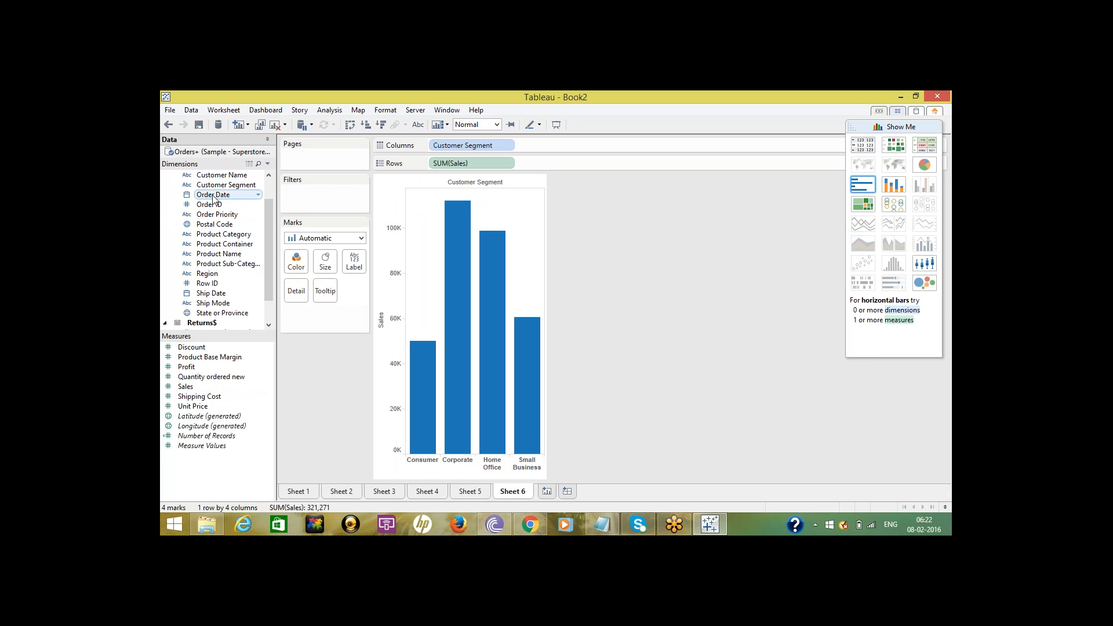
mouse_move(213, 199)
left_mouse_down()
mouse_move(472, 175)
mouse_move(553, 144)
mouse_move(466, 163)
left_mouse_up()
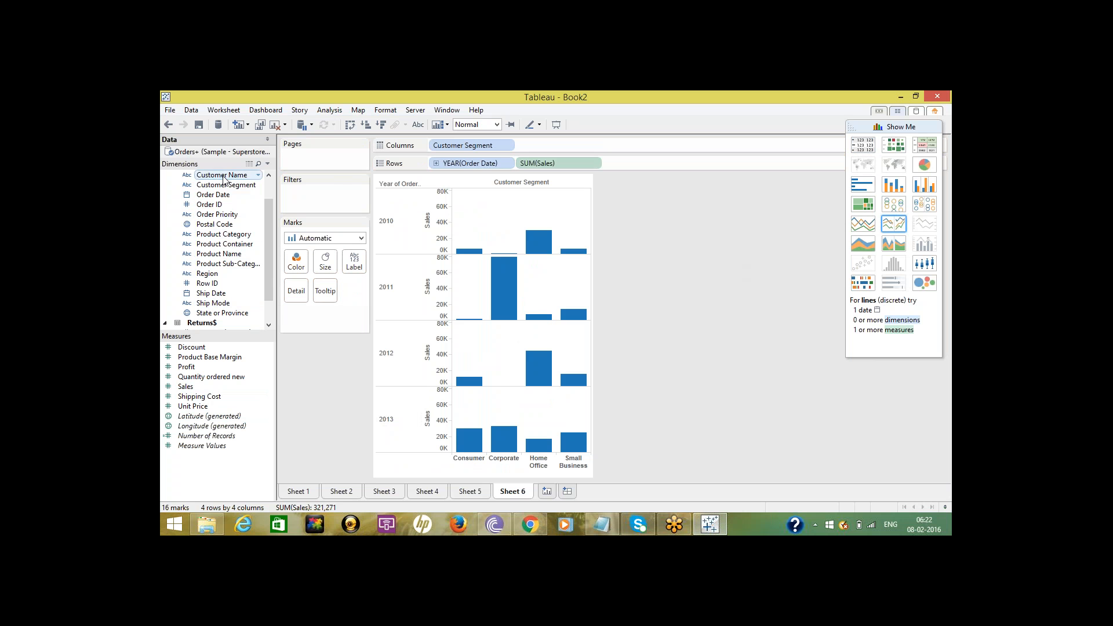
Color the bars by Customer Segment and label them with Sales.
left_click_drag(222, 185, 296, 261)
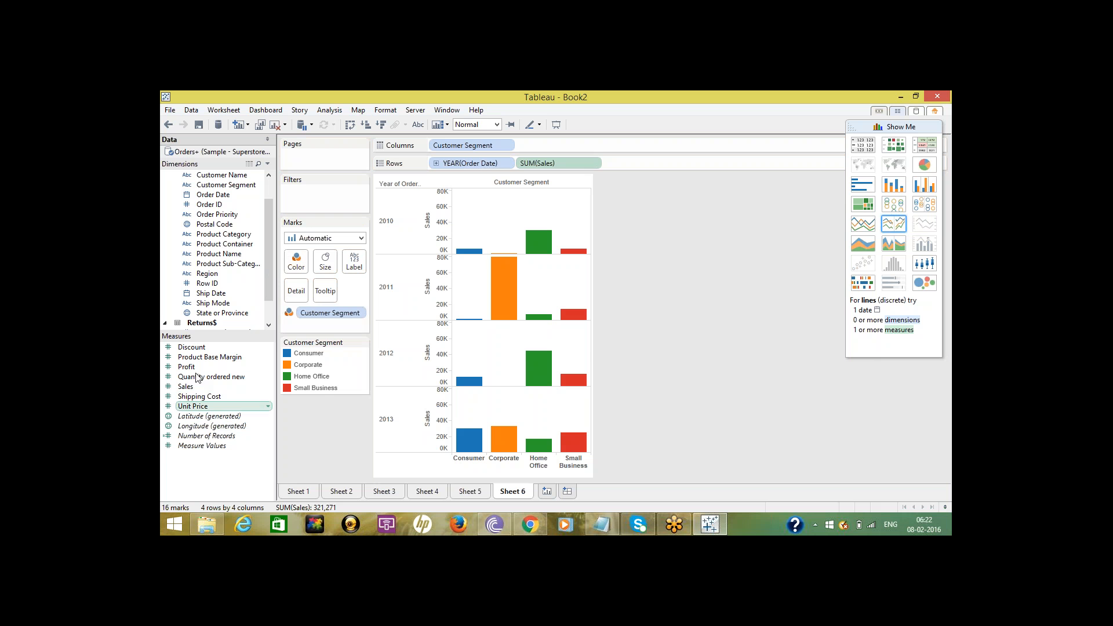
left_click_drag(194, 390, 355, 262)
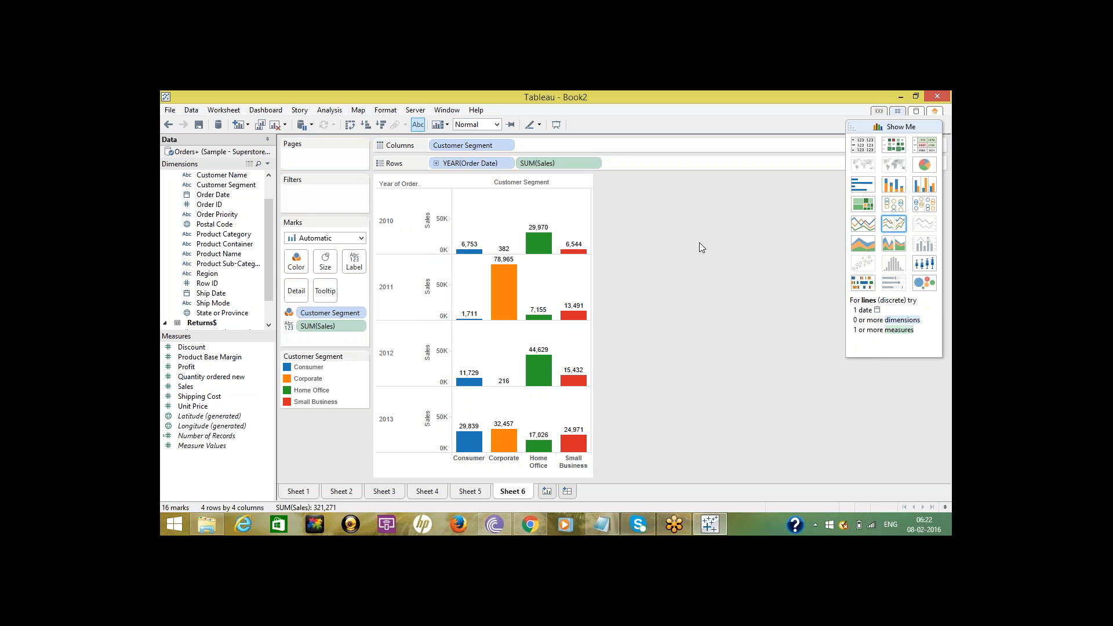
Show the worksheet title and replace its sheet name placeholder with "Customer Segment Year Sales".
left_click(224, 110)
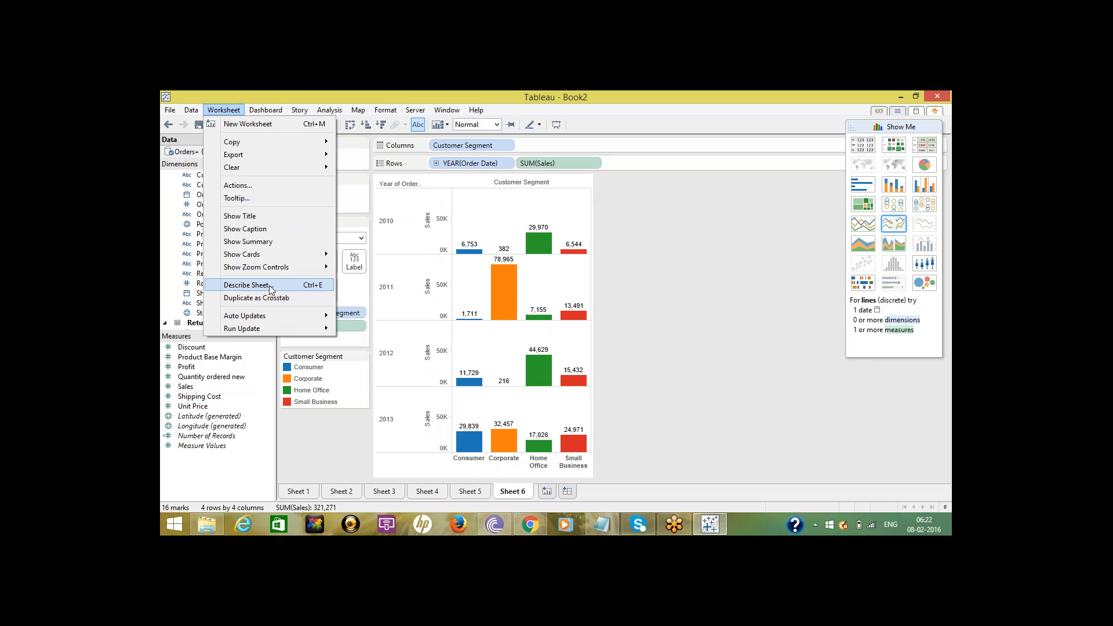
left_click(269, 217)
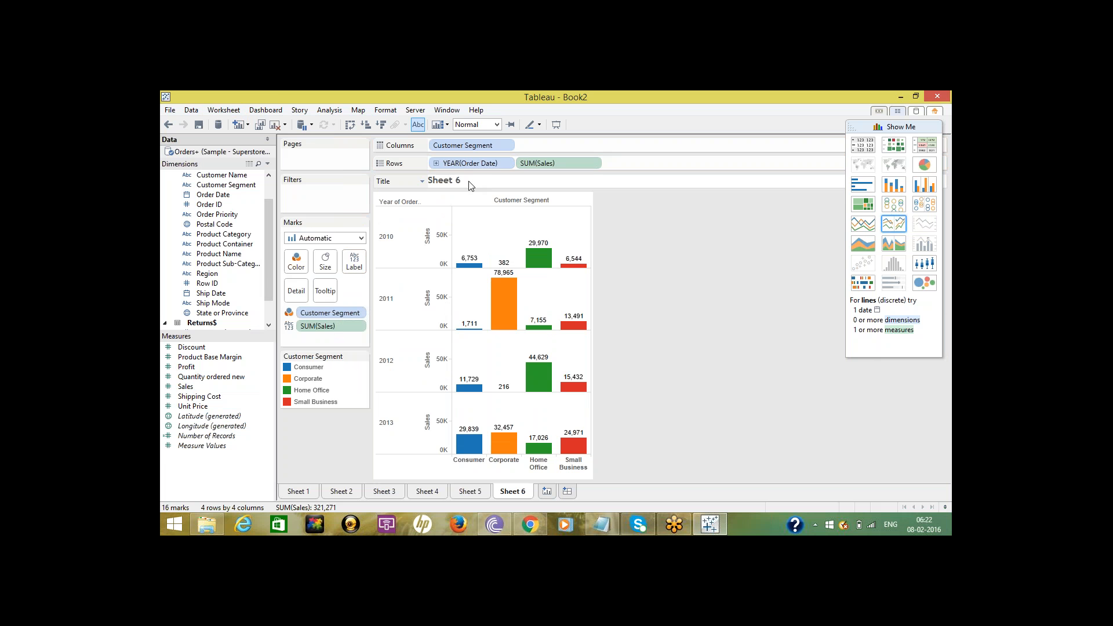
double_click(470, 185)
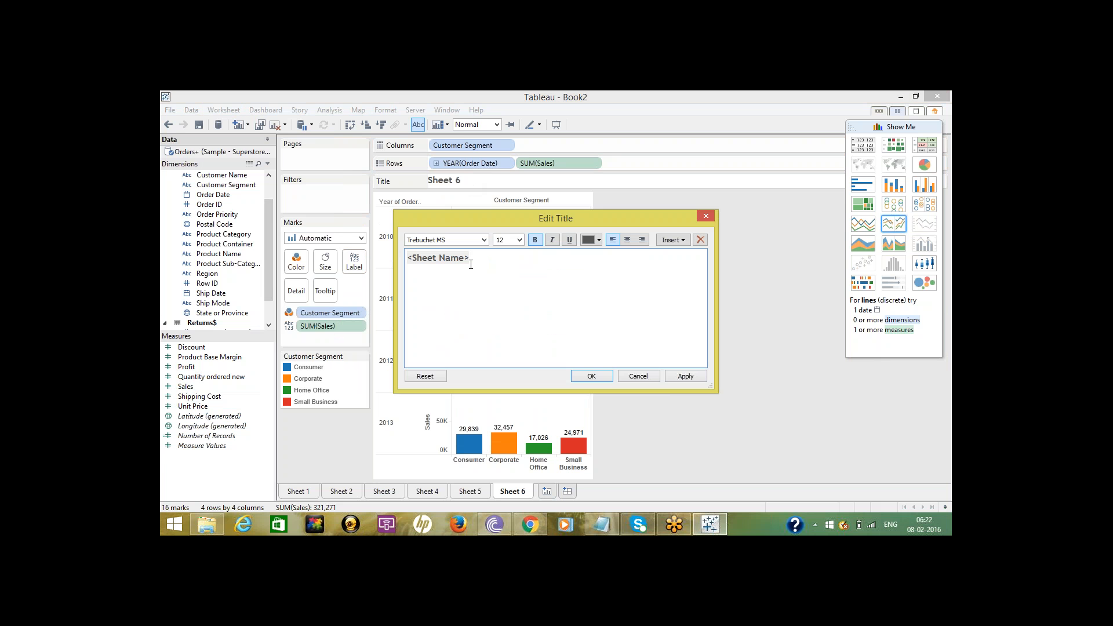
type("Cus")
key("Delete")
key("Delete")
key("Delete")
key("Delete")
key("Delete")
key("Delete")
key("Delete")
key("Delete")
key("Delete")
key("Delete")
key("Delete")
key("Delete")
type("tomer Segment Year Sales")
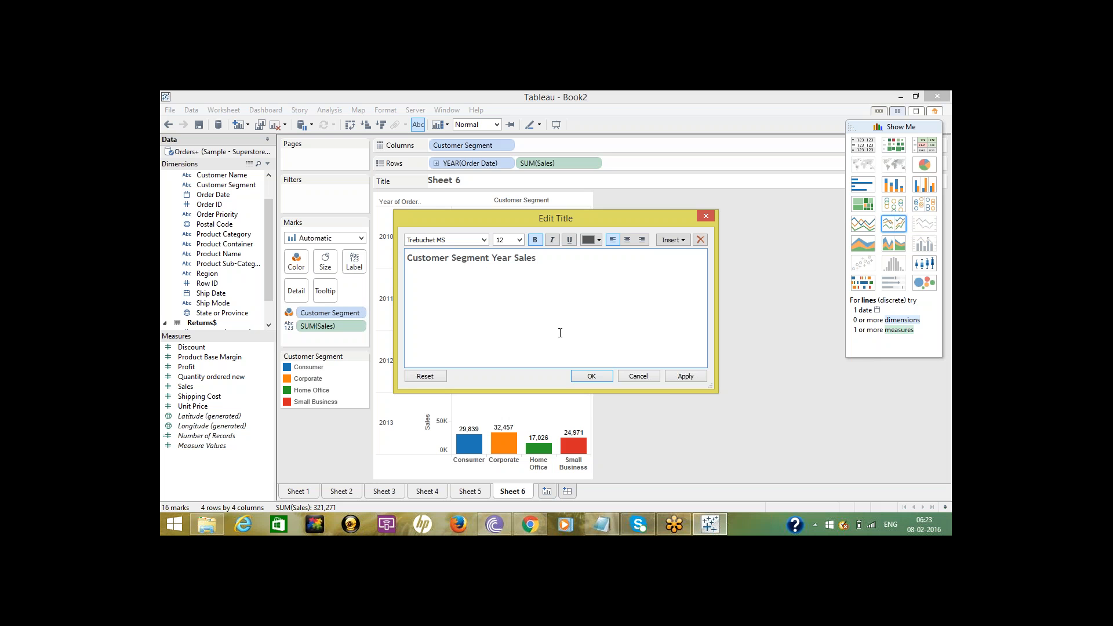
Format the whole title text at size 14 in dark red and apply the title changes.
key("ctrl+a")
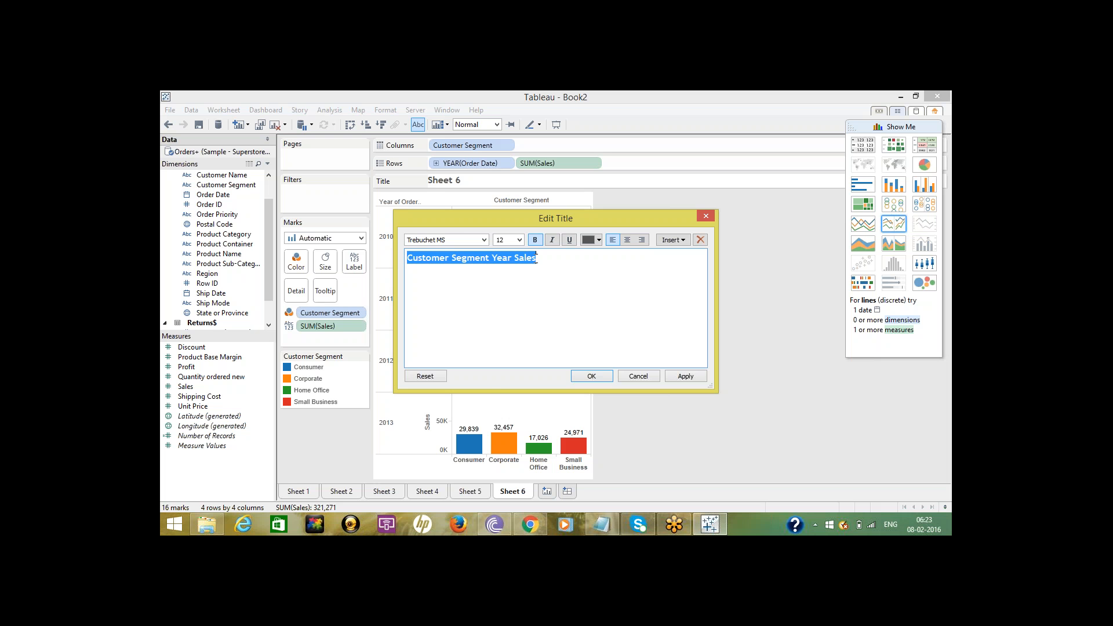
left_click(519, 240)
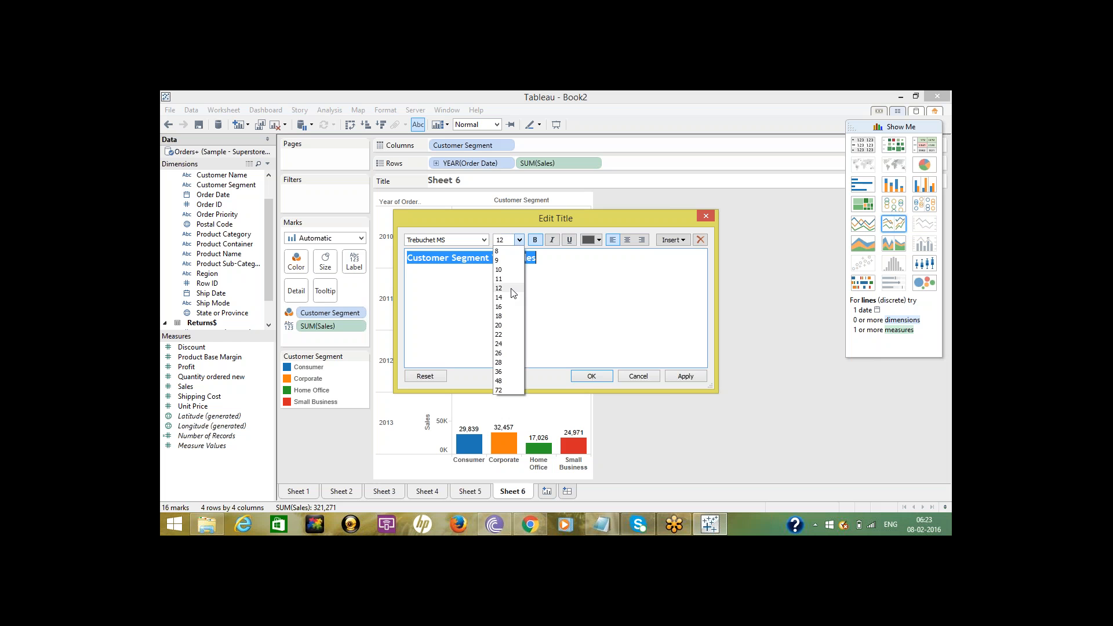
left_click(512, 294)
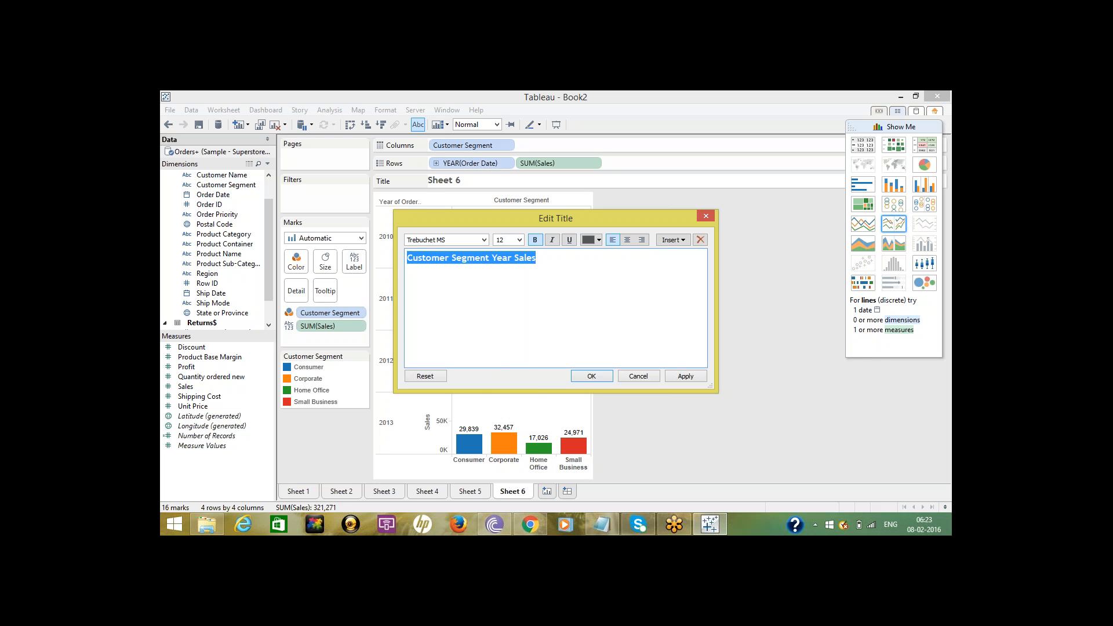
left_click(520, 239)
left_click(504, 297)
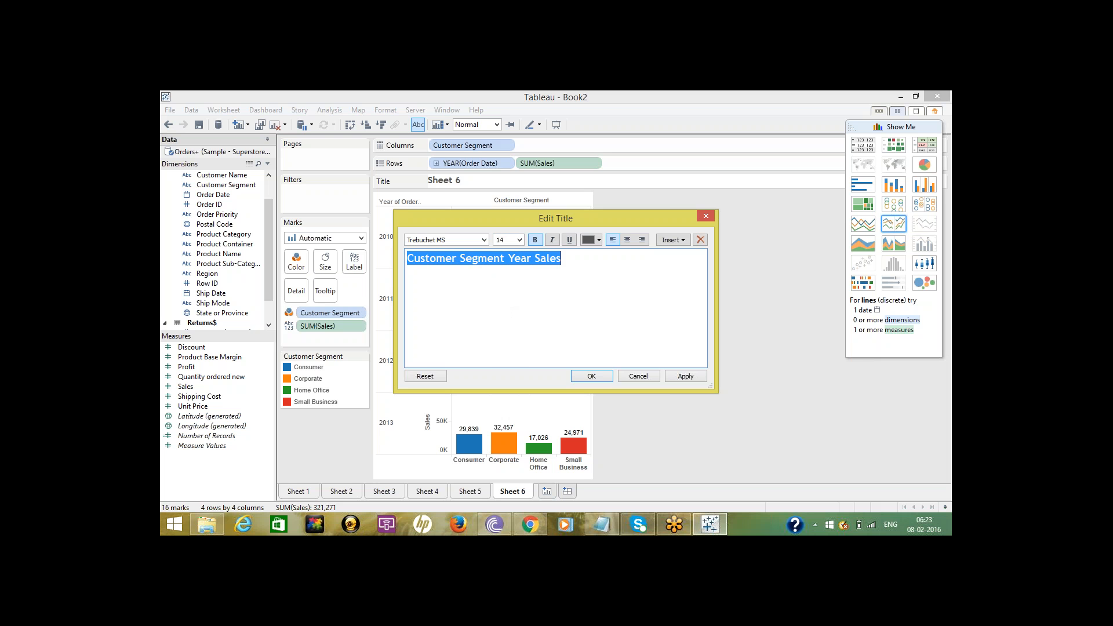
left_click(598, 239)
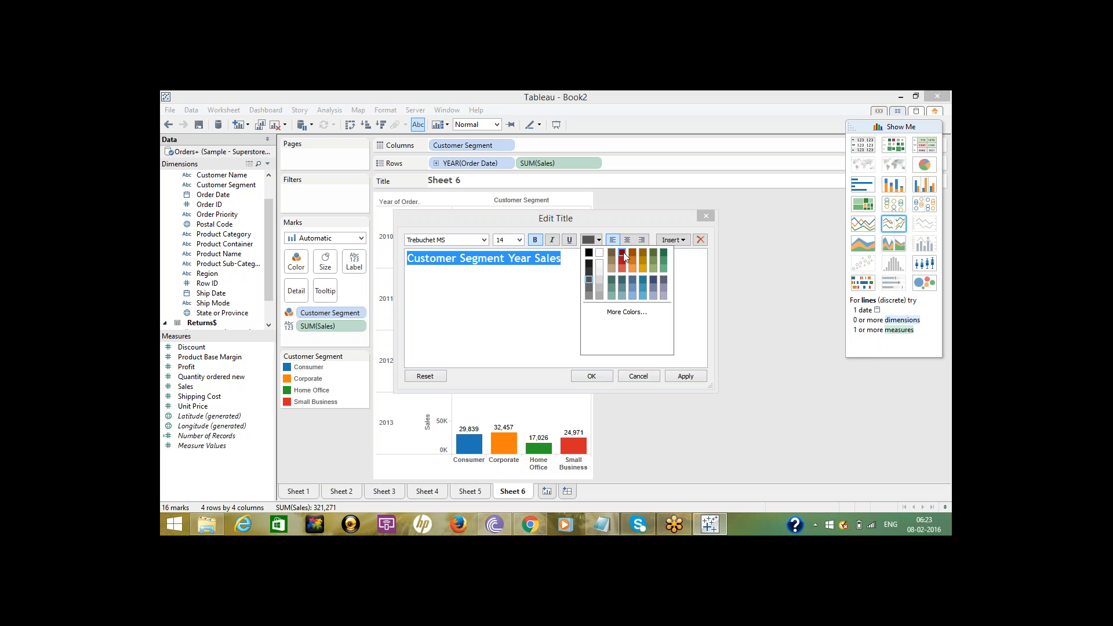
left_click(621, 253)
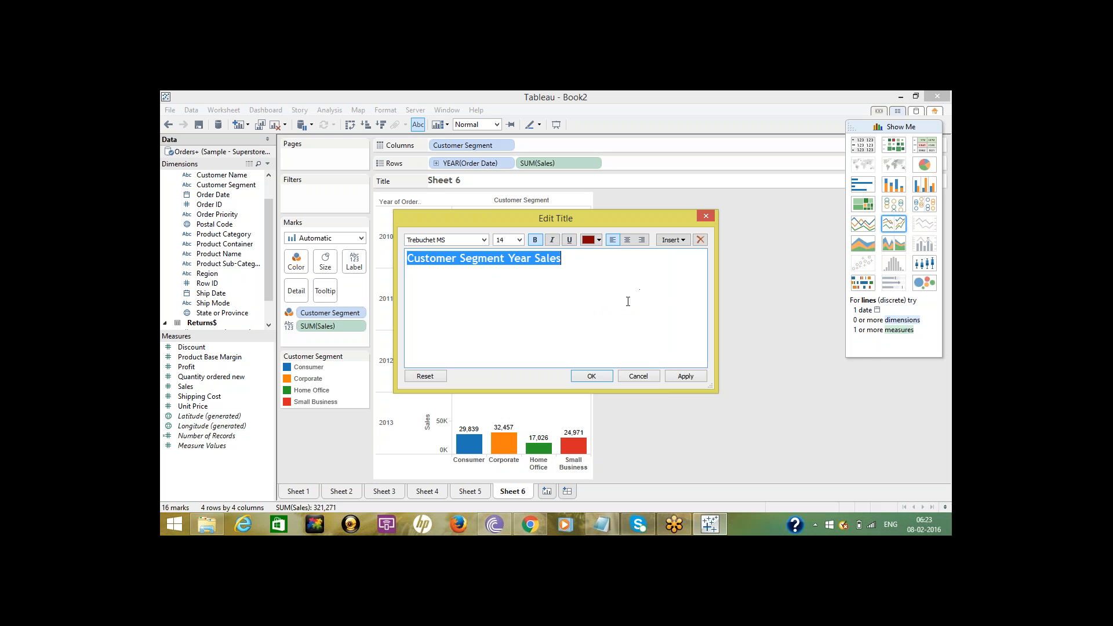
left_click(593, 377)
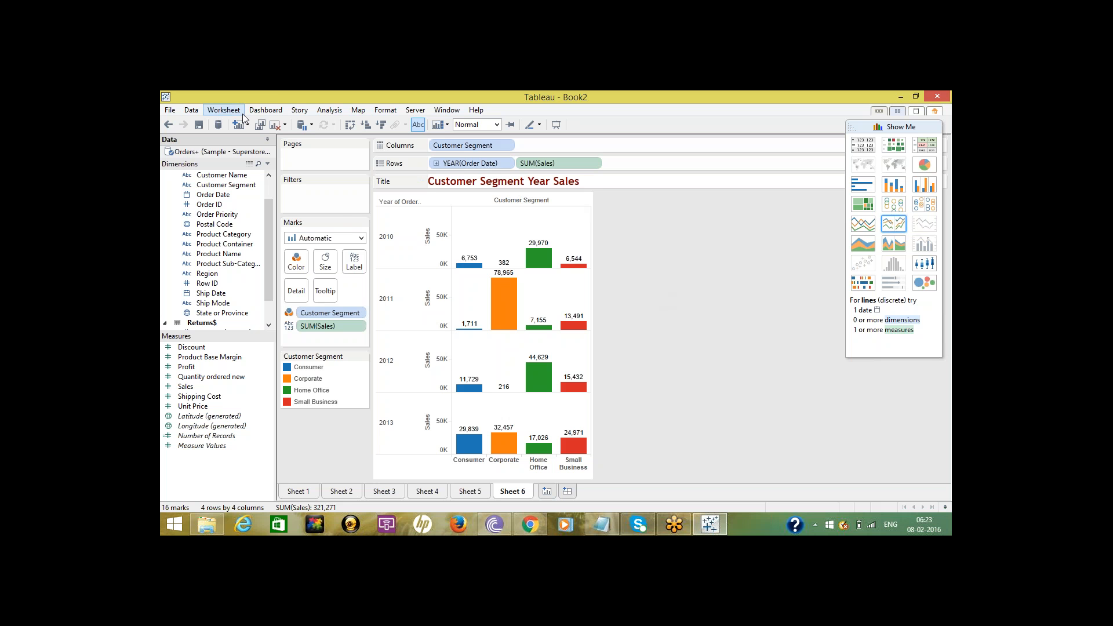
Show the caption for the Customer Segment sales worksheet.
left_click(227, 116)
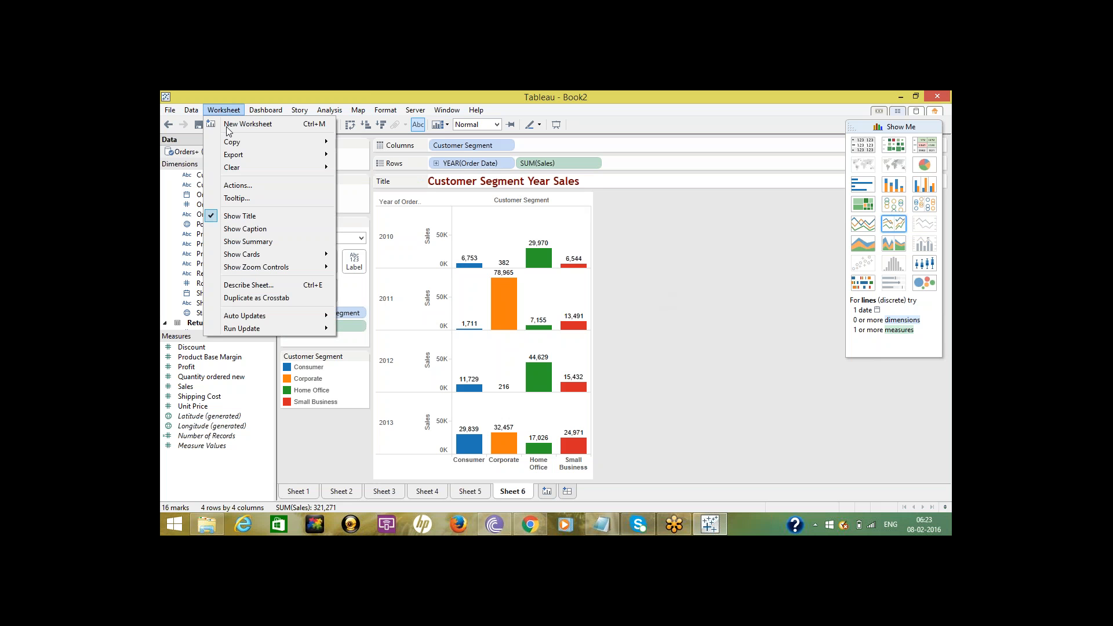
left_click(251, 230)
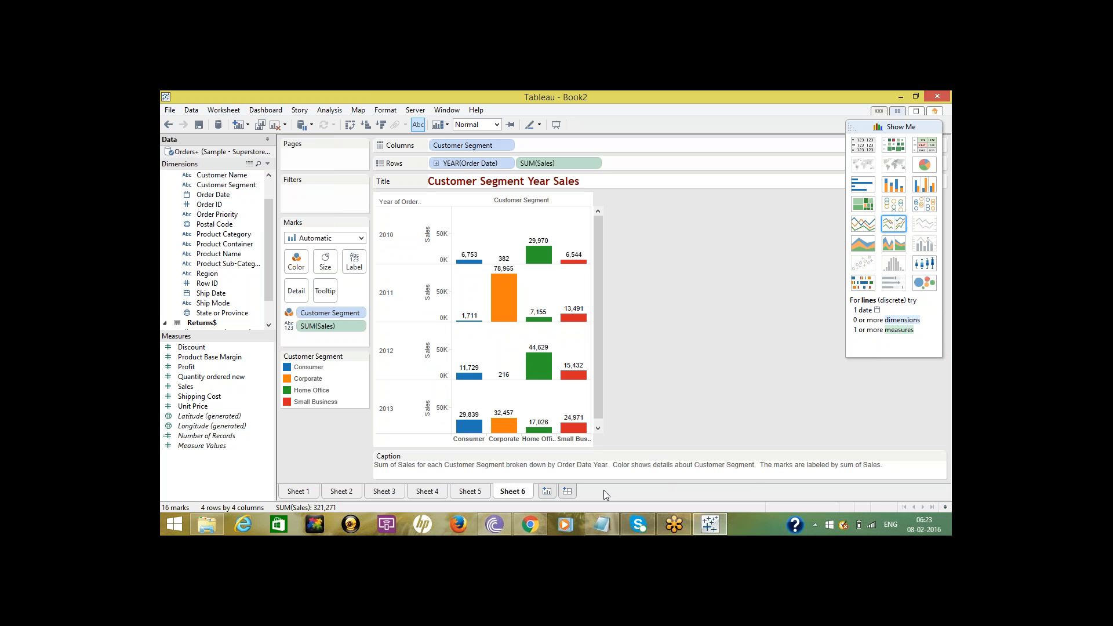
Show the summary card for the Customer Segment sales worksheet and move the Show Me window beneath it.
left_click(221, 112)
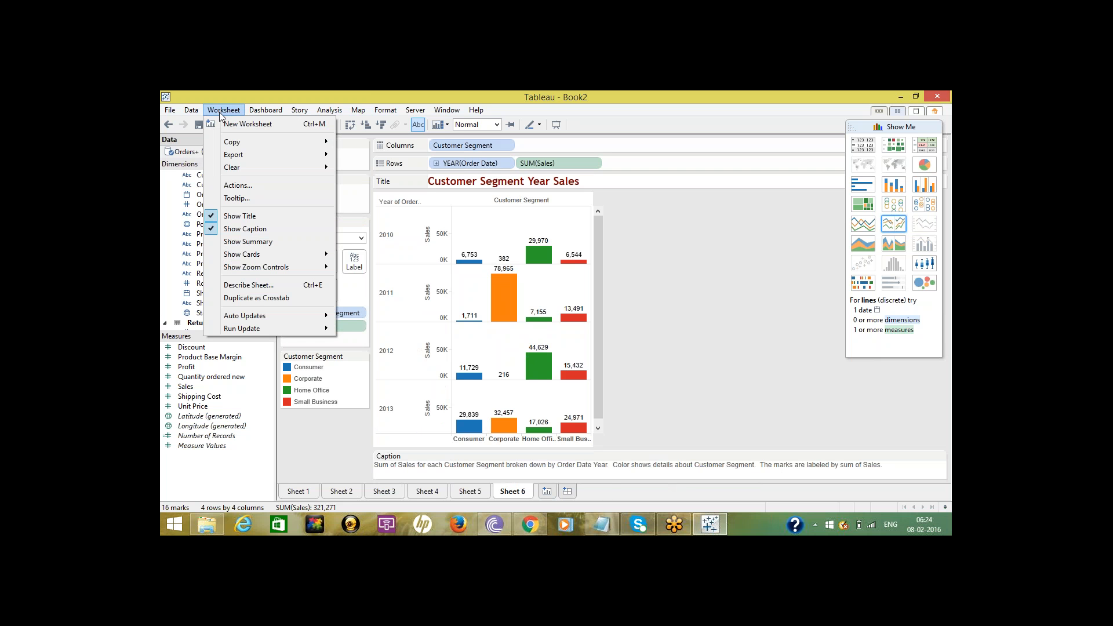
left_click(238, 242)
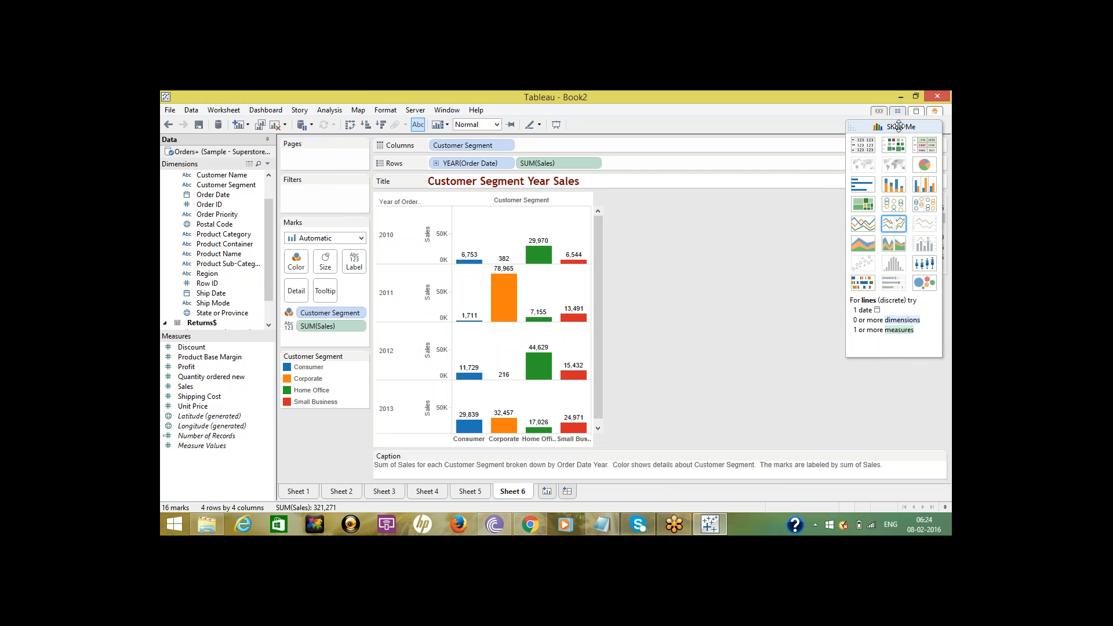
left_click_drag(897, 126, 739, 155)
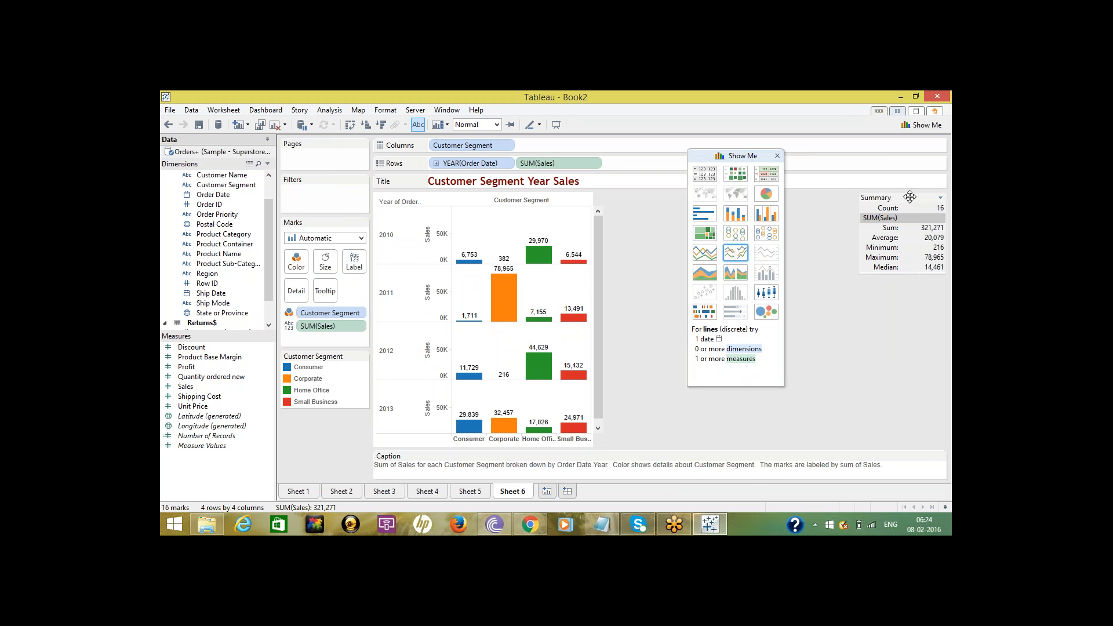
left_click(777, 155)
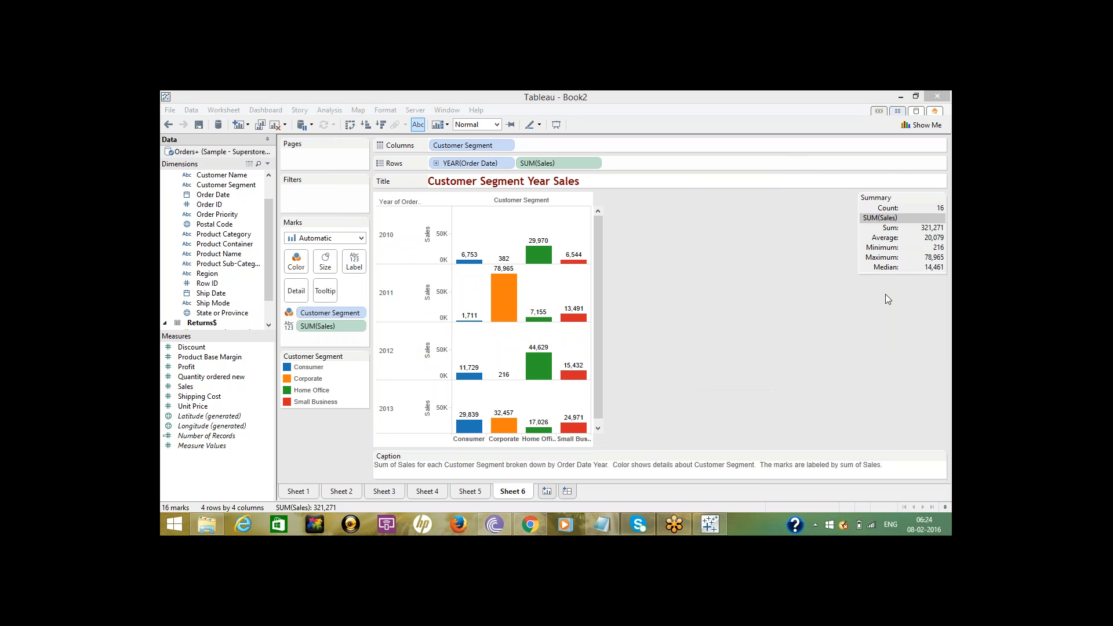
left_click(783, 280)
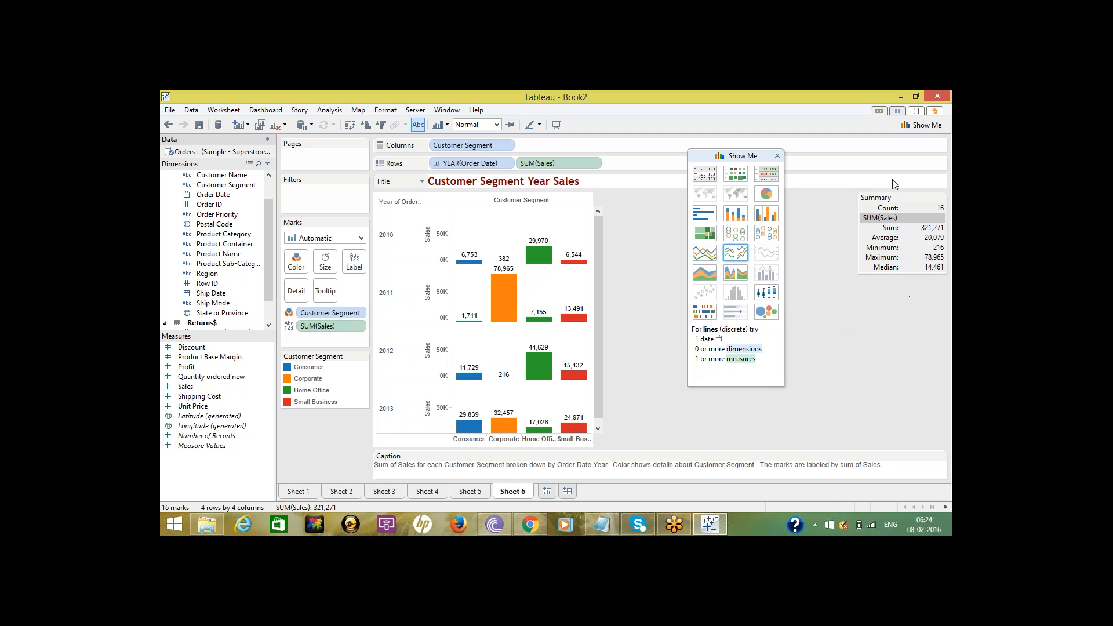
left_click_drag(743, 155, 912, 282)
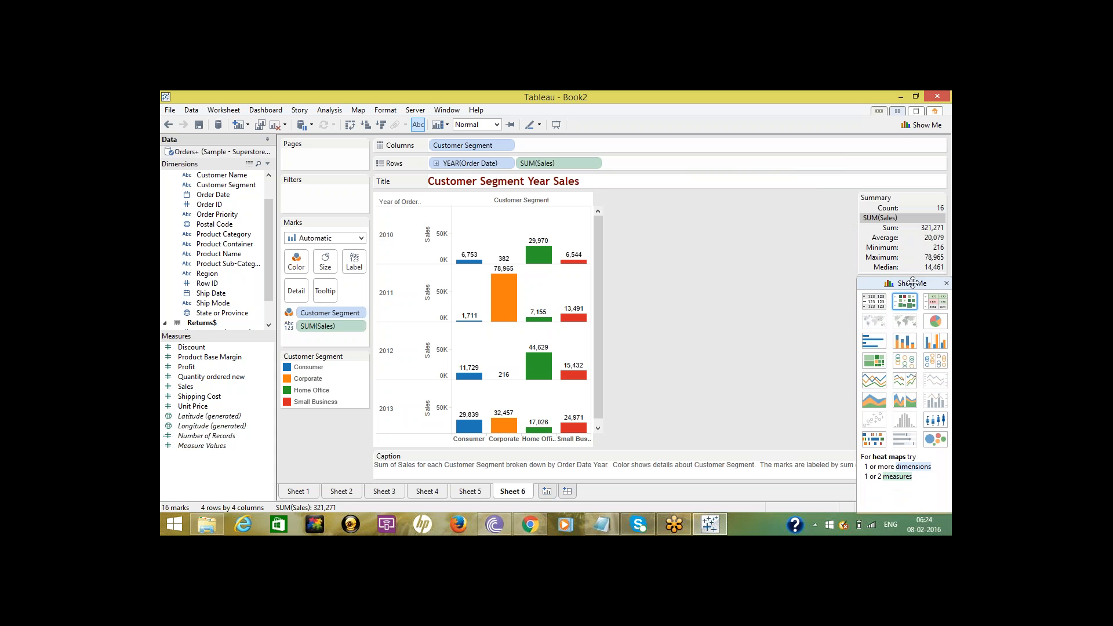
Look through the summary card's statistic options and view the worksheet in presentation mode, returning to the normal view.
left_click(940, 197)
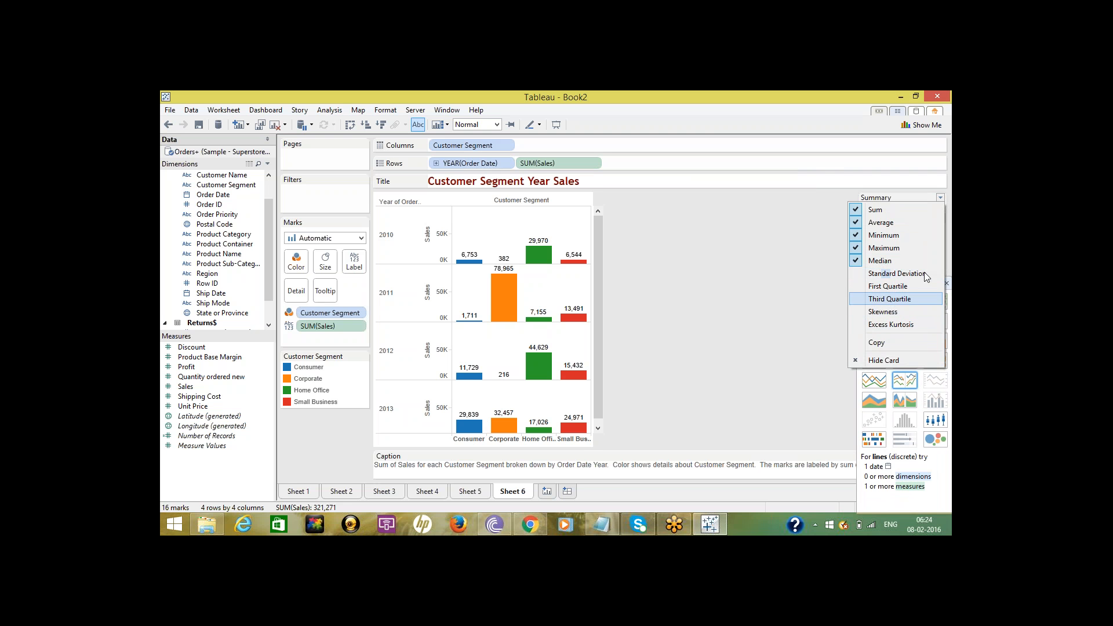
left_click(816, 196)
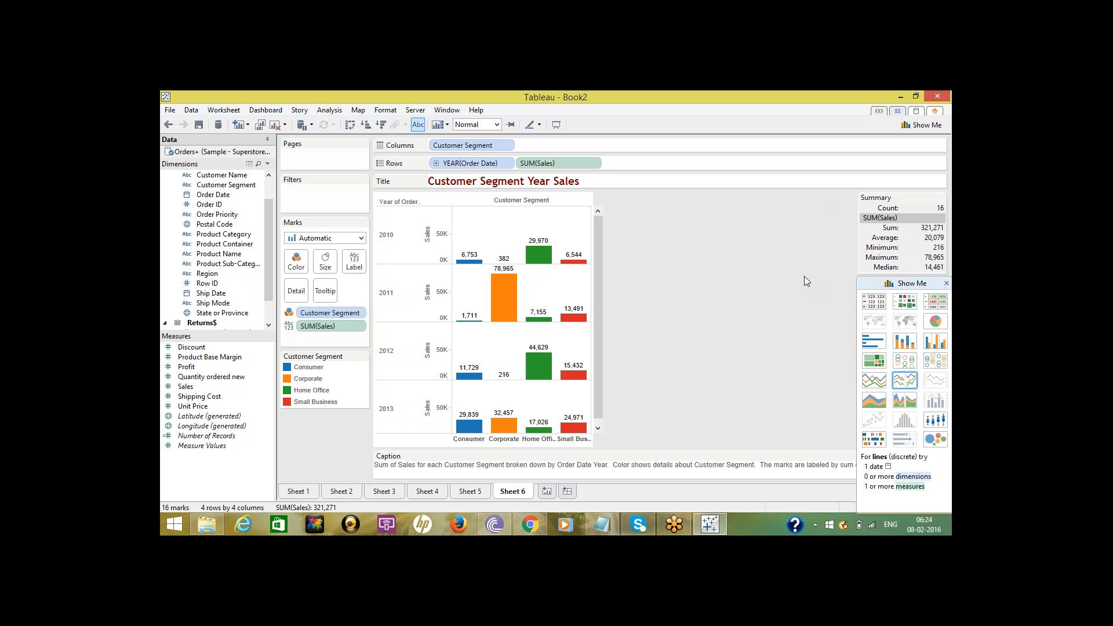
left_click(556, 125)
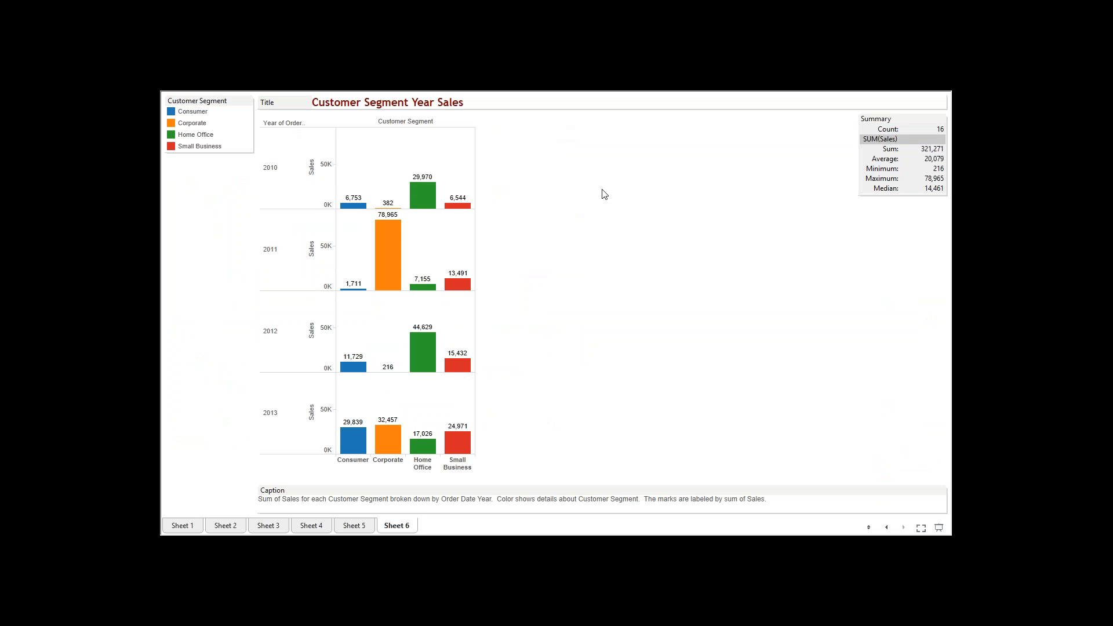
key("Escape")
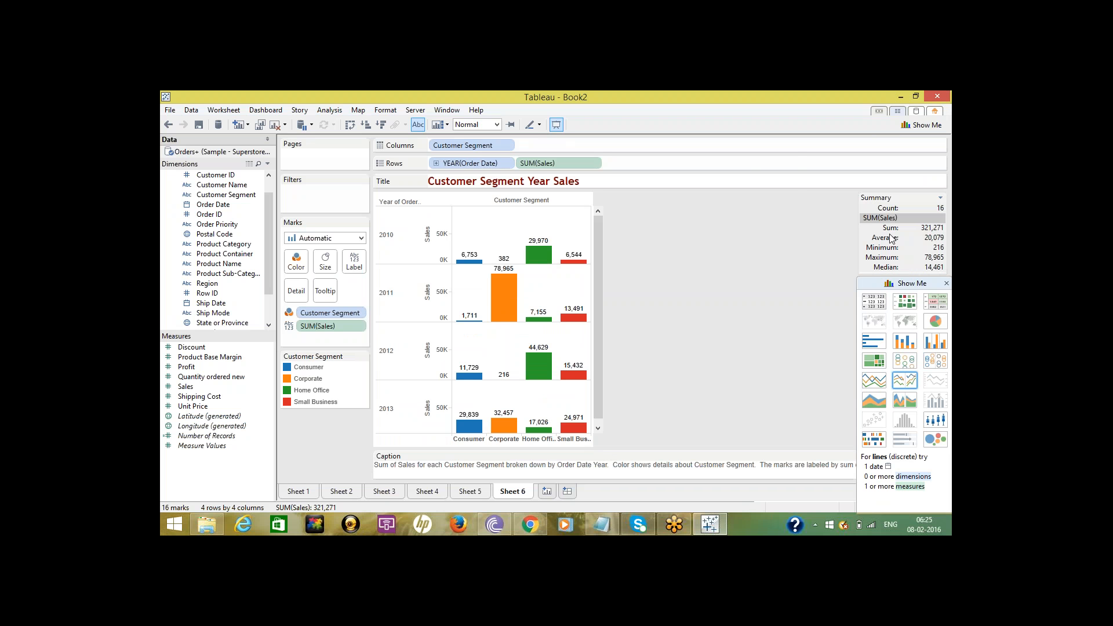
Move the Show Me window off the caption and view the caption text in its editor.
left_click_drag(928, 283, 769, 146)
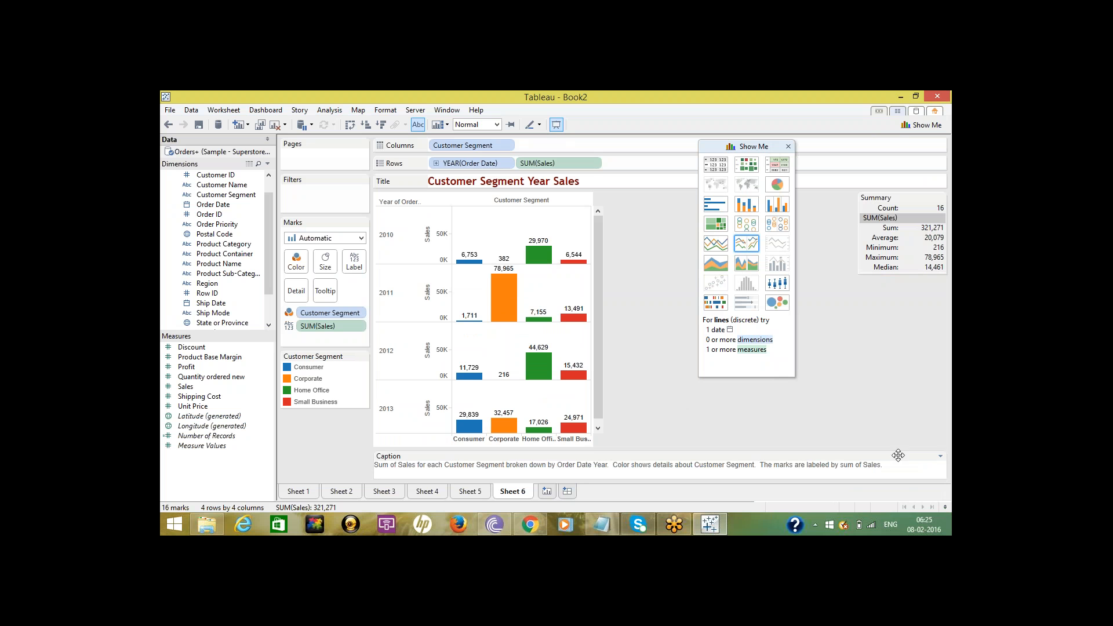
left_click(939, 457)
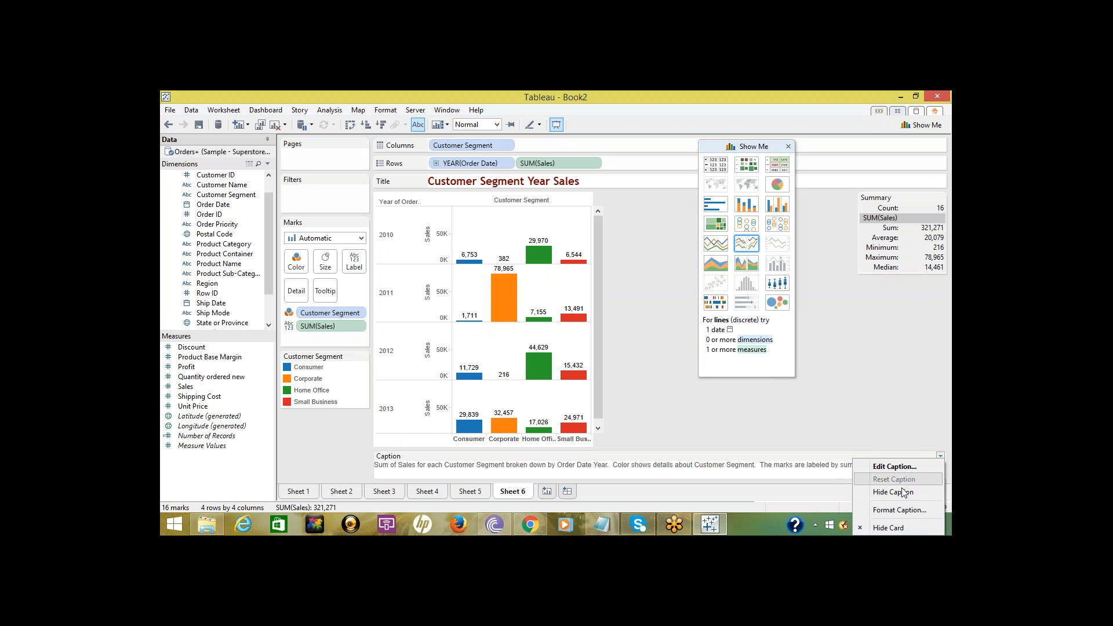
left_click(895, 467)
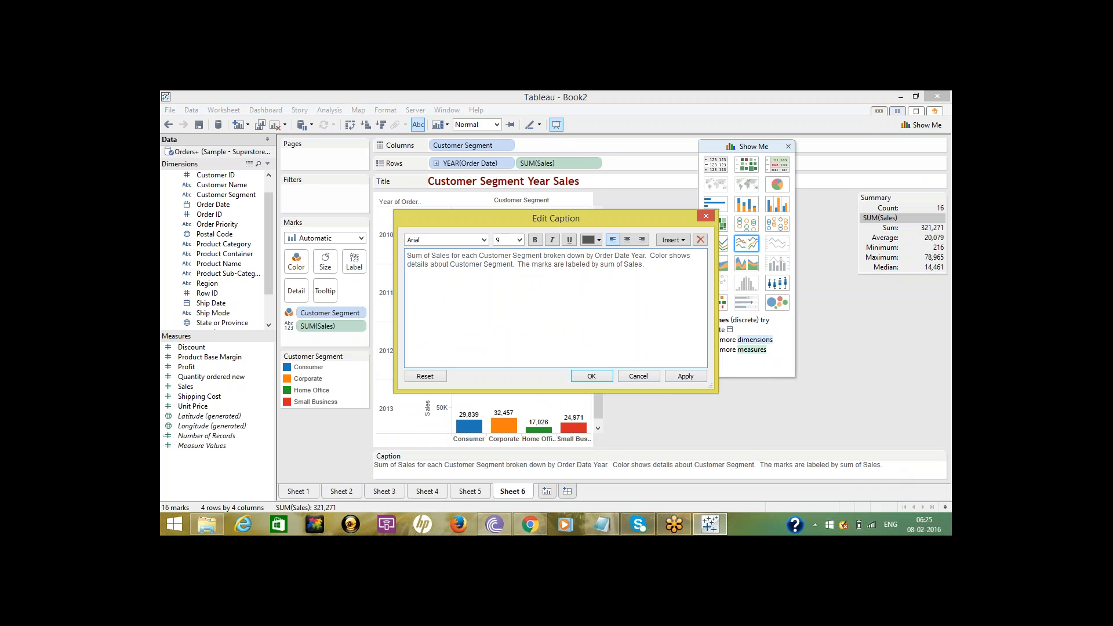
left_click(711, 216)
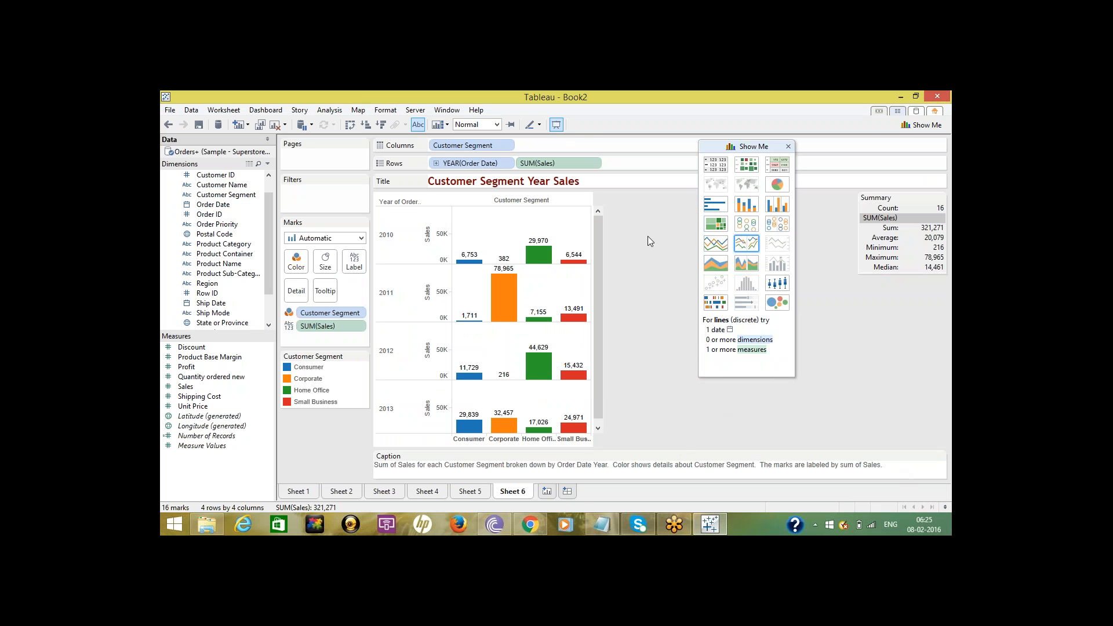
Switch to the Notepad notes, leave a blank gap, and add the heading "Different Parts of Data View" with a dashed underline.
left_click(593, 516)
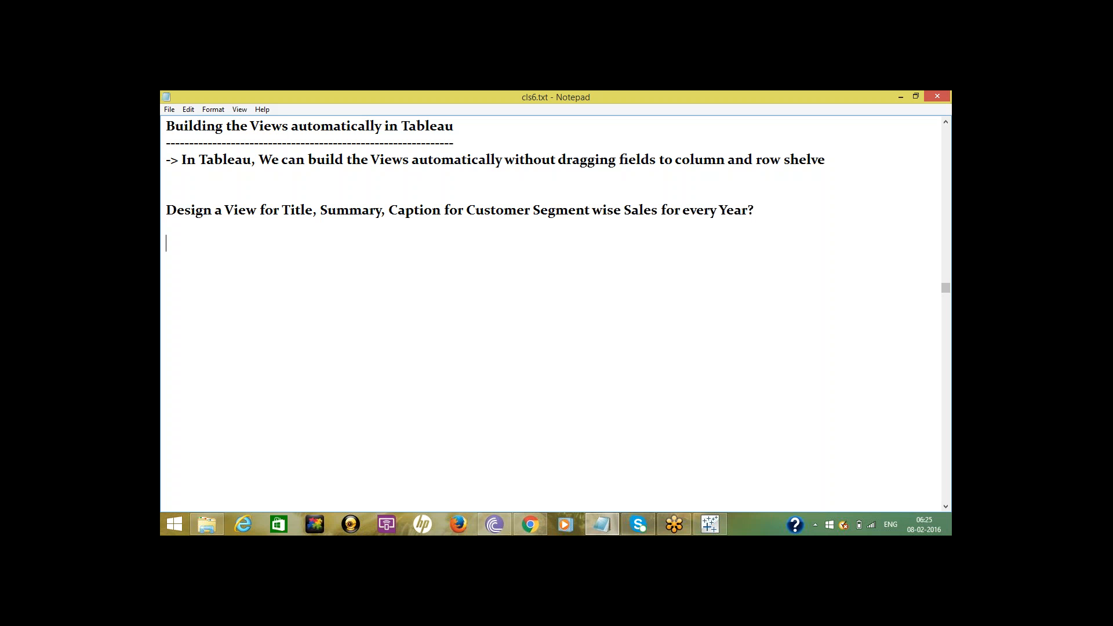
key("Return")
key("Return")
key("Return")
key("Return")
key("Return")
key("Return")
key("Return")
key("Return")
key("Return")
key("Return")
key("Return")
key("Return")
key("Return")
key("Return")
key("Return")
key("Return")
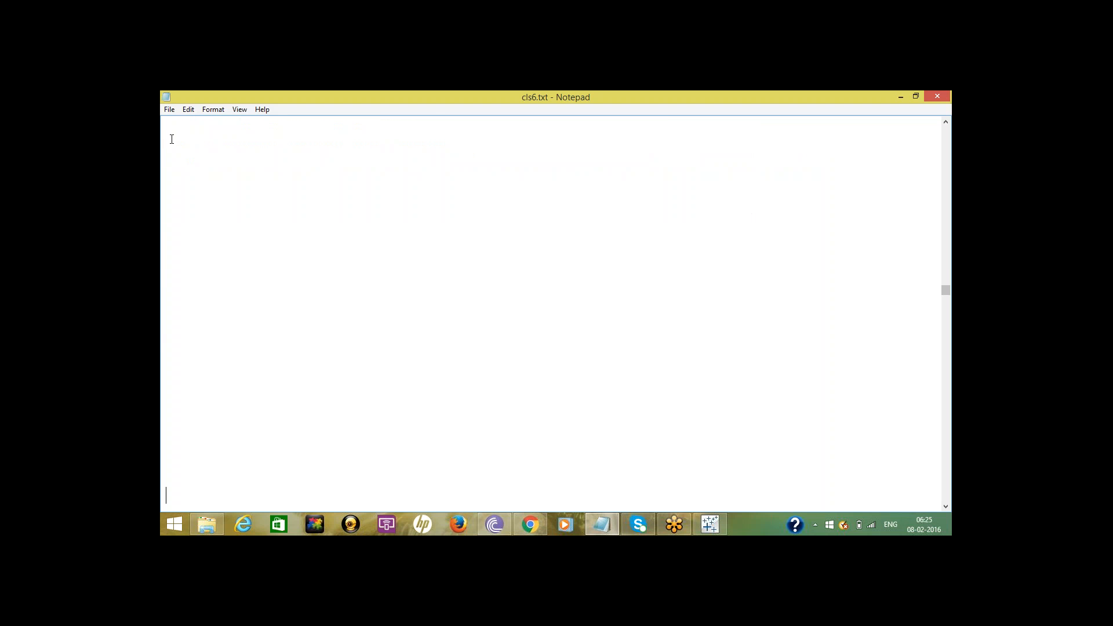
left_click(170, 138)
type("Different Parts of Data ")
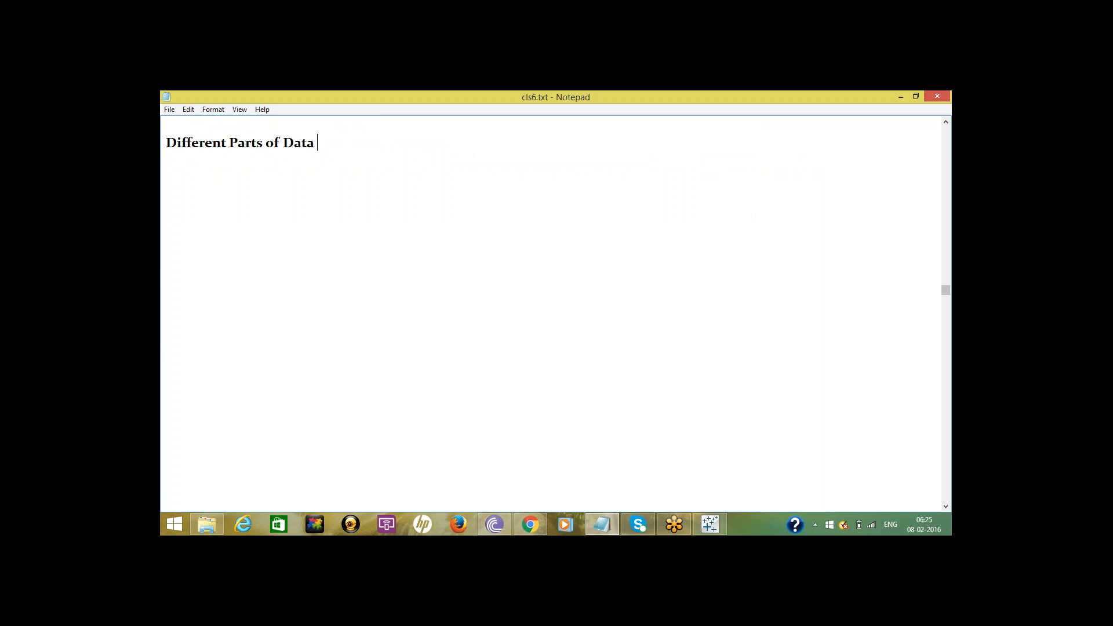
type("View ")
type("---------------------------------")
type("------")
Write the first note under the heading: "-> In Tableau, The Data View also called as Table".
type("-> In ")
type("Te")
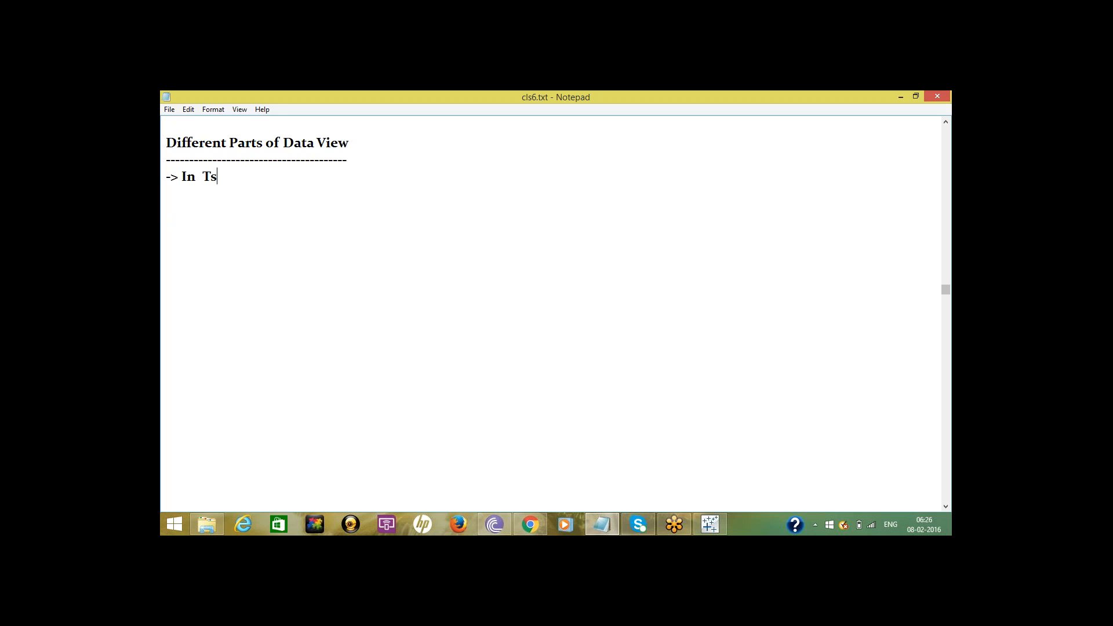
key("BackSpace")
type("ableau, The Data Vie")
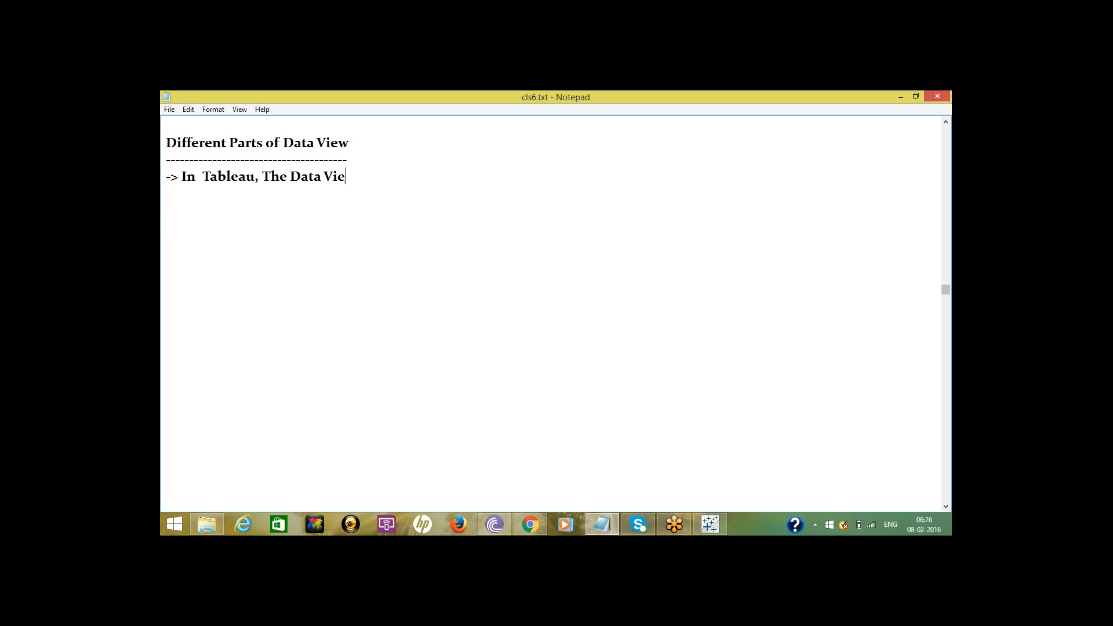
type("w also called as Table")
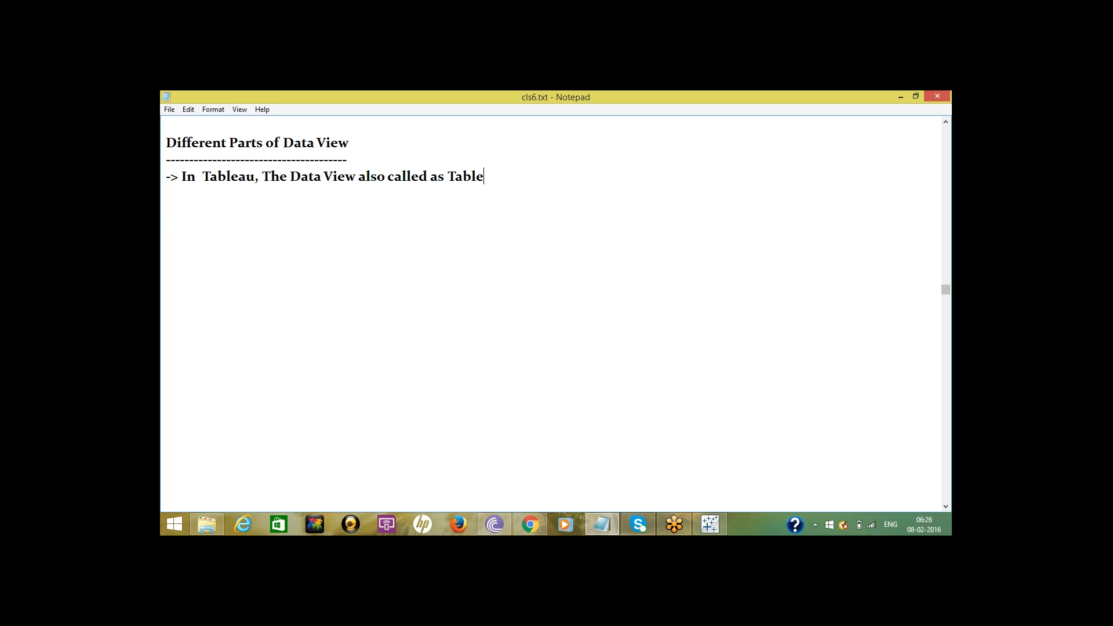
Add the note "-> In Tableau, Each Data view contains some basic componenets. Those basic componenets are categorized as Table components", indenting its wrapped line.
key("Return")
type("-> In Tablrau")
key("BackSpace")
key("BackSpace")
key("BackSpace")
type("eau, Each Data view")
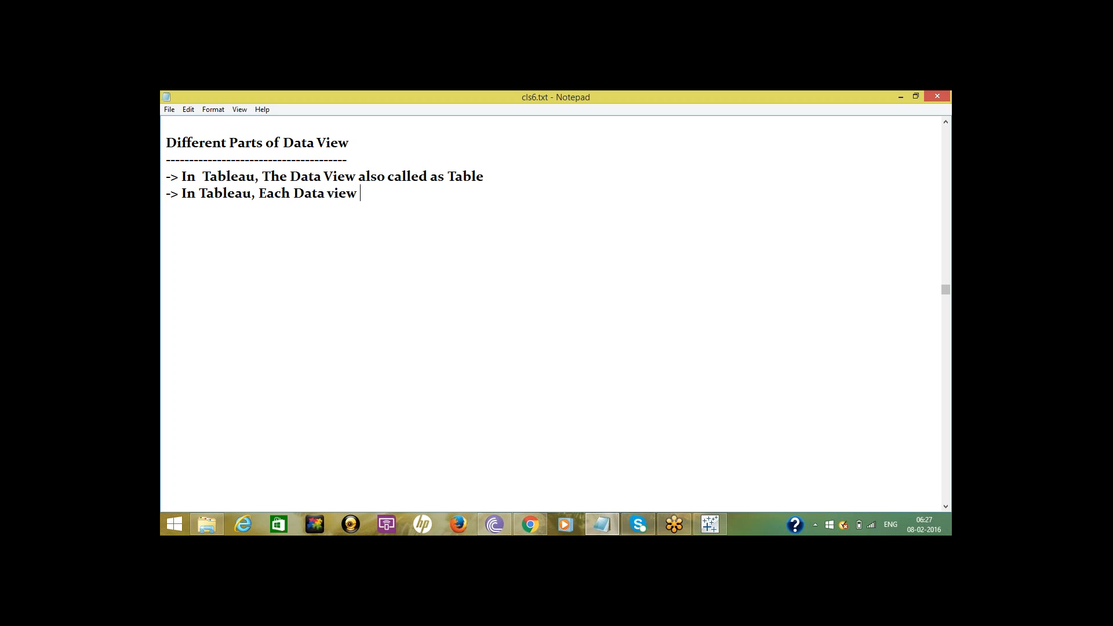
type(" contains some basic ")
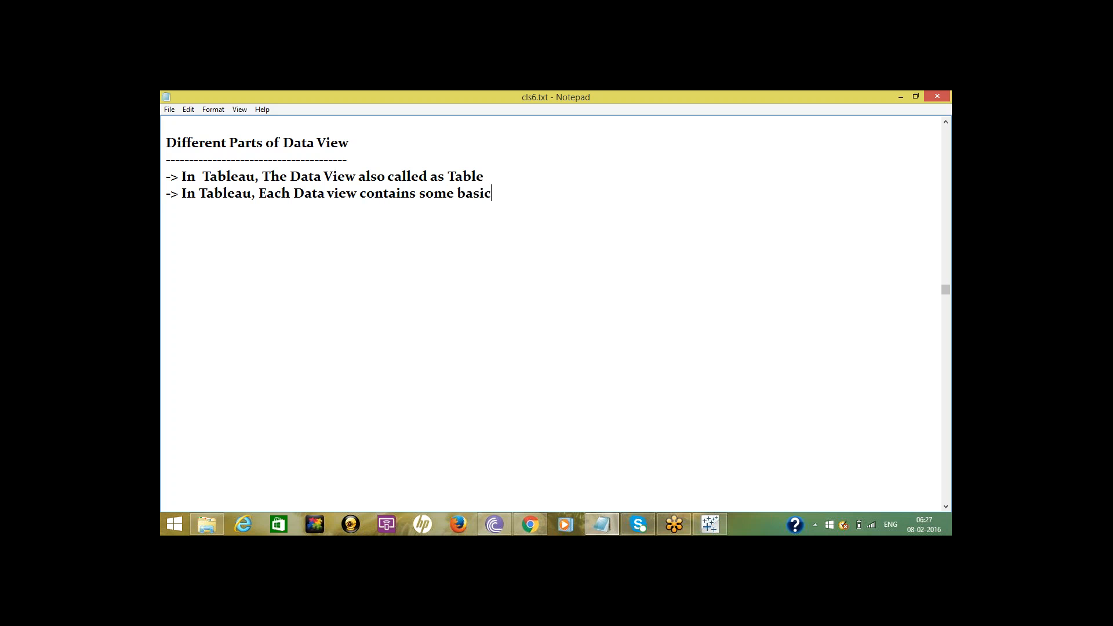
type("componenets. Those")
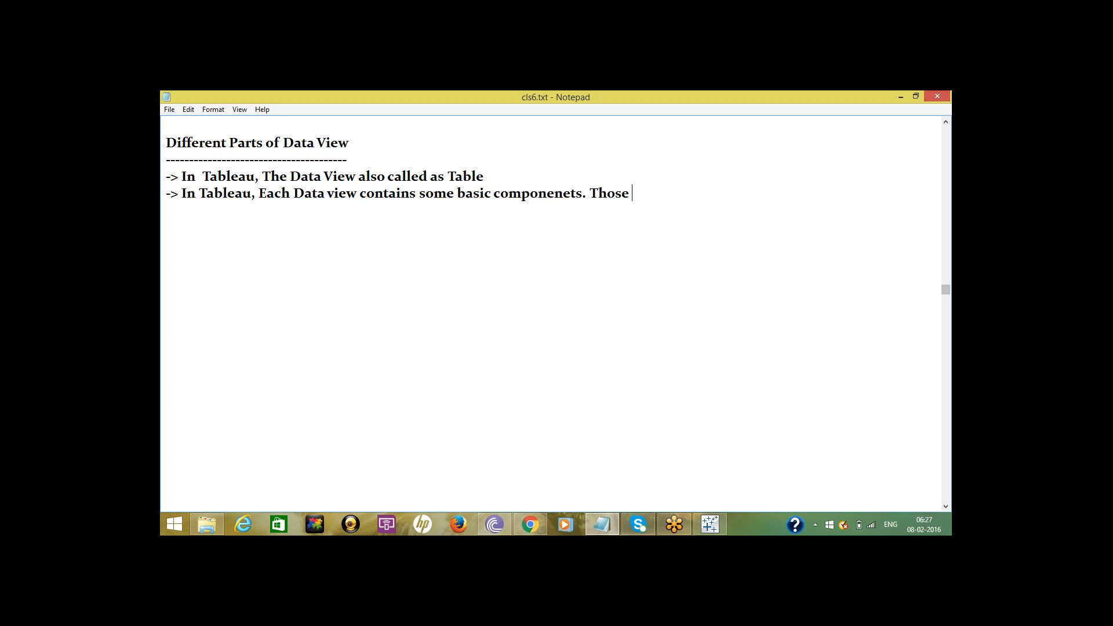
type(" basic componene")
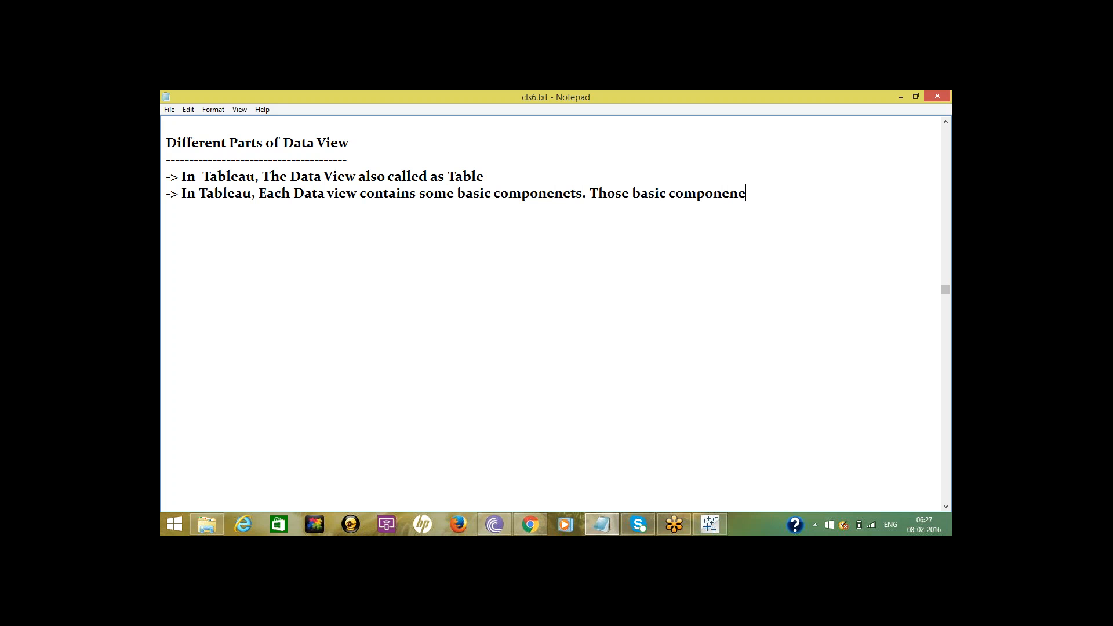
type("ts are categort")
key("BackSpace")
type("ized as")
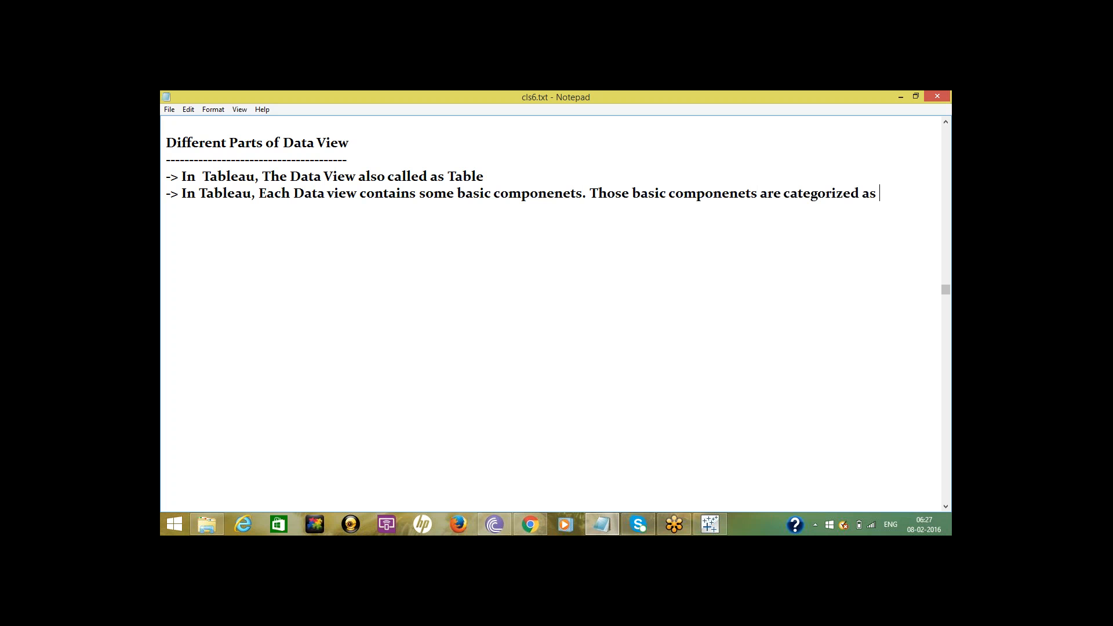
type(" Table")
type(" componen")
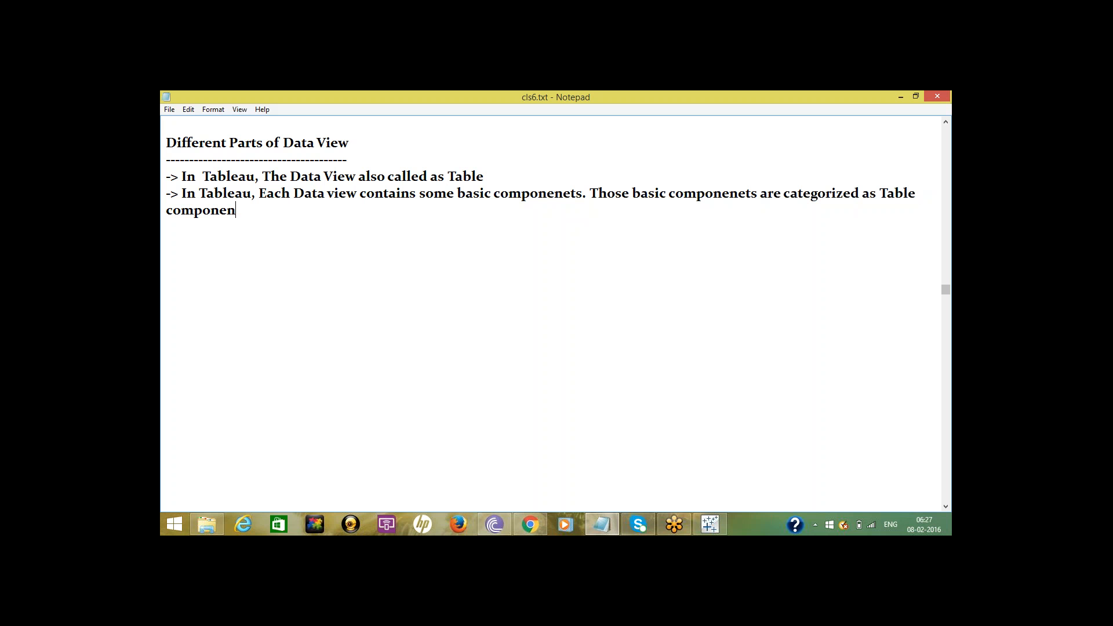
type("ts")
key("Home")
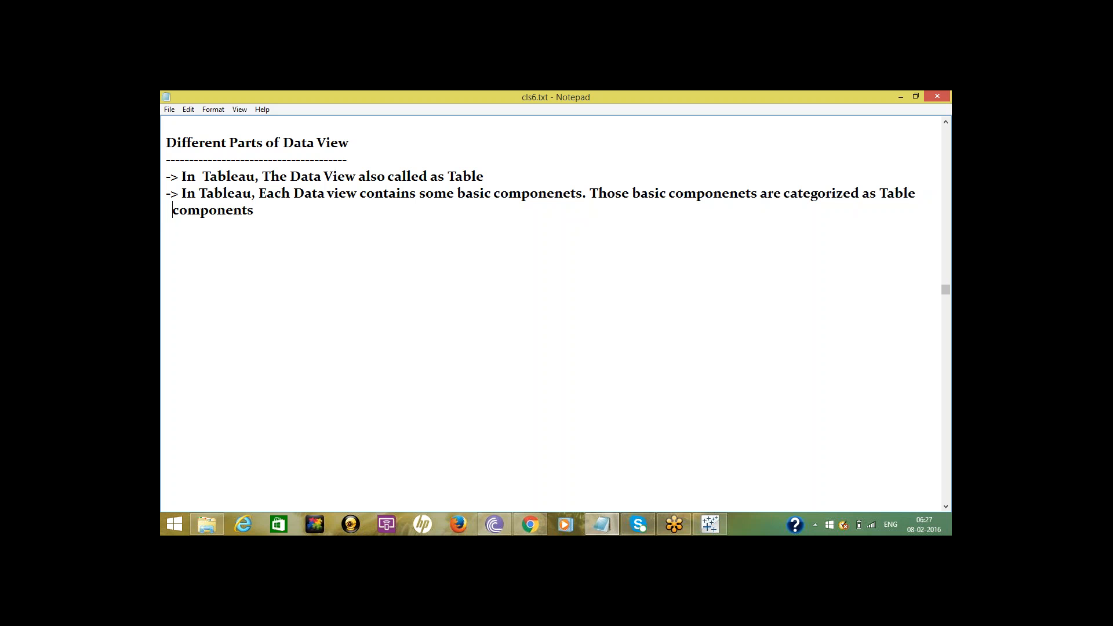
Add a third note reading "-> In Tableau, The Data View of Table is a collection of Rows and Columns".
left_click(275, 215)
type("->")
type("In Tablrau")
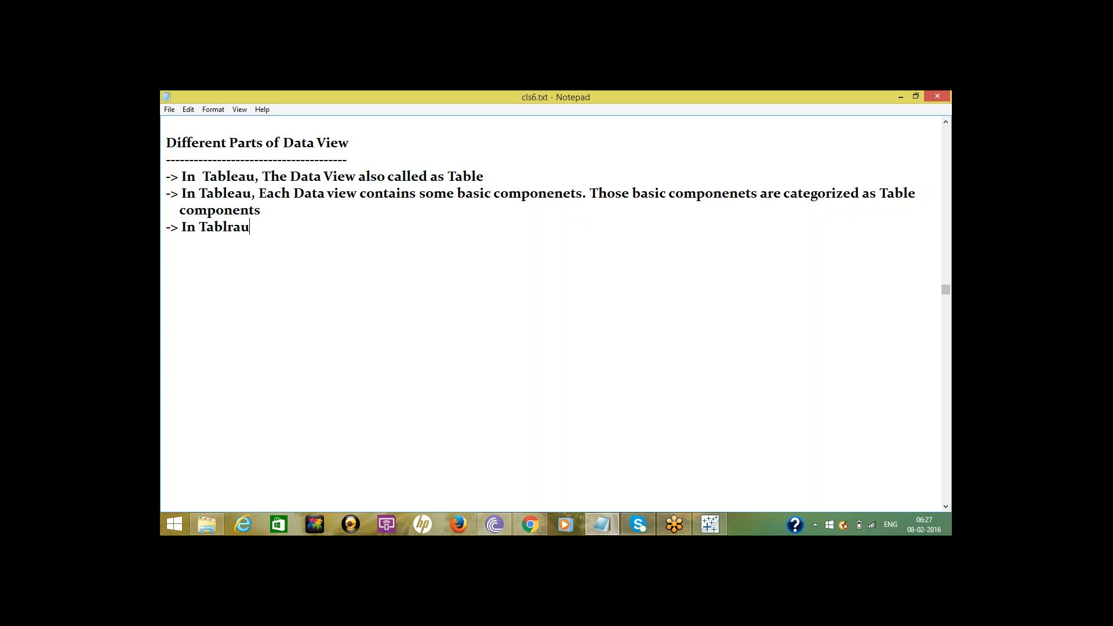
key("BackSpace")
key("BackSpace")
key("BackSpace")
type("eau, Te")
key("BackSpace")
type("he Data View of t")
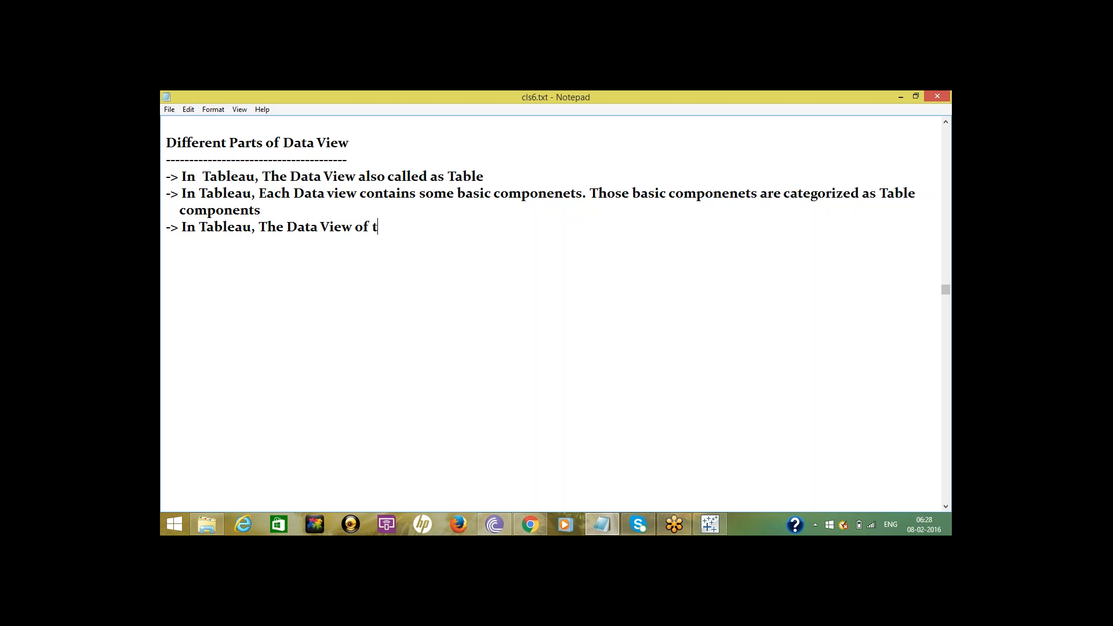
key("BackSpace")
type("Table")
type(" is a collection o")
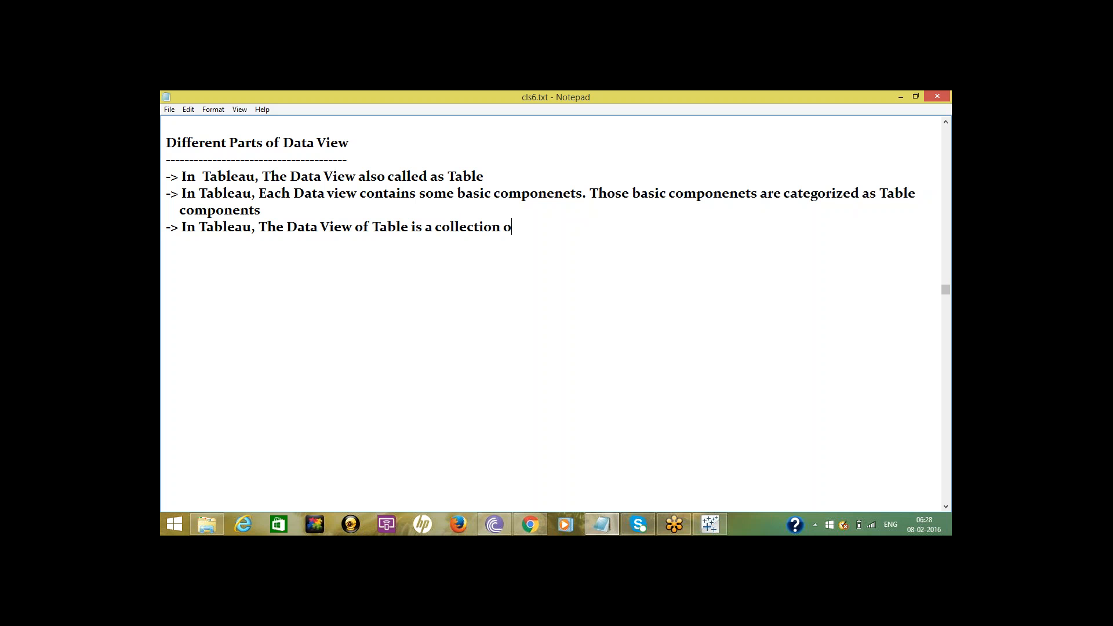
type("f Rows and Columns")
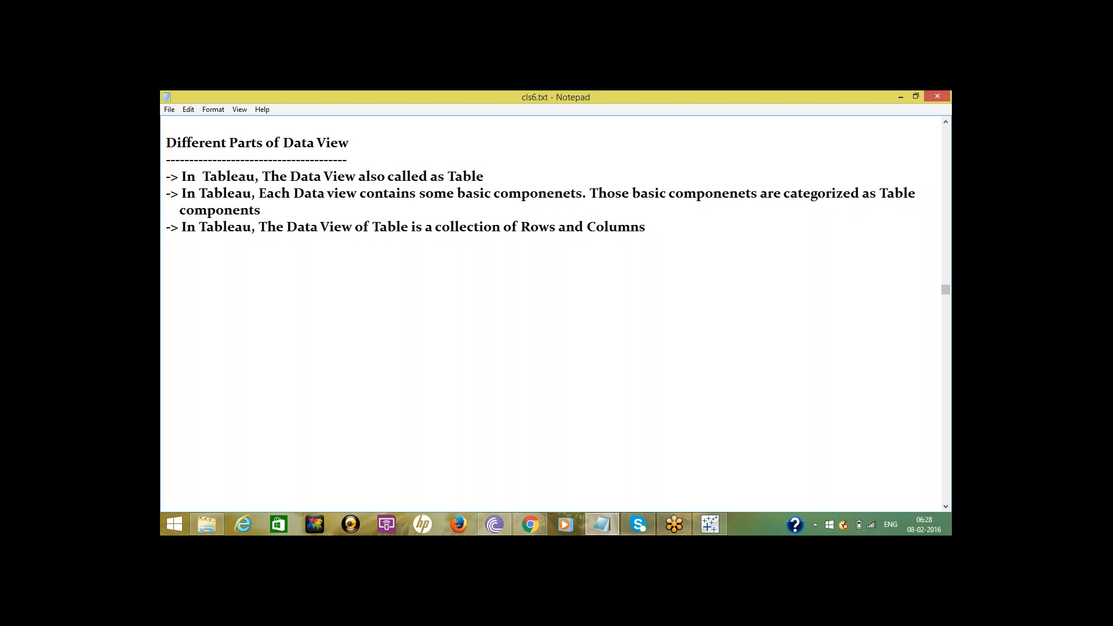
Continue the third note with "and it contains componenets like Headers, Panes, field Lables, Mark Cards, Legends".
type(" and it contains compone")
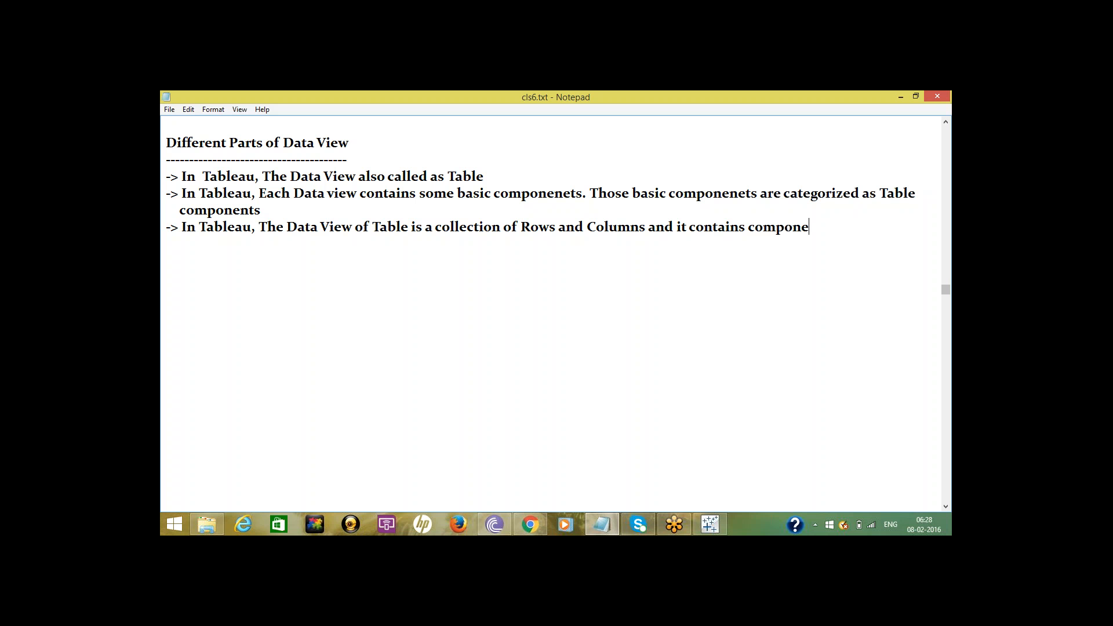
type("nets like Hearder")
key("BackSpace")
key("BackSpace")
key("BackSpace")
key("BackSpace")
type("ders,")
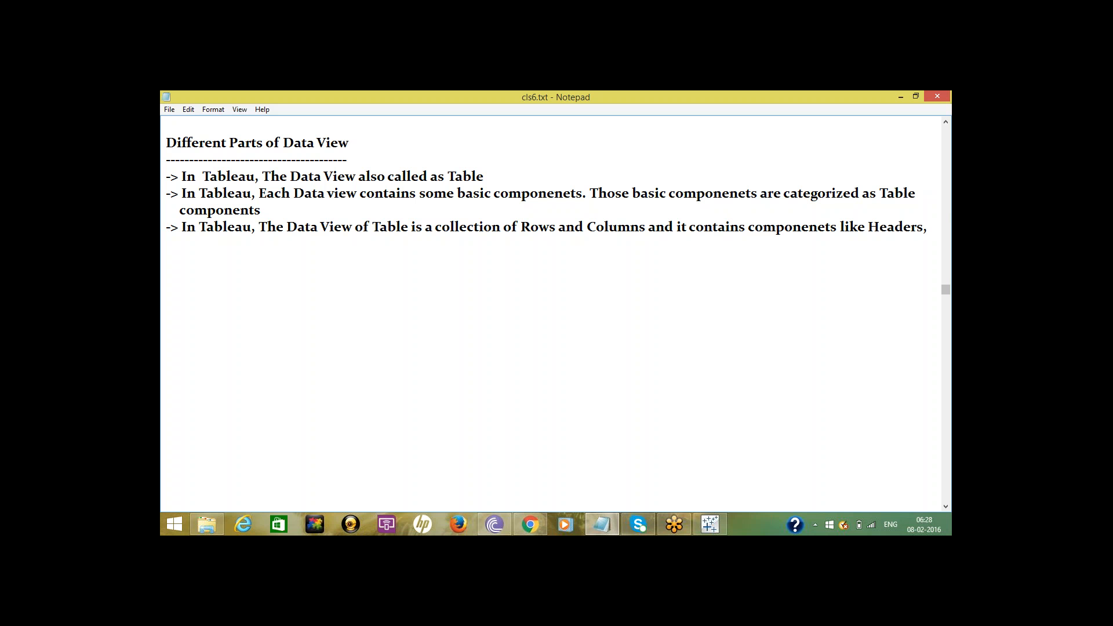
type(" Panes, field Lables")
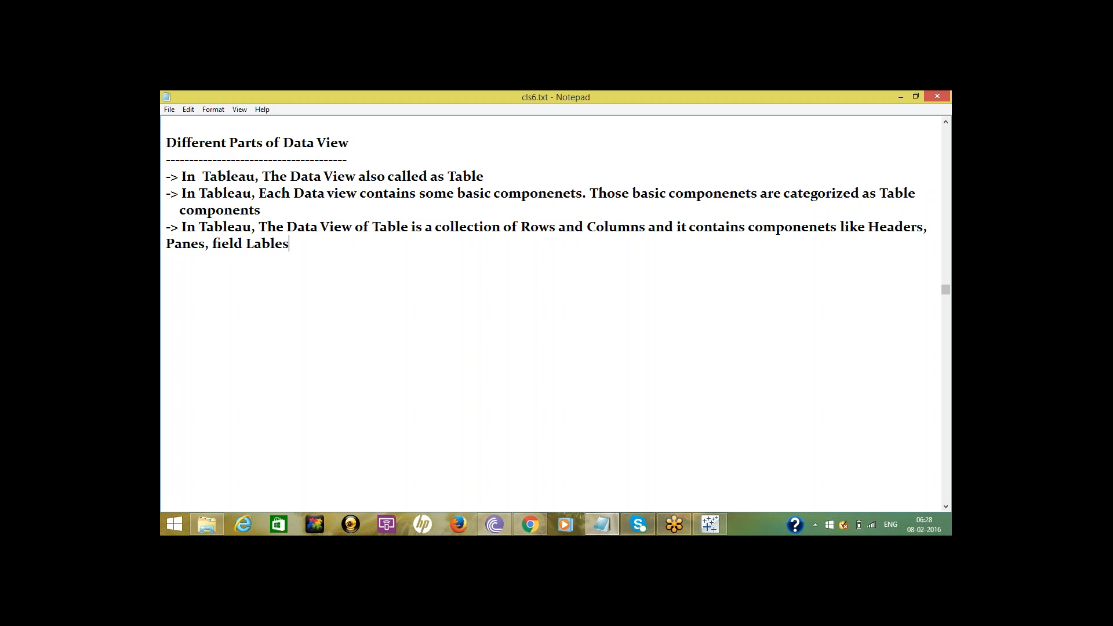
type(", Mark Cards, Legends")
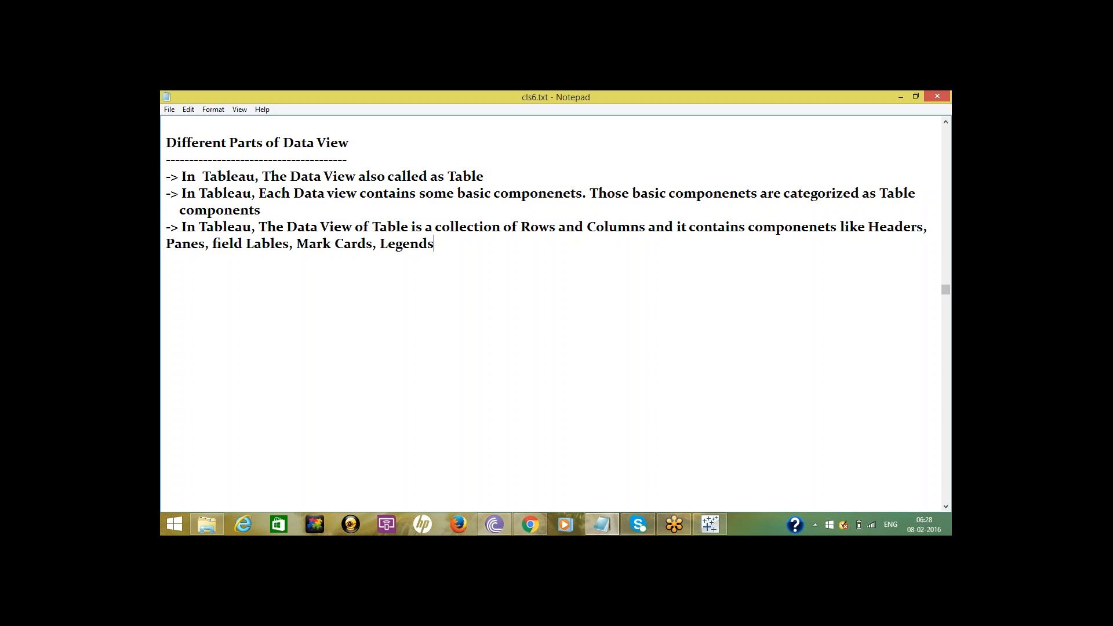
Extend the third note with ", title, Caption, summary, Axes" and indent its wrapped line under the text.
type(", title, Caption, su")
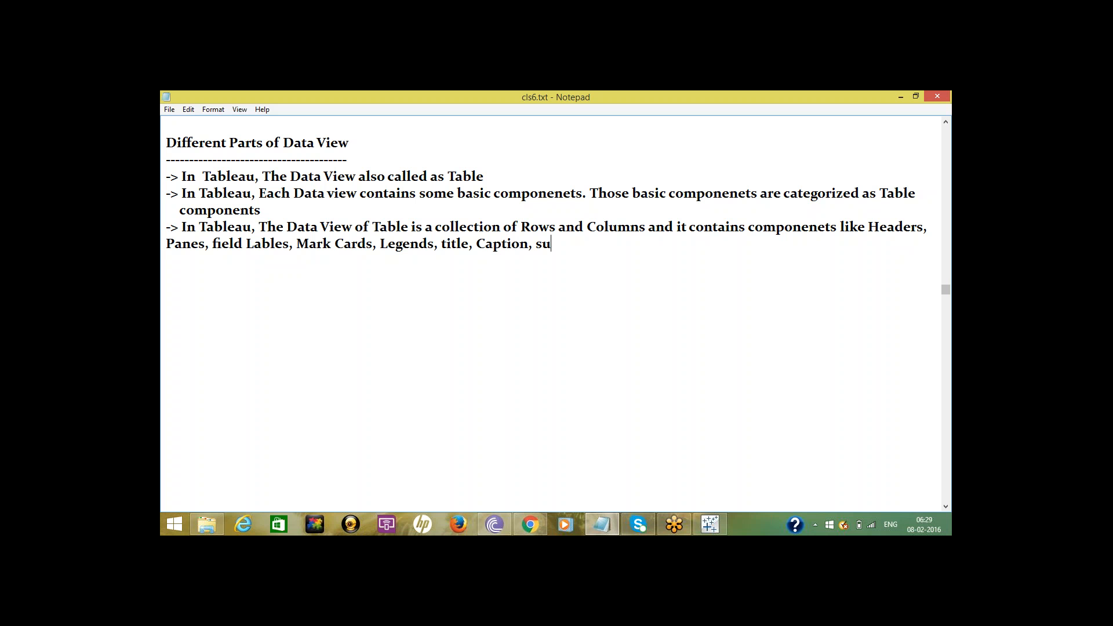
type("mmary, Axes")
left_click(167, 244)
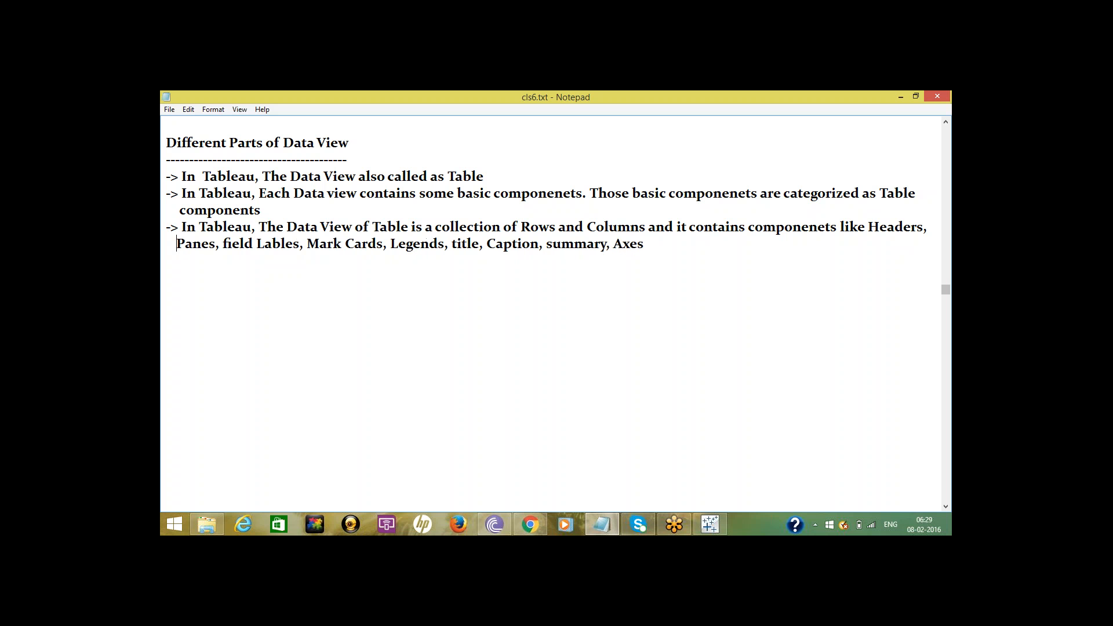
left_click(663, 244)
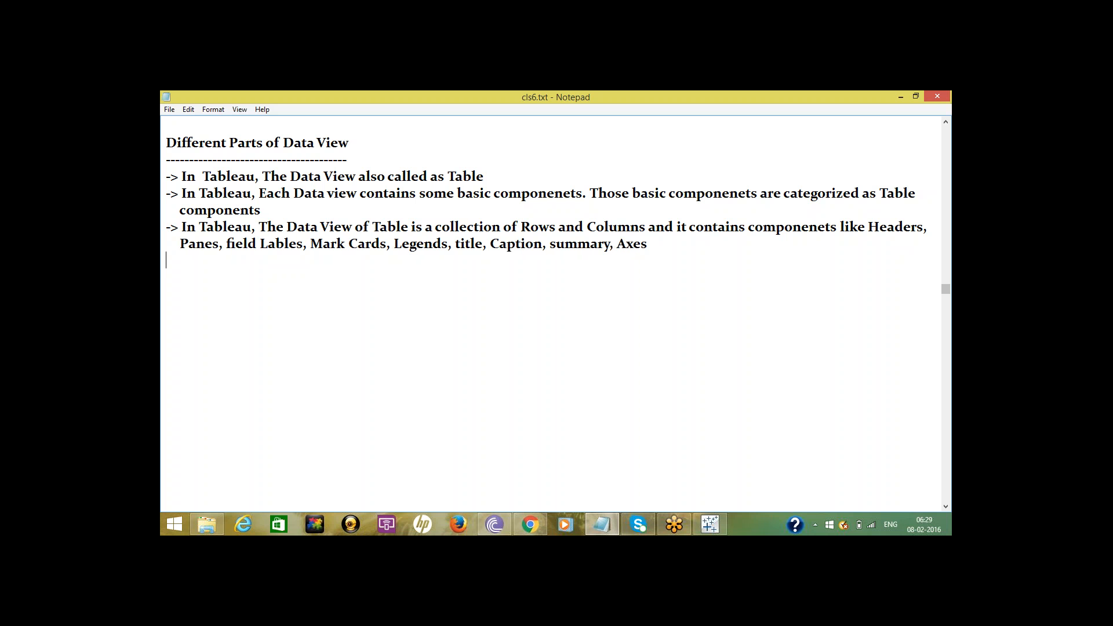
Add the heading "Header" below the notes after a blank line, underlined with a row of dashes.
key("Return")
type("Hea")
type("der ")
type("----------")
key("Return")
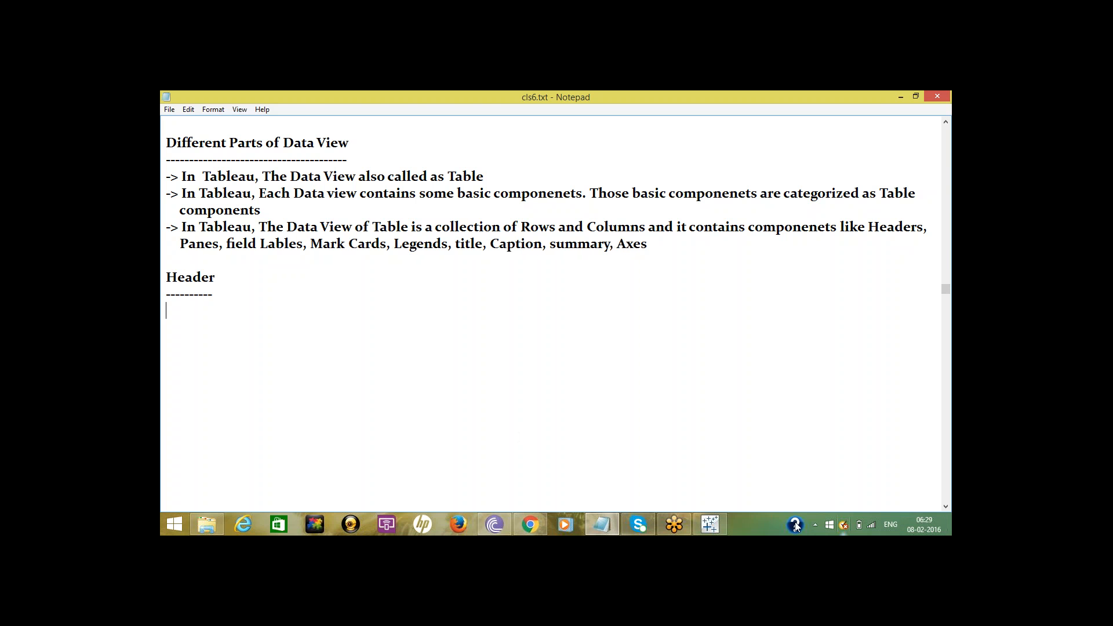
Switch to Tableau, add a blank worksheet, and return to the Customer Segment view on Sheet 6.
left_click(704, 528)
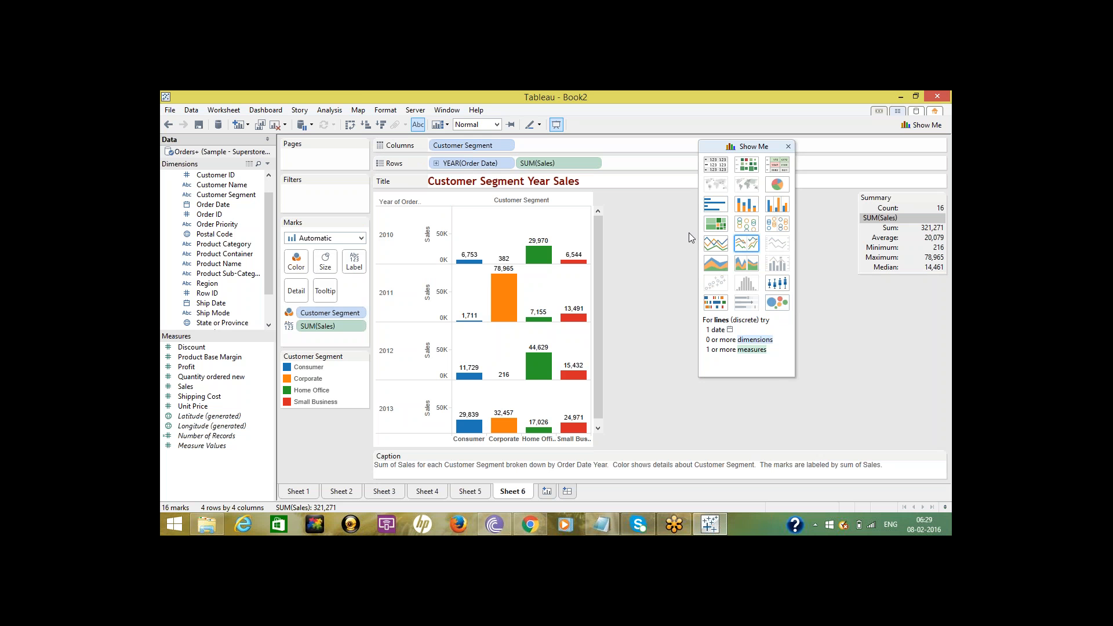
left_click(545, 492)
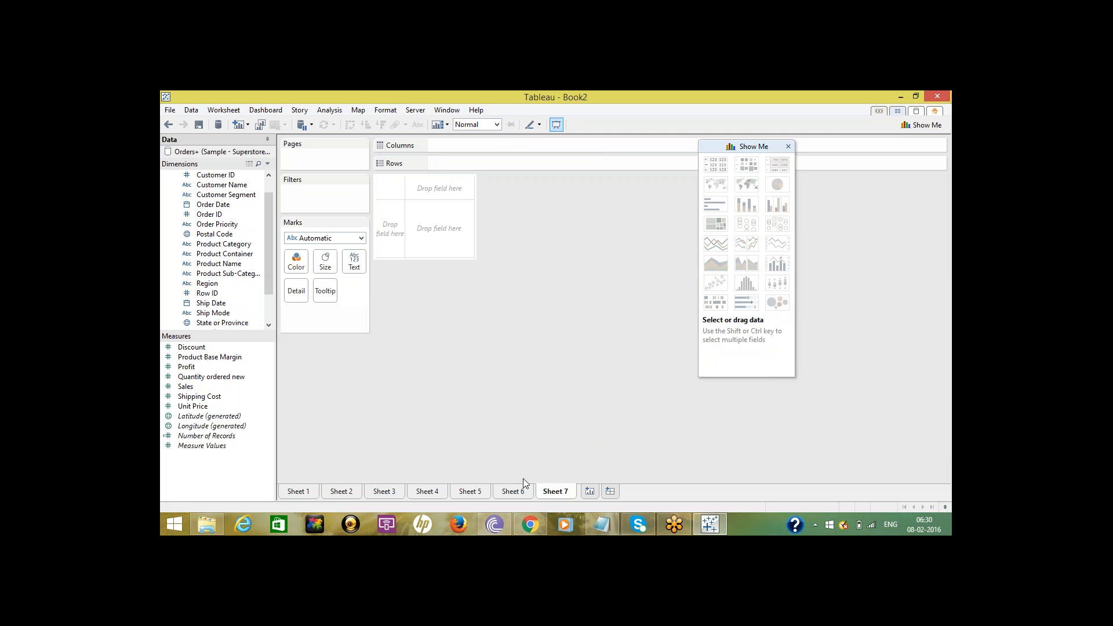
left_click(512, 493)
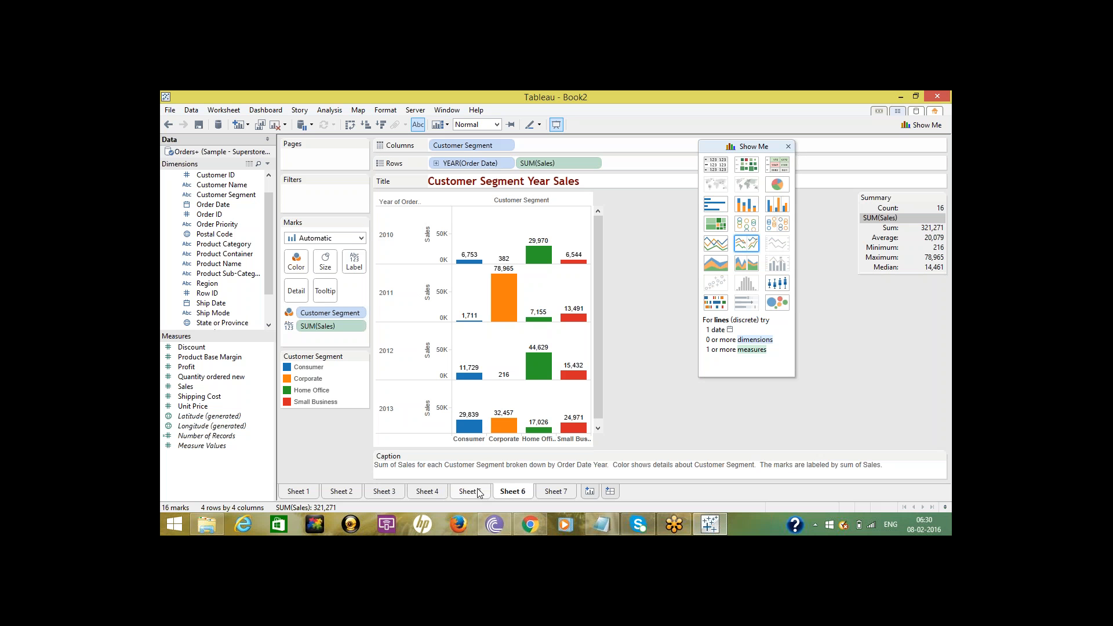
mouse_move(478, 493)
left_mouse_down()
mouse_move(443, 313)
mouse_move(444, 232)
mouse_move(445, 339)
mouse_move(450, 216)
mouse_move(449, 456)
mouse_move(452, 406)
left_mouse_up()
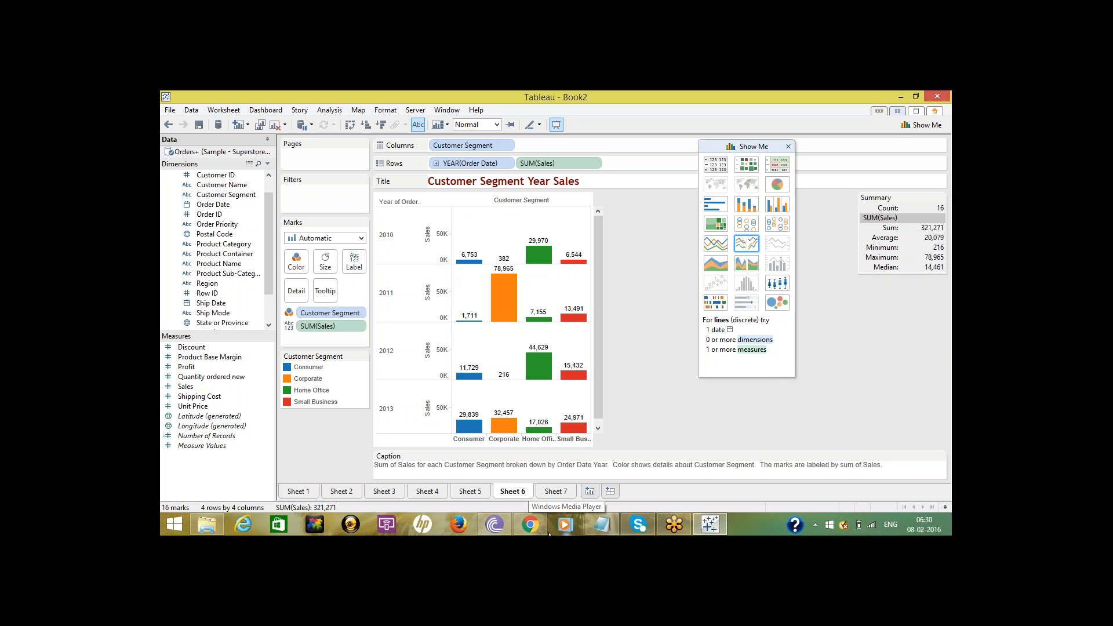
Create another worksheet in Tableau with State or Province on Columns and Sales on Rows.
left_click(600, 523)
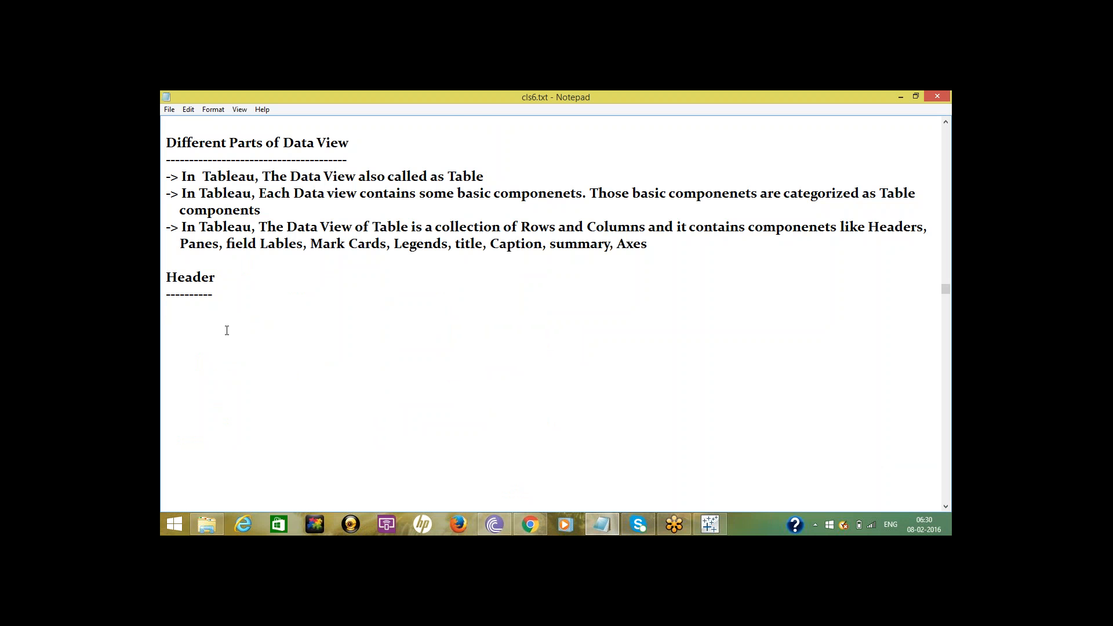
left_click(709, 524)
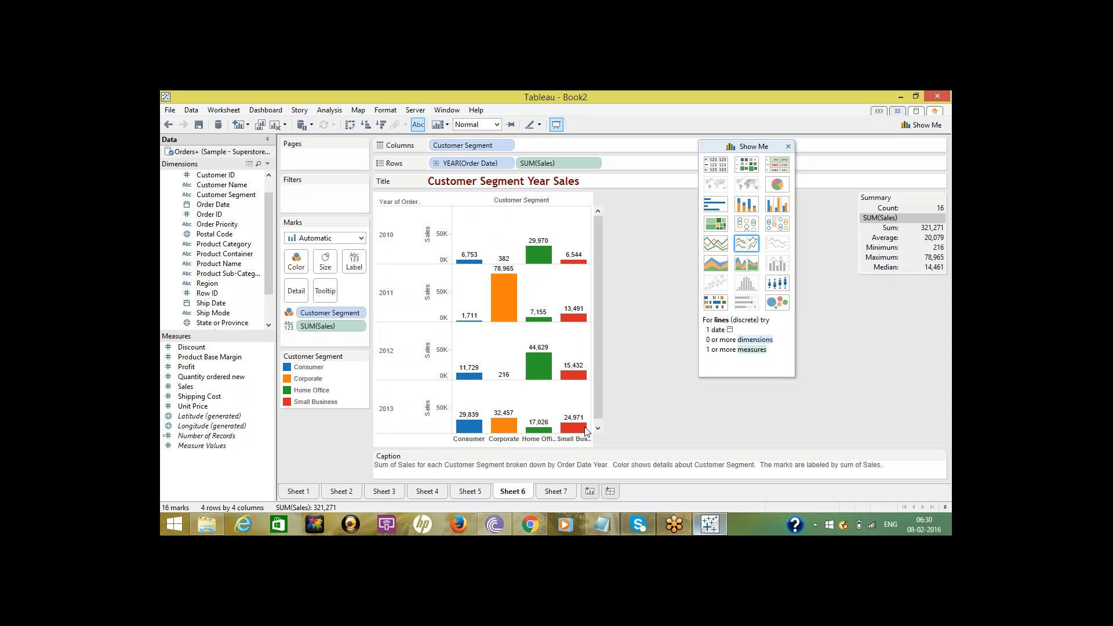
left_click(590, 491)
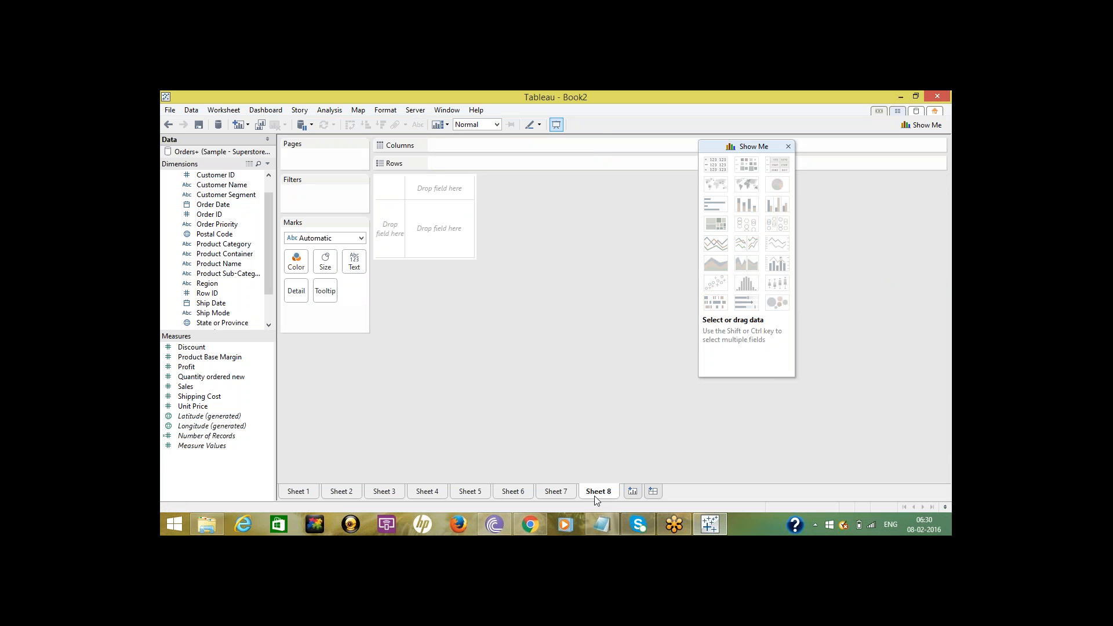
left_click(234, 321)
left_click_drag(238, 317, 510, 148)
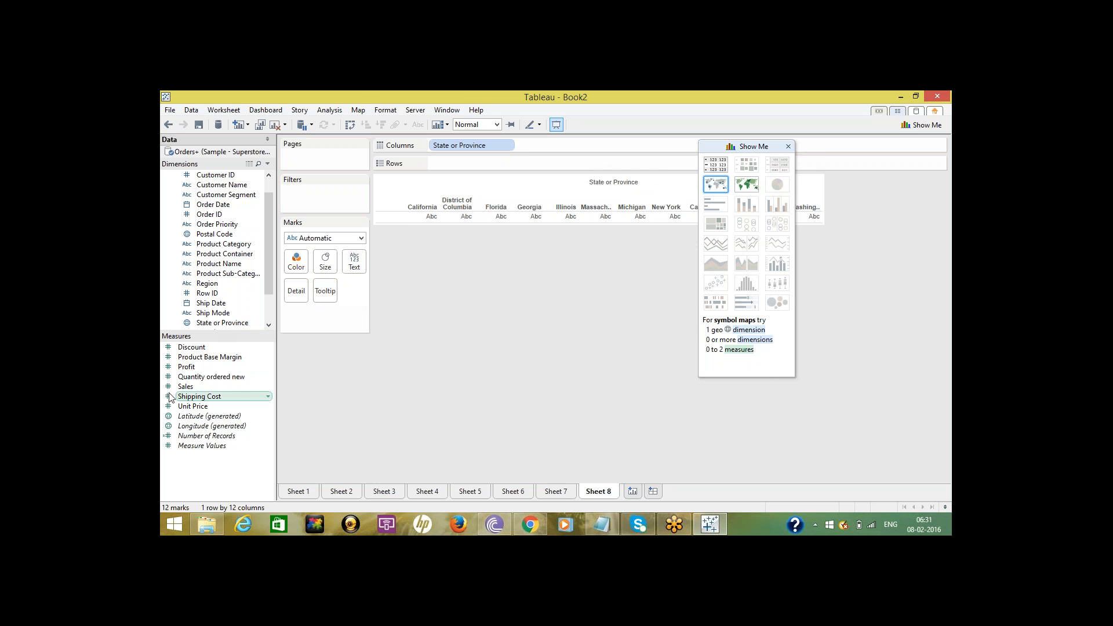
left_click_drag(184, 392, 464, 165)
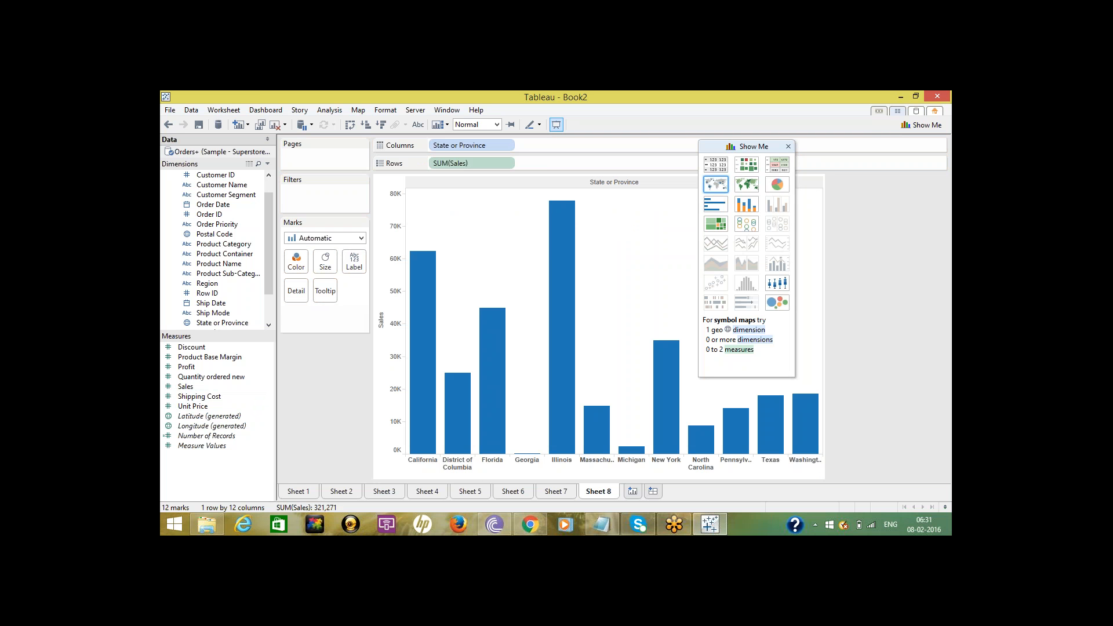
Hide the field labels for columns in the State or Province sales chart.
right_click(617, 184)
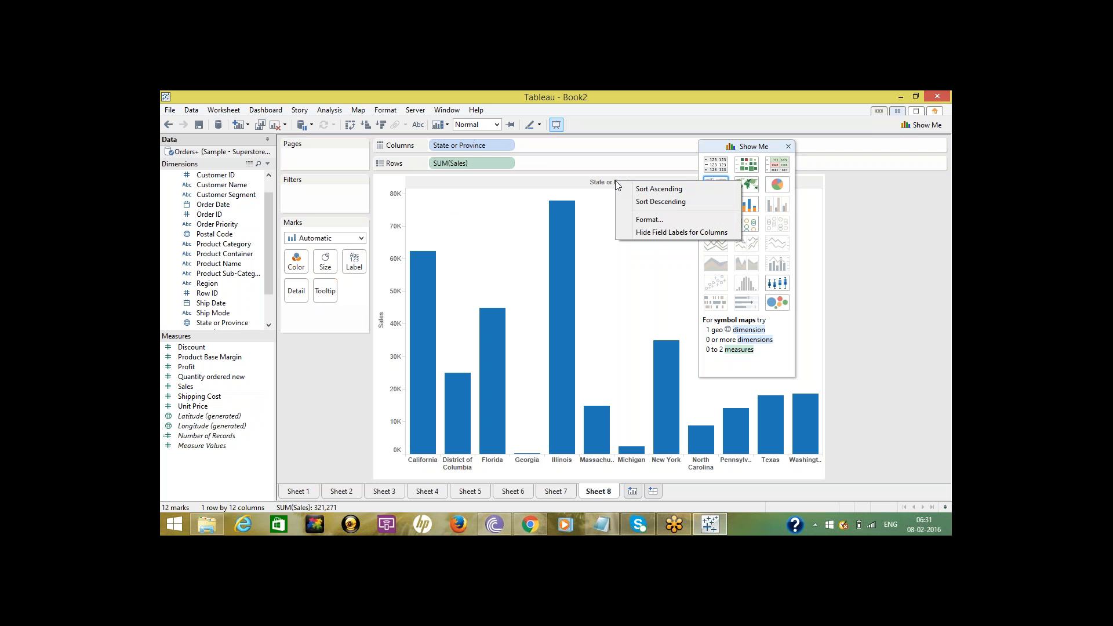
left_click(651, 234)
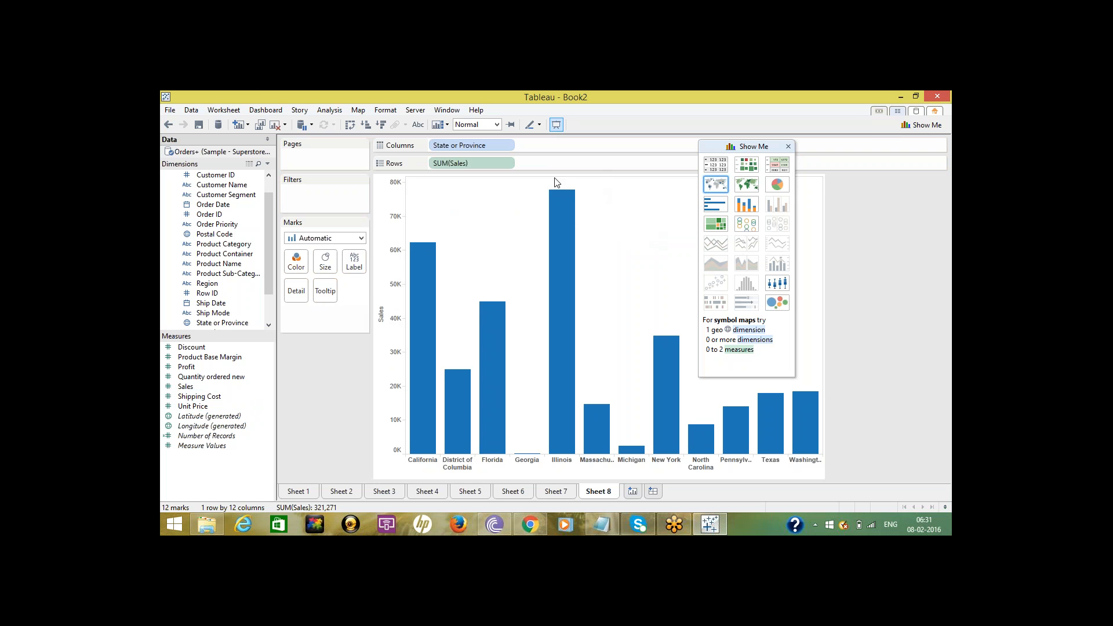
right_click(493, 145)
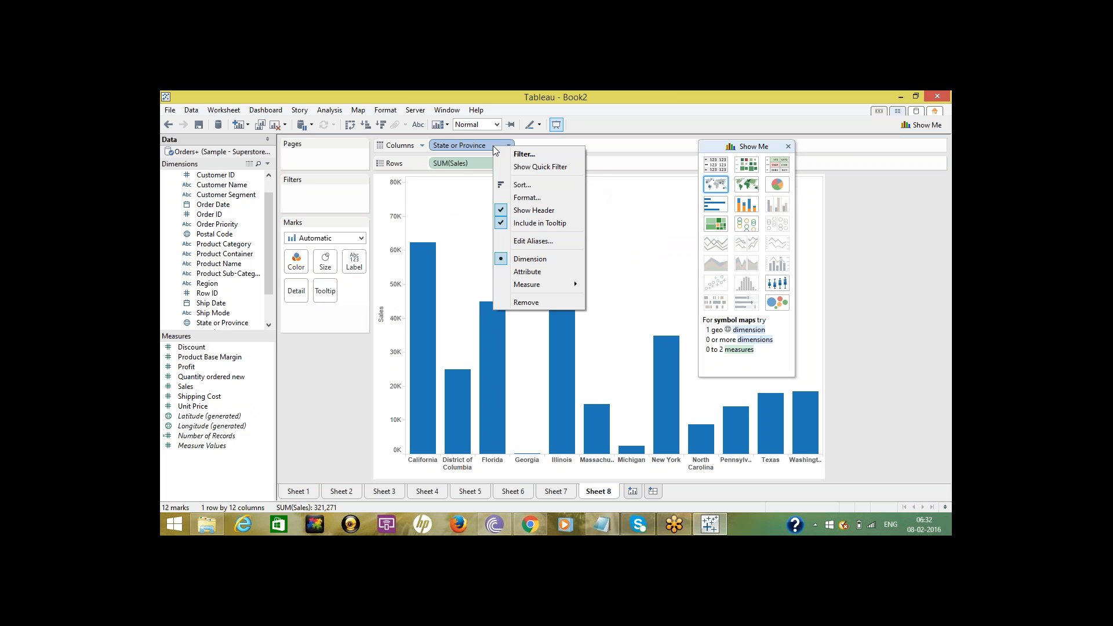
mouse_move(540, 282)
left_click(630, 165)
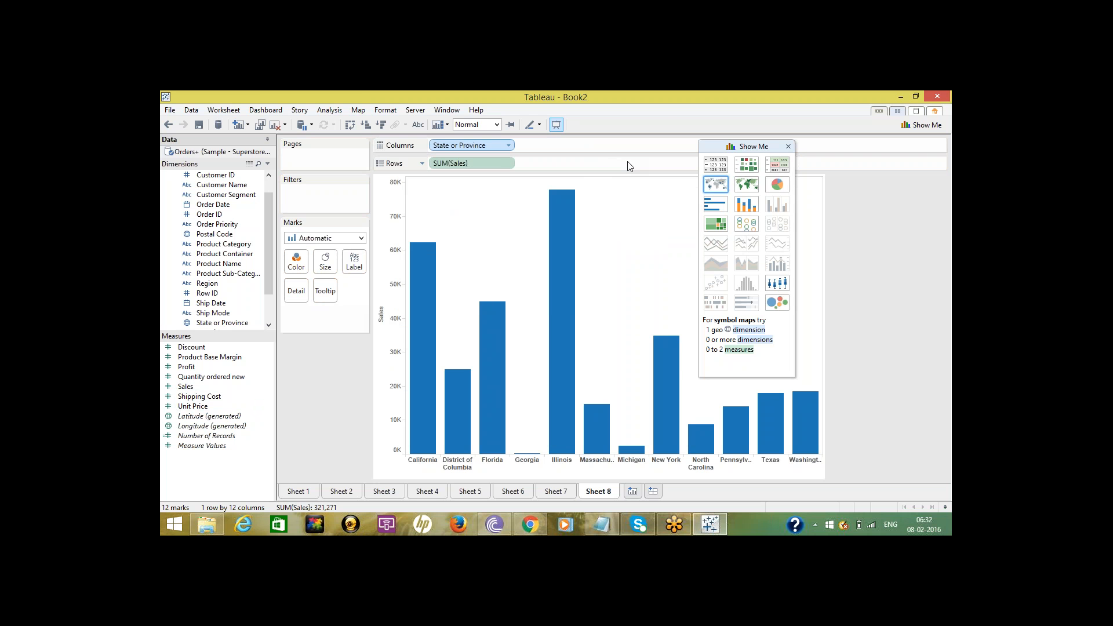
right_click(487, 163)
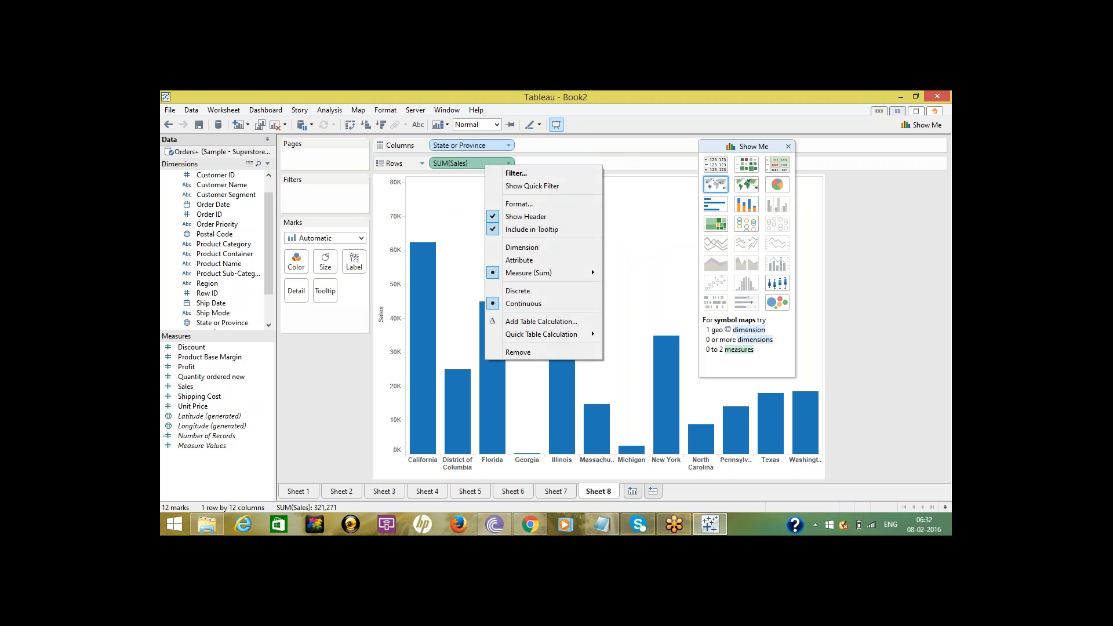
left_click(639, 140)
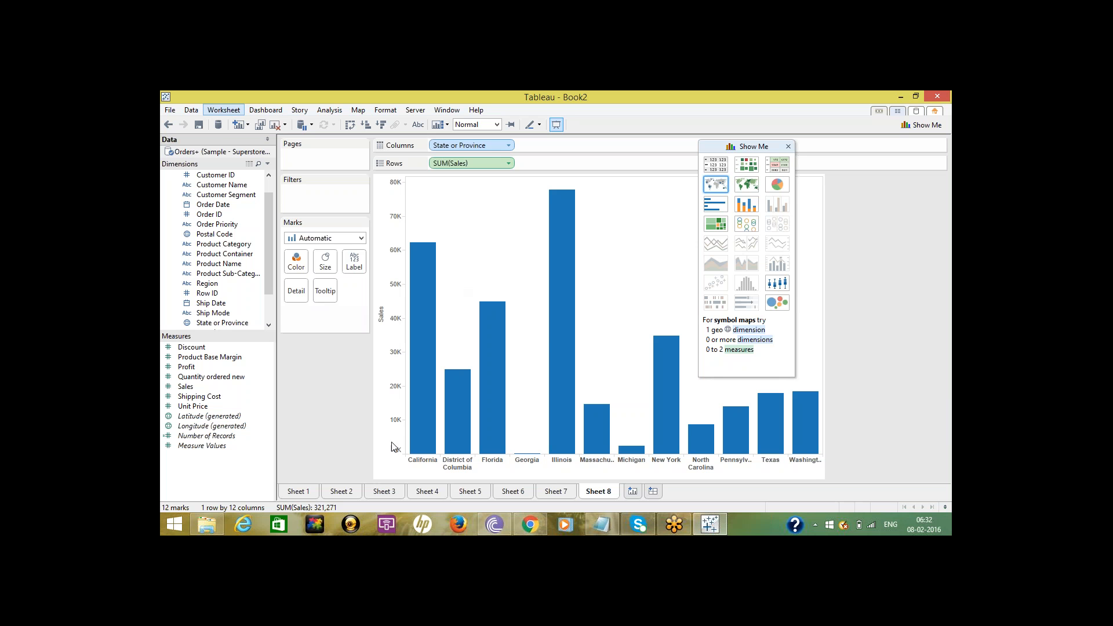
mouse_move(492, 355)
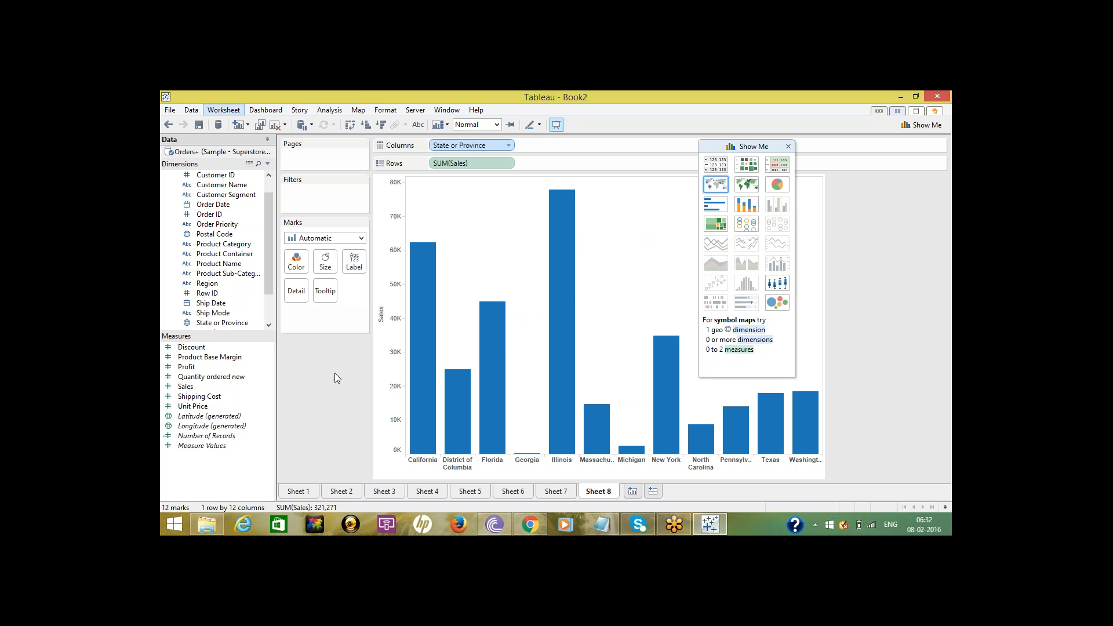
Restore the field labels for columns through the table layout options and check that setting.
left_click(328, 110)
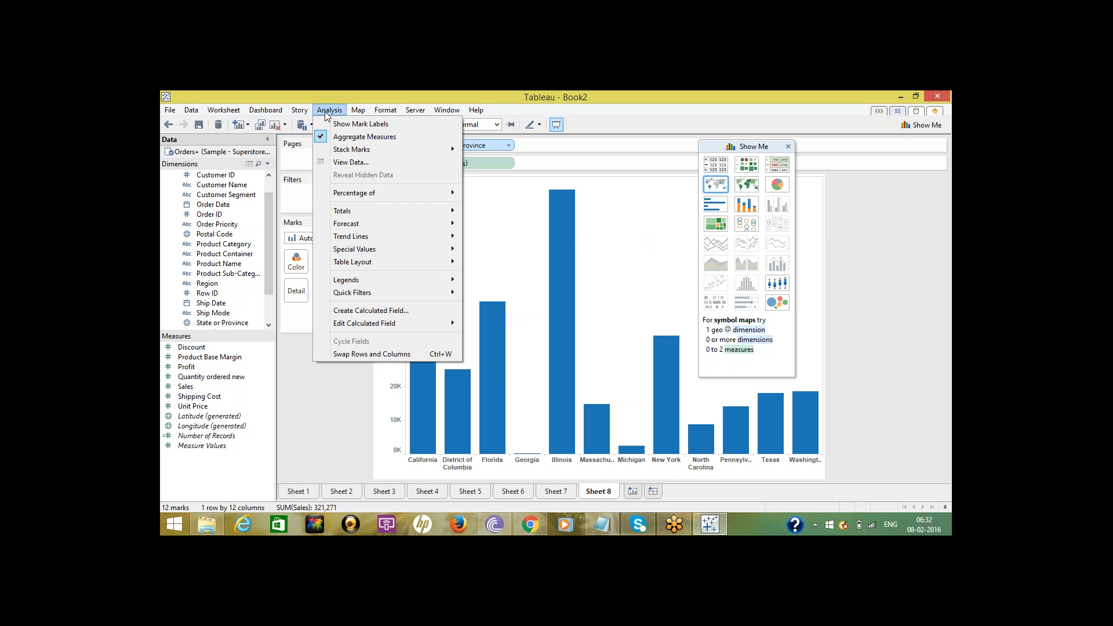
mouse_move(403, 262)
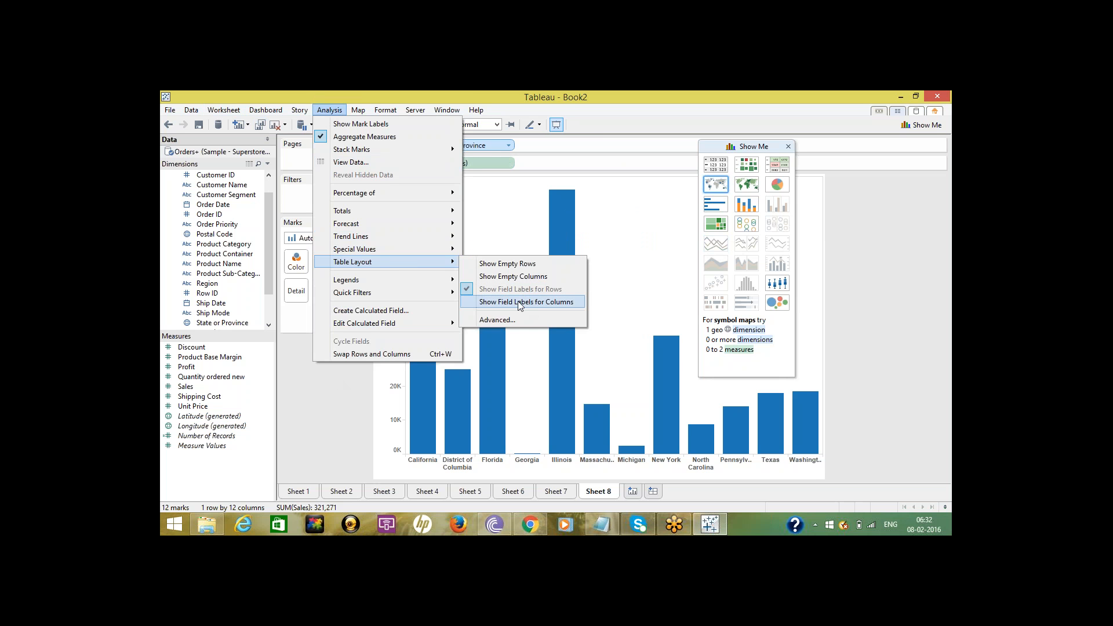
left_click(518, 301)
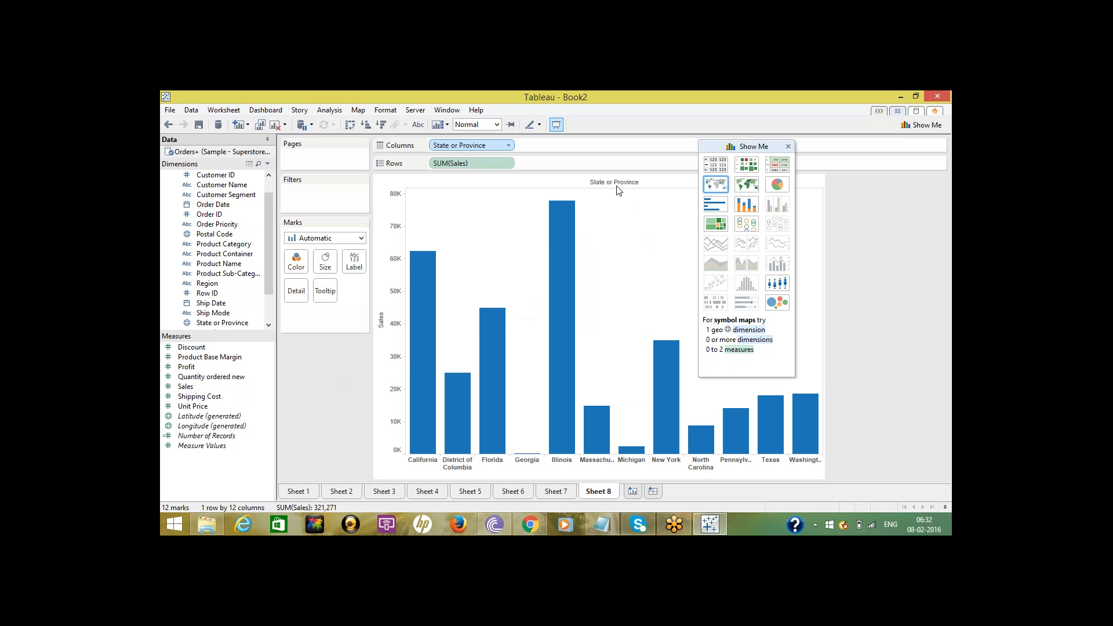
left_click(330, 110)
mouse_move(362, 263)
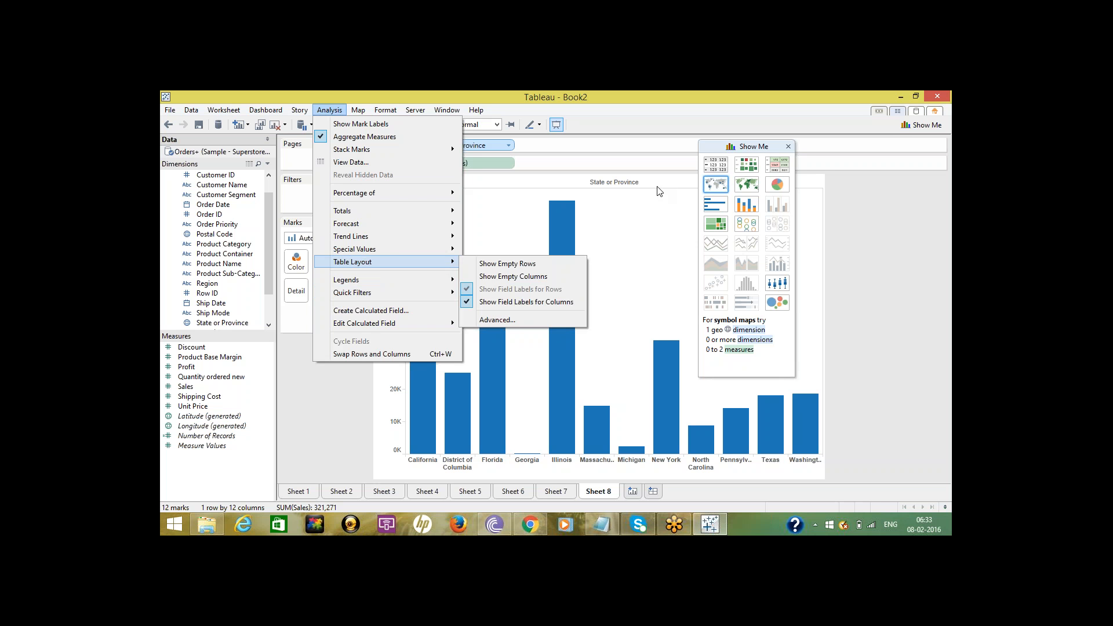
left_click(620, 186)
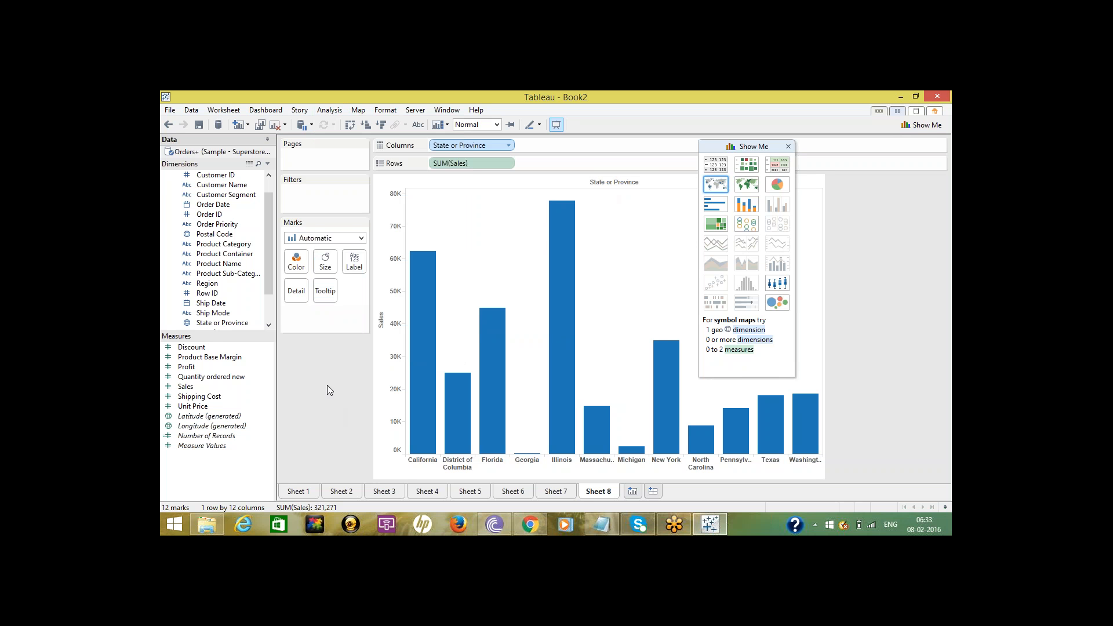
left_click(602, 524)
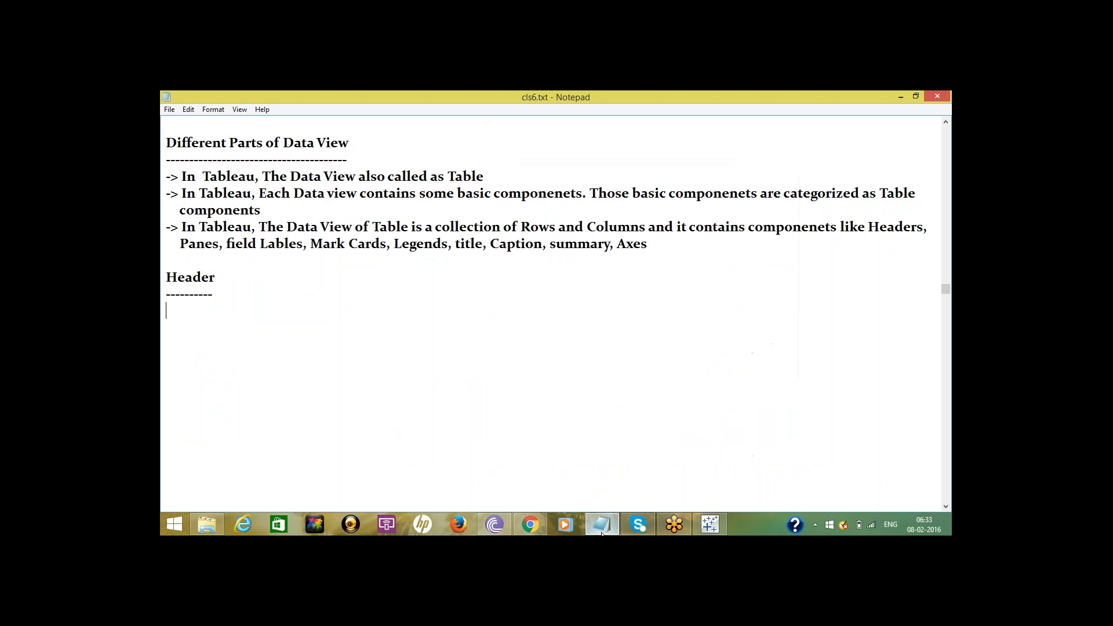
left_click(602, 524)
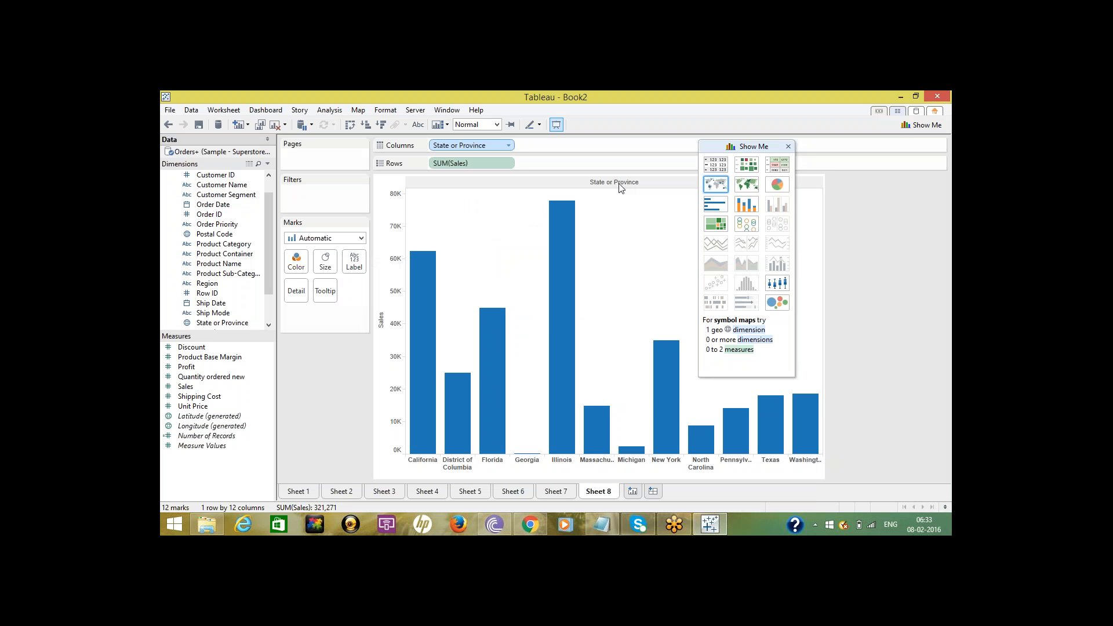
left_click(508, 146)
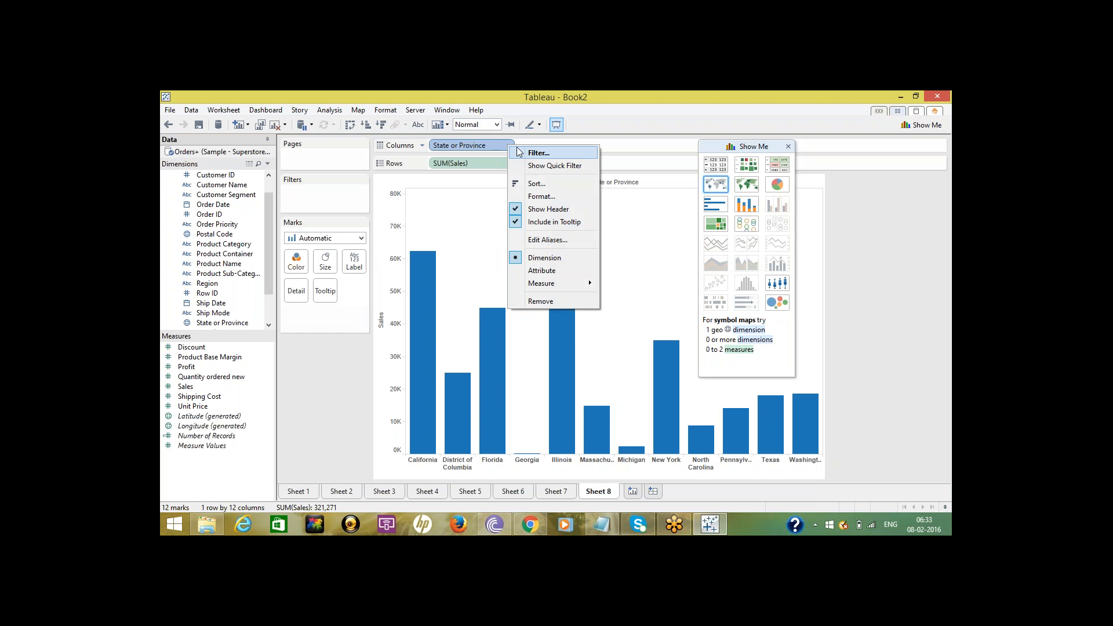
left_click(548, 199)
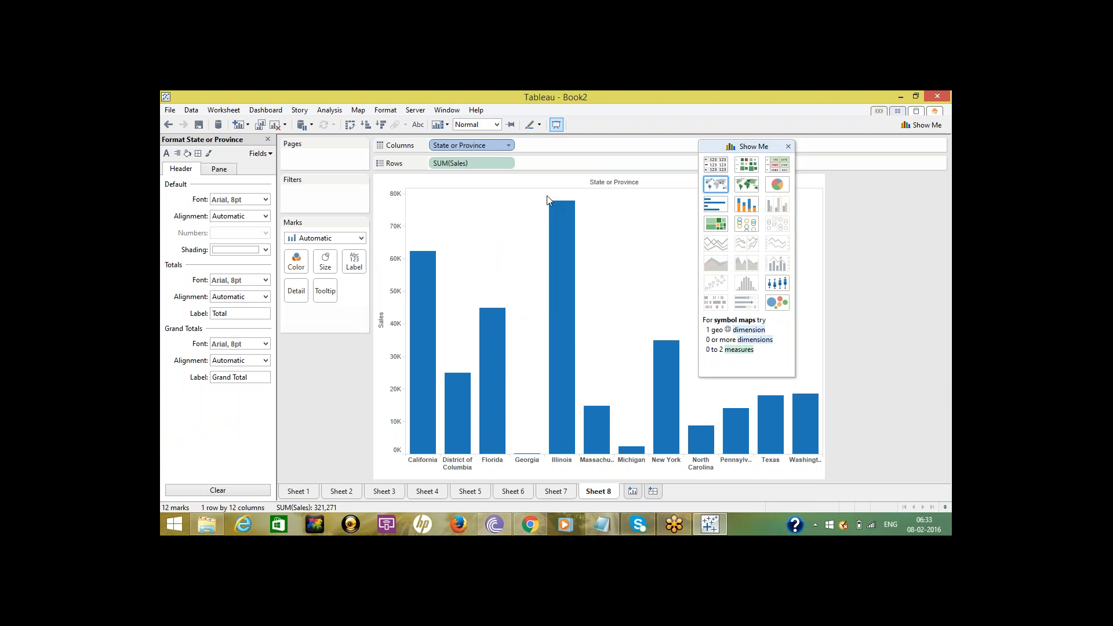
left_click(268, 139)
left_click(219, 110)
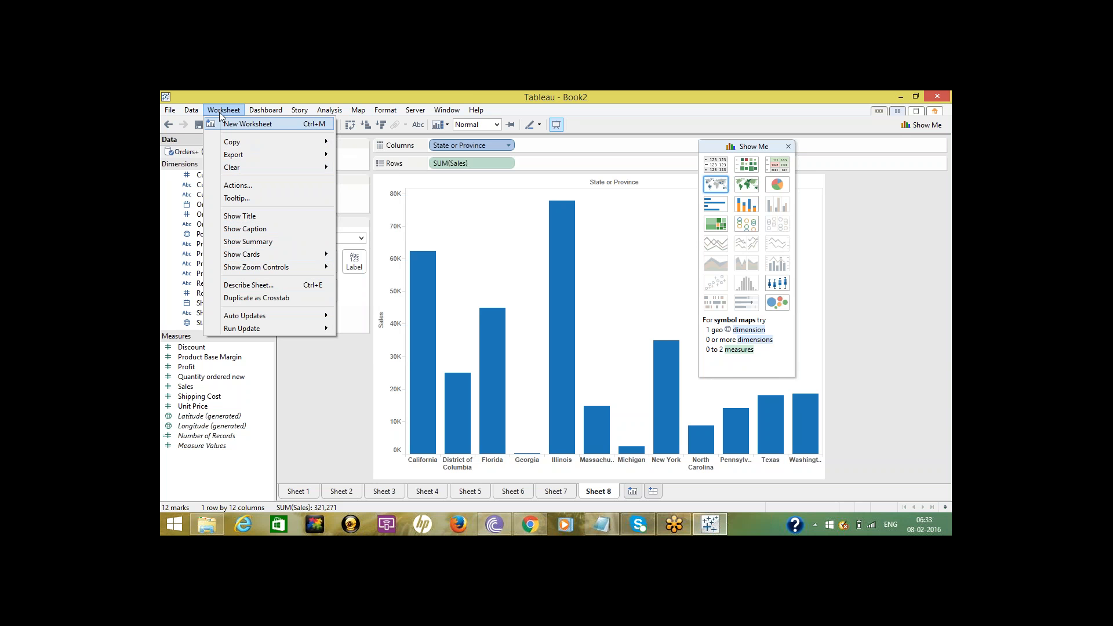
mouse_move(197, 110)
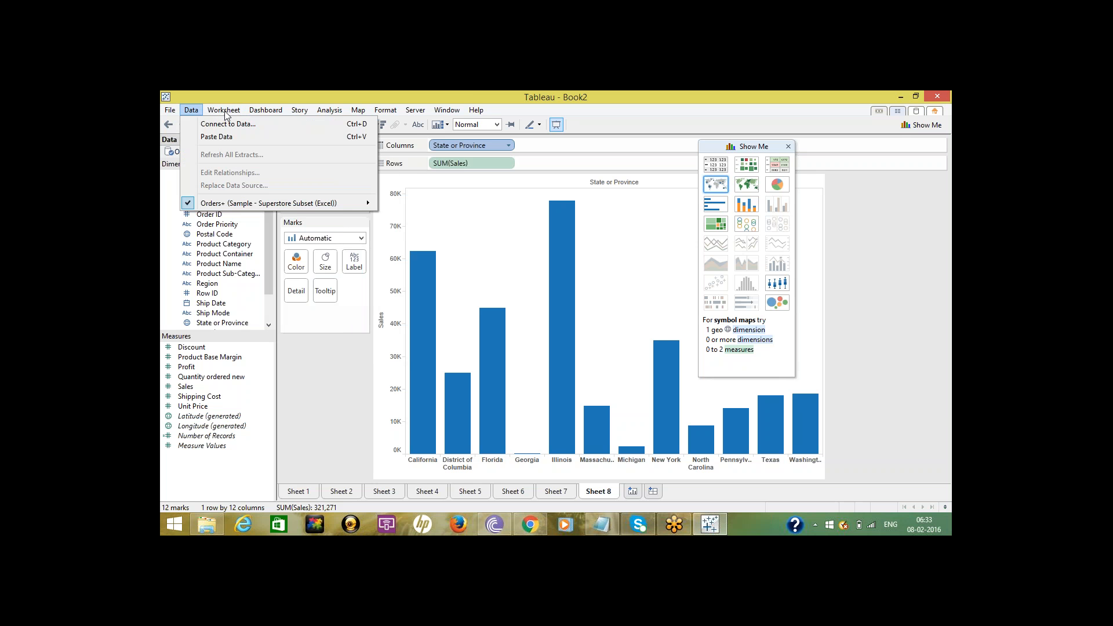
mouse_move(301, 116)
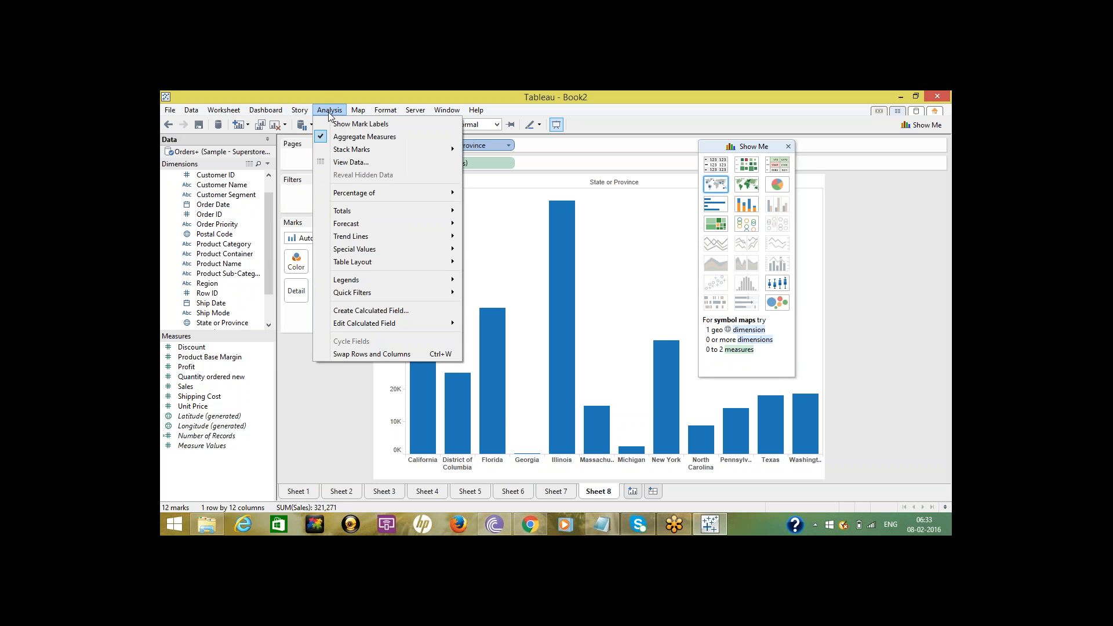
mouse_move(361, 117)
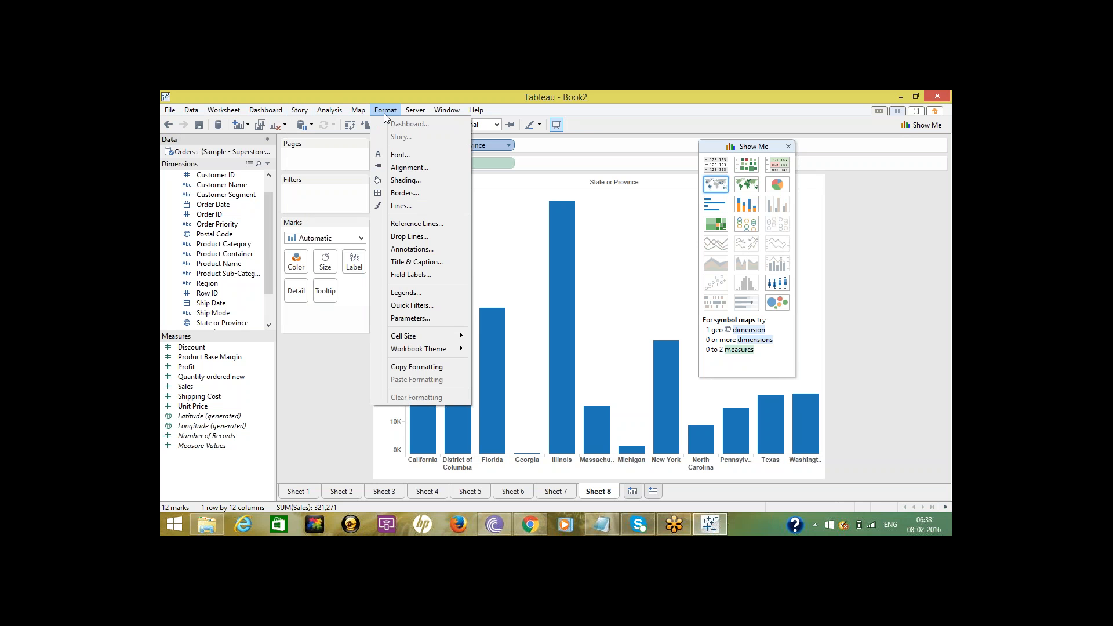
left_click(320, 410)
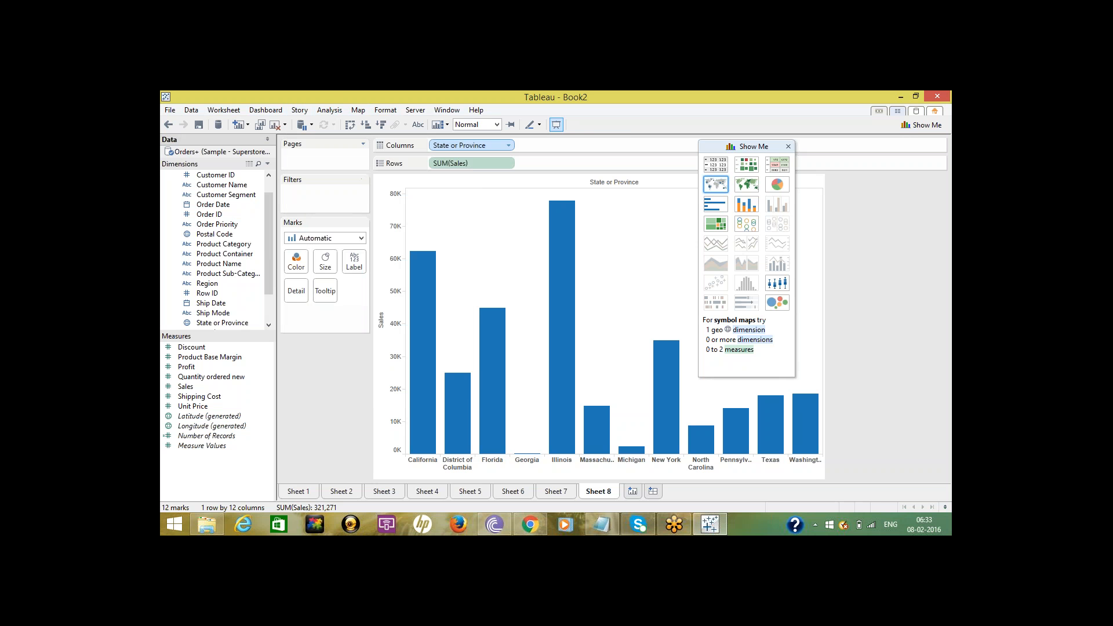
left_click(214, 323)
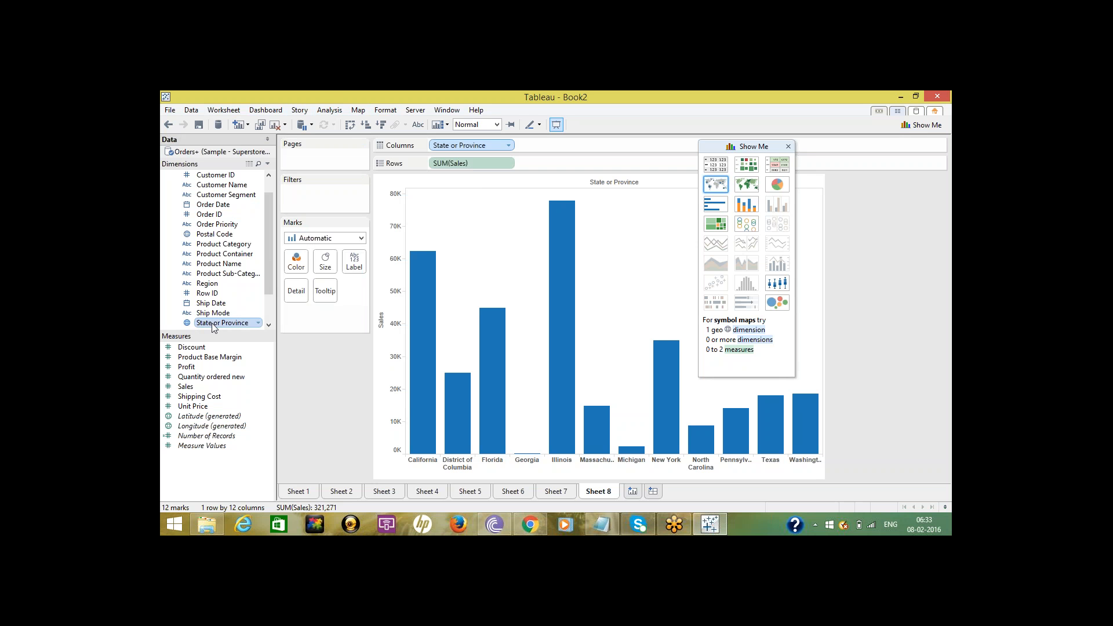
right_click(214, 323)
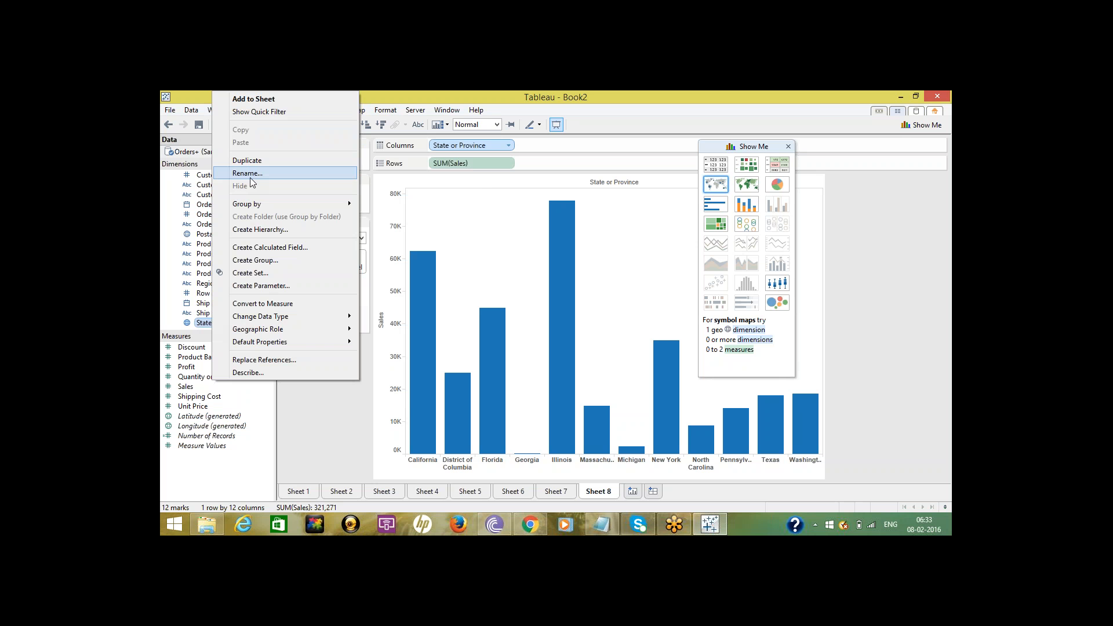
left_click(326, 479)
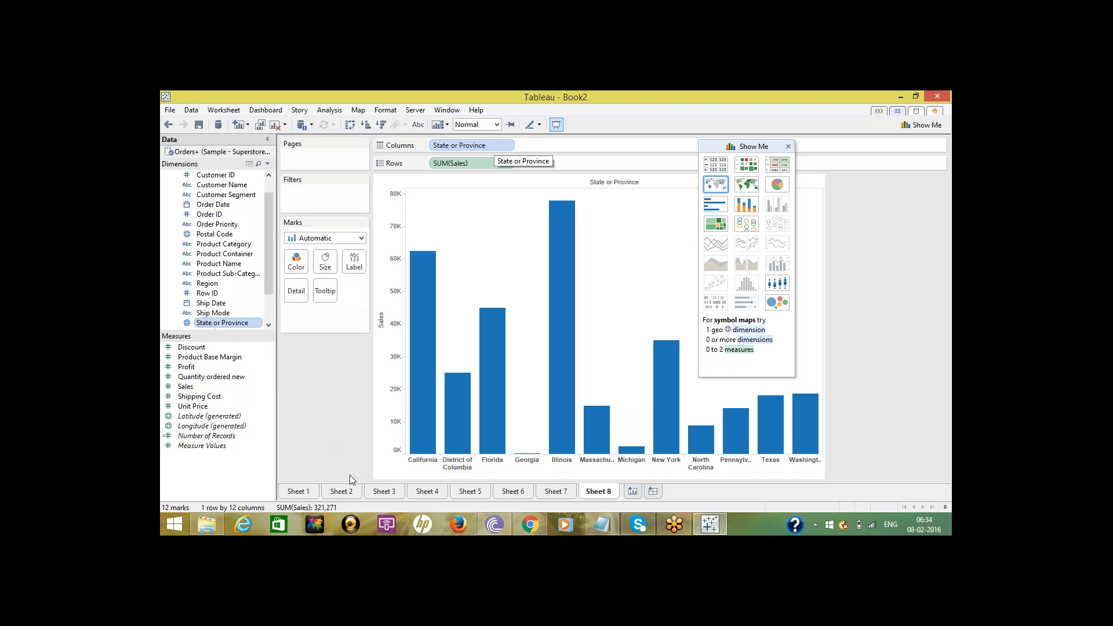
Switch to Notepad, begin a note under the Header heading with "-> In", and add blank lines below it.
left_click(606, 519)
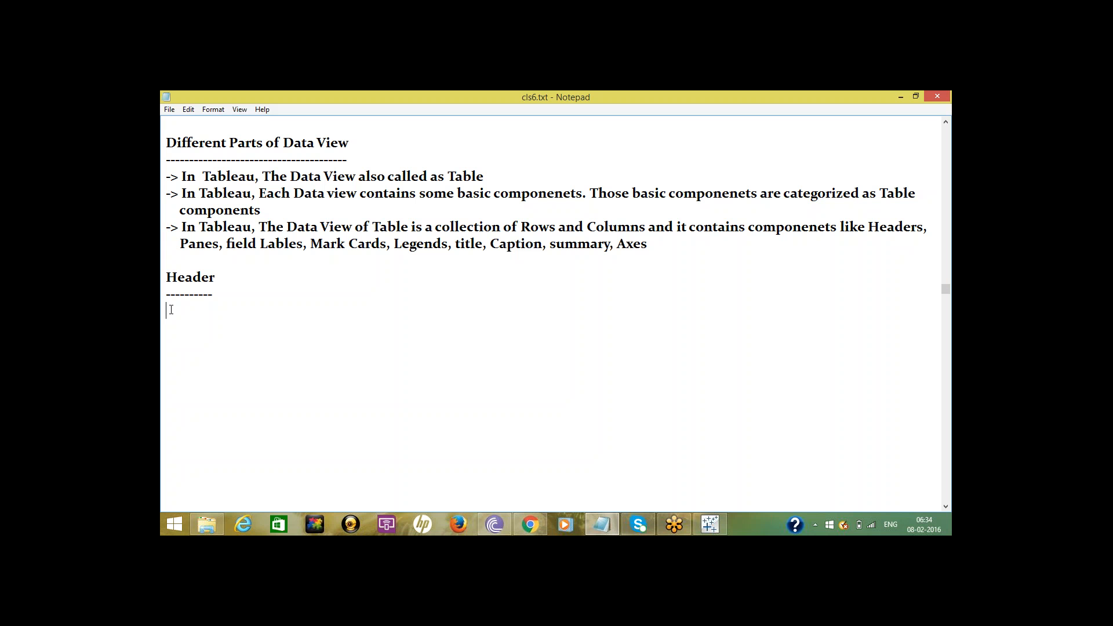
type("-> In")
key("Return")
key("Return")
key("Return")
key("Return")
key("Return")
key("Return")
key("Return")
key("Return")
key("Return")
key("Return")
key("Return")
key("Return")
key("Return")
key("Return")
key("Return")
key("Return")
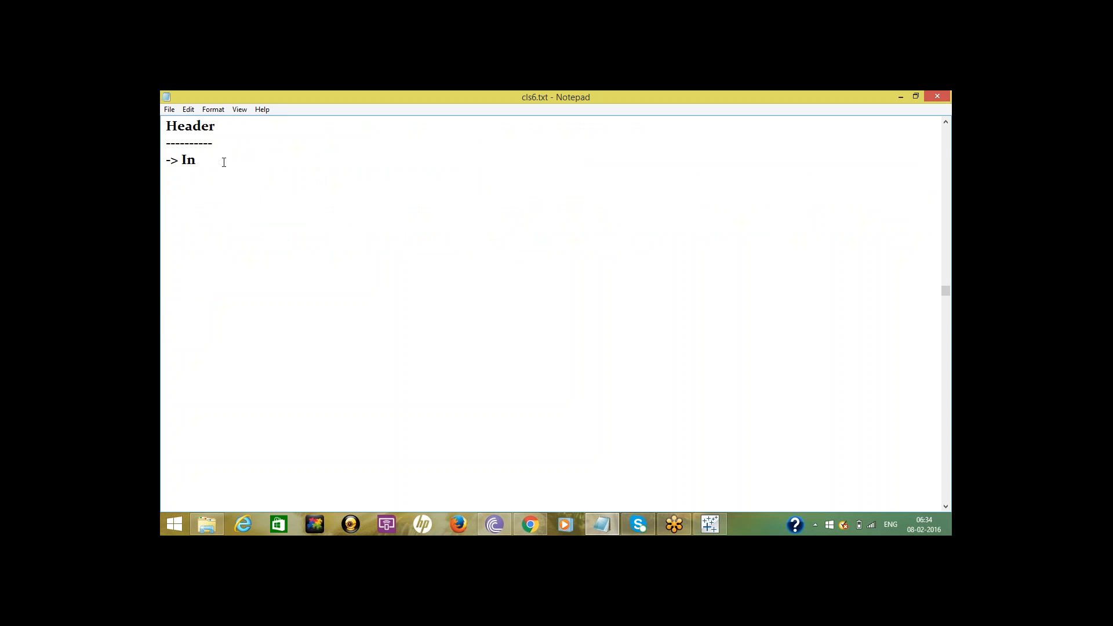
Complete the note "In Tableau, Data View Headers are automatically created when we place a Dimension Field on to Row Shelve or column shelve", indenting line two.
type("Table")
type("au, Data View Hw")
key("BackSpace")
type("eaders")
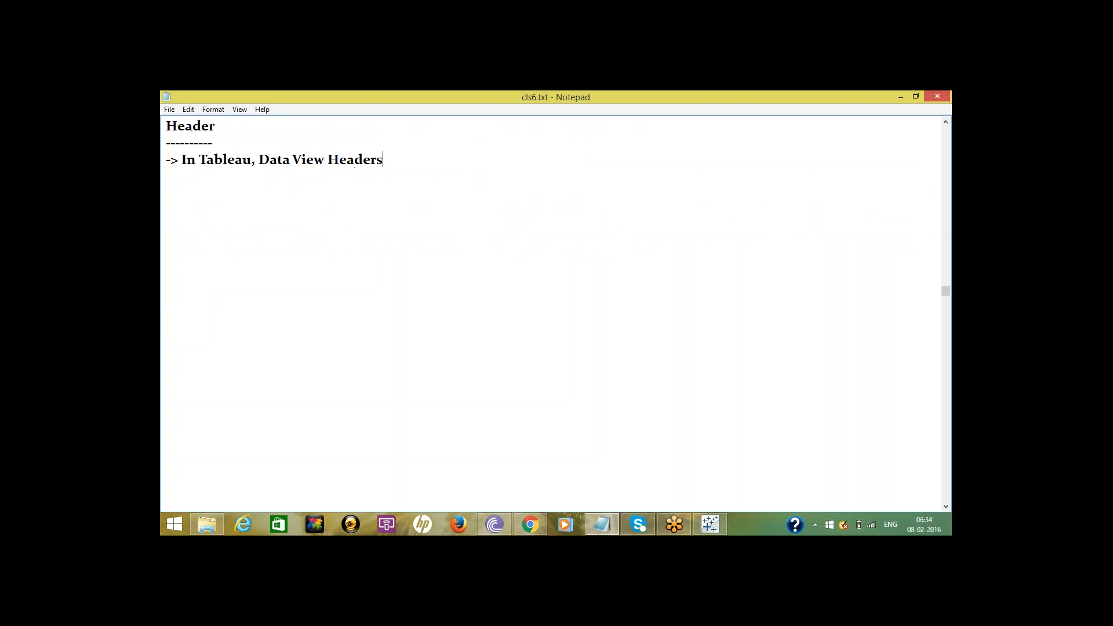
type(" are automatically ")
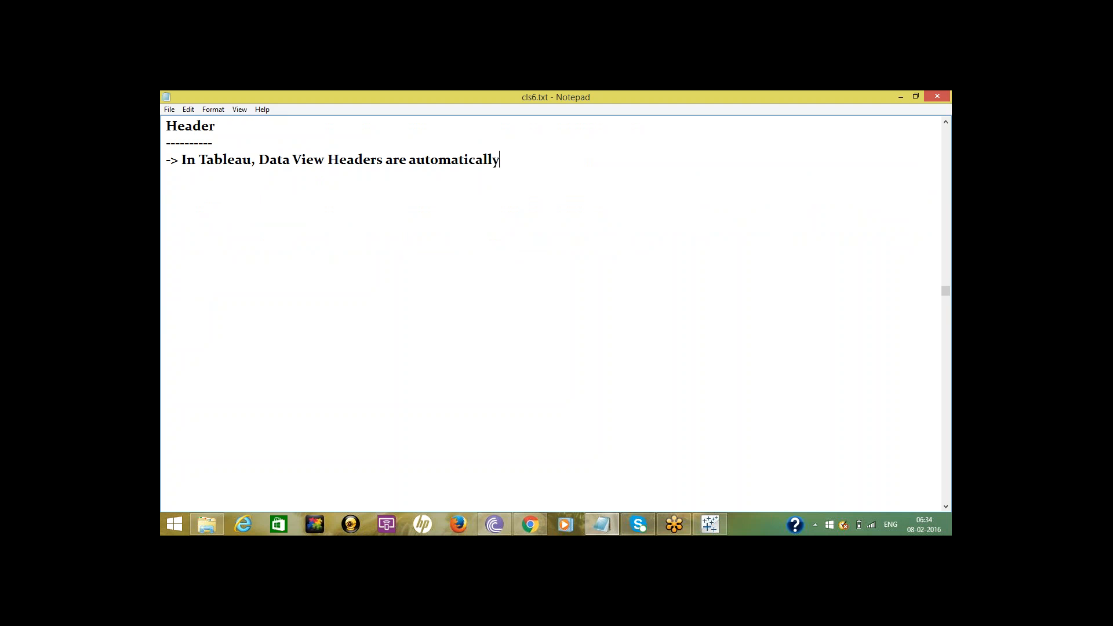
type("created when ")
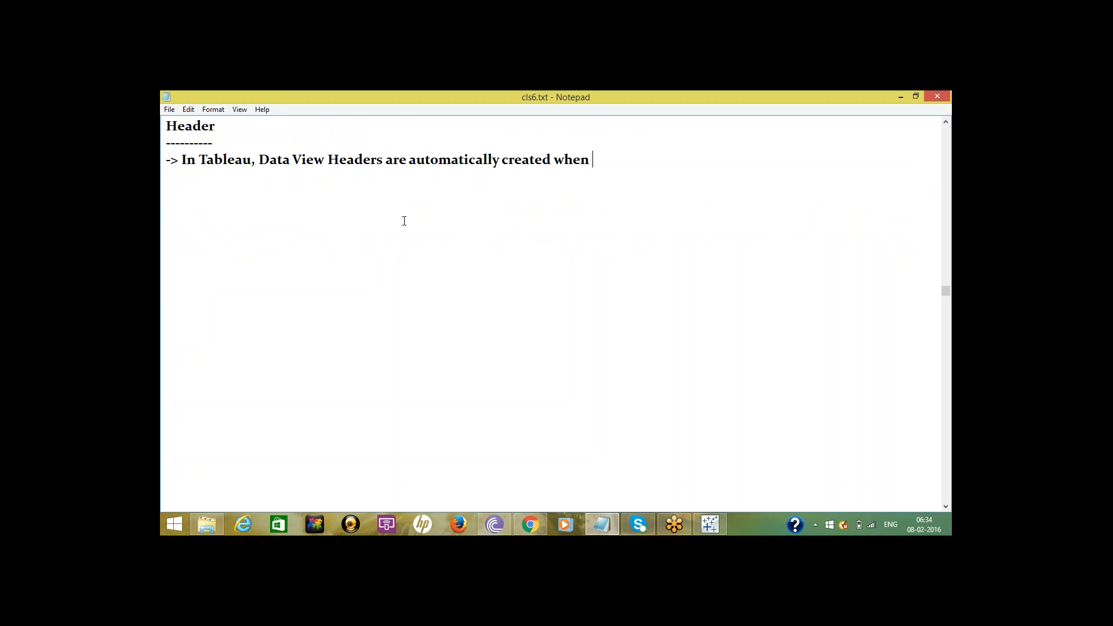
type("we place a Dimension")
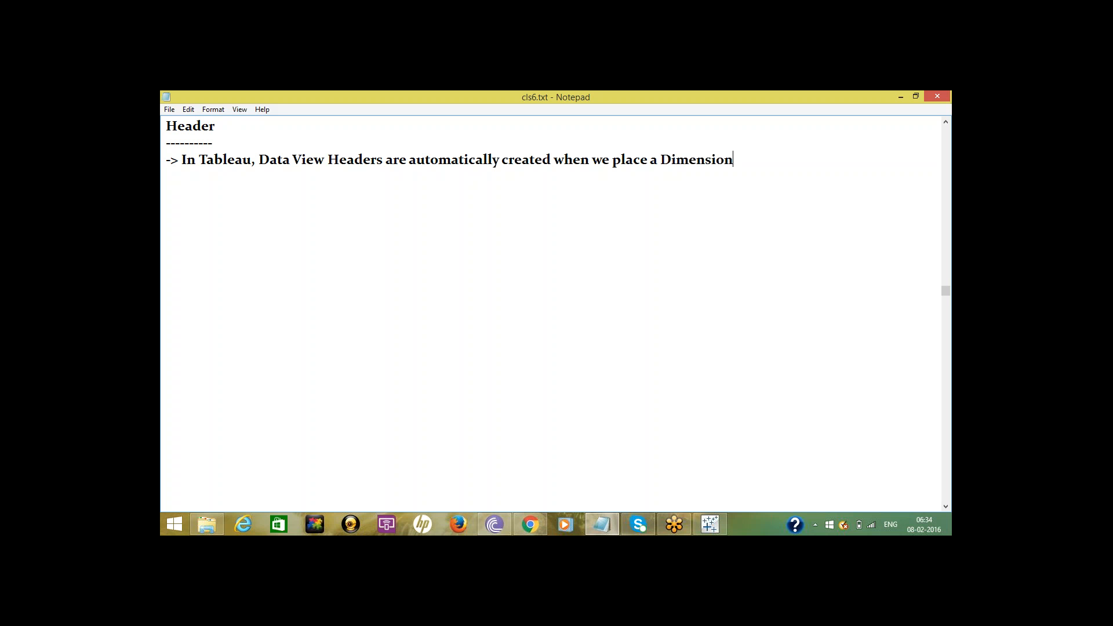
type(" Field on to Row She")
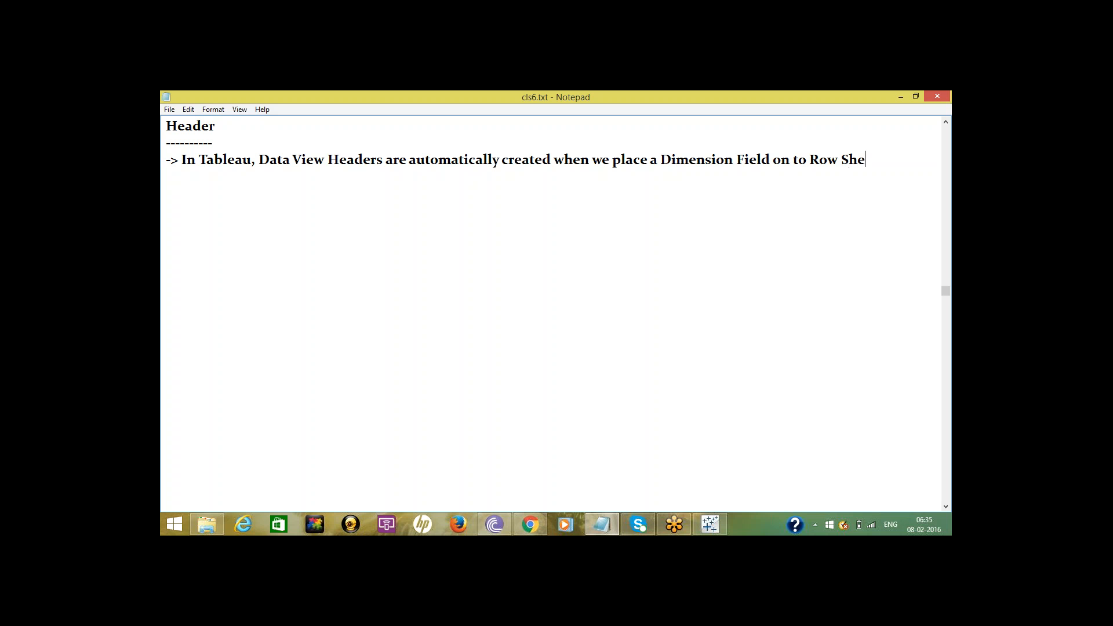
type("lve or column shelve")
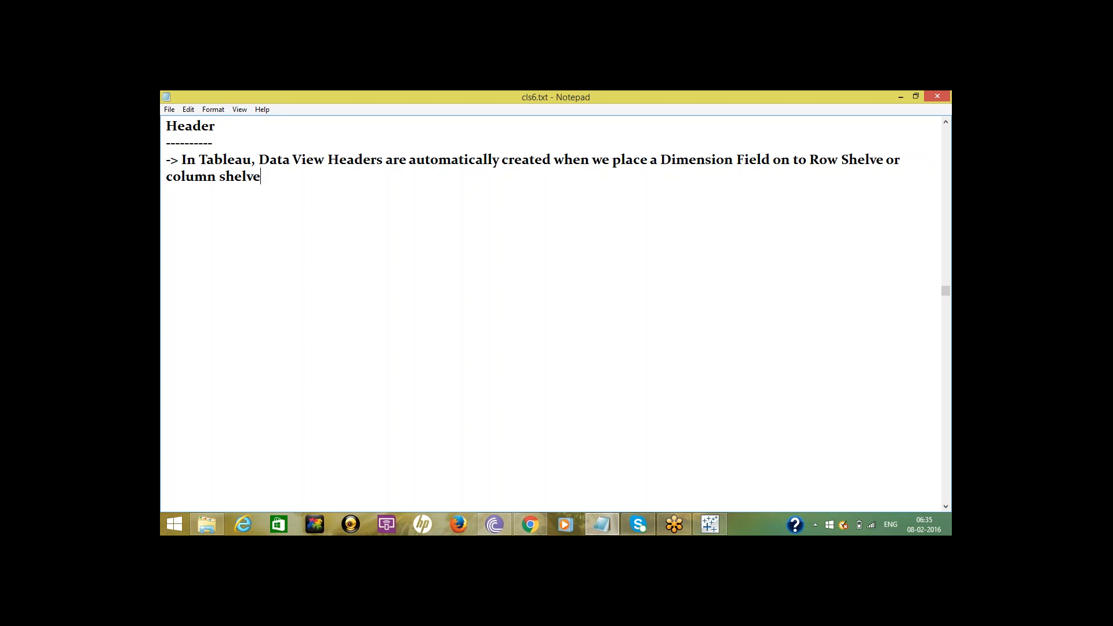
left_click(166, 176)
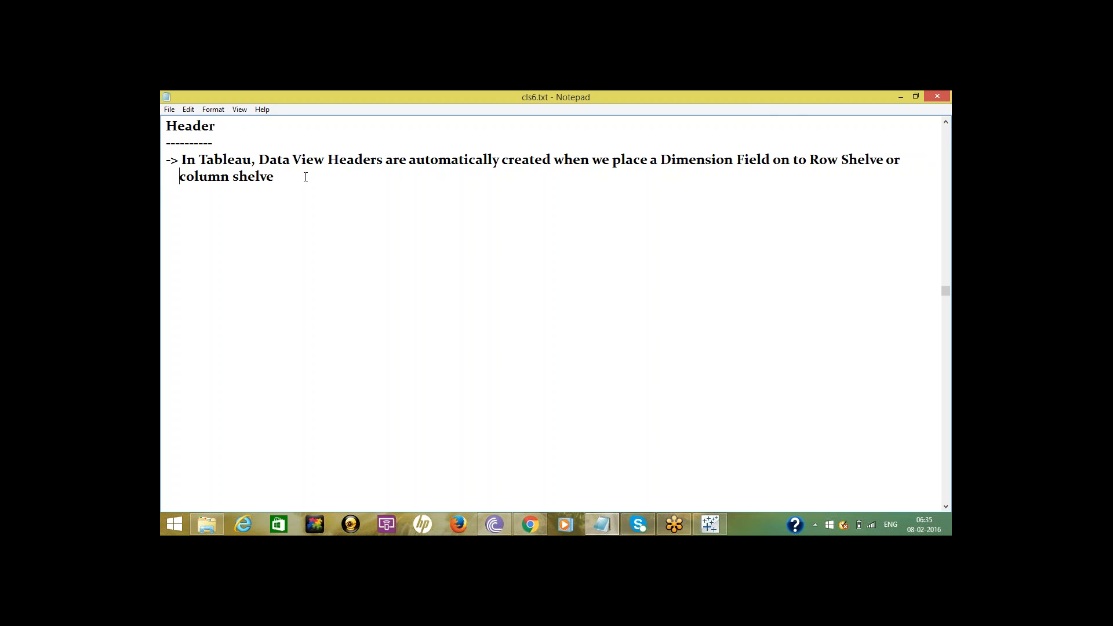
Add the note "The Header Displays Different names in the Fields of Data View" and start another "->" line.
key("Return")
type("-> The Header Displays")
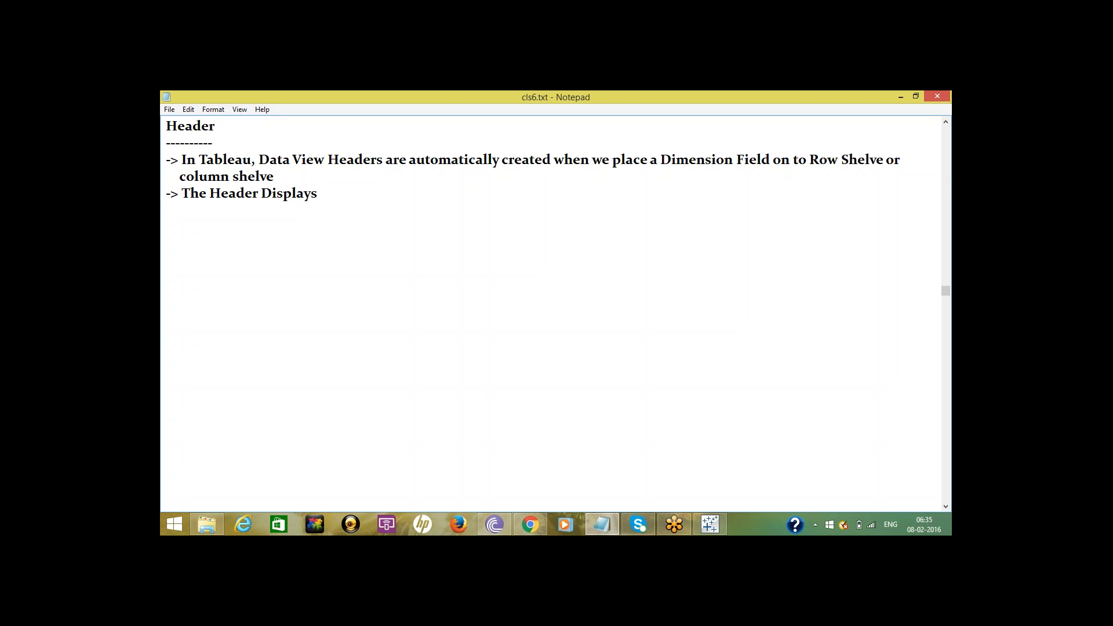
type("Different name")
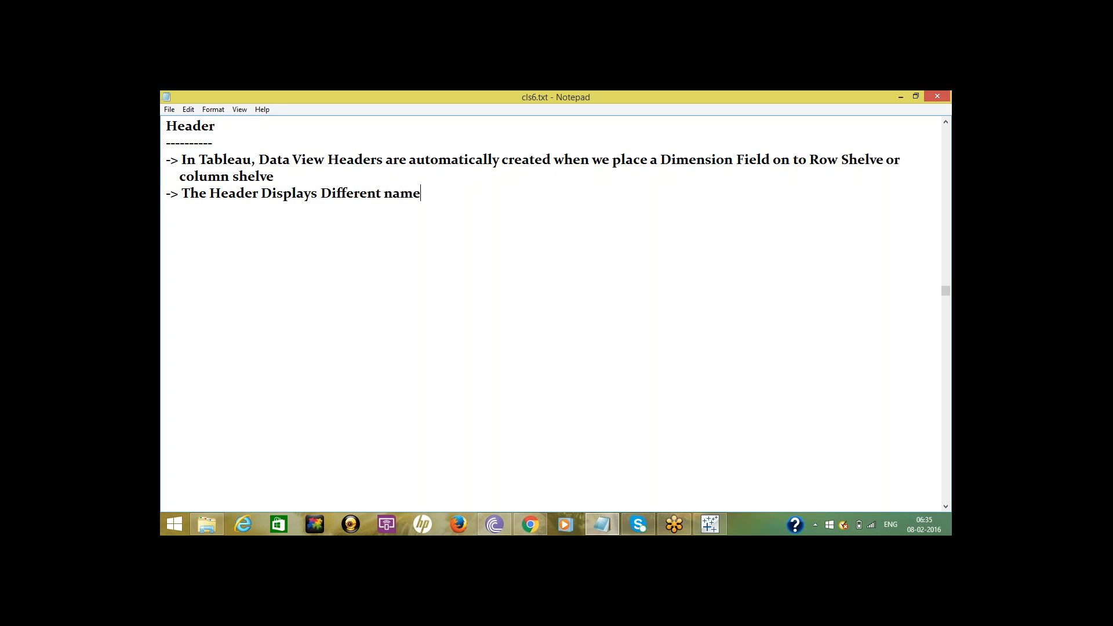
type("s in the Fields of /data")
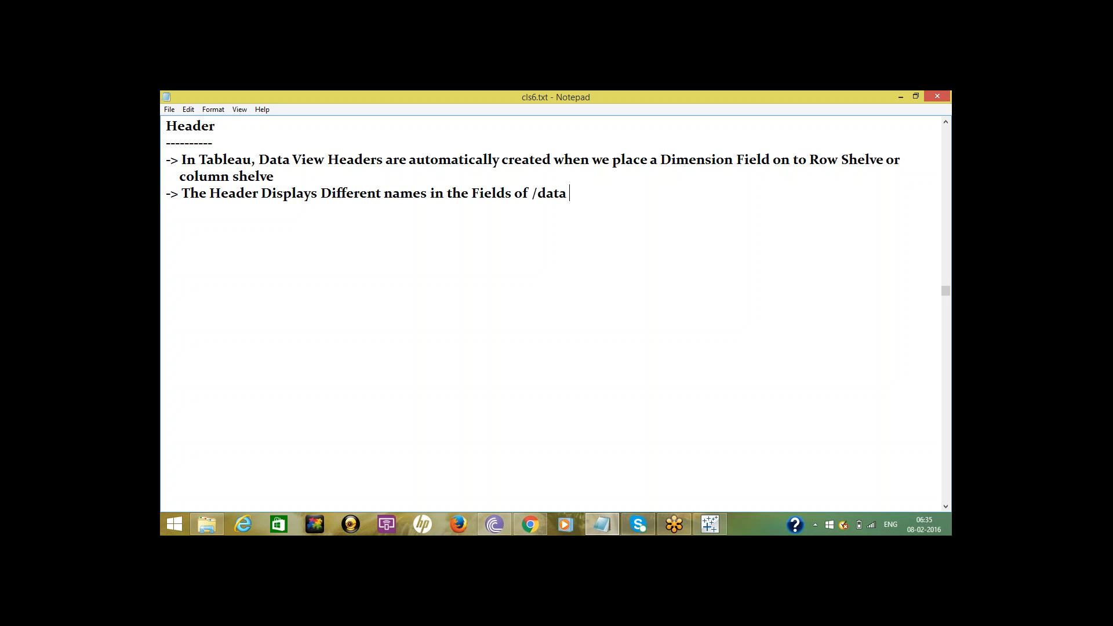
key("BackSpace")
key("BackSpace")
key("BackSpace")
key("BackSpace")
key("BackSpace")
type("Data View")
key("Return")
type("->")
In Tableau, add Order Date to Columns after State or Province, and move it to Rows ahead of SUM(Sales).
left_click(710, 524)
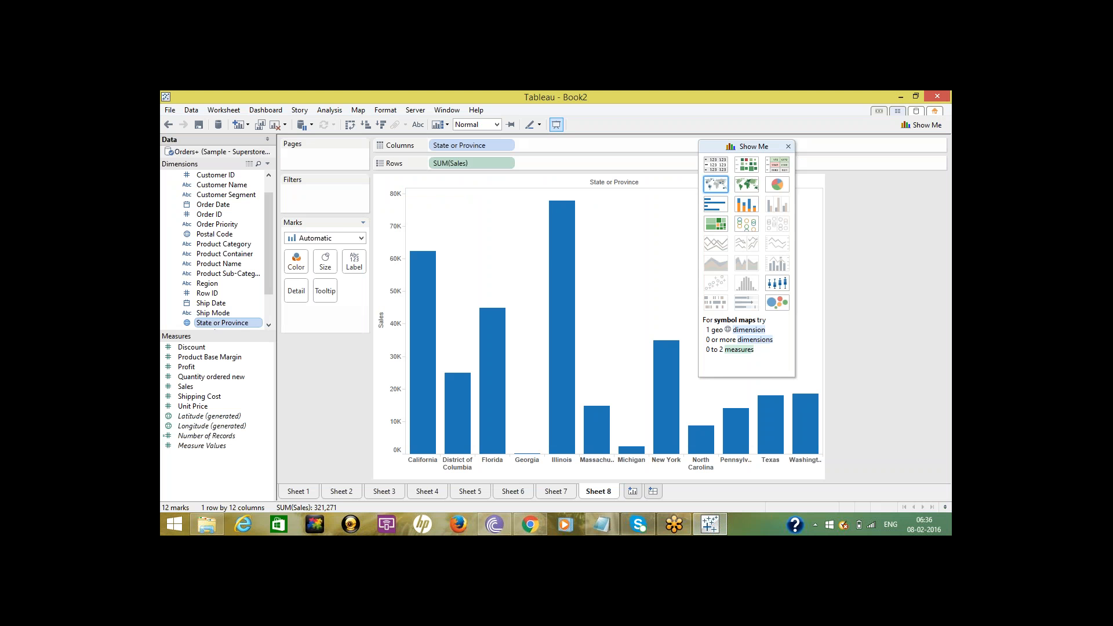
left_click(220, 226)
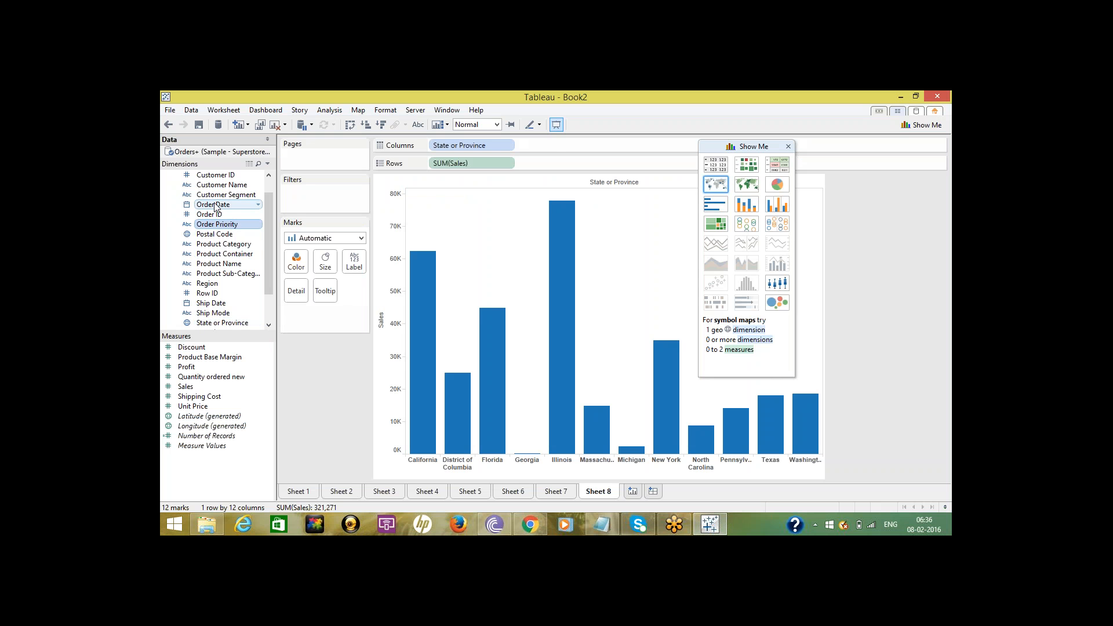
left_click(214, 205)
left_click_drag(214, 206, 557, 148)
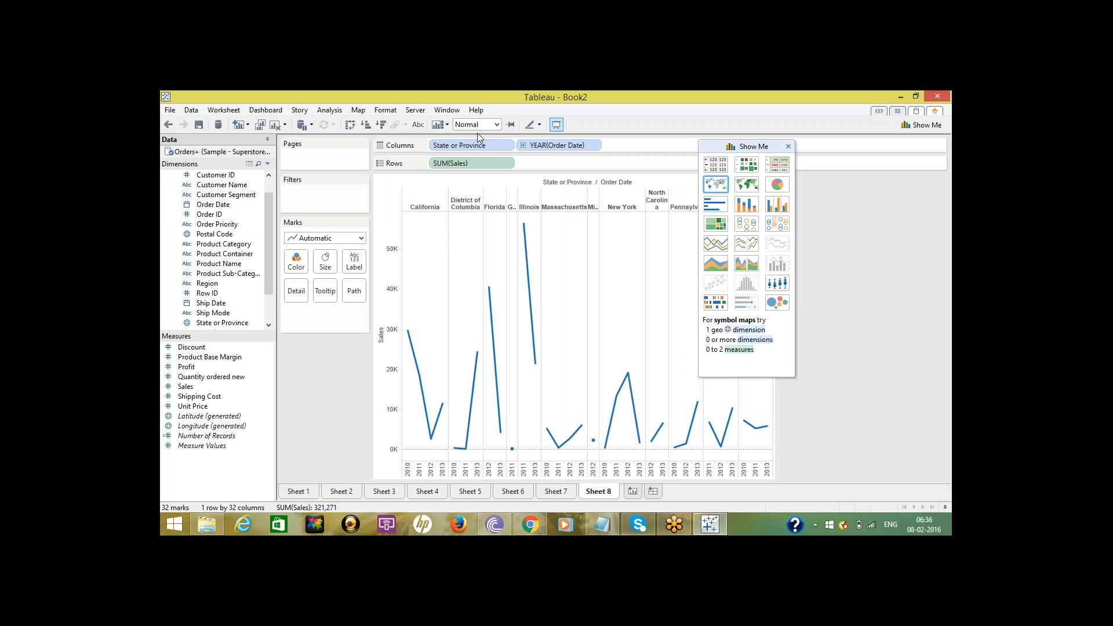
left_click_drag(545, 149, 443, 164)
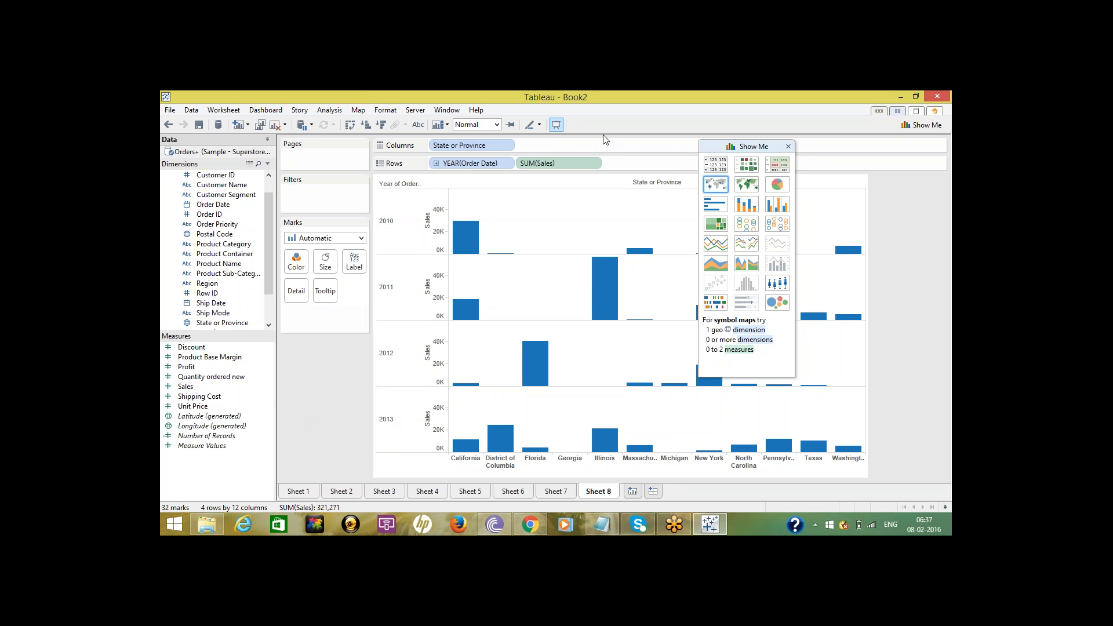
Return to Notepad and write "In Tablau, We can able to Hide or display Header." as the third Header note.
left_click(709, 526)
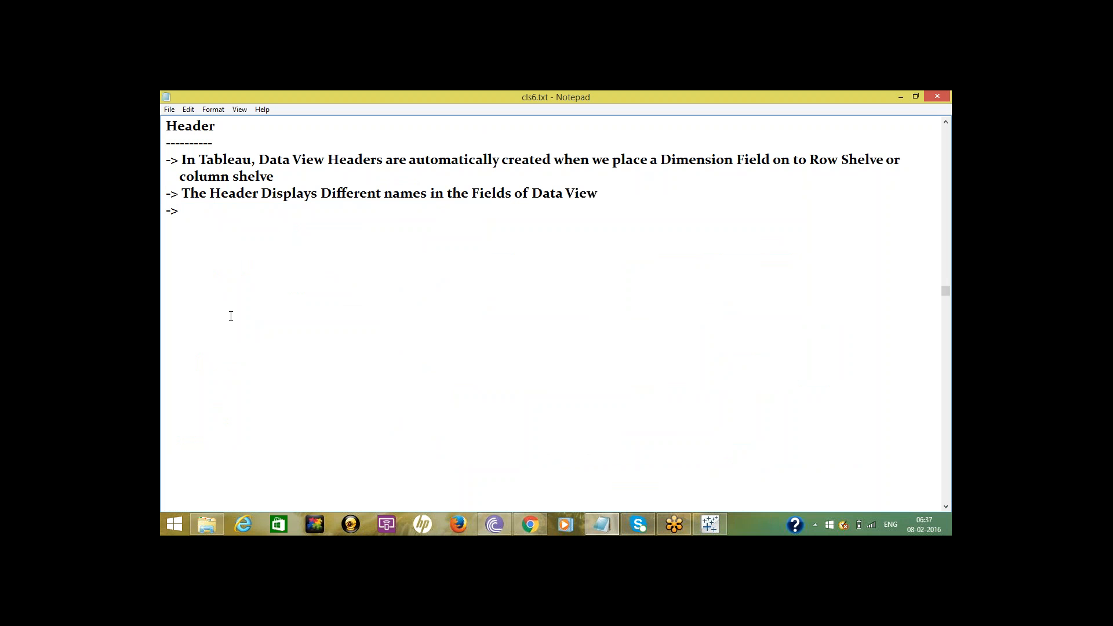
type("In Tablau, We ca")
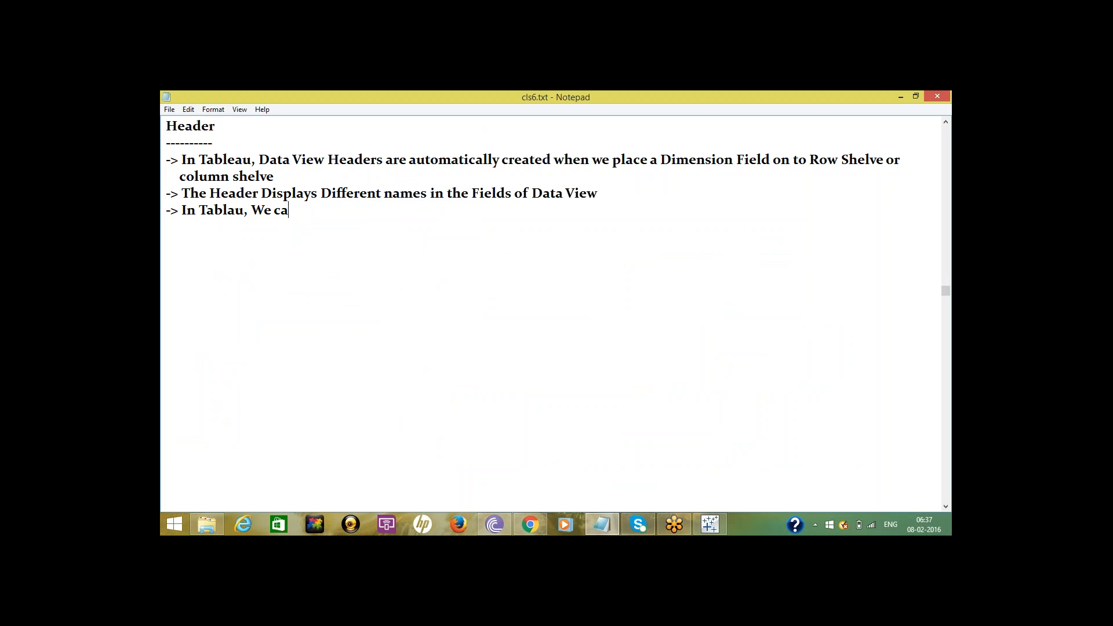
type("n able to Hide or display")
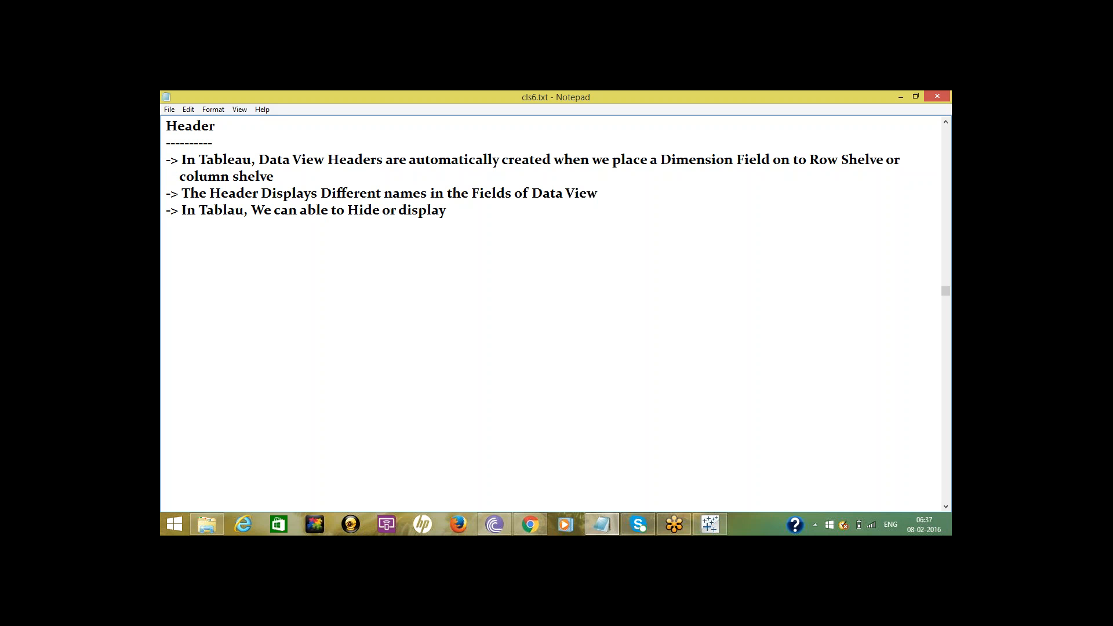
type("Heare")
key("BackSpace")
key("BackSpace")
type("der.")
Extend the third note with "To Hide right click on existing Header and Uncheck Show Header".
type("To Hide ")
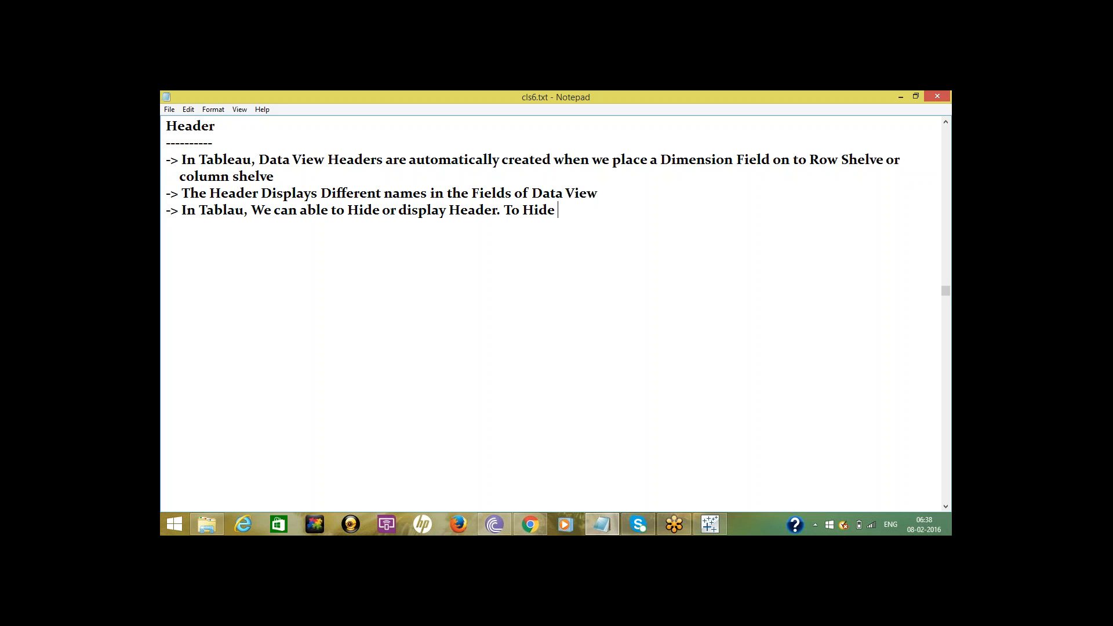
type("right click on ")
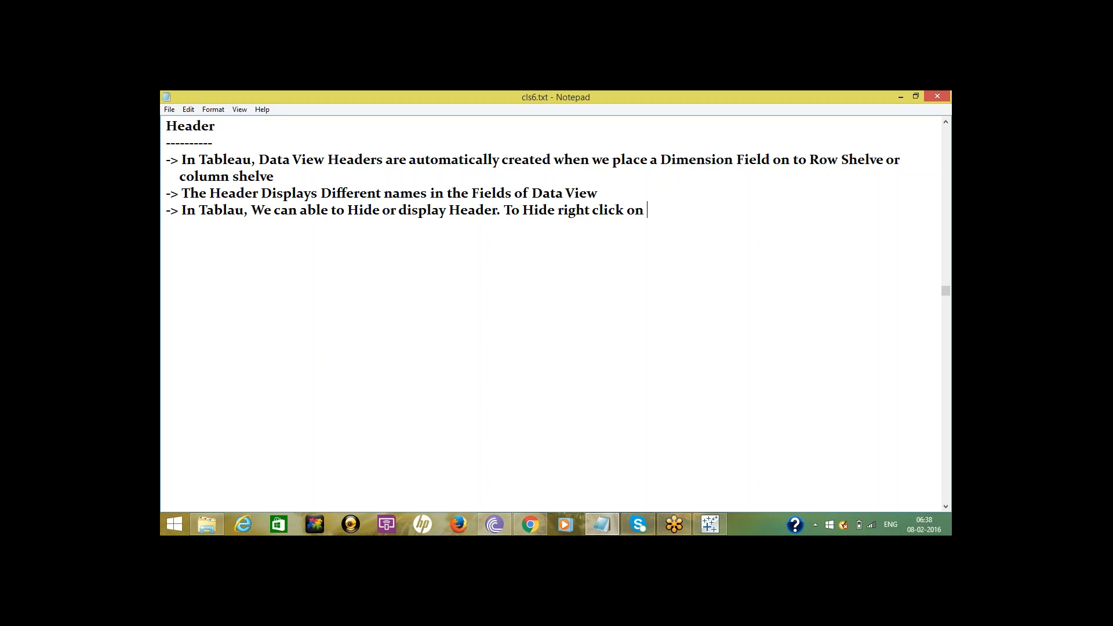
type("existing Hear")
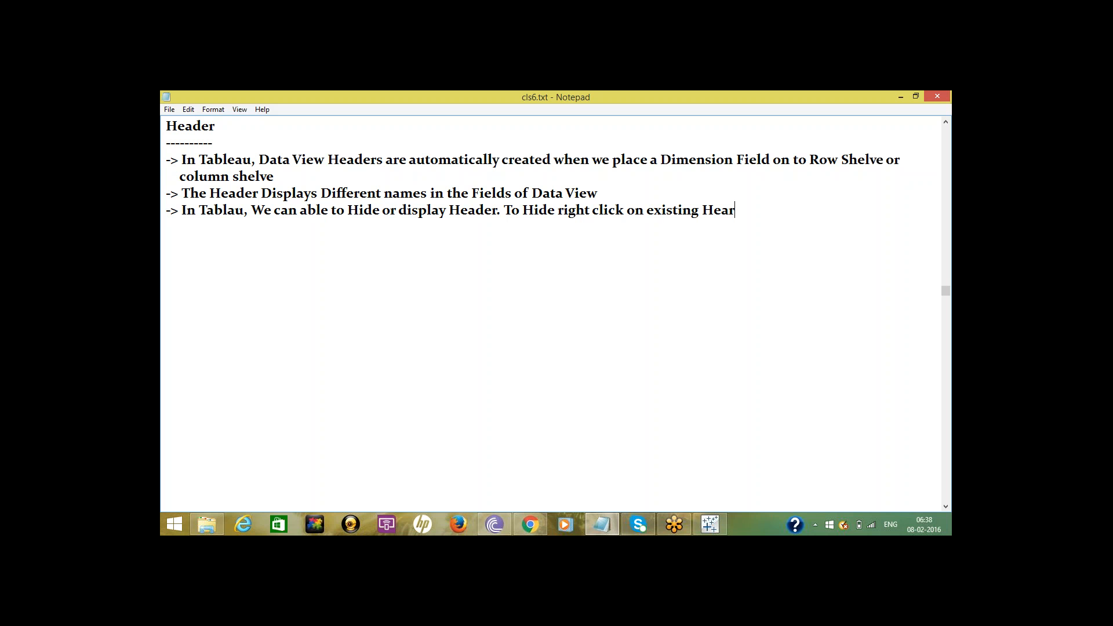
key("BackSpace")
type("dr")
key("BackSpace")
type("er and Uncheck ")
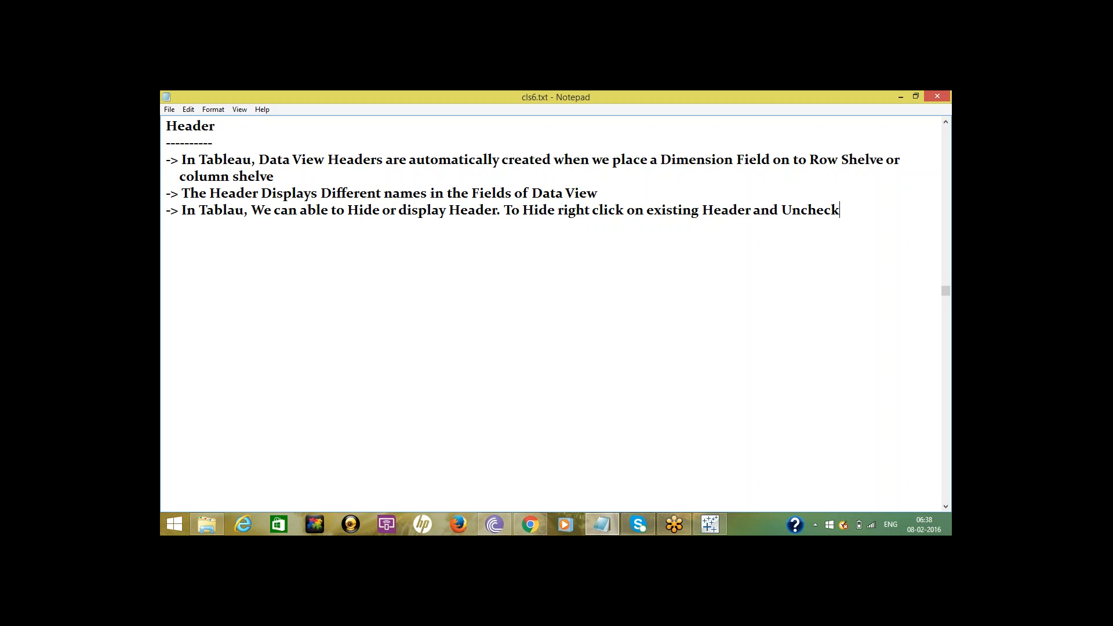
type("Show Headr")
key("BackSpace")
type("er ")
Add the note "-> If we want to Show Header, Right click on Header Field and Select Show Header".
type("->")
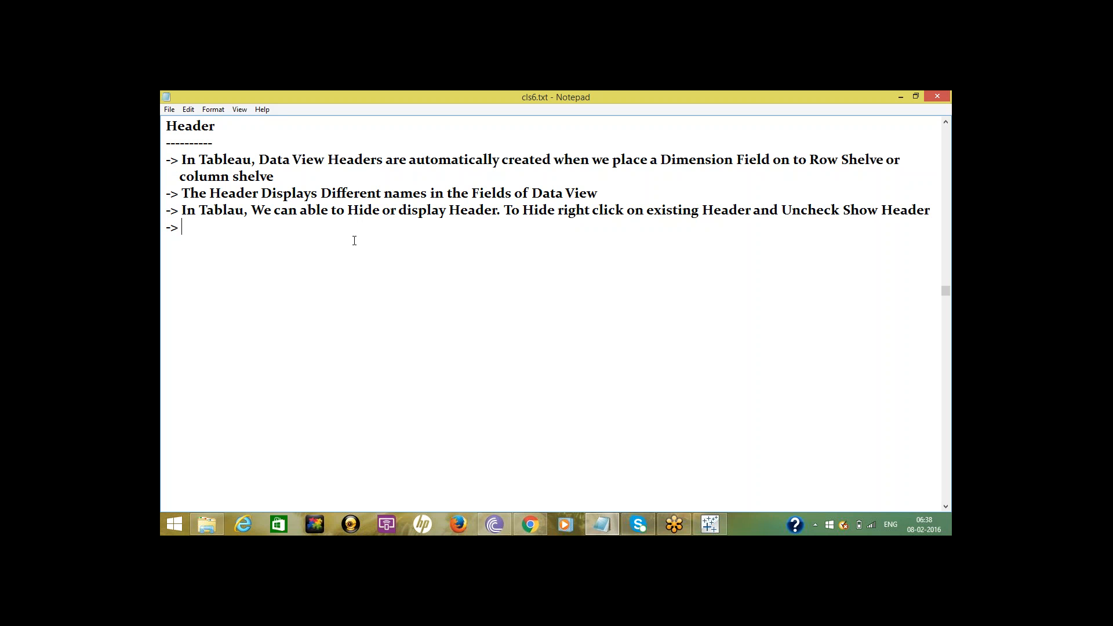
type("If we want to Show Header")
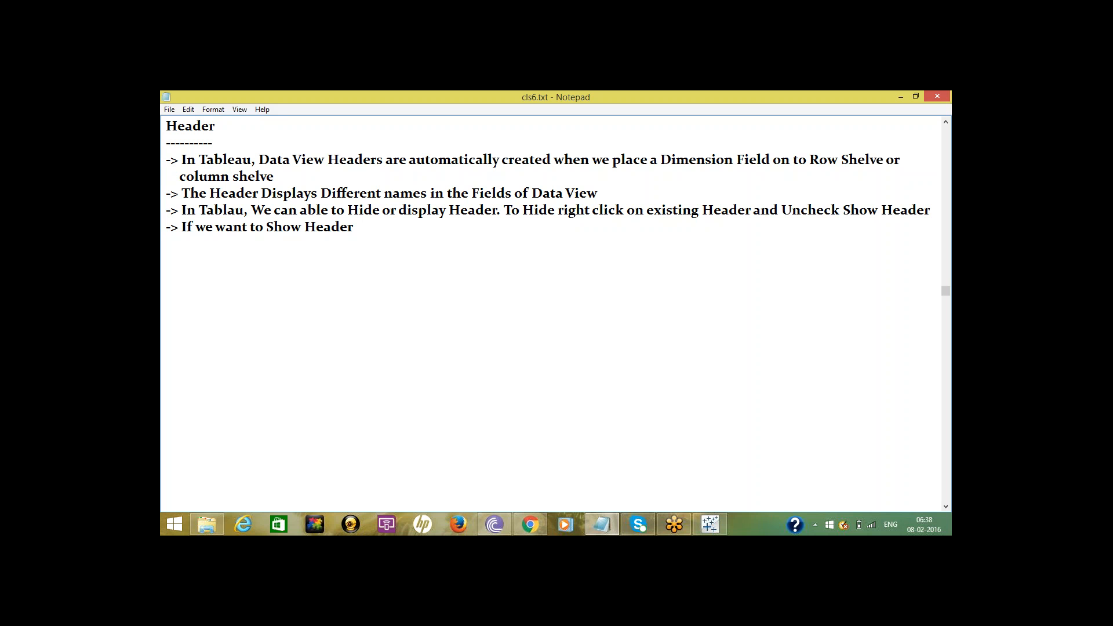
type(", Right click on Header Field")
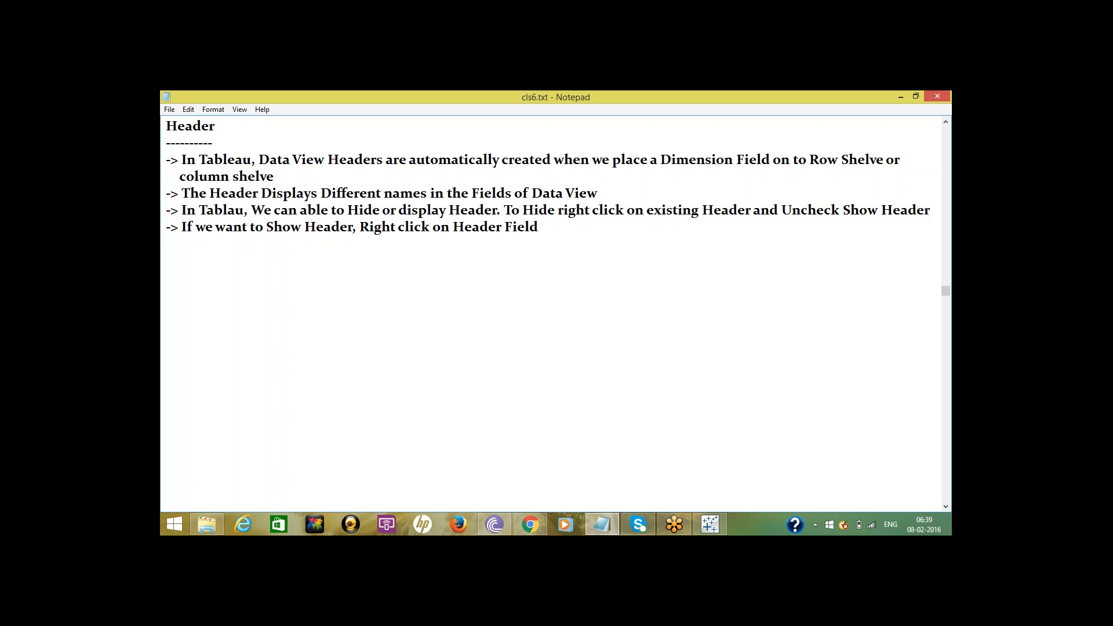
type(" ands")
key("BackSpace")
key("BackSpace")
type("Select Show Heae")
key("BackSpace")
type("der")
key("Return")
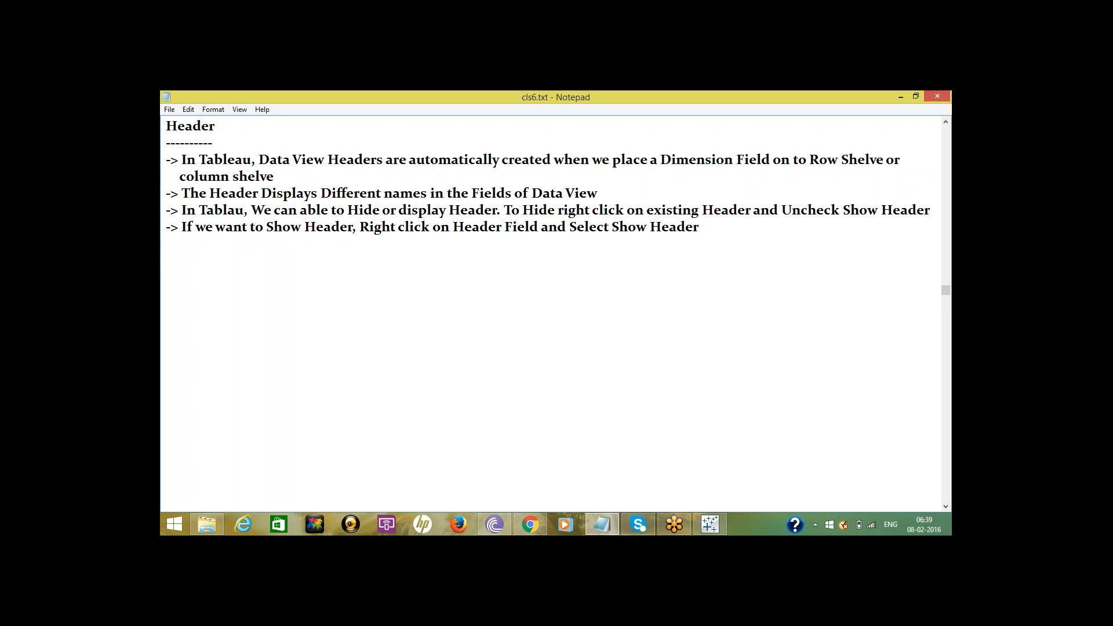
Add an "Axes" heading underlined with dashes, leave blank lines below it, and return to the Header notes.
type("Ax")
type("es ")
type("-------")
key("Return")
key("Return")
key("Return")
key("Return")
key("Return")
key("Return")
key("Return")
key("Return")
key("Return")
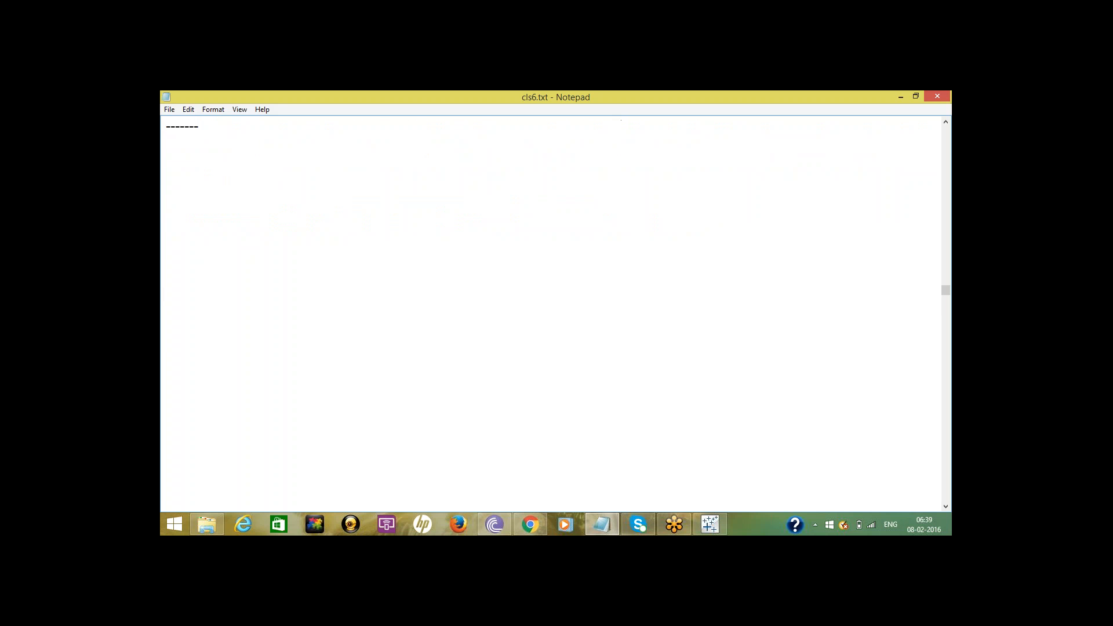
scroll(165, 127, "up", 1)
left_click(169, 161)
key("Up")
key("Up")
key("Up")
key("Up")
key("Up")
key("Up")
key("Up")
key("Up")
key("Up")
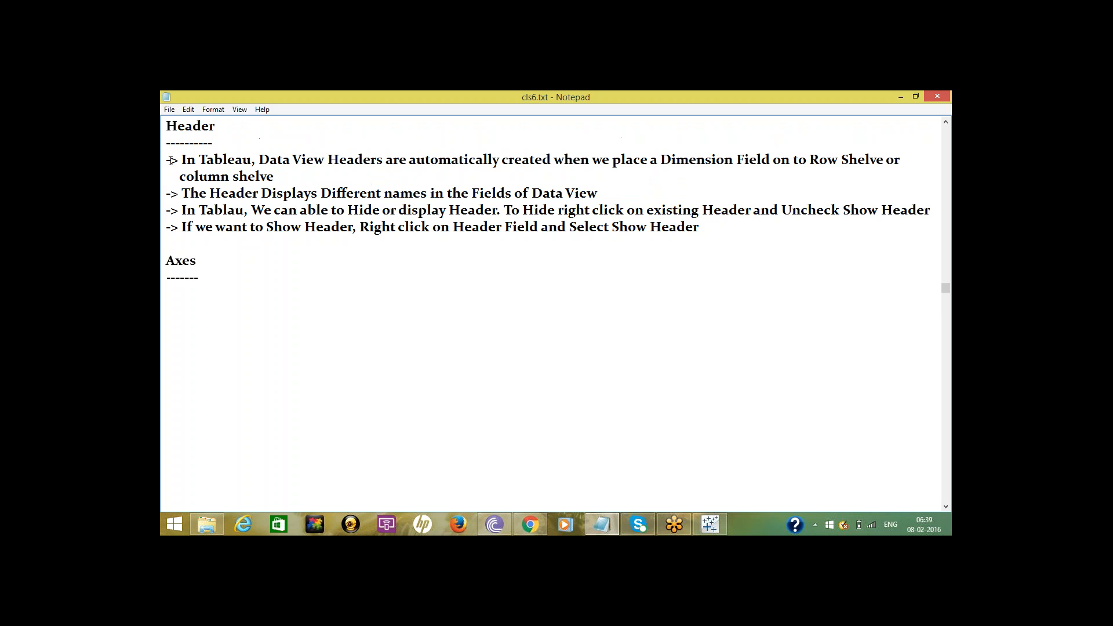
In Tableau, move YEAR(Order Date) from Rows to Columns after State or Province, and drill it down to quarters.
left_click(715, 524)
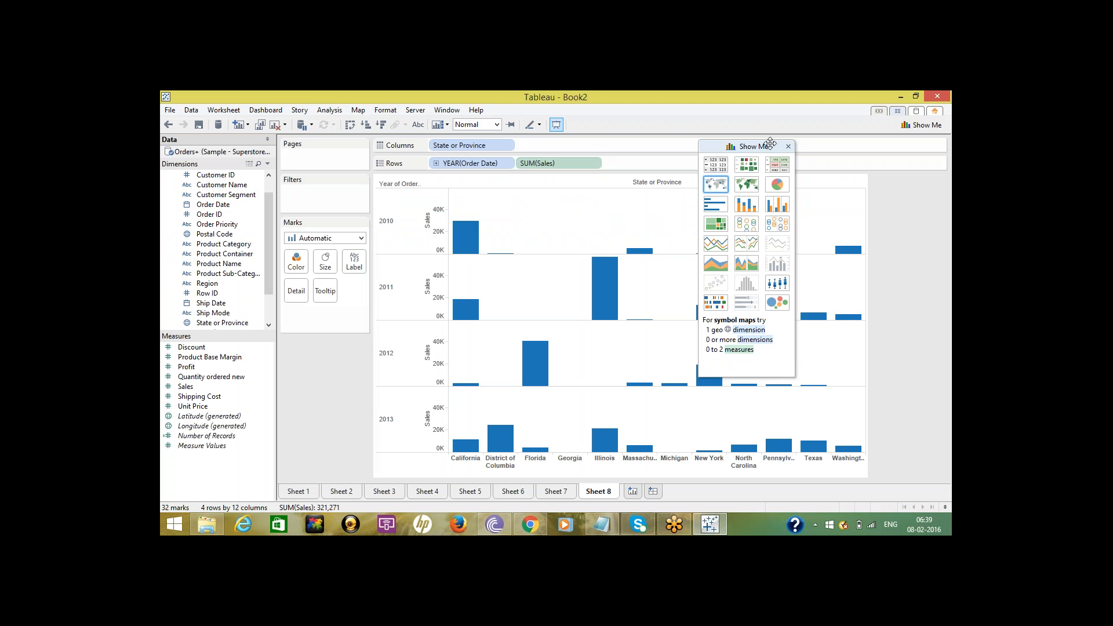
left_click_drag(769, 142, 927, 139)
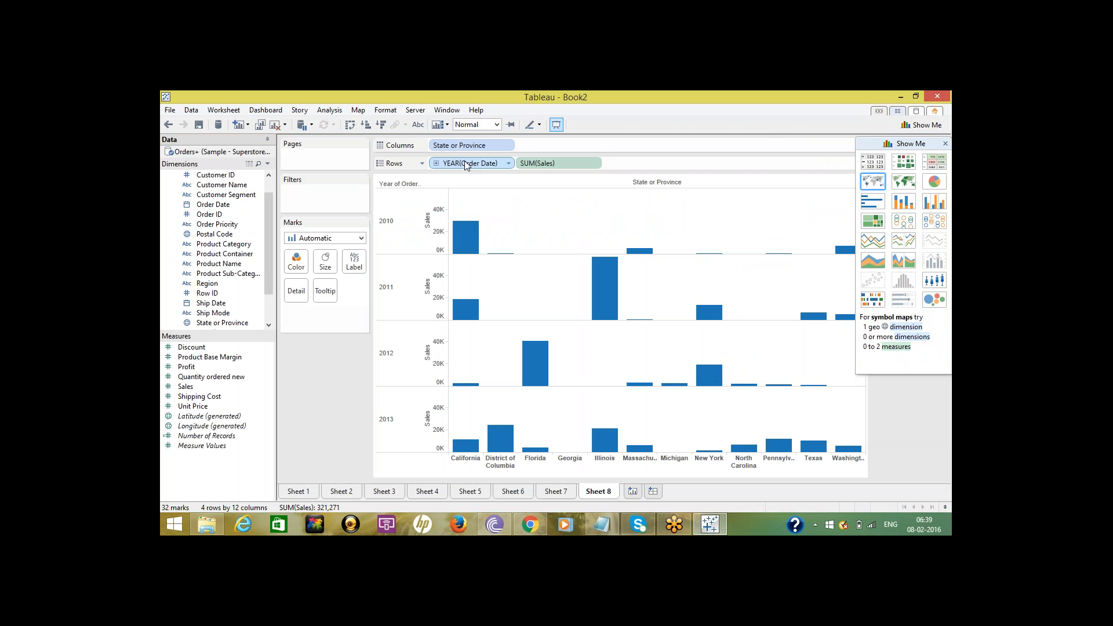
left_click_drag(465, 163, 553, 145)
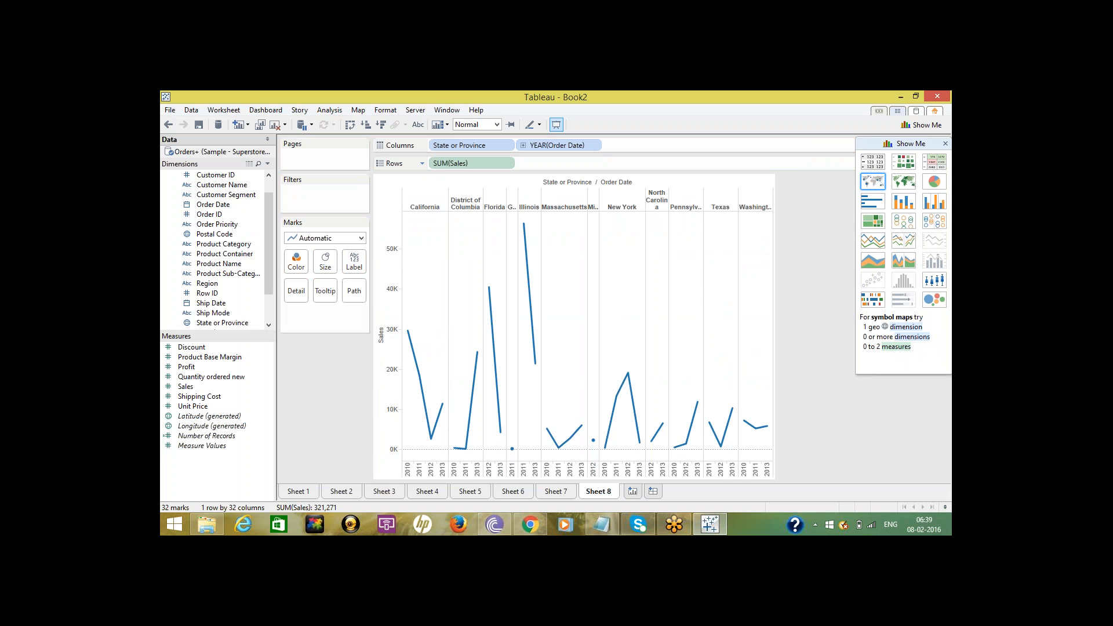
left_click(523, 146)
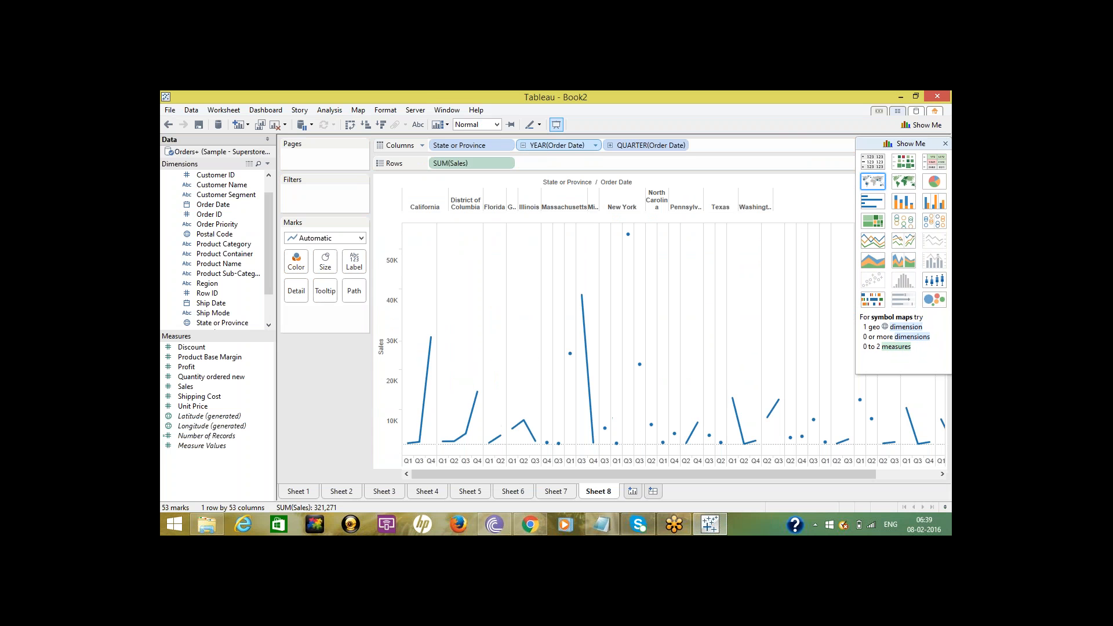
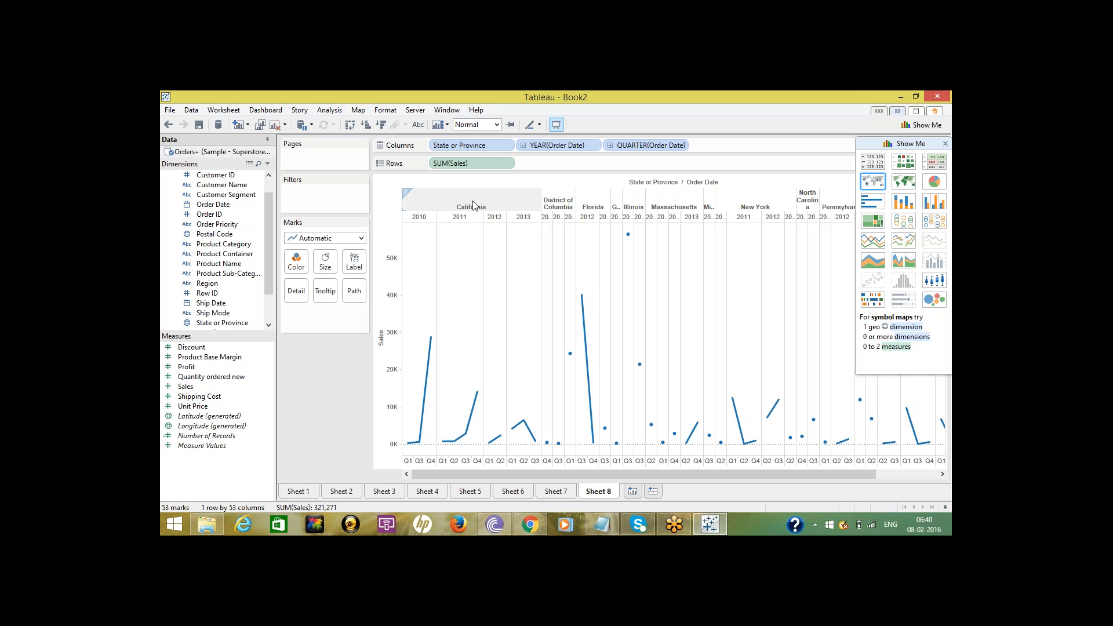
Examine the California header's options and its alias editor, leaving the alias as it is.
right_click(478, 205)
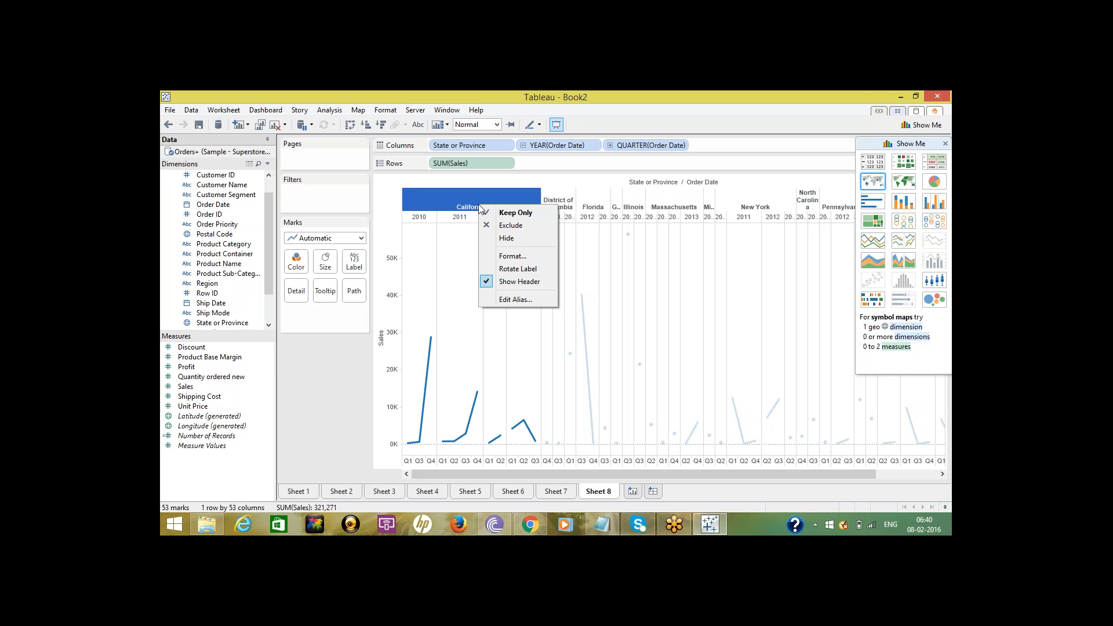
left_click(514, 300)
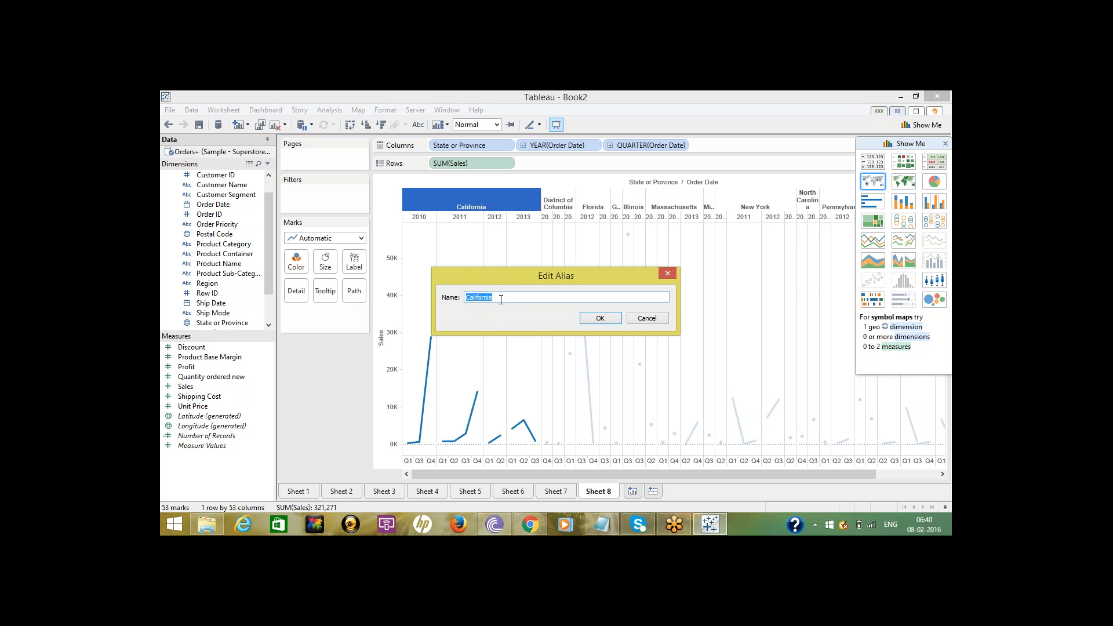
left_click(647, 319)
mouse_move(474, 208)
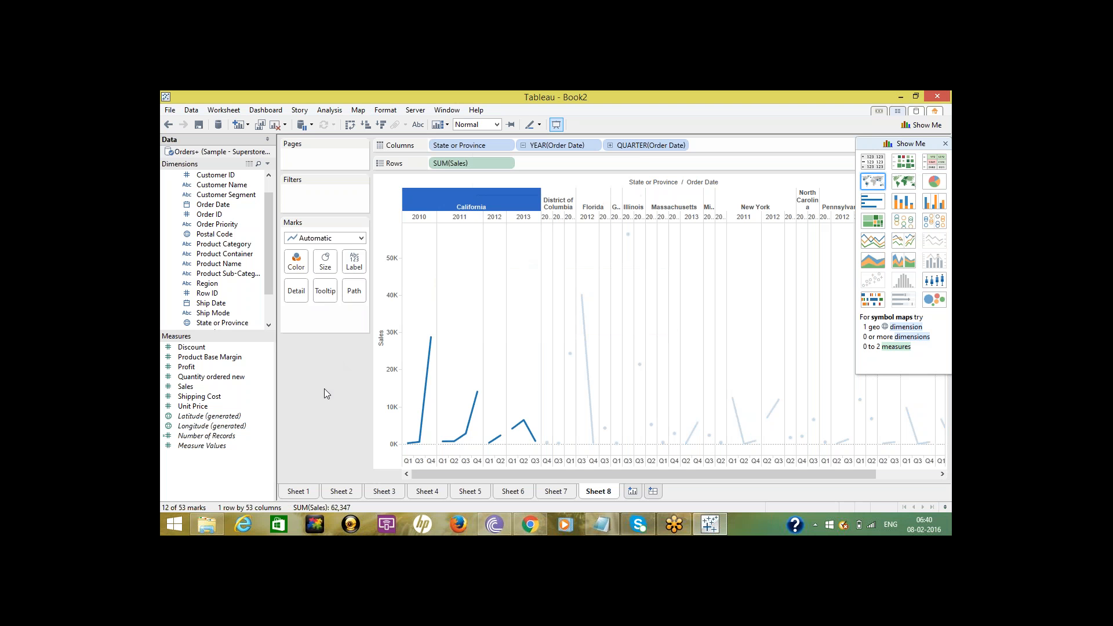
right_click(474, 200)
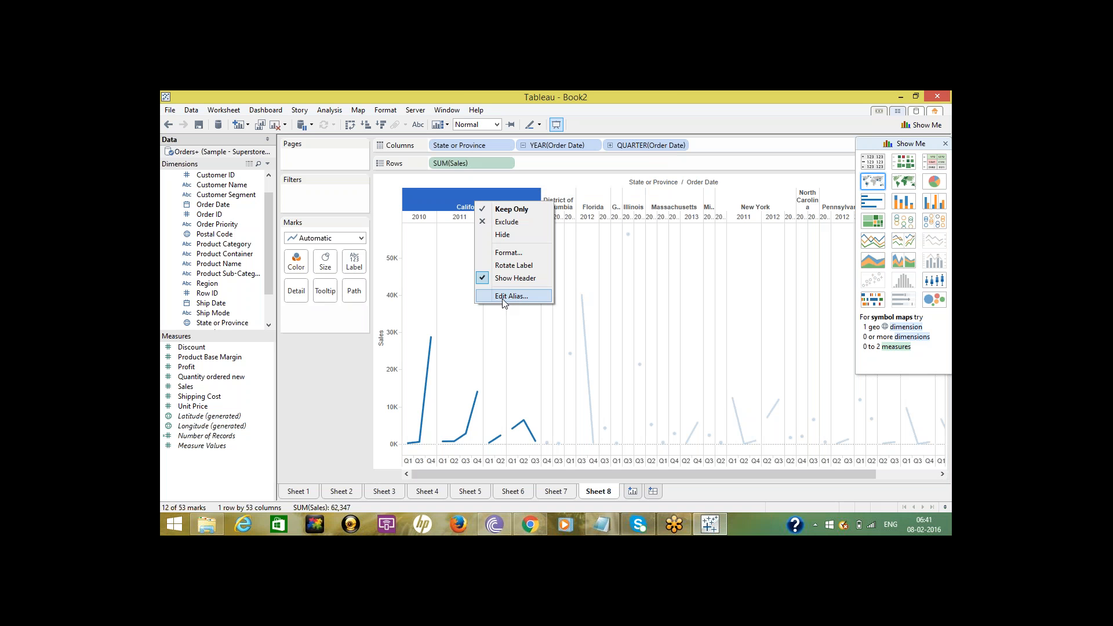
left_click(350, 367)
left_click(349, 367)
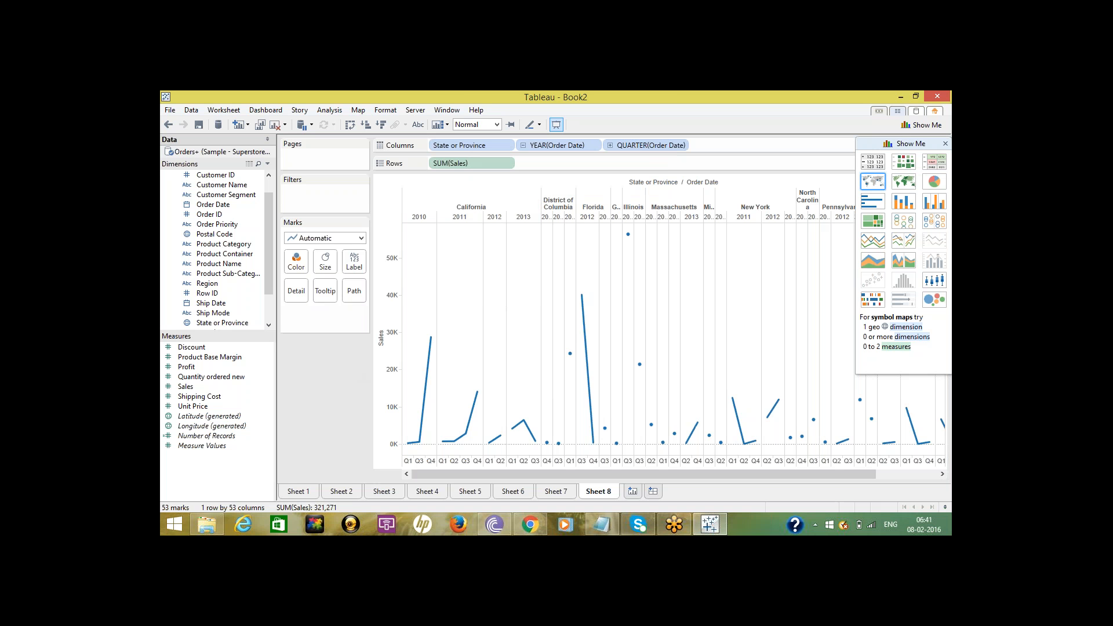
Switch to Notepad and insert more blank lines at the end of the notes, below the "Axes" heading.
left_click(601, 525)
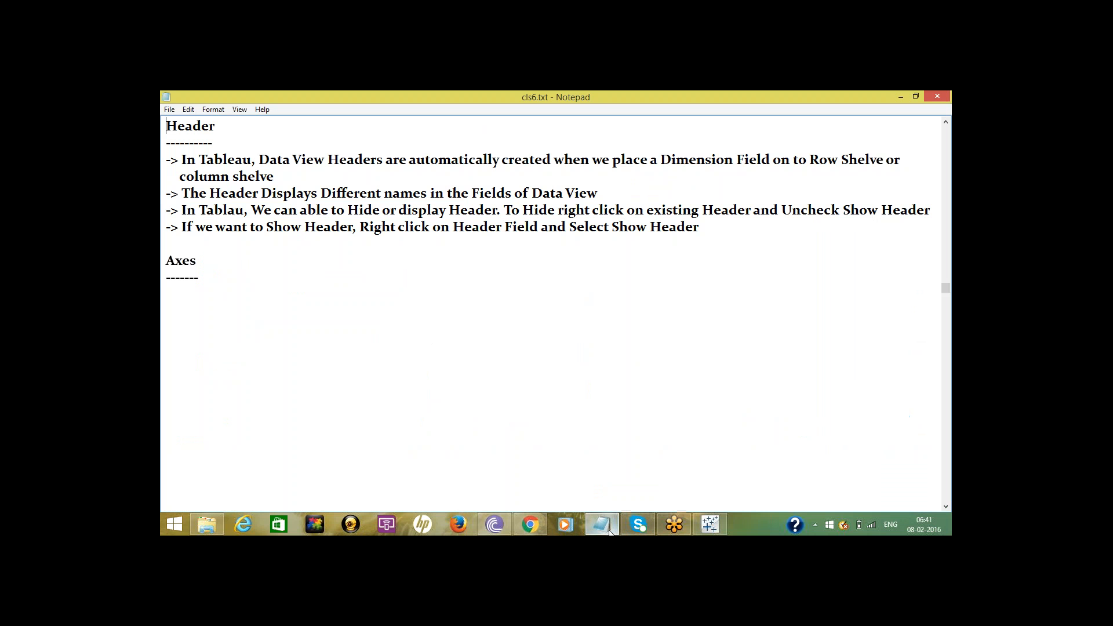
left_click(174, 500)
key("Return")
key("Return")
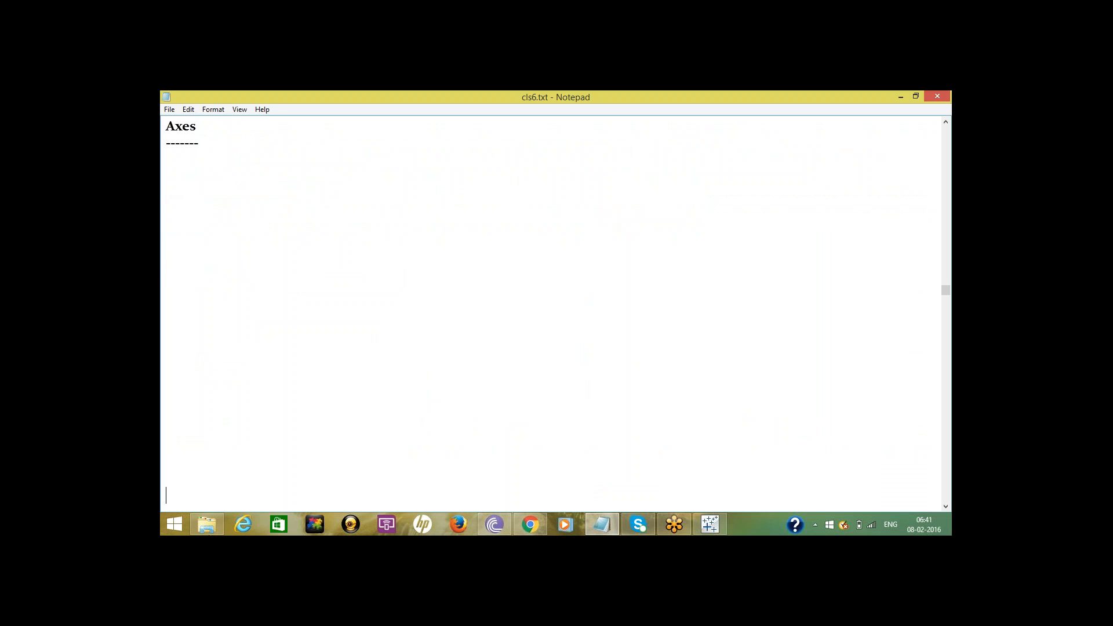
In Tableau, create a new worksheet with State or Province on Columns and Sales on Rows.
left_click(709, 524)
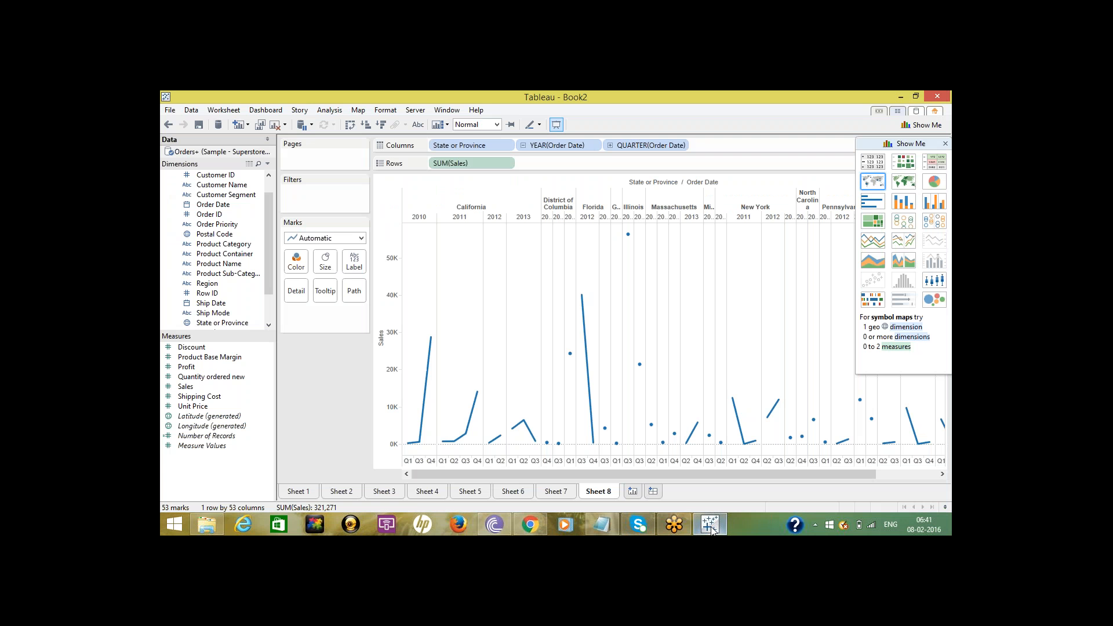
left_click(636, 492)
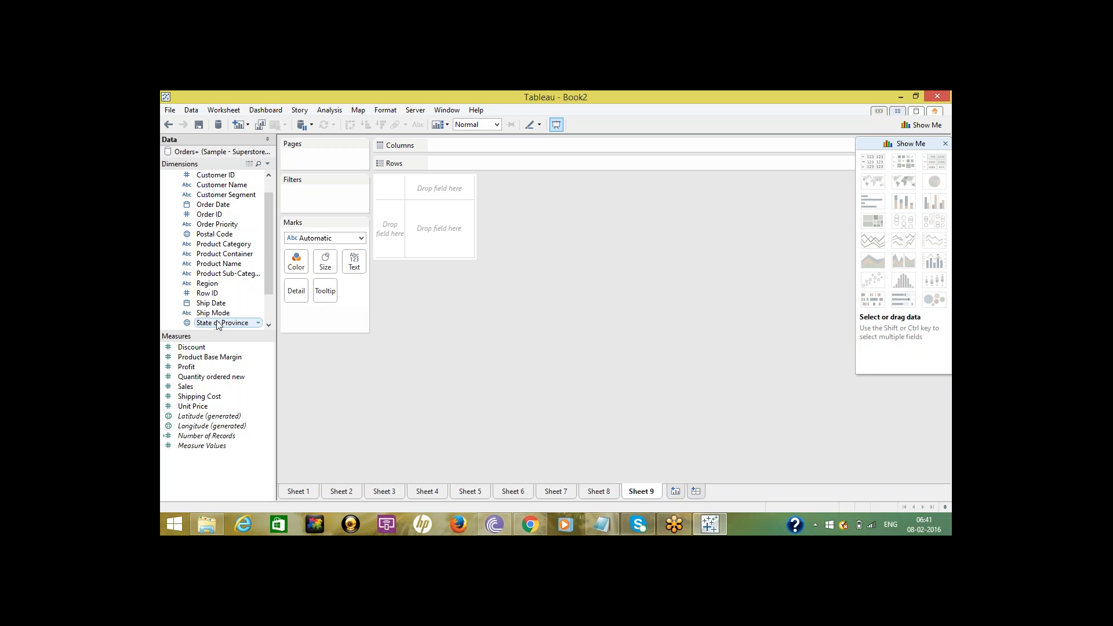
left_click_drag(222, 323, 440, 144)
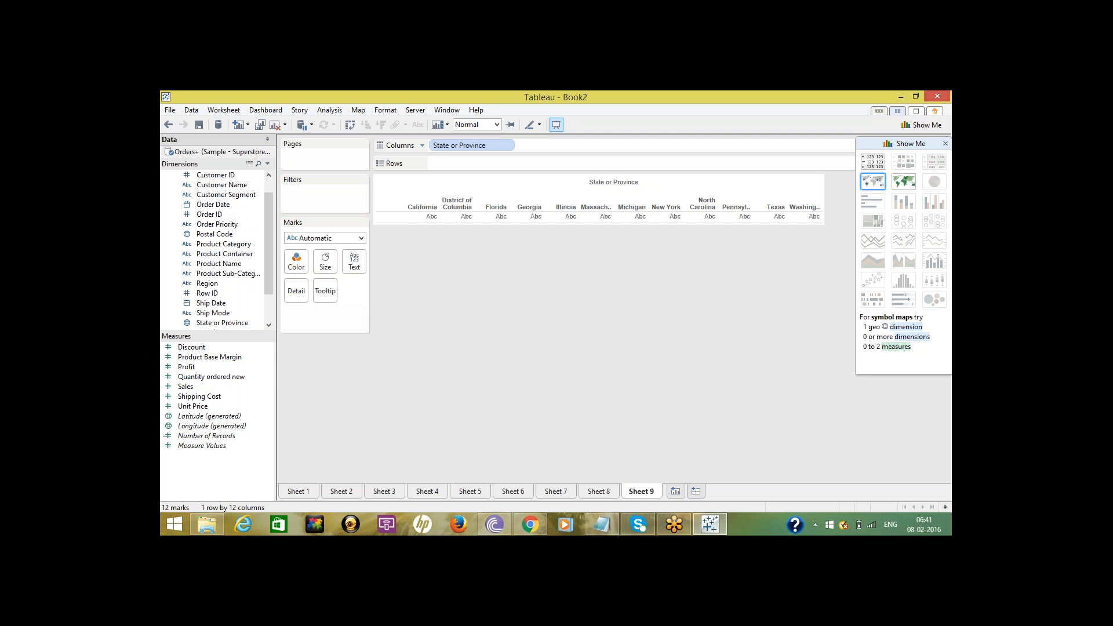
left_click(188, 387)
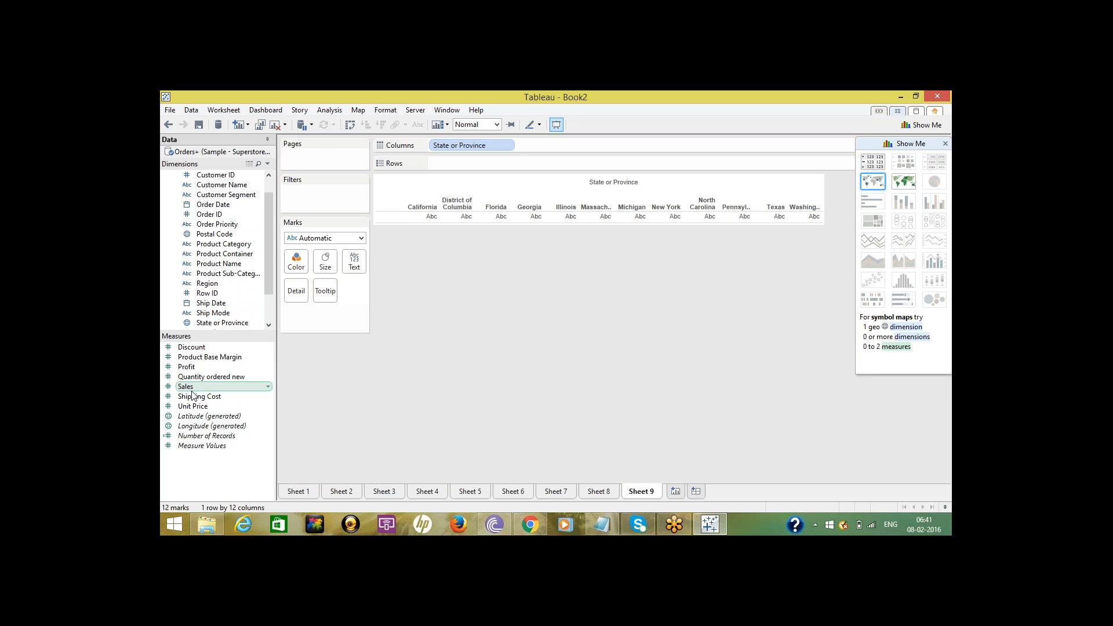
mouse_move(191, 387)
left_mouse_down()
mouse_move(497, 166)
mouse_move(501, 175)
left_mouse_up()
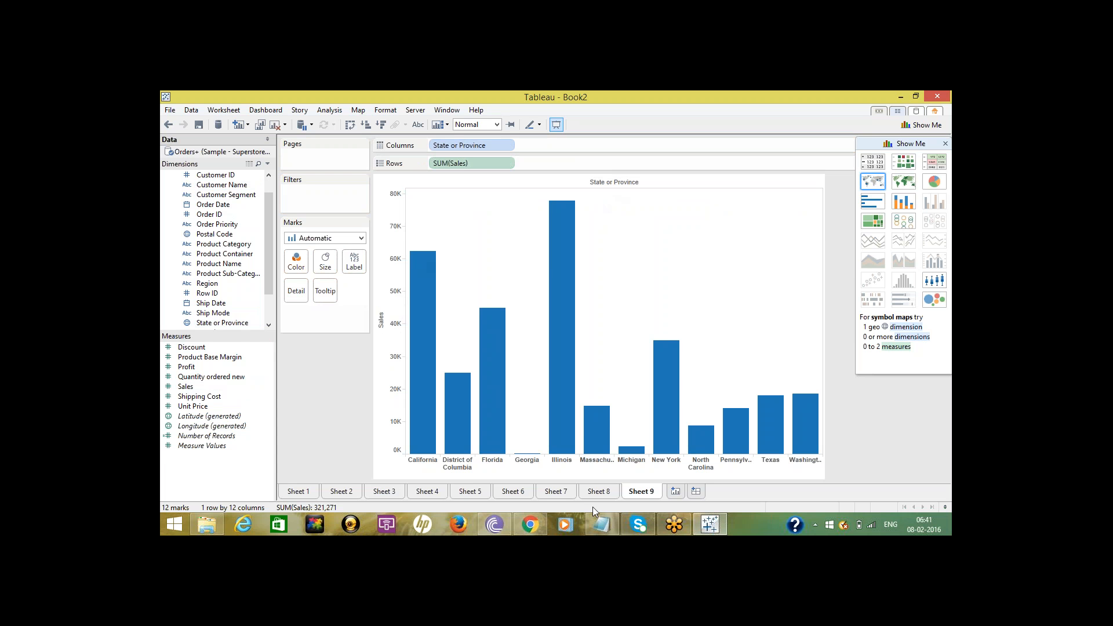
In Notepad, start the first note under Axes with "-> If we drag any measure field on to the Rows and colun shelve".
left_click(602, 523)
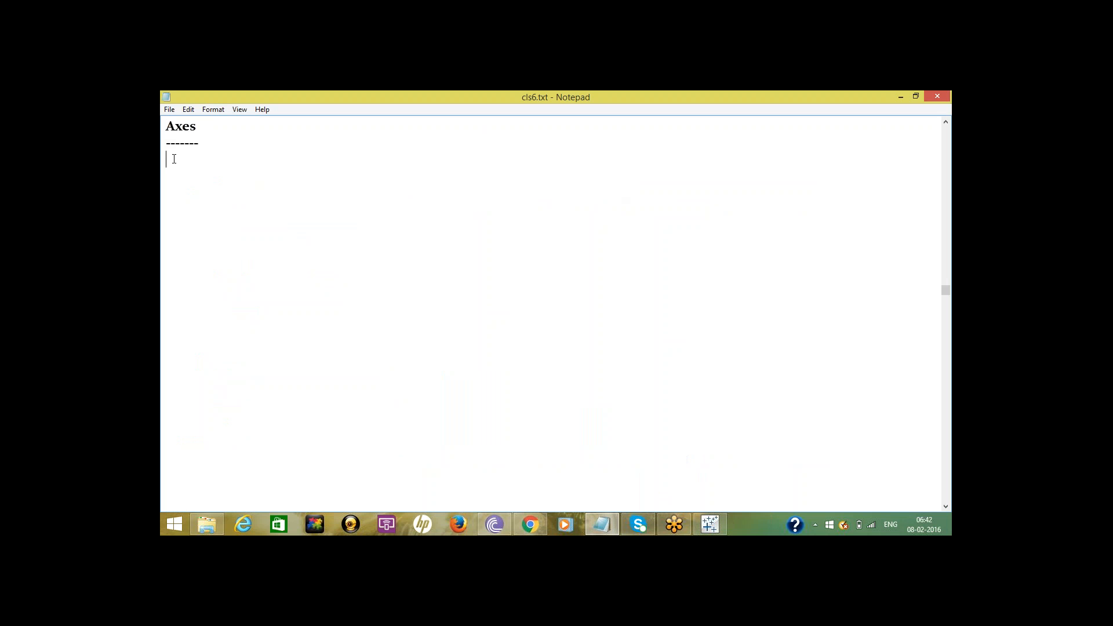
type("-> If we drag")
left_click(708, 525)
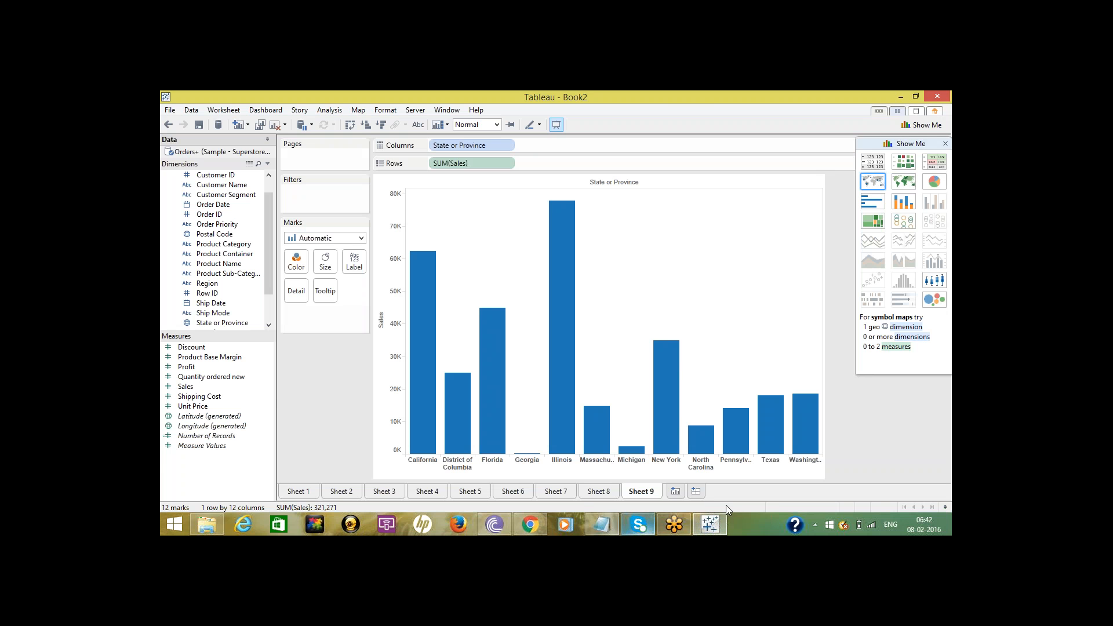
left_click(710, 529)
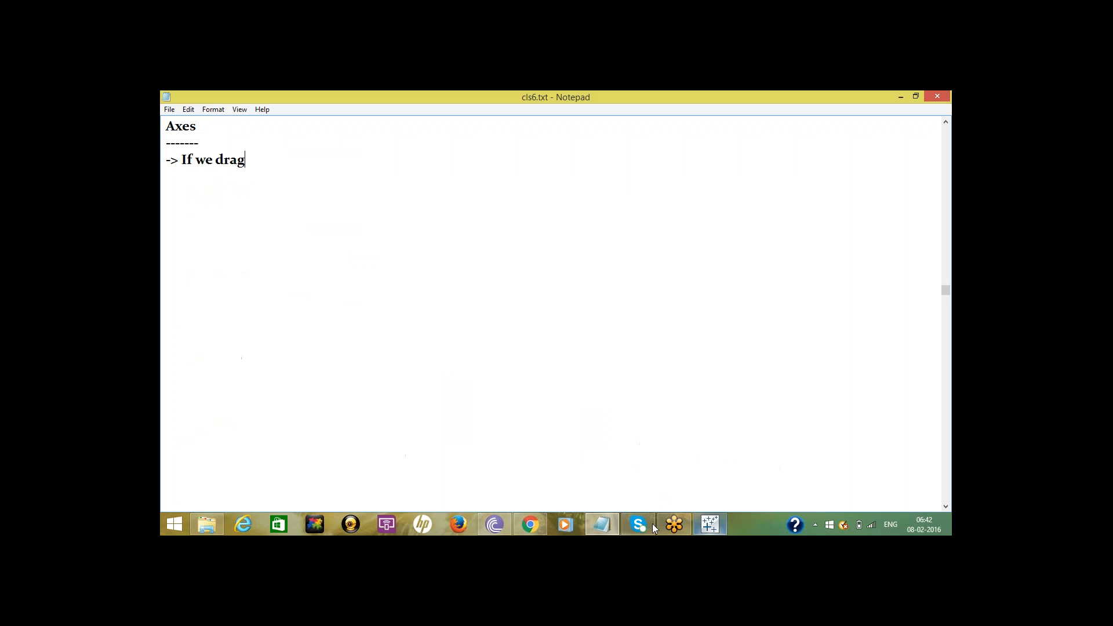
type("any measure")
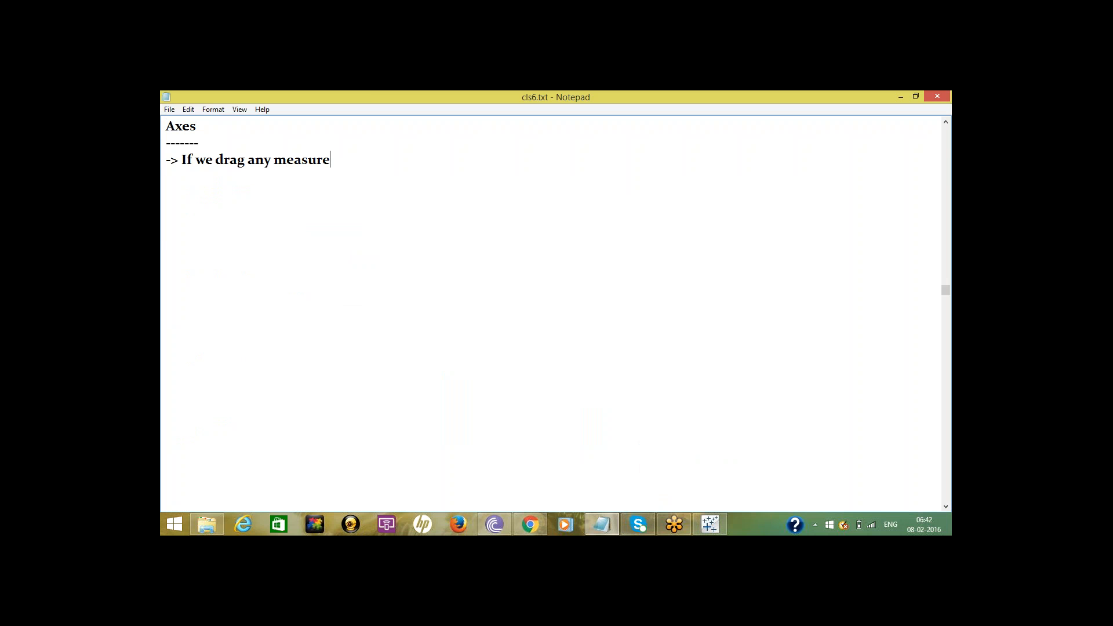
type(" field on to the Rows and colun shelve")
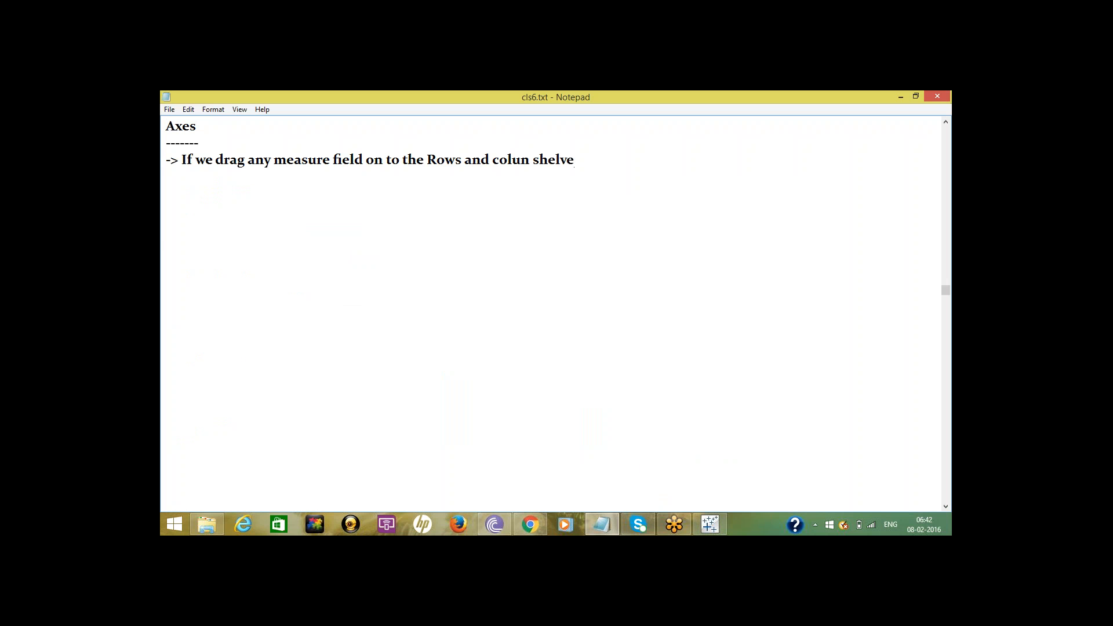
Complete the first Axes note with ", Tableau will automatically create the Axes".
type(", Tablreau")
key("BackSpace")
key("BackSpace")
key("BackSpace")
key("BackSpace")
key("BackSpace")
type("eau will automat")
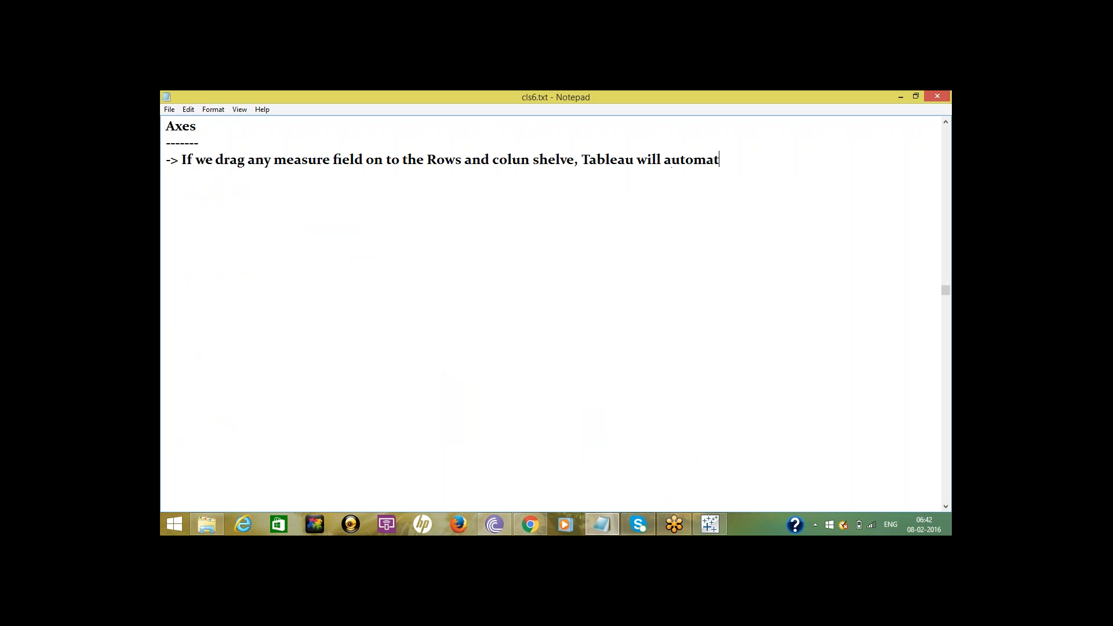
type("ically create the Axes ")
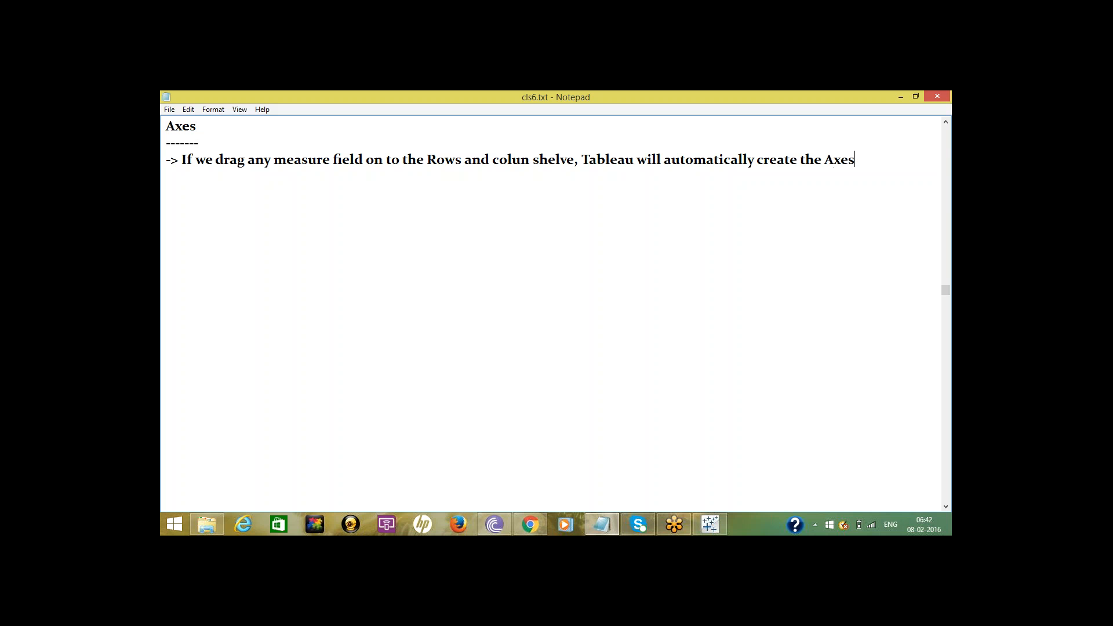
Add a second note reading "-> By Default, the values of the measure field are displayed along that continuous axes".
type("-> By Default, the vlure")
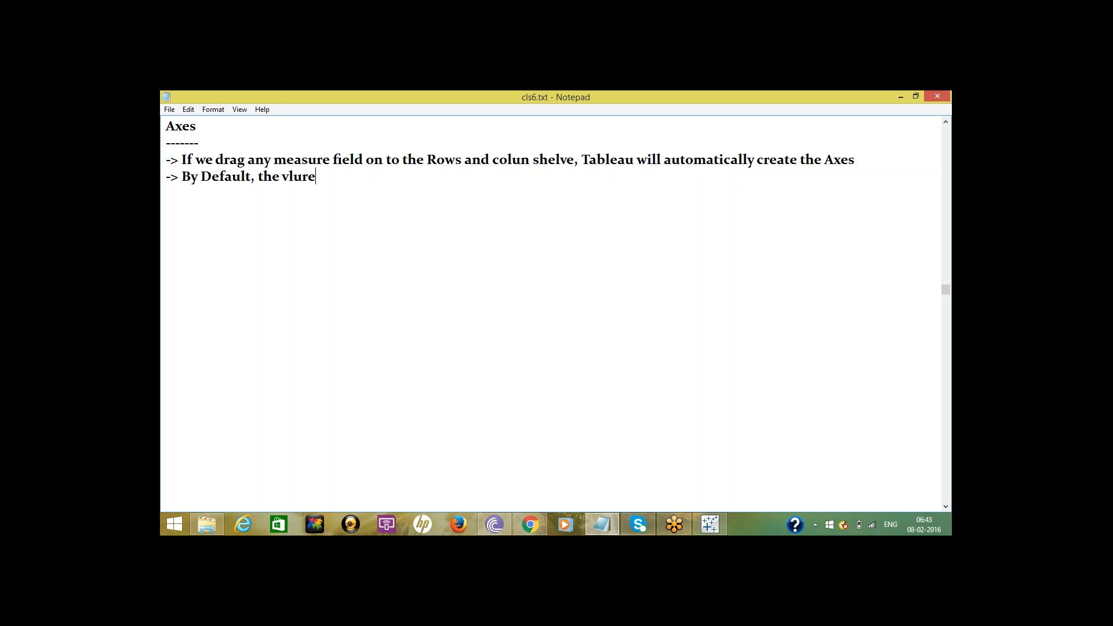
key("BackSpace")
key("BackSpace")
key("BackSpace")
key("BackSpace")
type("alues of the measure field")
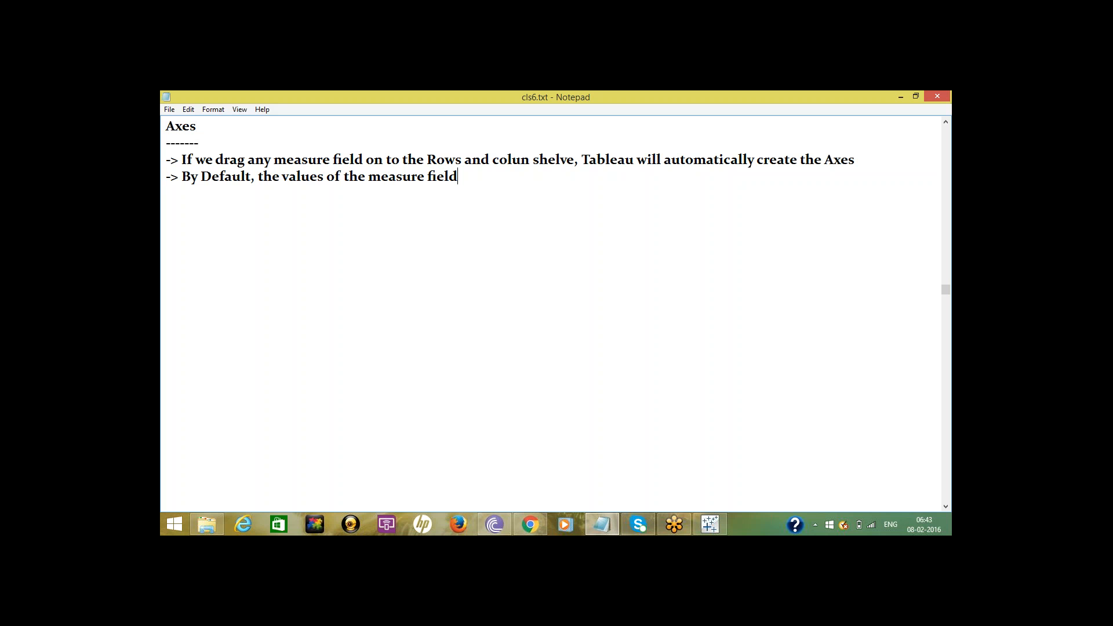
type(" are displayed along ")
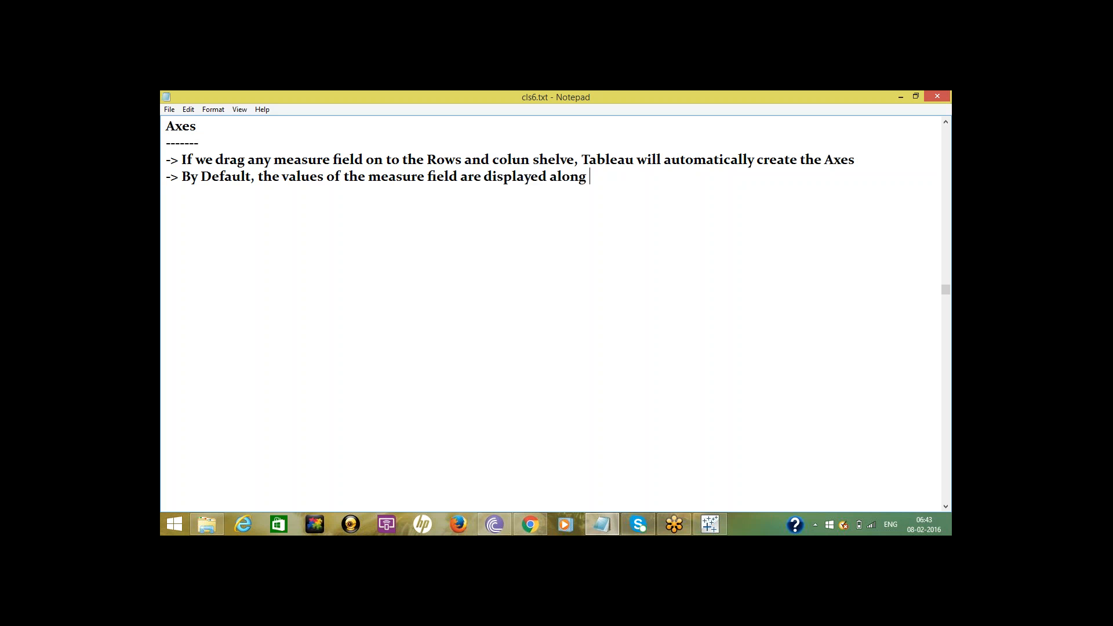
type("that continuous a")
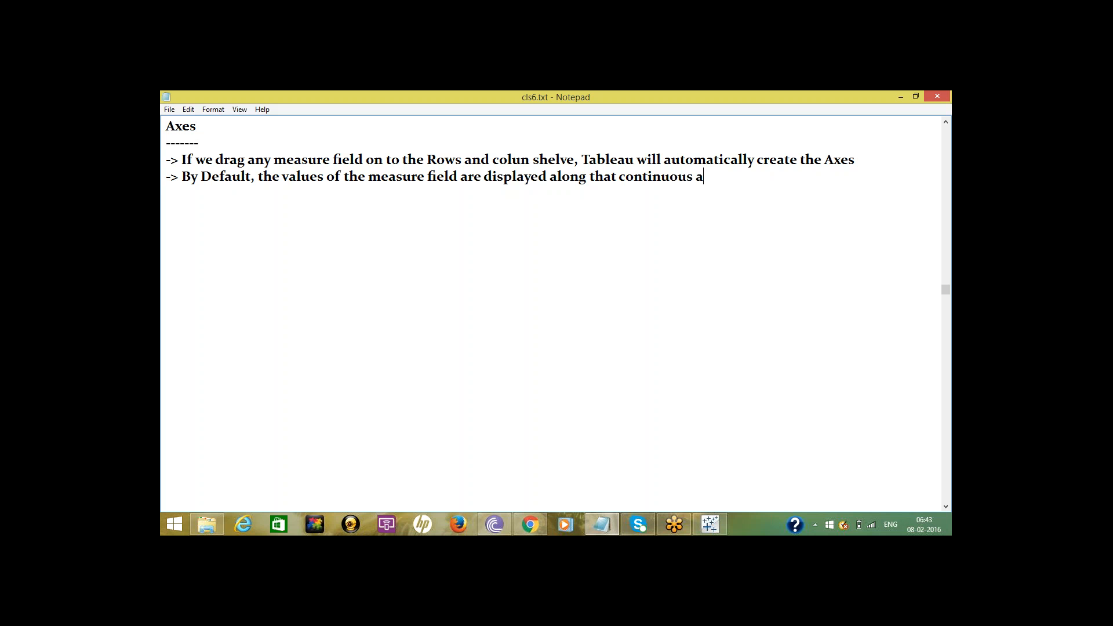
type("xes")
Add a third note reading "-> In Tableau, we can able to hide or display the axes".
key("Return")
type("->")
type("In Tableau, we can ")
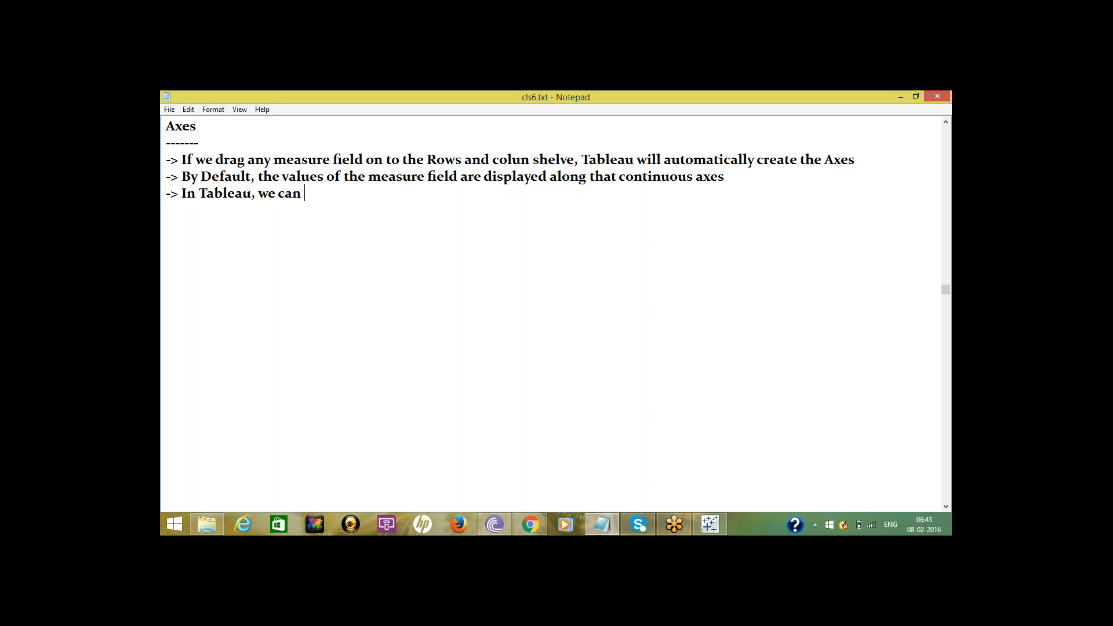
type("able to")
type(" show")
key("BackSpace")
key("BackSpace")
key("BackSpace")
key("BackSpace")
type("hide or display the axes")
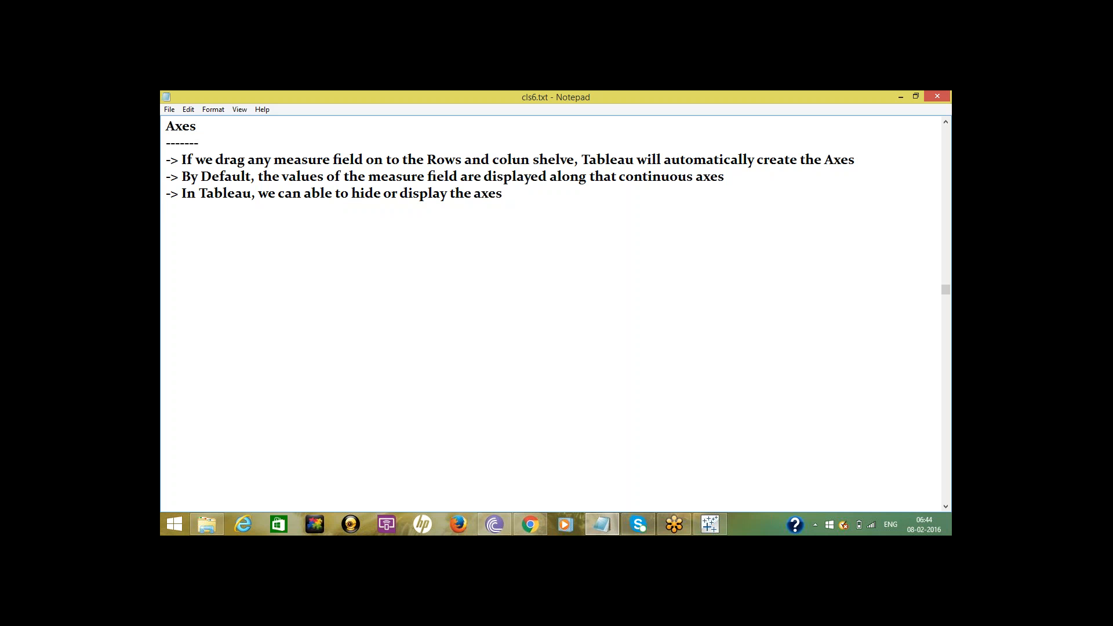
In Tableau, hide the Sales axis of the bar chart by turning off Show Header.
left_click(709, 525)
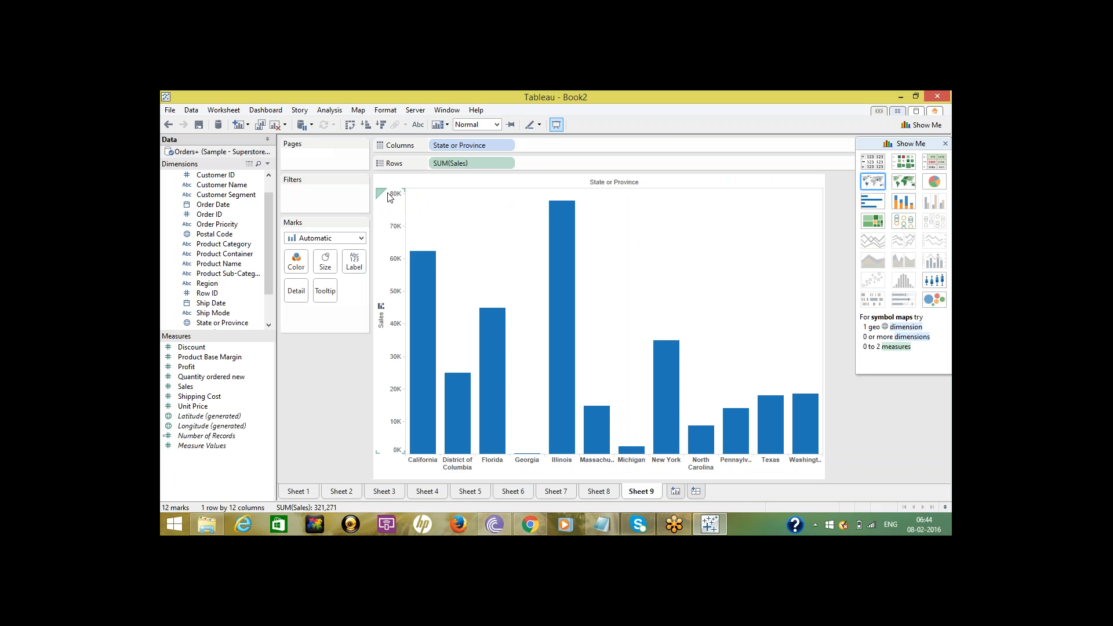
right_click(387, 193)
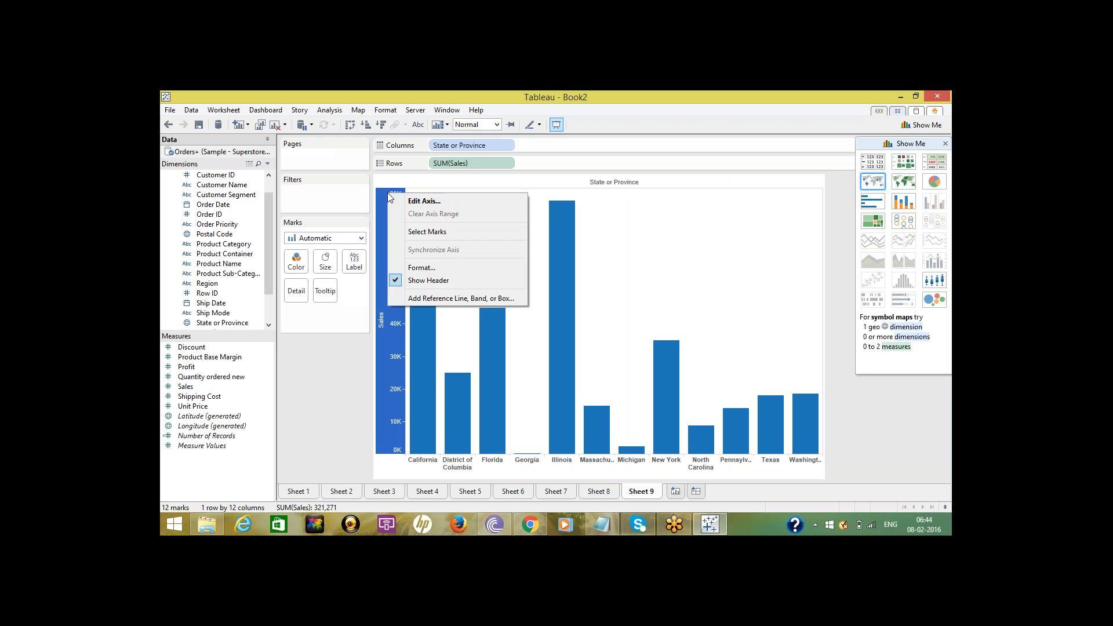
left_click(396, 281)
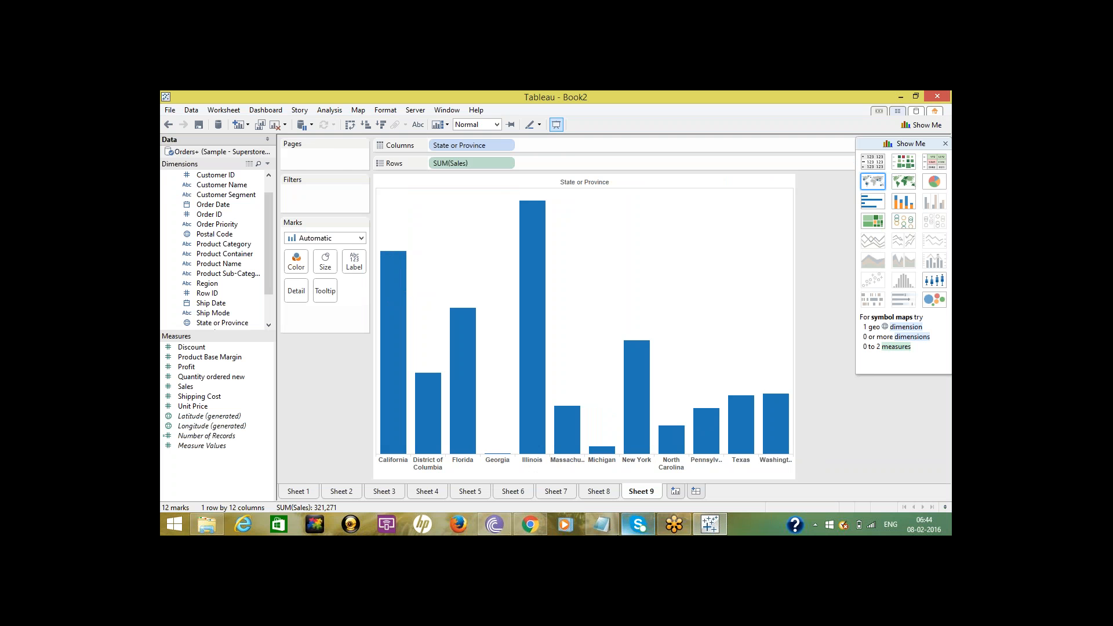
In Notepad, add the note "-> If you want to hide the axes, Right click on axes and Select uncheck the Show Header check box", and return to Tableau.
left_click(602, 532)
type("-> ")
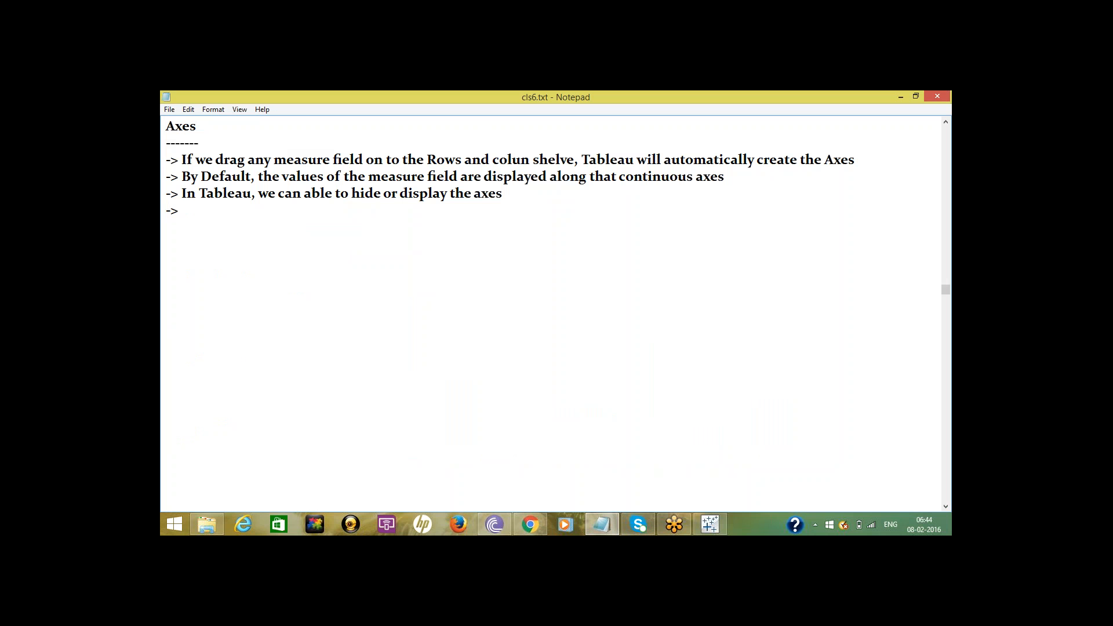
type("If you want to hide")
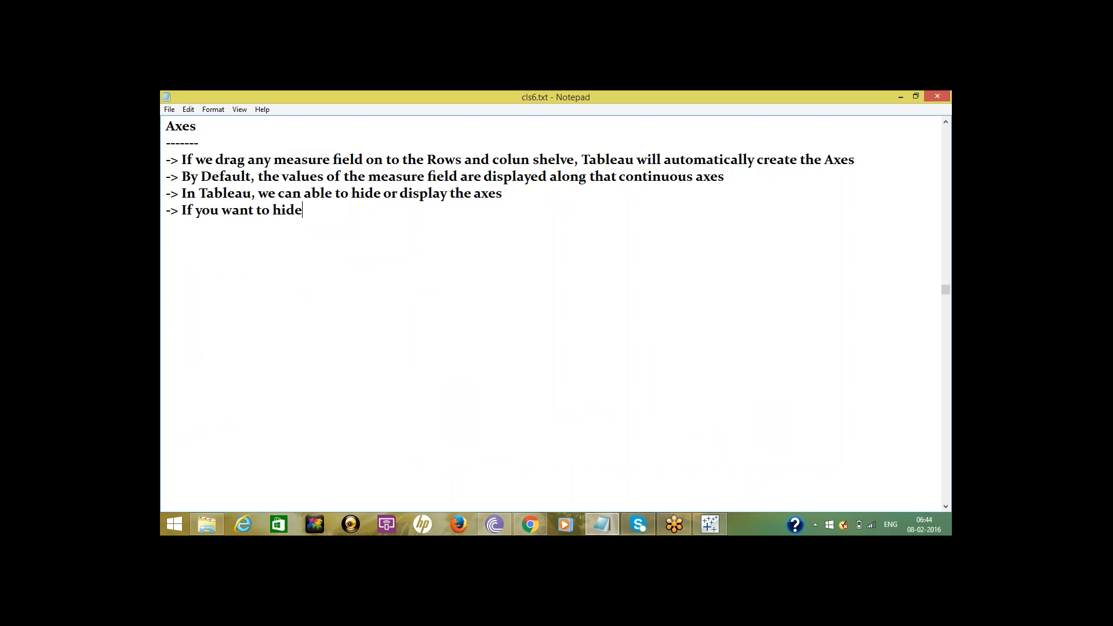
type(" the axi")
type("s")
key("BackSpace")
key("BackSpace")
type("es, Right")
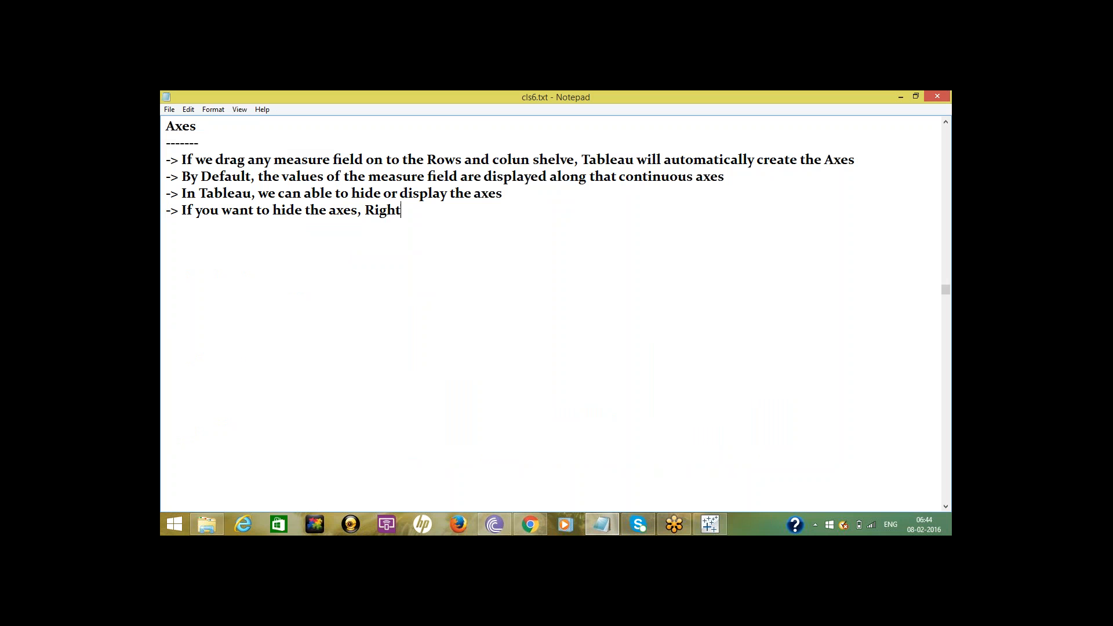
type(" click on axes and Select uncheck ")
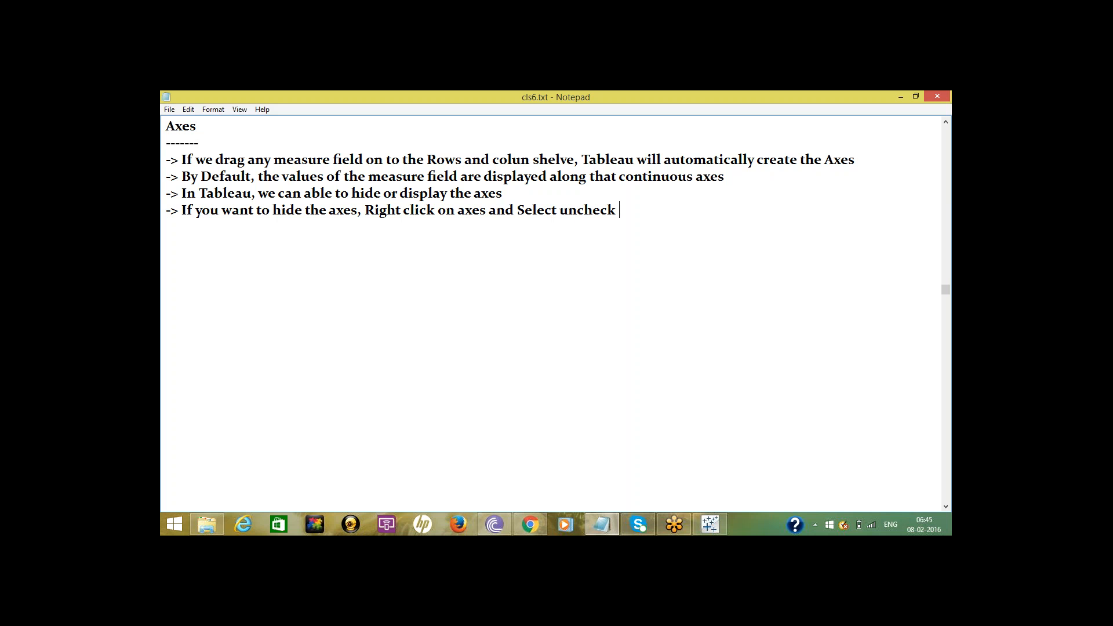
type("the Show Heade")
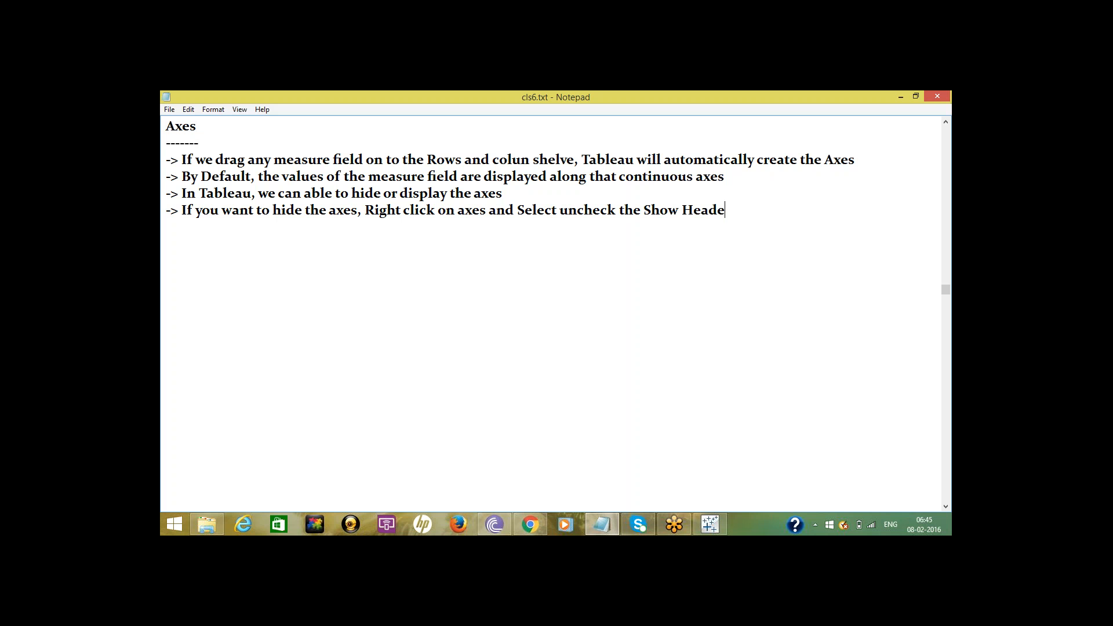
type("r check box")
left_click(709, 524)
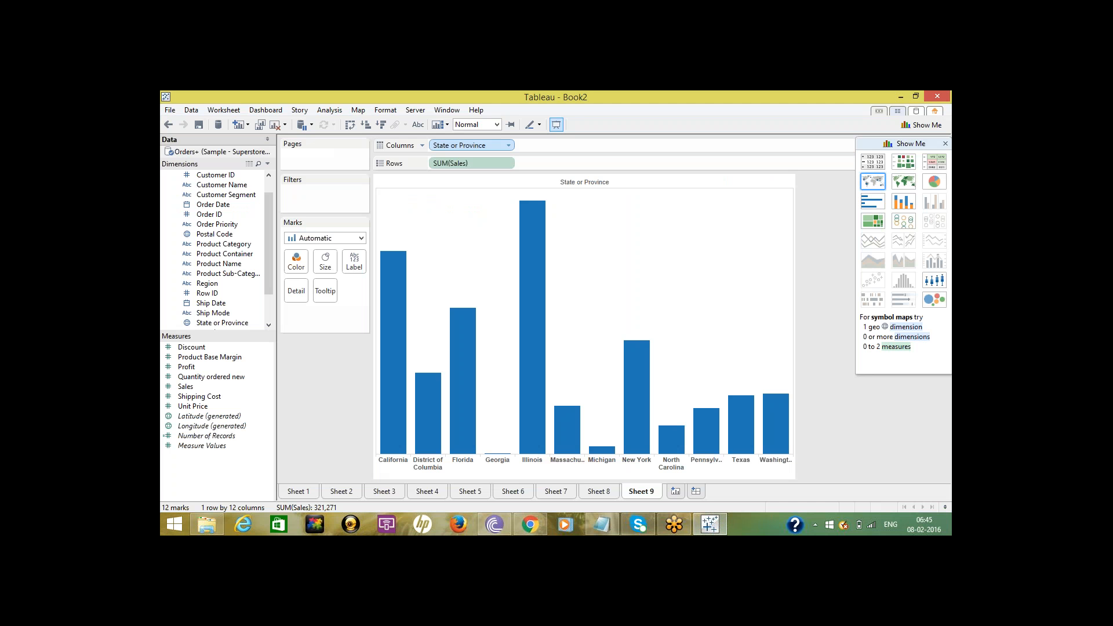
Display the Sales axis of the bar chart again by turning on Show Header for SUM(Sales), and switch to Notepad.
right_click(478, 163)
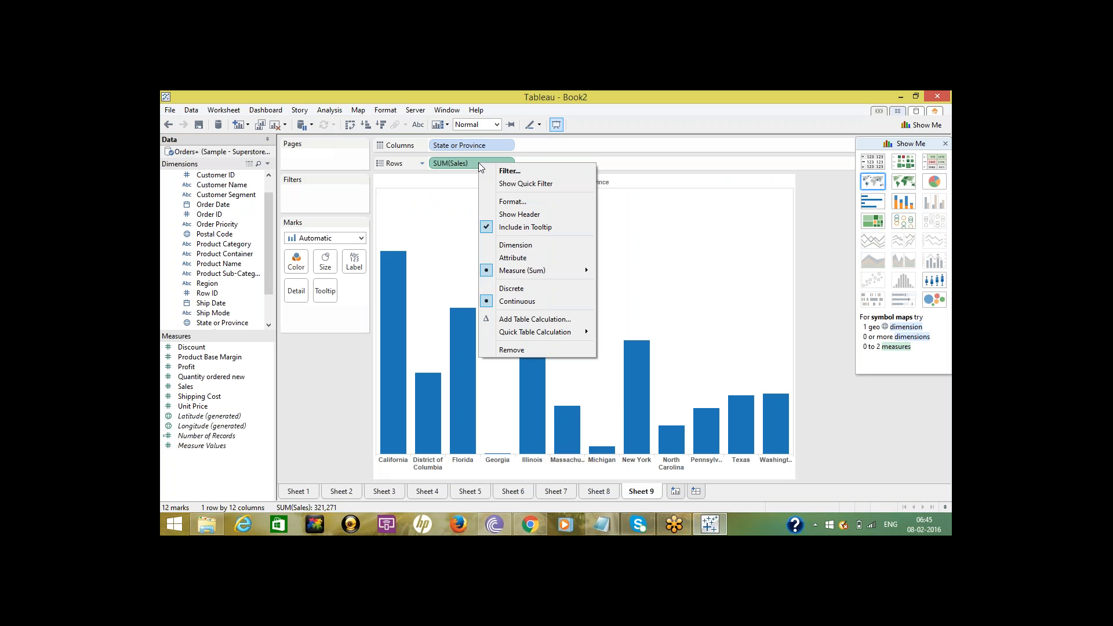
left_click(540, 214)
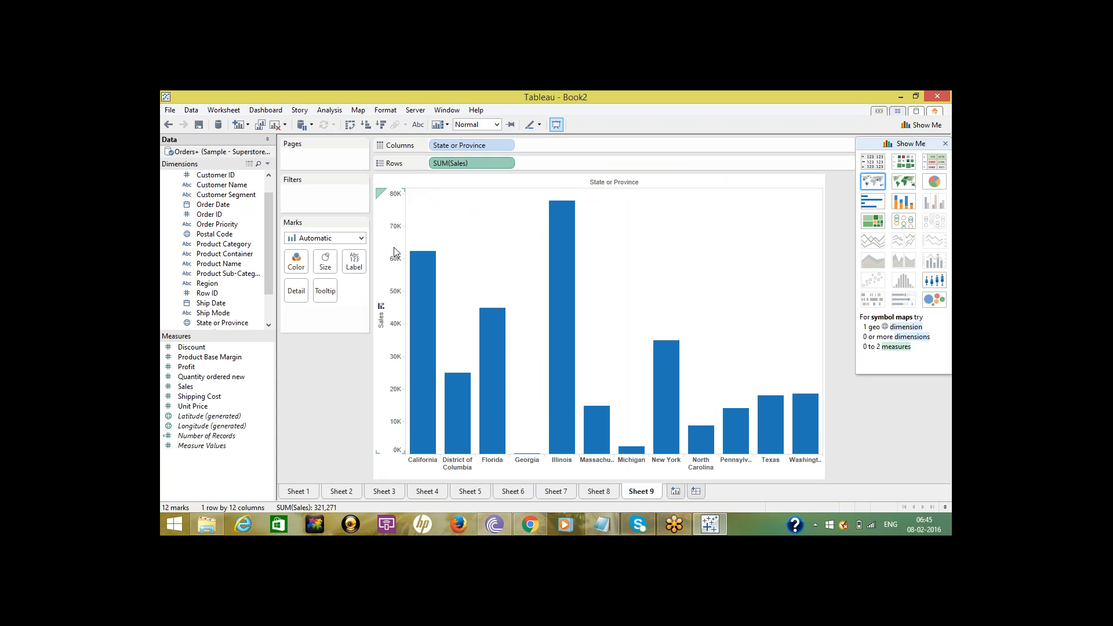
left_click(602, 525)
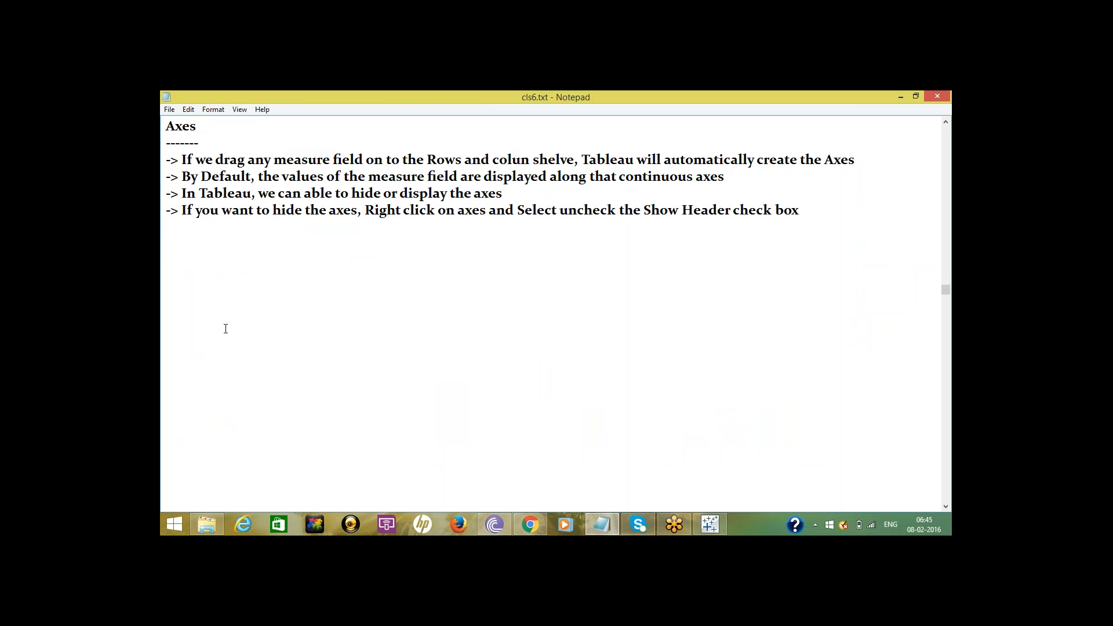
Add the note "-> If you want to show the axes, Right click on the field and Select Show Header".
type("-> If you want to show the ")
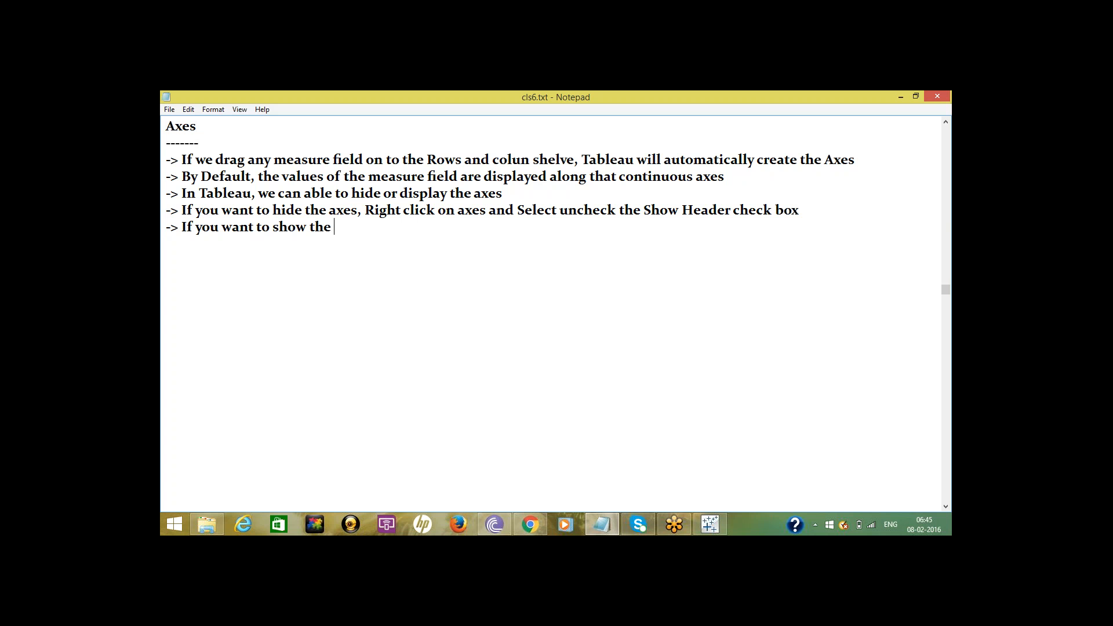
type("axes, Right click")
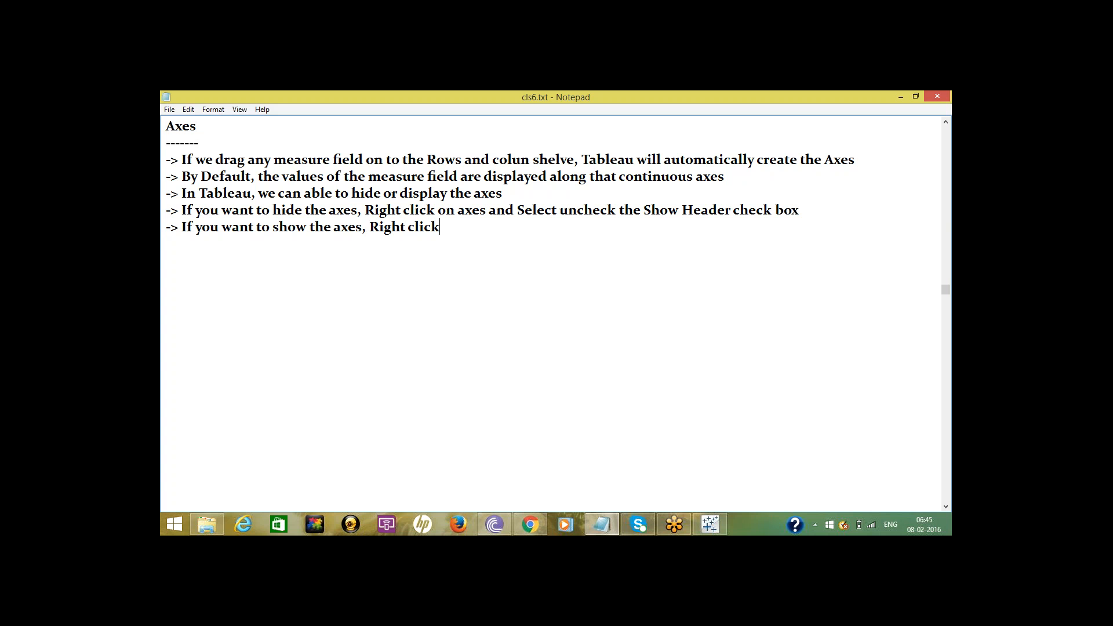
type(" on the field and Select ")
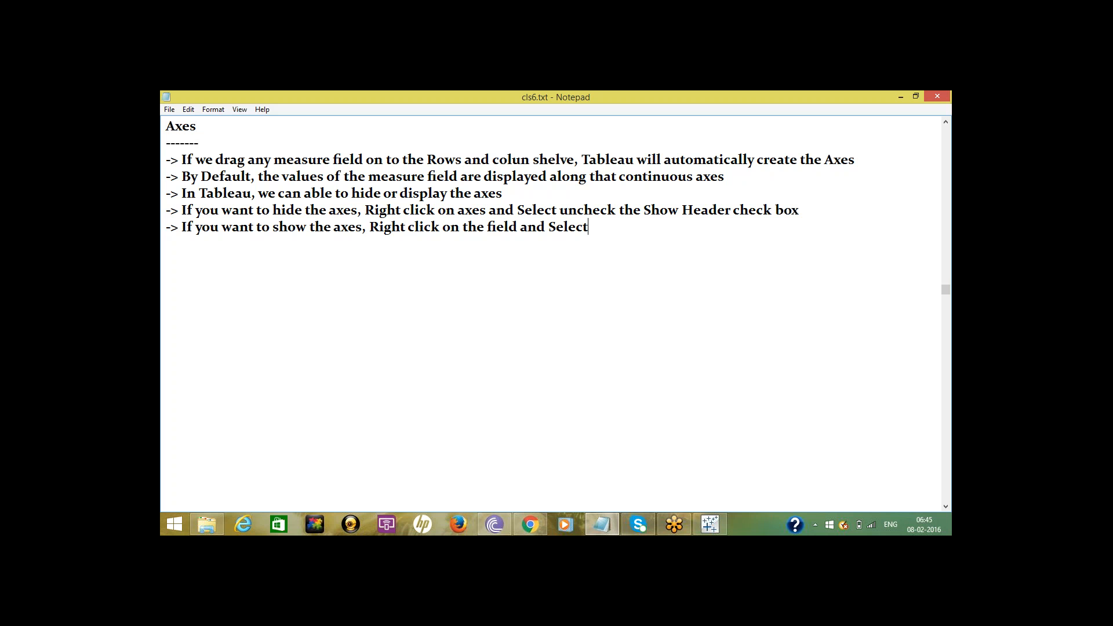
type("Show Header")
Leave a block of blank lines below the Axes notes and add the heading "Panes" underlined with dashes.
key("Return")
key("Return")
key("Return")
key("Return")
key("Return")
key("Return")
key("Return")
key("Return")
key("Return")
key("Return")
key("Return")
key("Return")
key("Return")
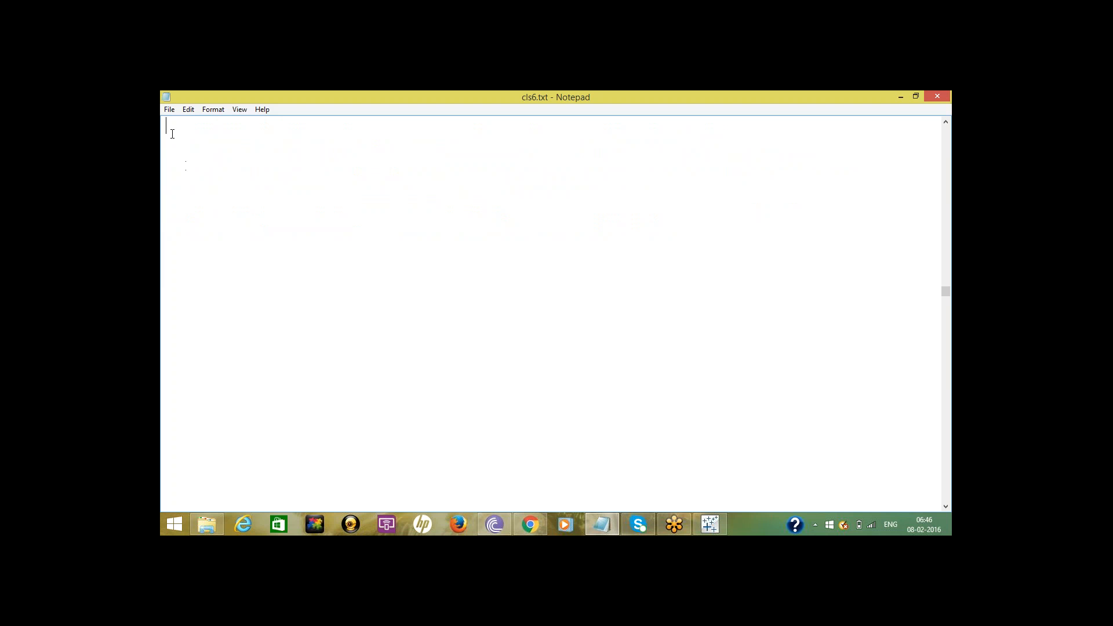
left_click(172, 134)
type("Panes")
key("Return")
type("--------")
Add the note "-> Panes are created by the intersection of Rows and Columns in a Table" under the Panes heading.
type("-> ")
type("Panes ar")
type("e created")
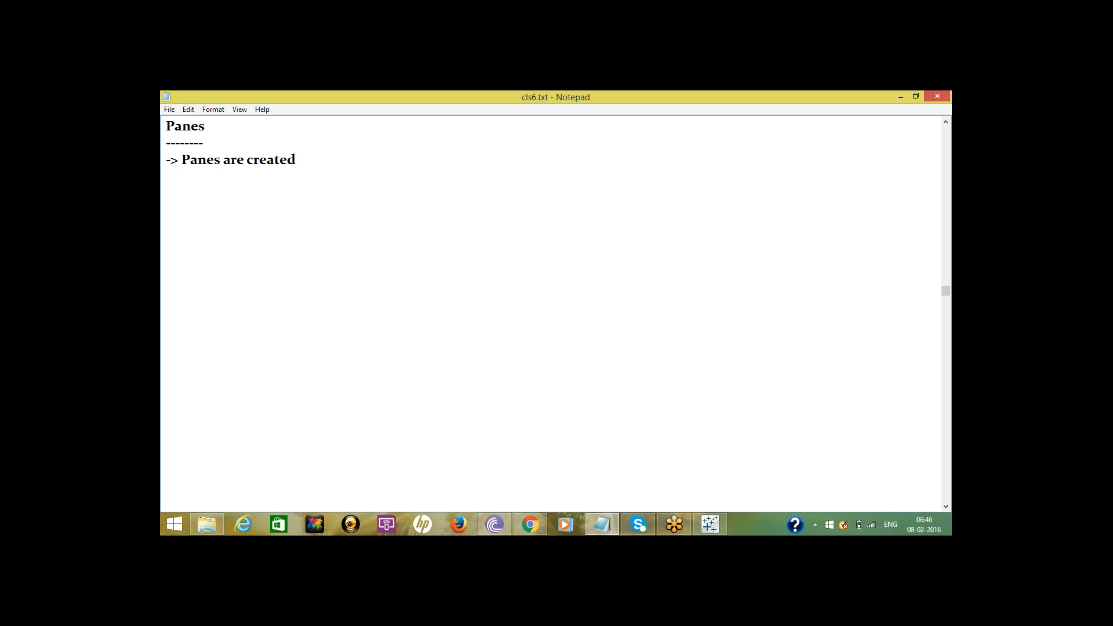
type(" by the intersection")
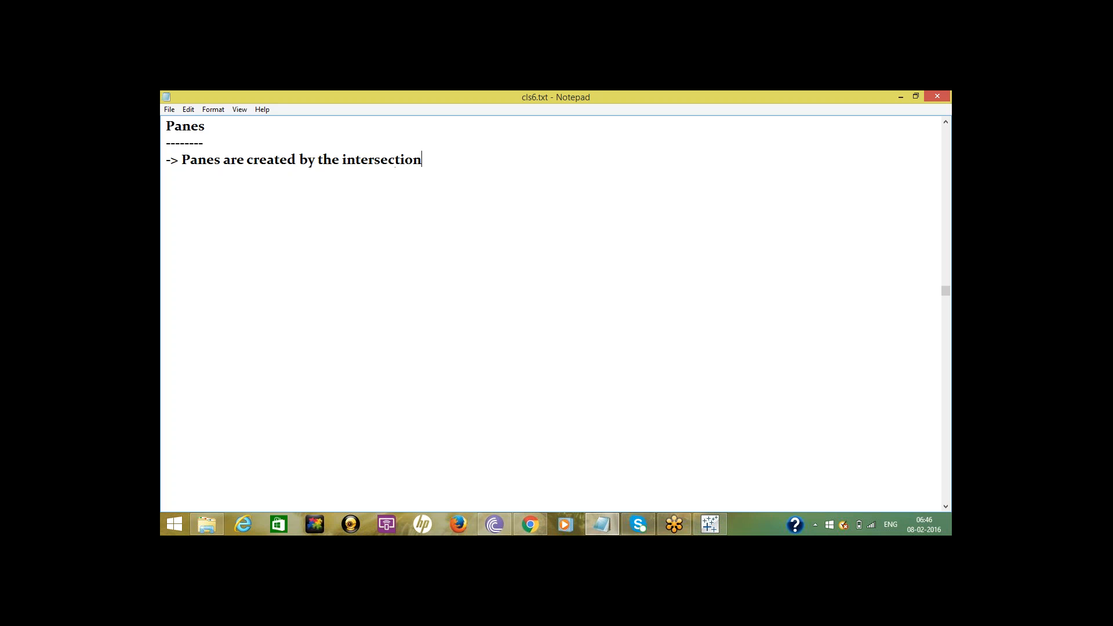
type(" of Rows and Columns")
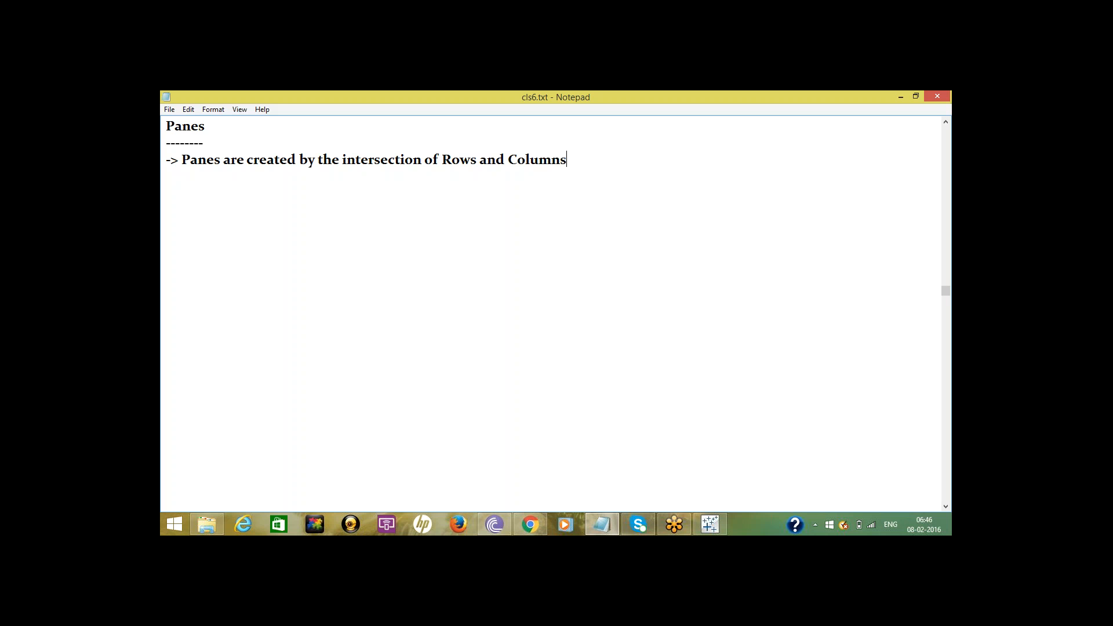
type(" in a Table")
Add a second Panes note reading "-> Depending on the Table Type, Pane might be created by the Intersection of axes".
key("Return")
type("-> Depending ")
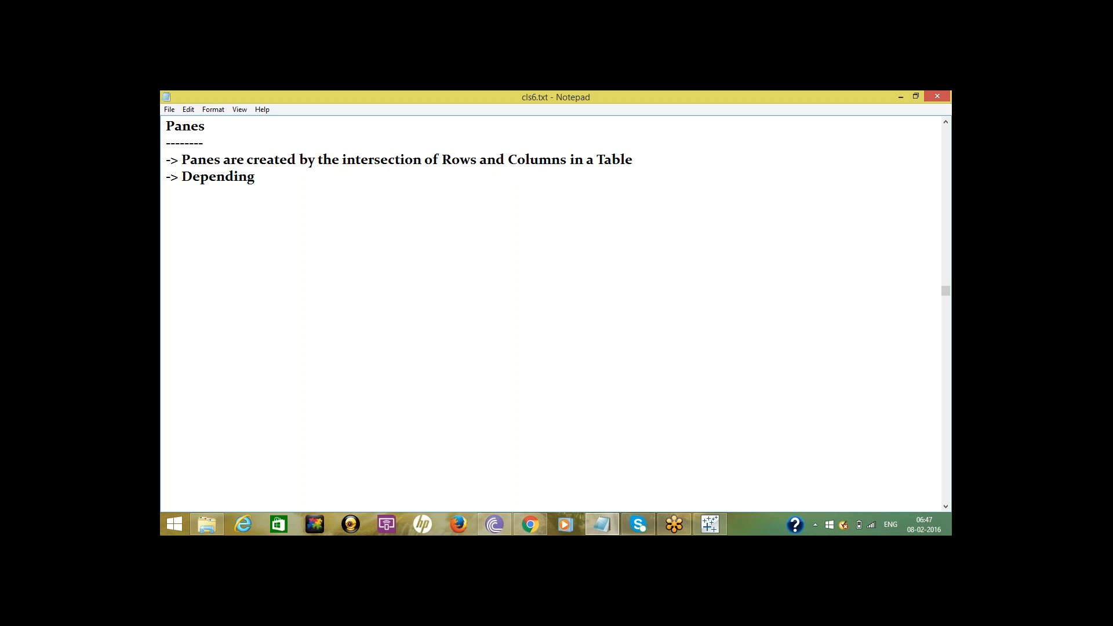
type("on the Table Typ")
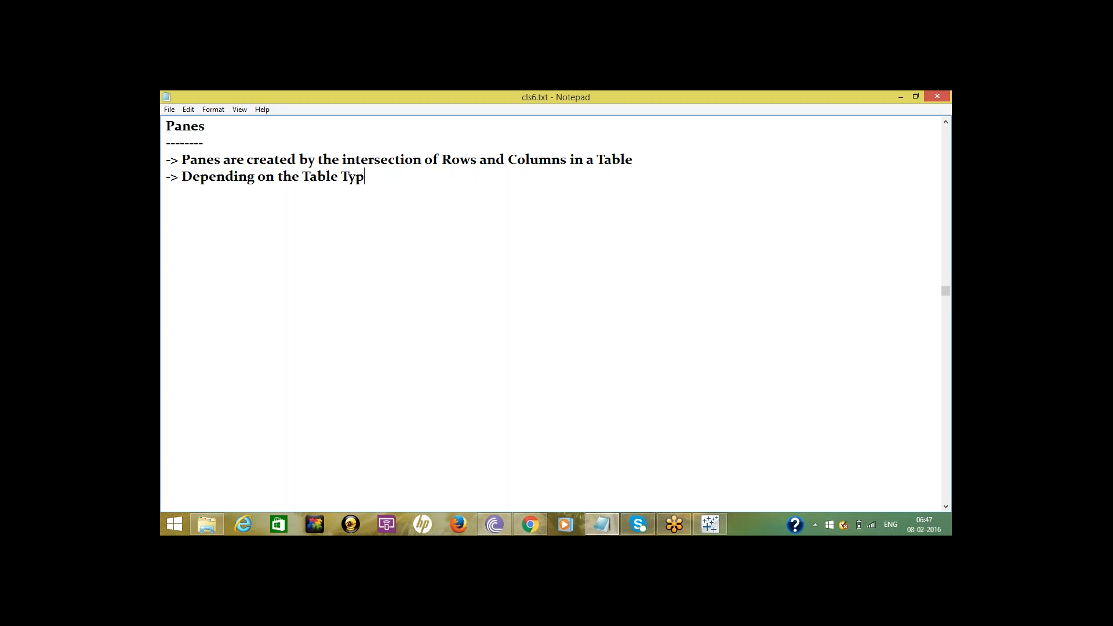
type("e, Pane mu")
key("BackSpace")
type("ight be ")
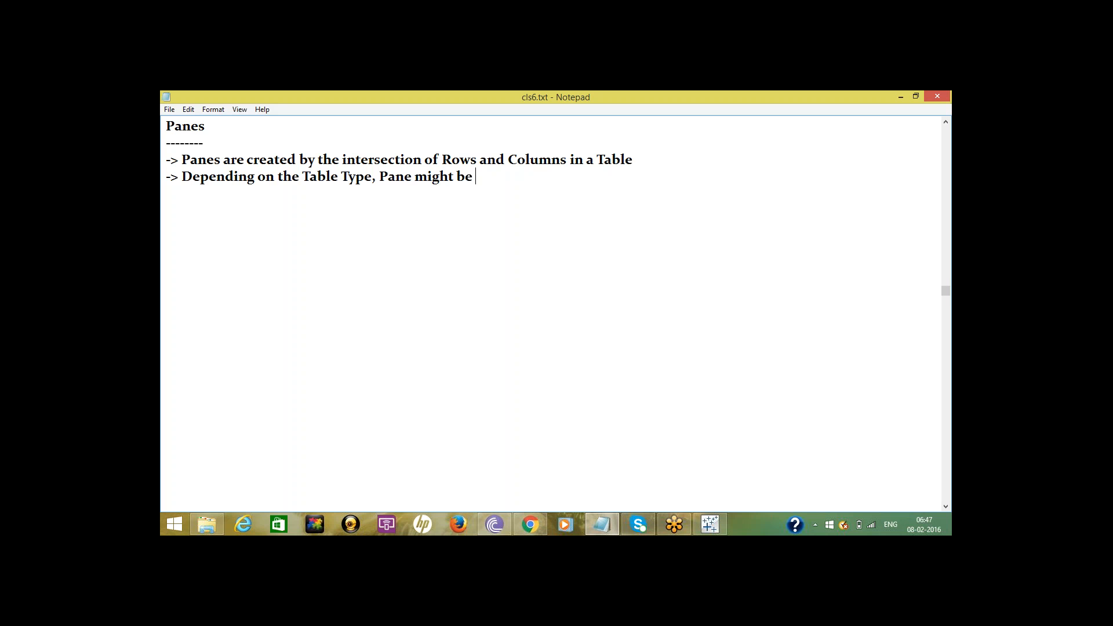
type("created by the In")
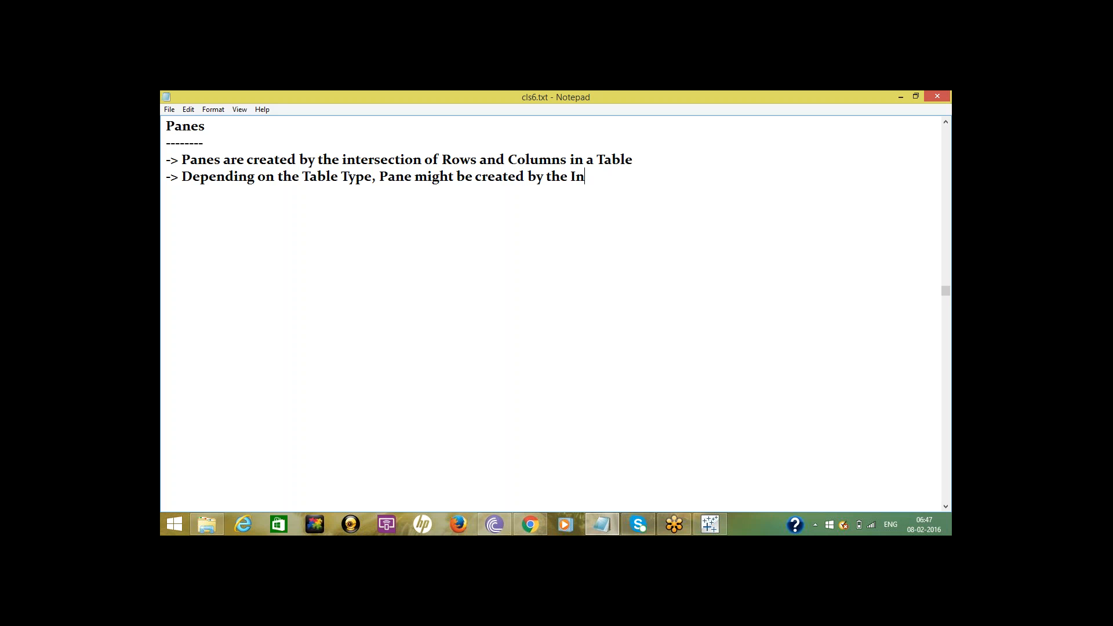
type("tersection of axes")
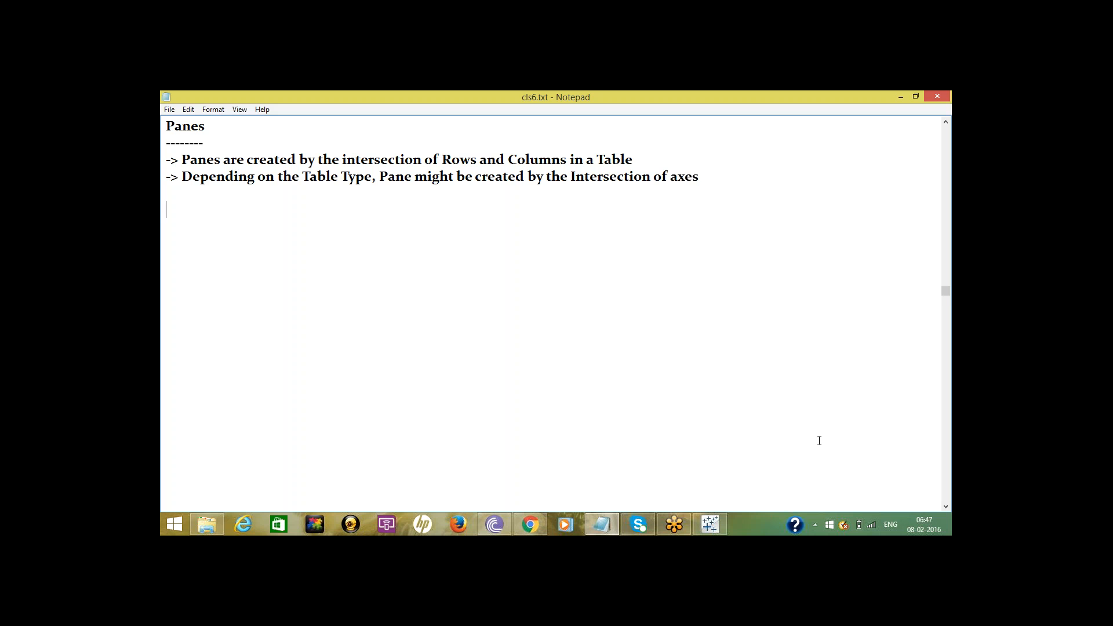
In Tableau, create a new worksheet with a bar chart of State or Province on Columns and Sales on Rows.
mouse_move(709, 524)
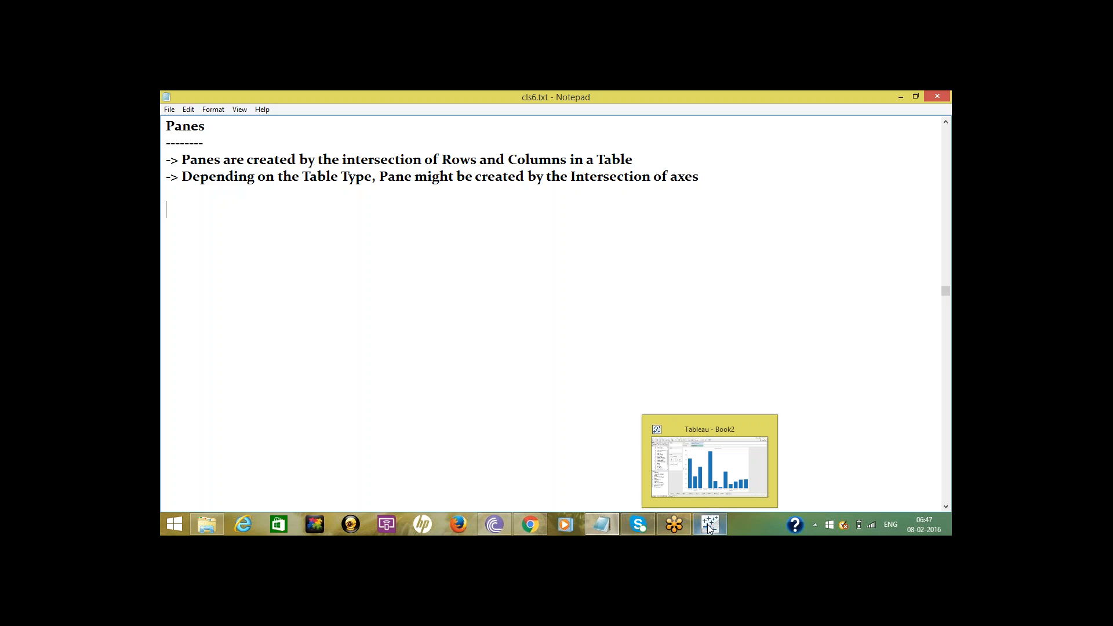
left_click(707, 476)
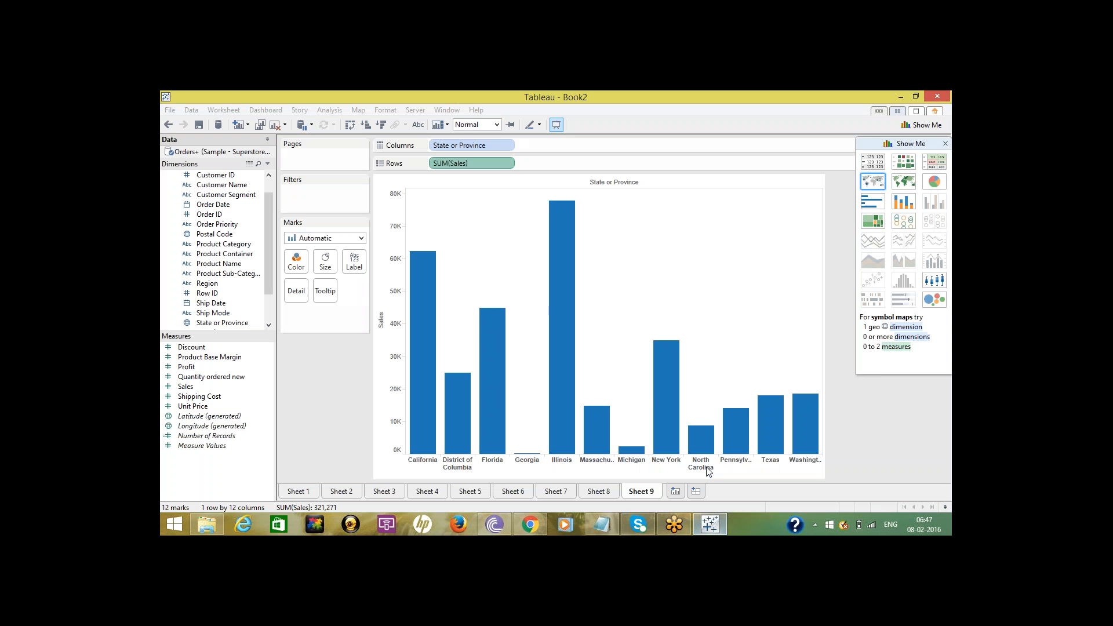
left_click(675, 491)
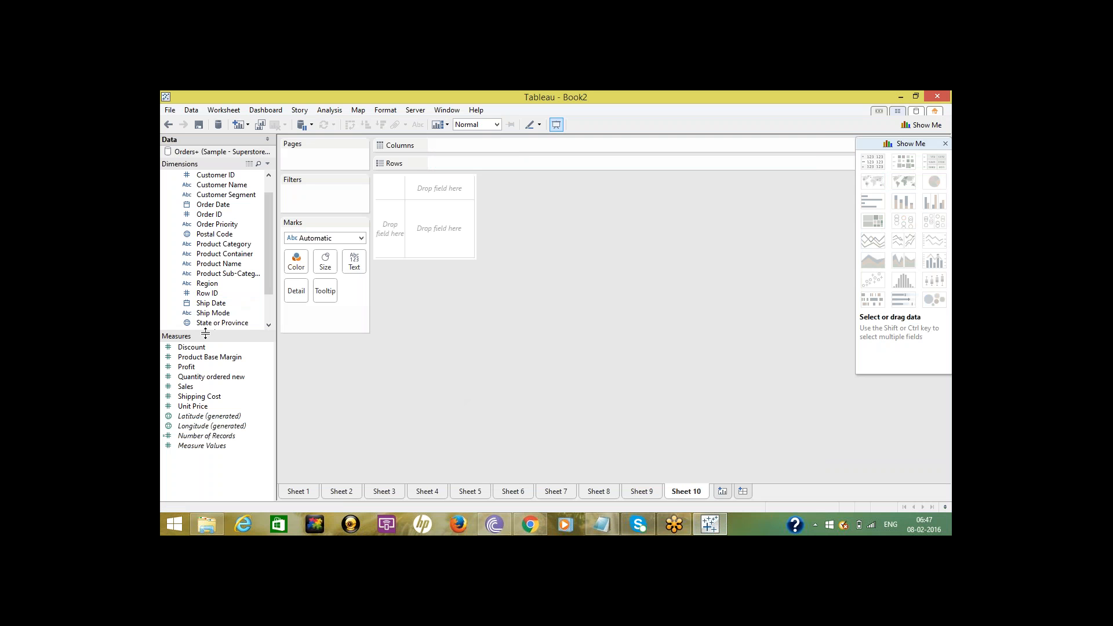
left_click_drag(216, 326, 464, 146)
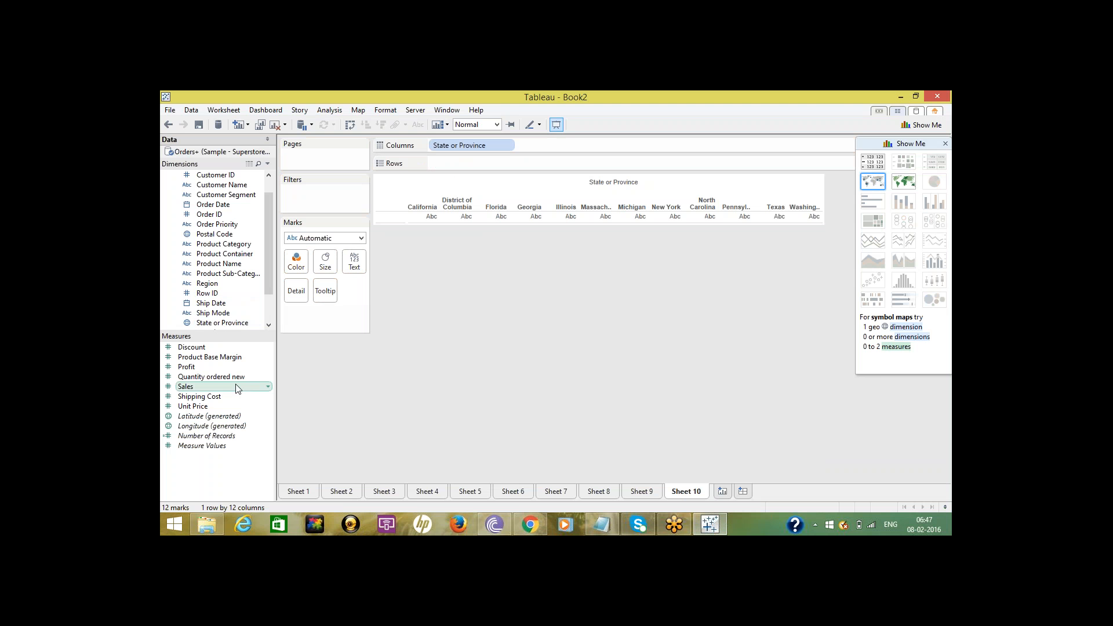
left_click_drag(189, 392, 470, 164)
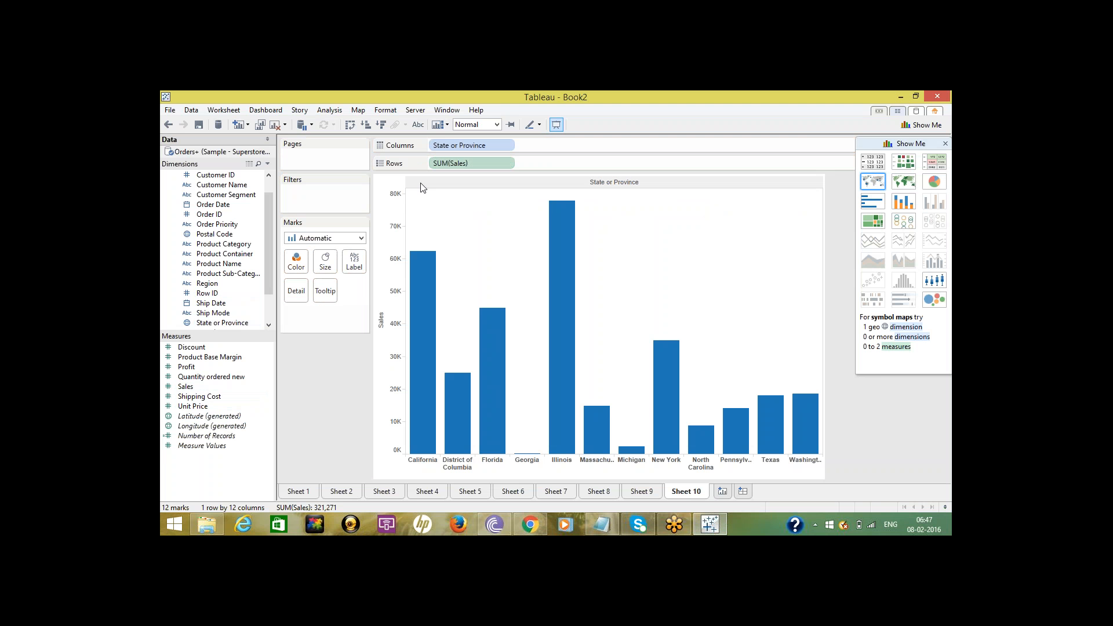
Split the chart into yearly rows by placing Order Date before SUM(Sales), and color the bars by State or Province.
left_click_drag(202, 205, 502, 163)
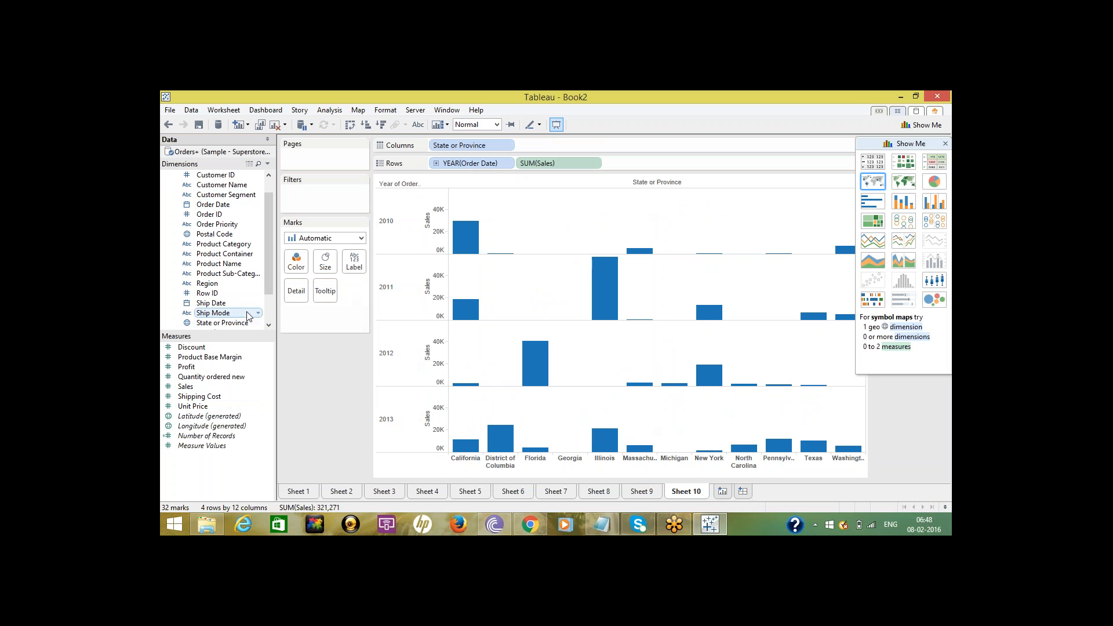
left_click_drag(222, 322, 296, 262)
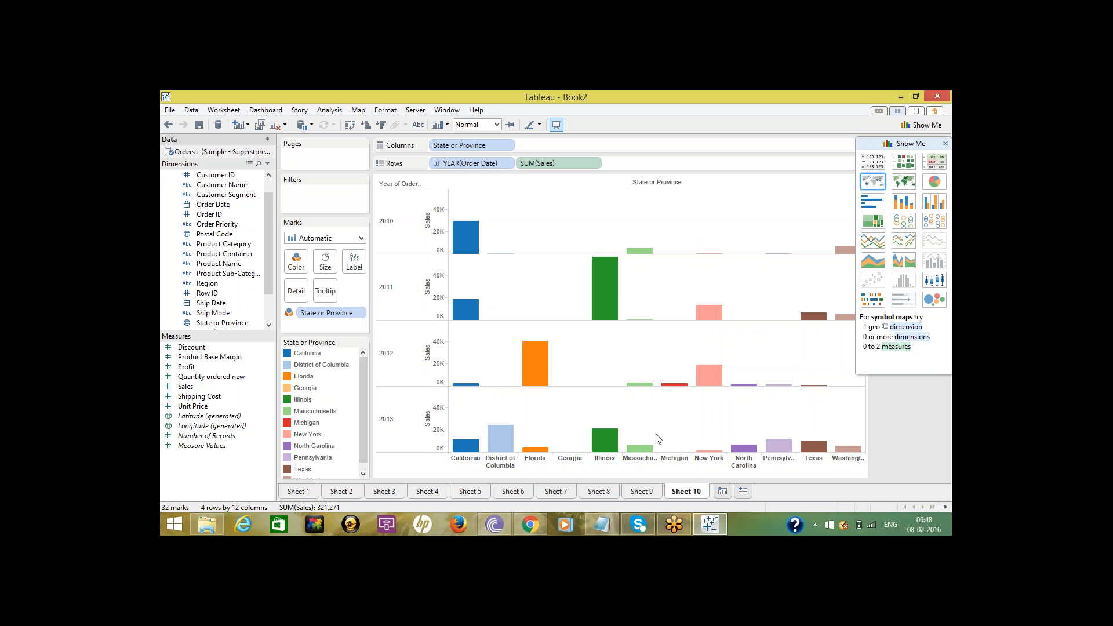
In Notepad, add the example lines "Ex: 2010 Box is one pane" and "2011 Box is one Pane" below the Panes notes.
left_click(602, 525)
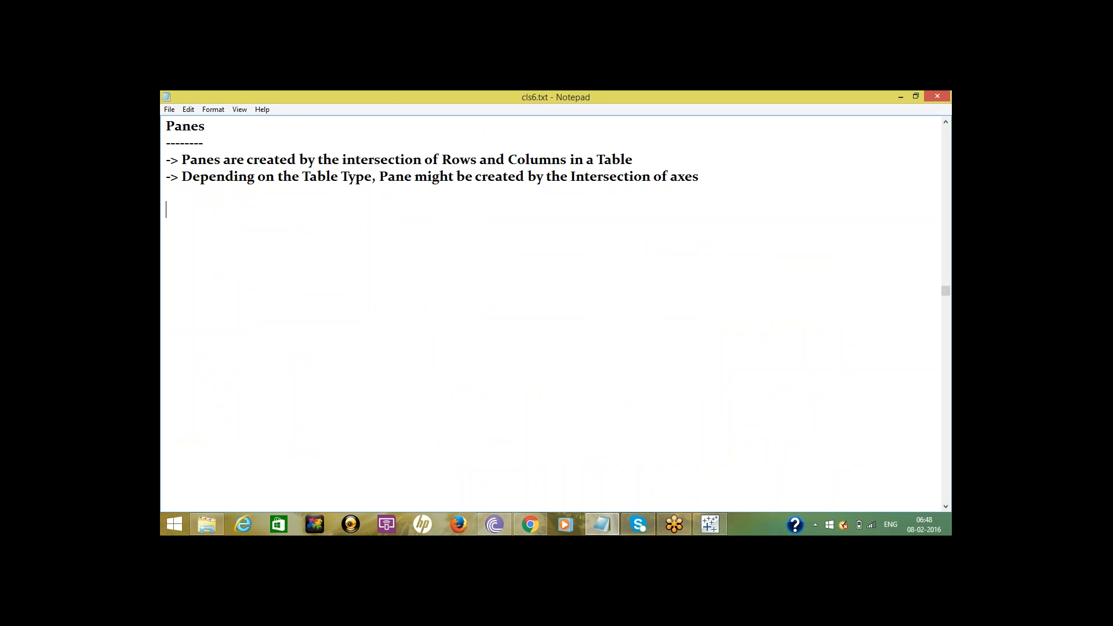
type("Exc")
key("BackSpace")
type(": 2010 o")
key("BackSpace")
type("Box is one pane      ")
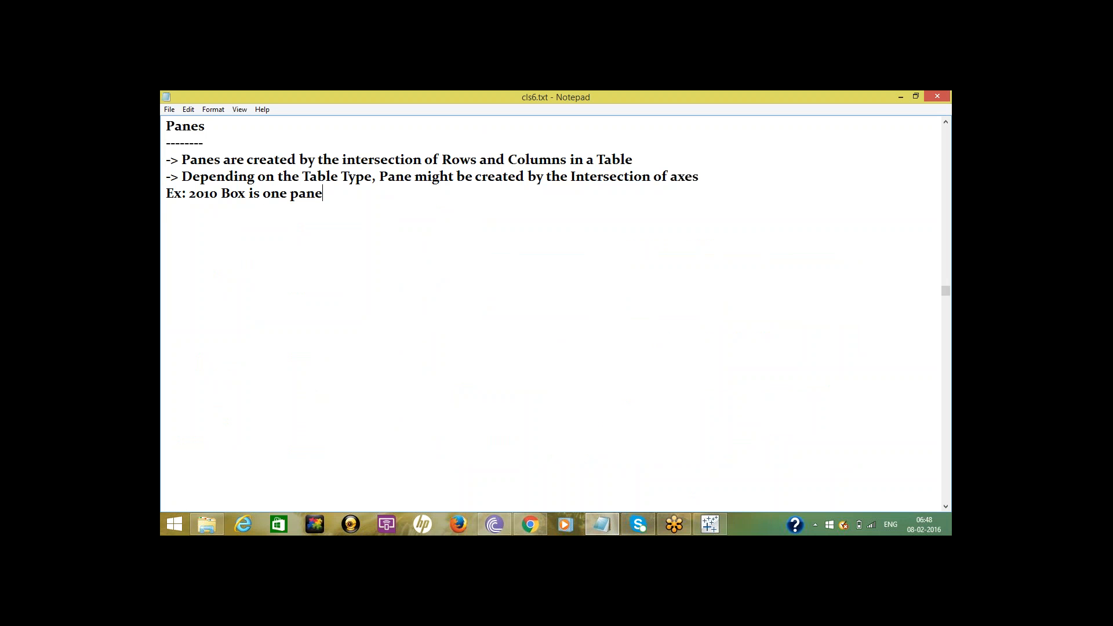
type("2011 Box is one Pane")
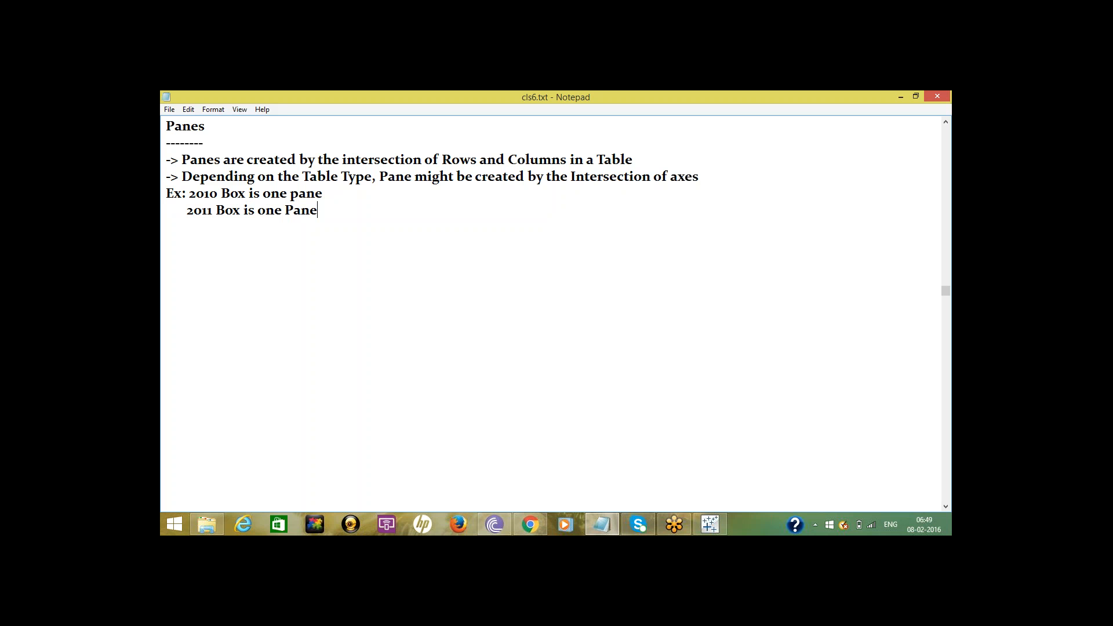
Look at the yearly panes of the chart in Tableau again and return to Notepad.
key("Return")
key("Return")
left_click(710, 524)
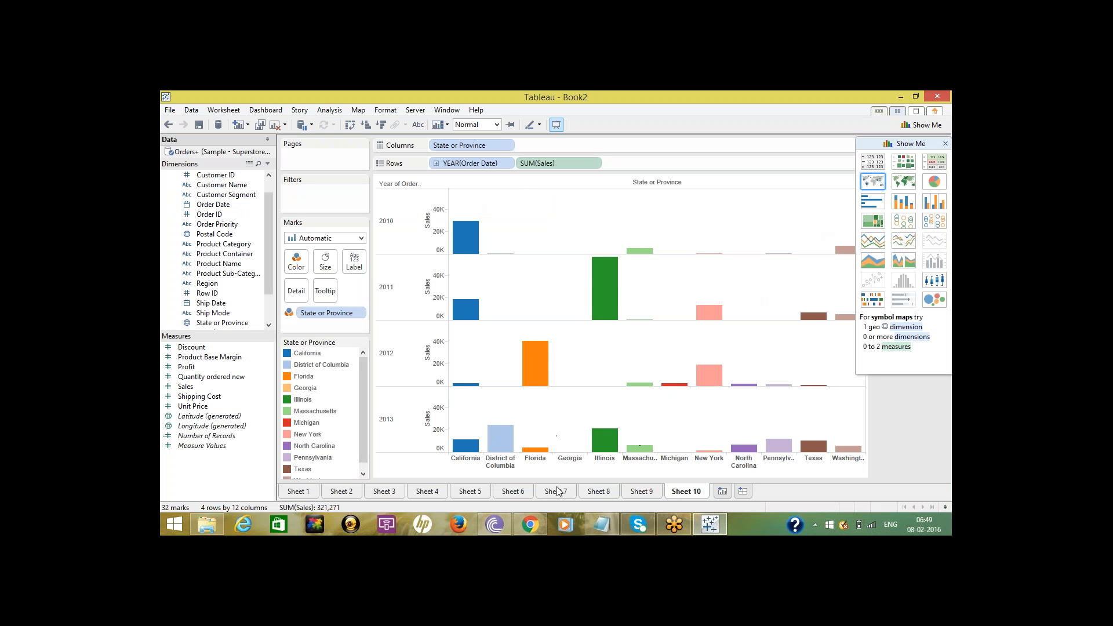
left_click(592, 532)
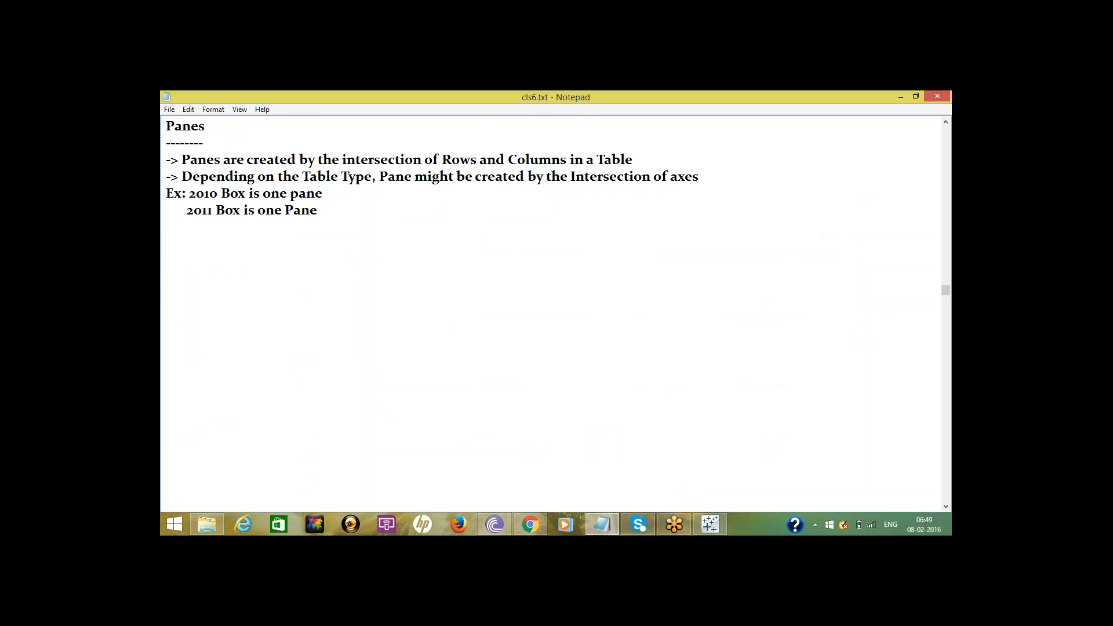
Leave a block of blank lines below the pane examples and add the heading "Cells" underlined with dashes.
key("Return")
key("Return")
key("Return")
key("Return")
key("Return")
key("Return")
key("Return")
key("Return")
key("Return")
key("Return")
key("Return")
key("Return")
key("Return")
key("Return")
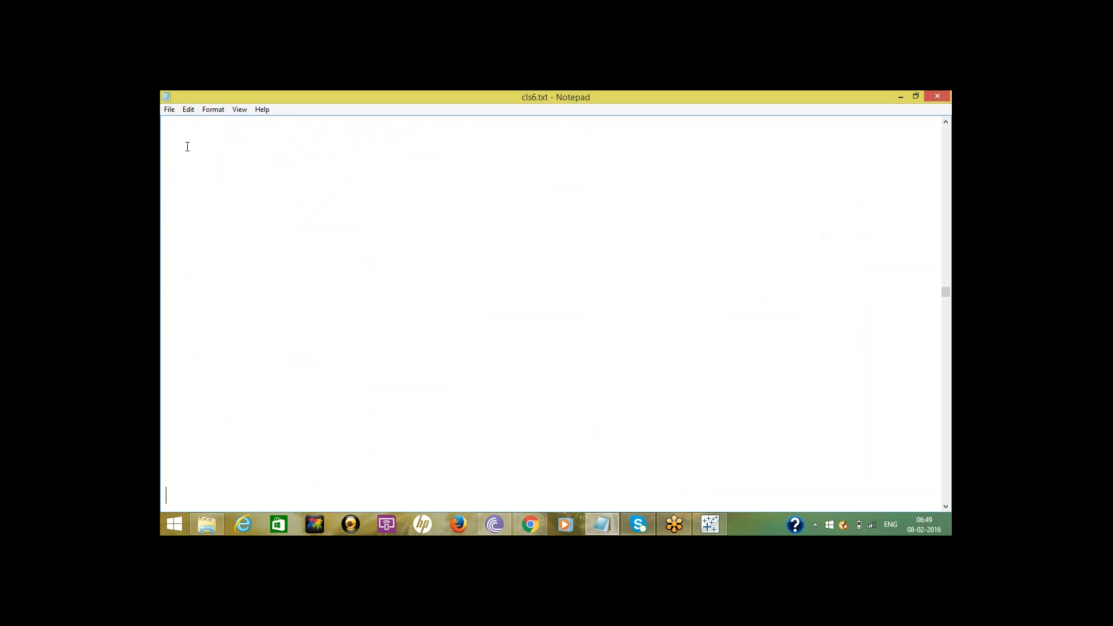
type("Cells ")
type("-------")
Add the note "-> Cells are the smallest individual components in the Data View" under the Cells heading.
type("-> ")
type("Cells a")
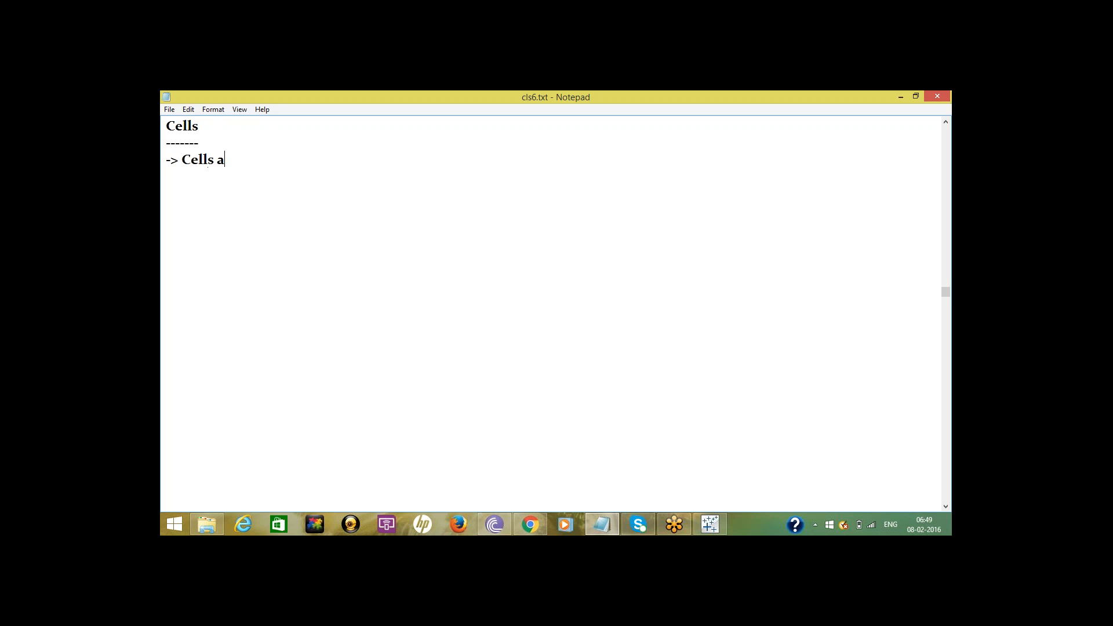
type("re the smalles")
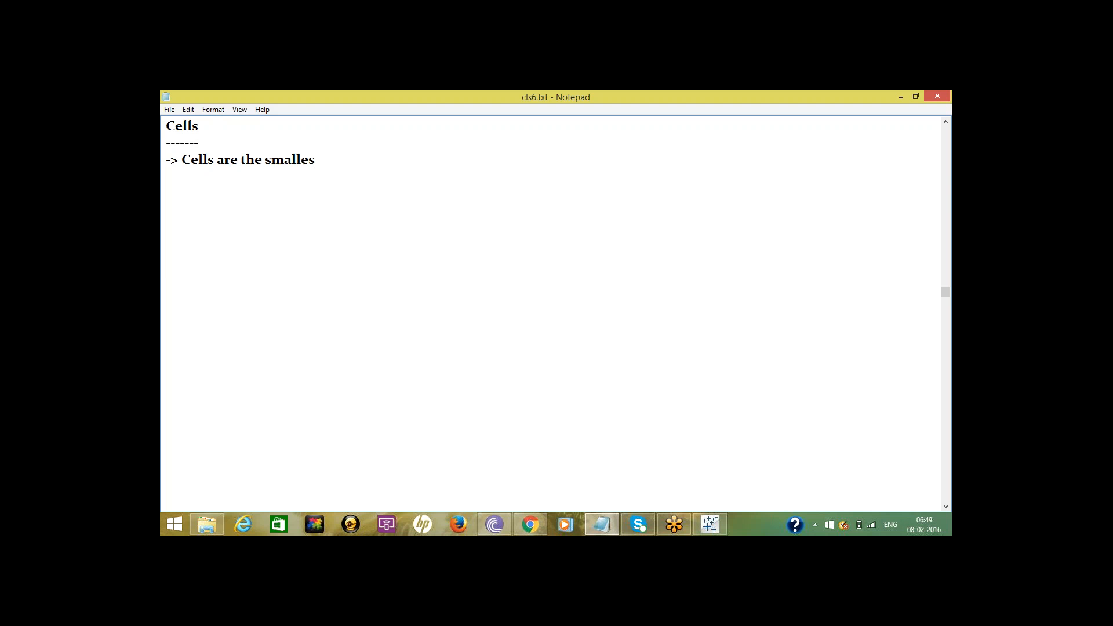
type("t individual co")
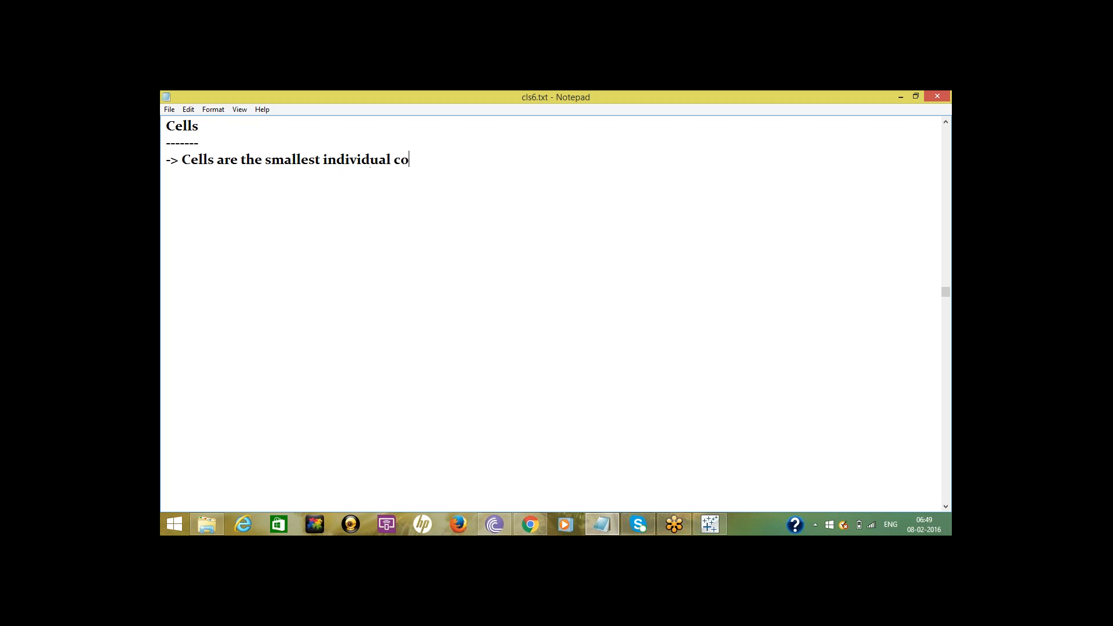
type("mponenets")
key("BackSpace")
key("BackSpace")
key("BackSpace")
type("ts in the ")
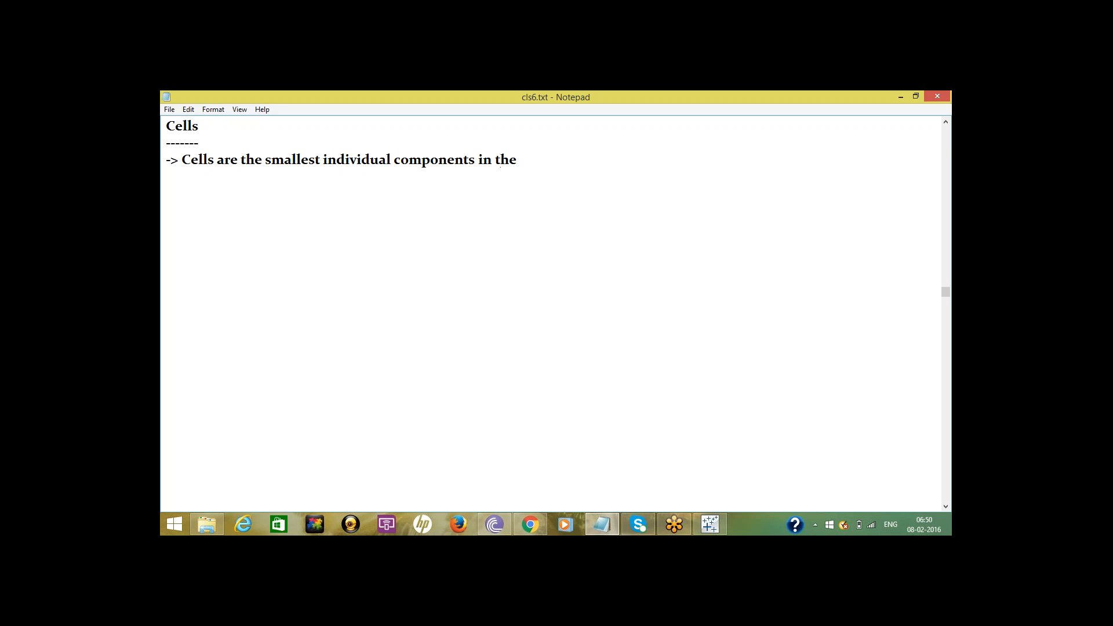
type("Data View")
Add a second Cells note reading "-> Collection of Cells is called as pane".
key("Return")
type("-> Col")
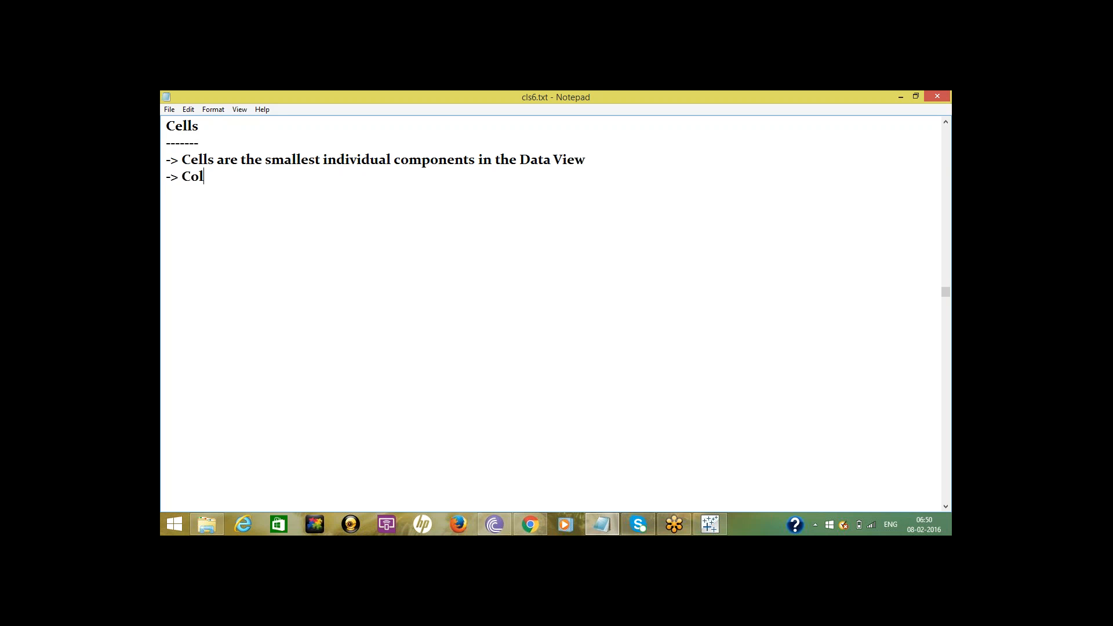
type("lection of Cells is called as pane")
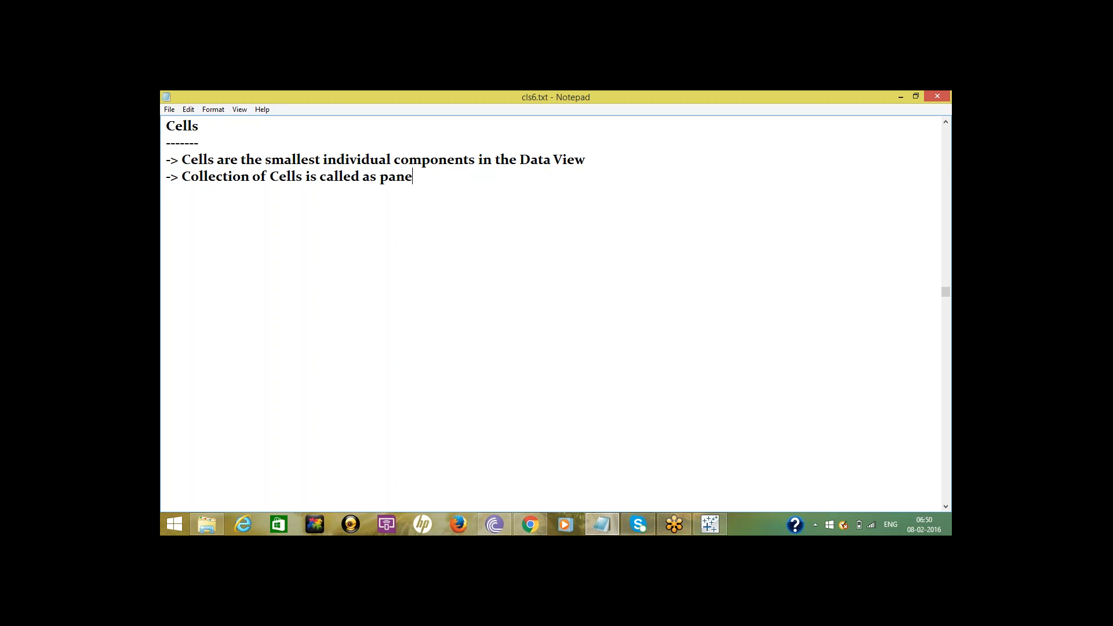
Add a third Cells note reading "-> Cell is the intersection of Row and Column" and leave blank lines below it.
type("-> Cell is the inter")
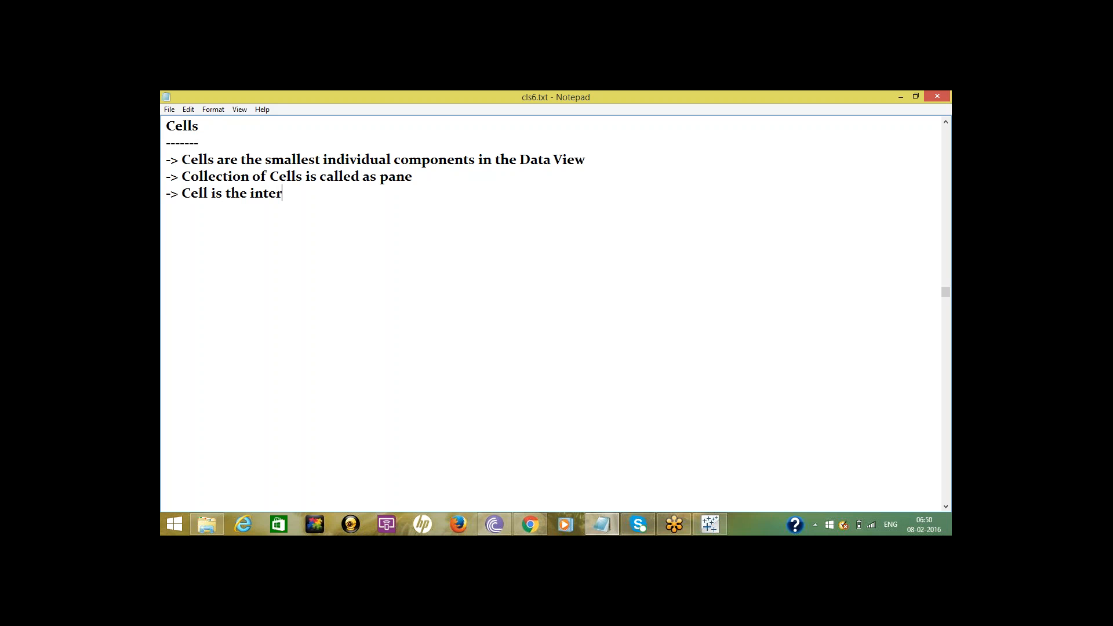
type("section of Row an d Column")
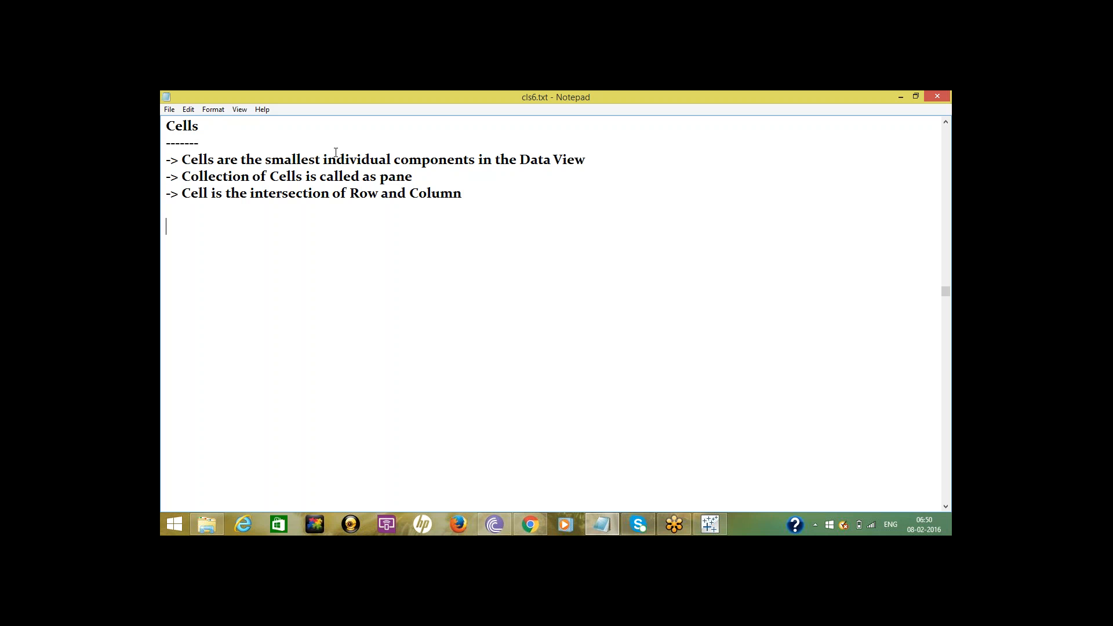
Switch to Tableau and inspect the details of individual state bars as cells in the 2010 and 2011 panes.
left_click(709, 524)
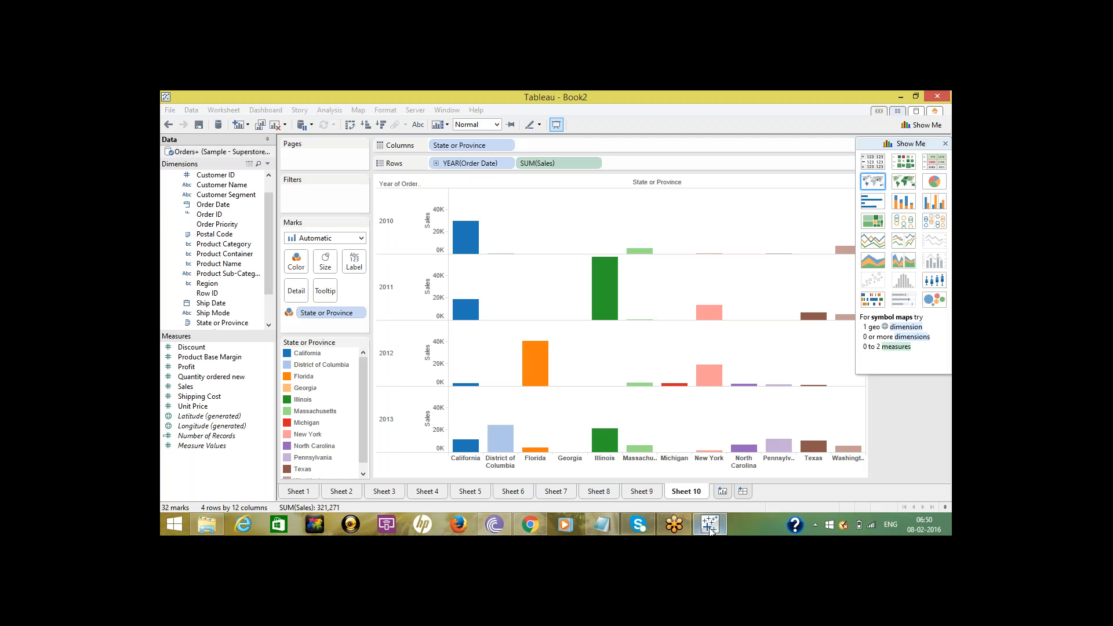
mouse_move(460, 242)
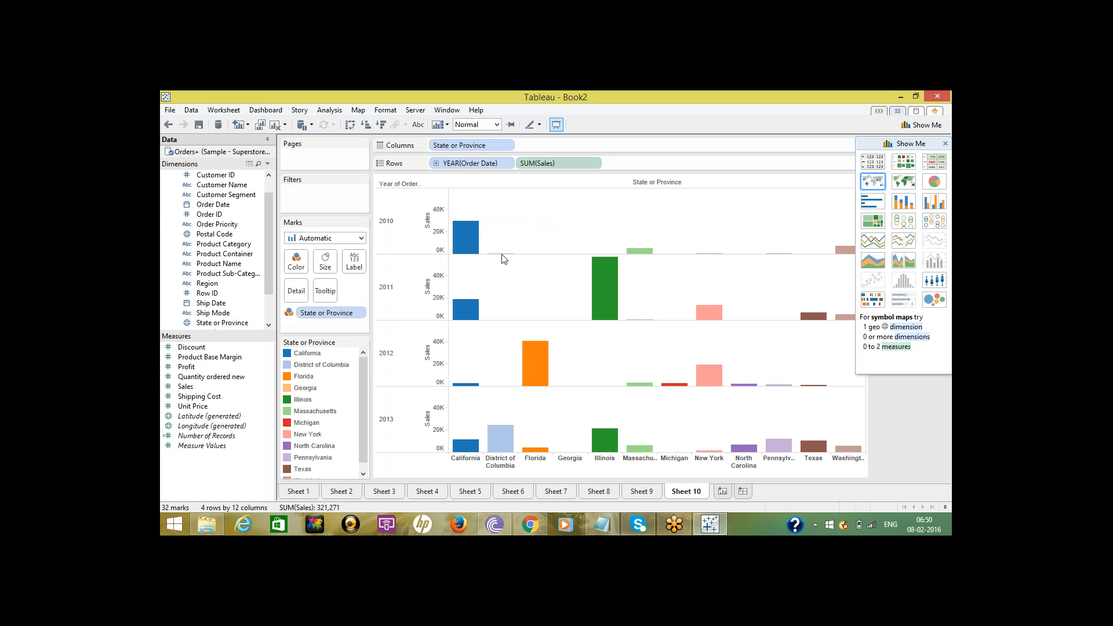
mouse_move(507, 258)
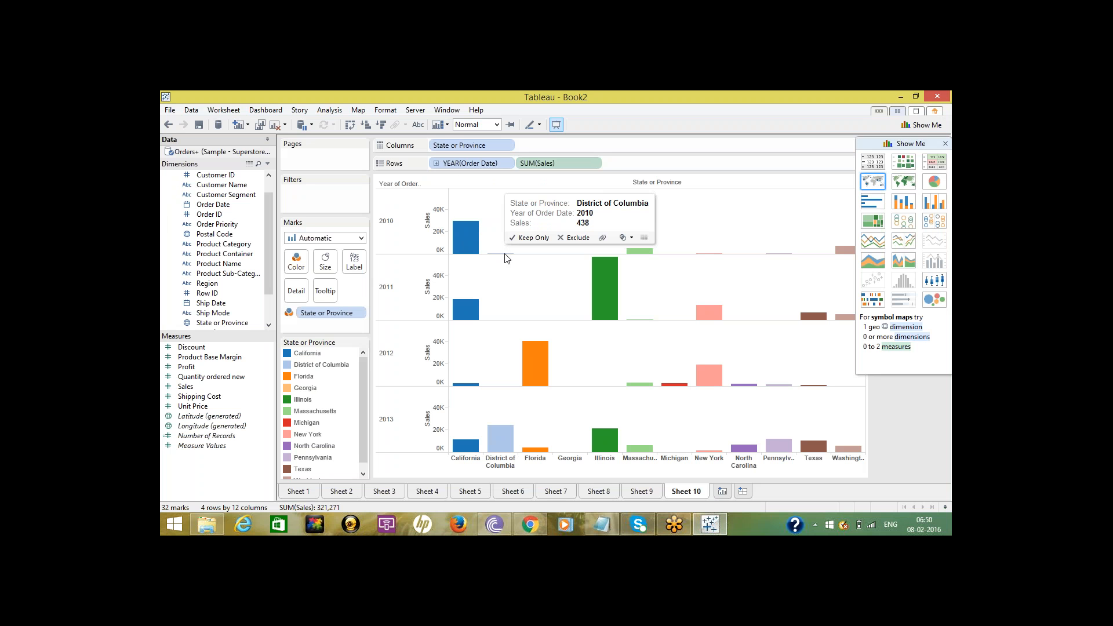
mouse_move(466, 317)
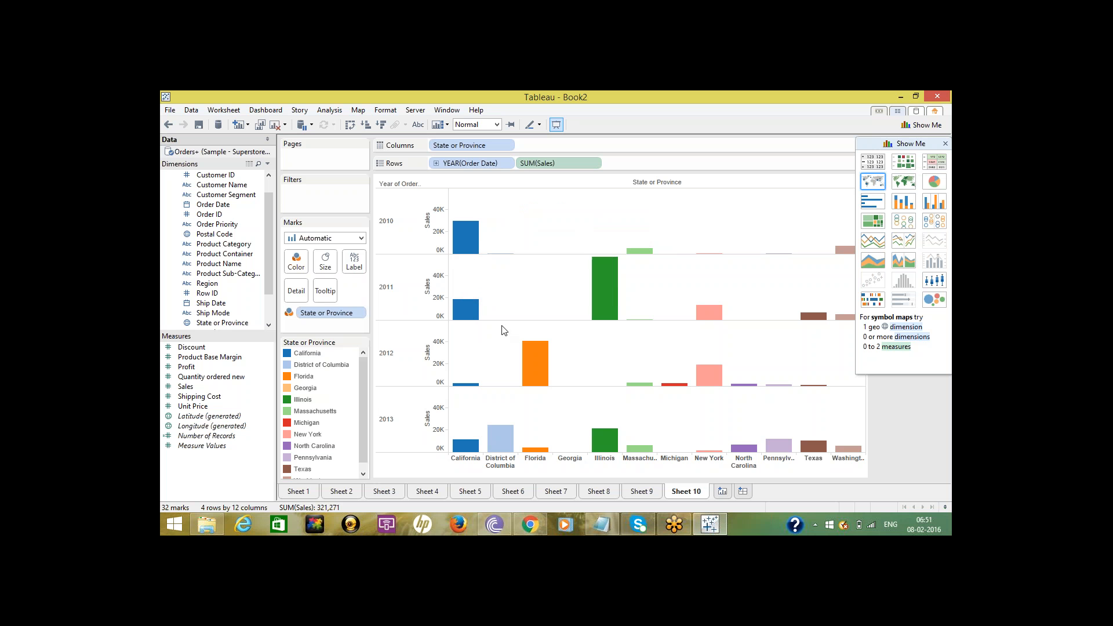
mouse_move(608, 310)
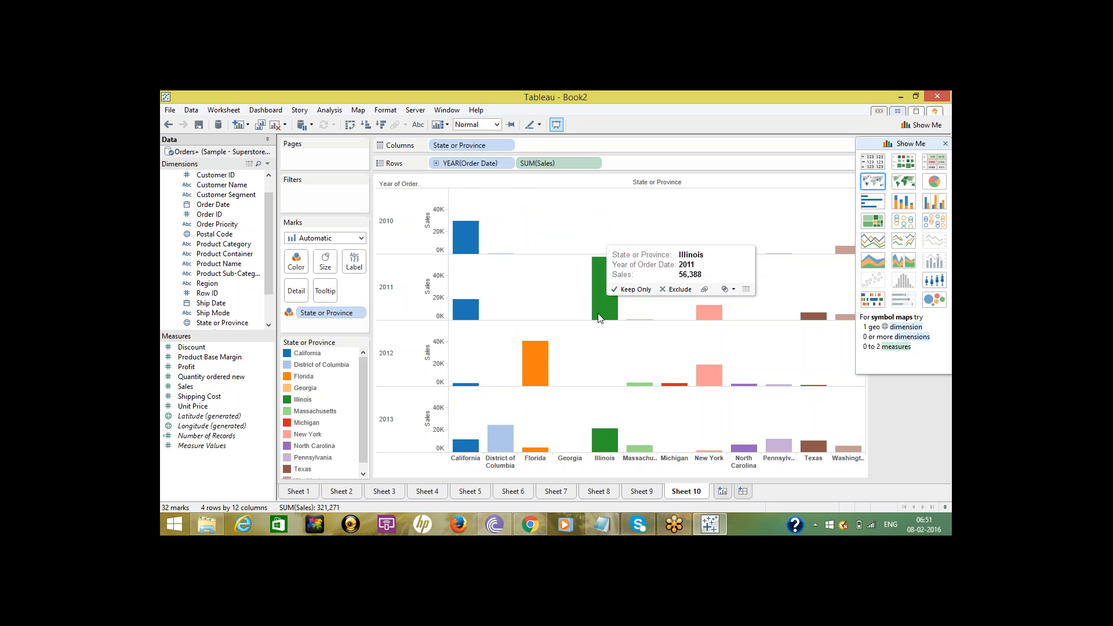
mouse_move(463, 232)
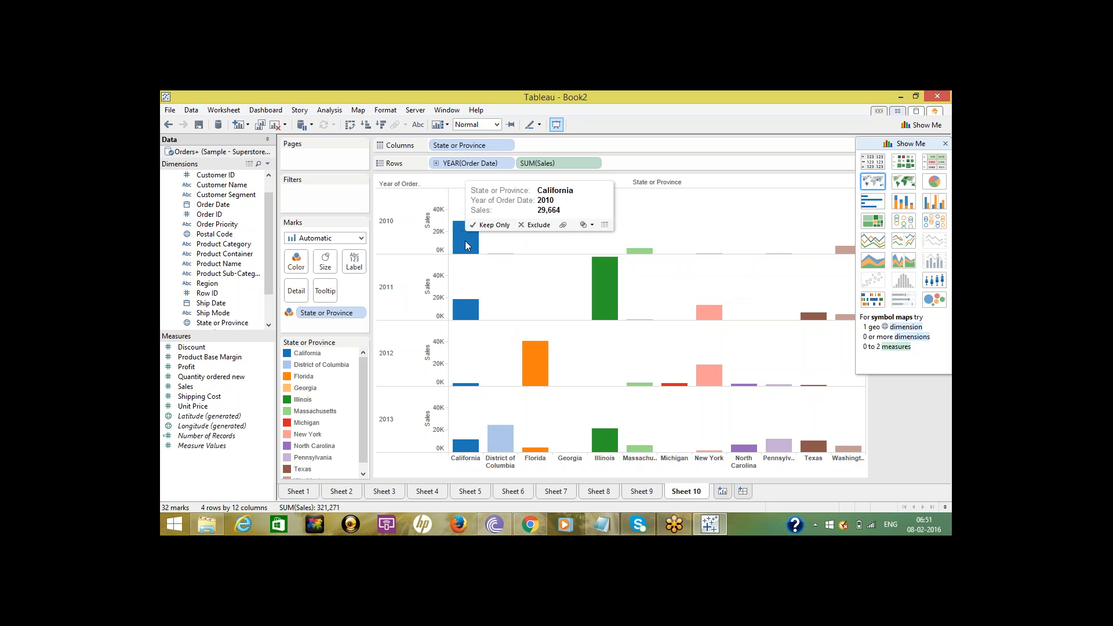
Exclude the California 2010 and Illinois 2011 cells from the chart.
right_click(465, 241)
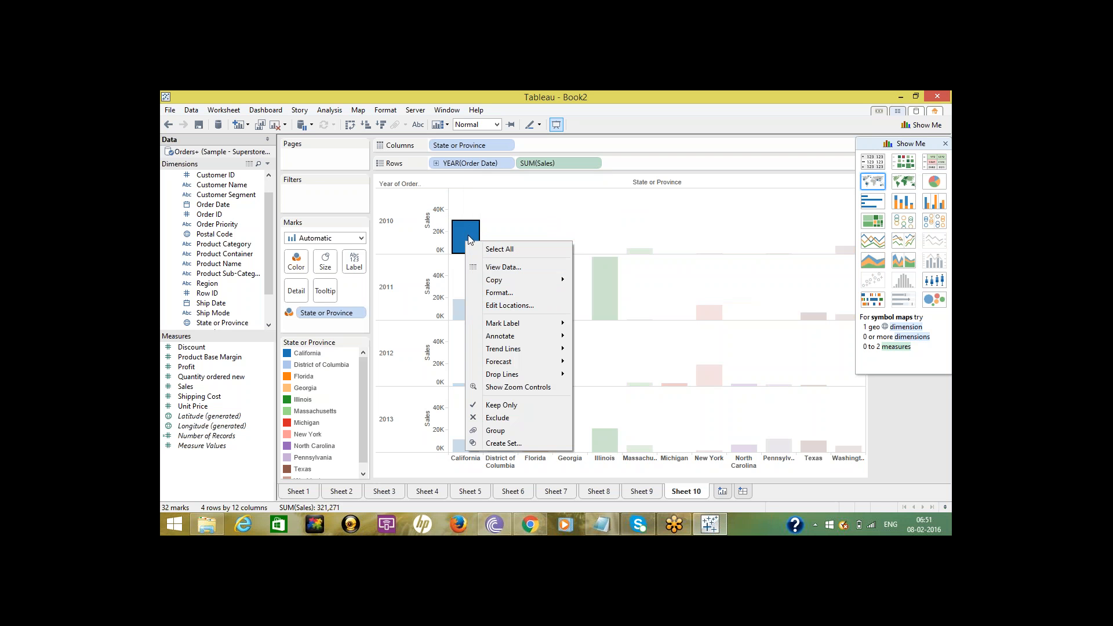
left_click(369, 172)
mouse_move(464, 228)
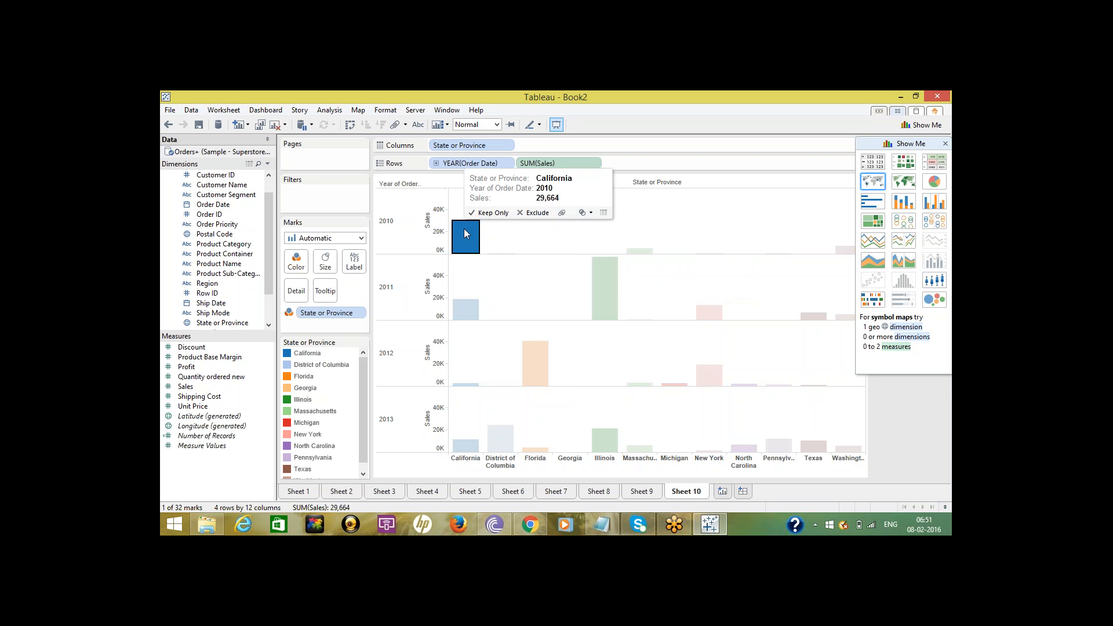
left_click(537, 213)
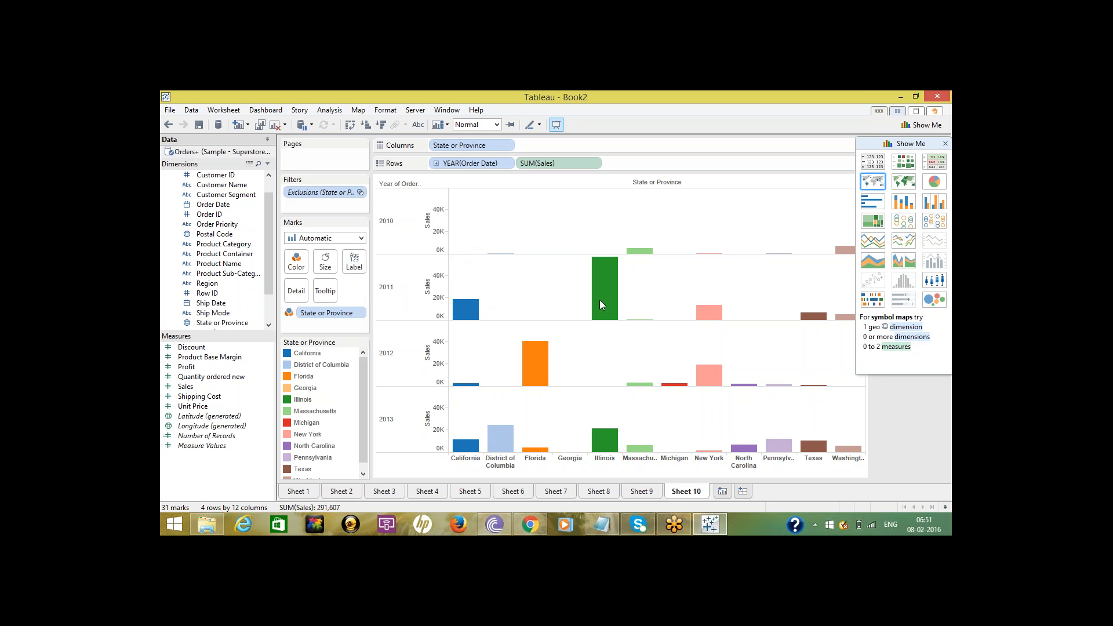
mouse_move(600, 293)
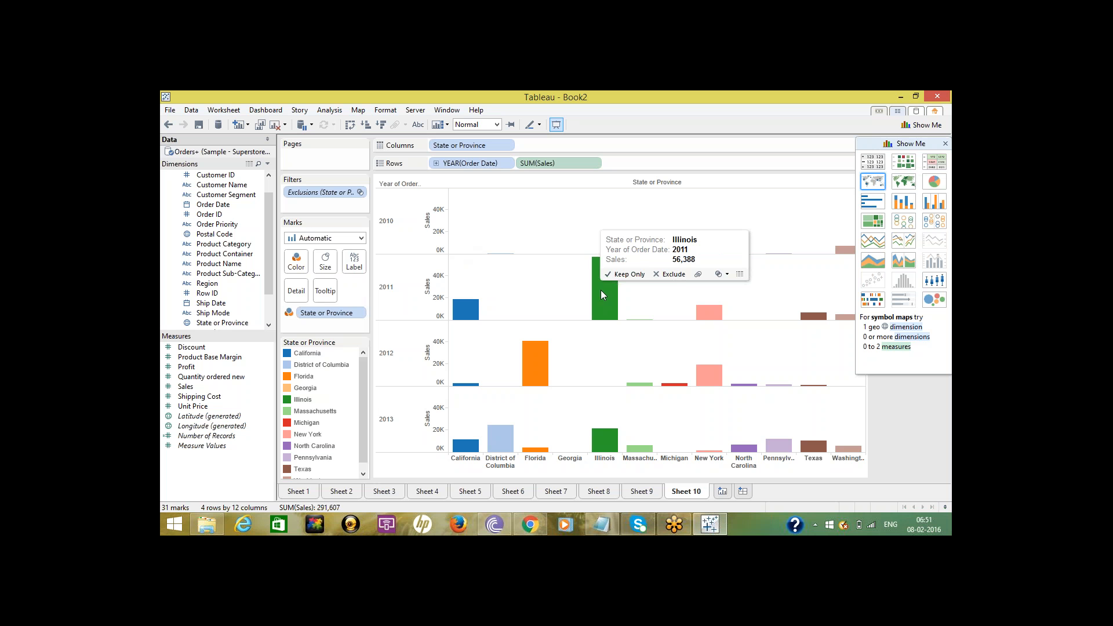
left_click(672, 274)
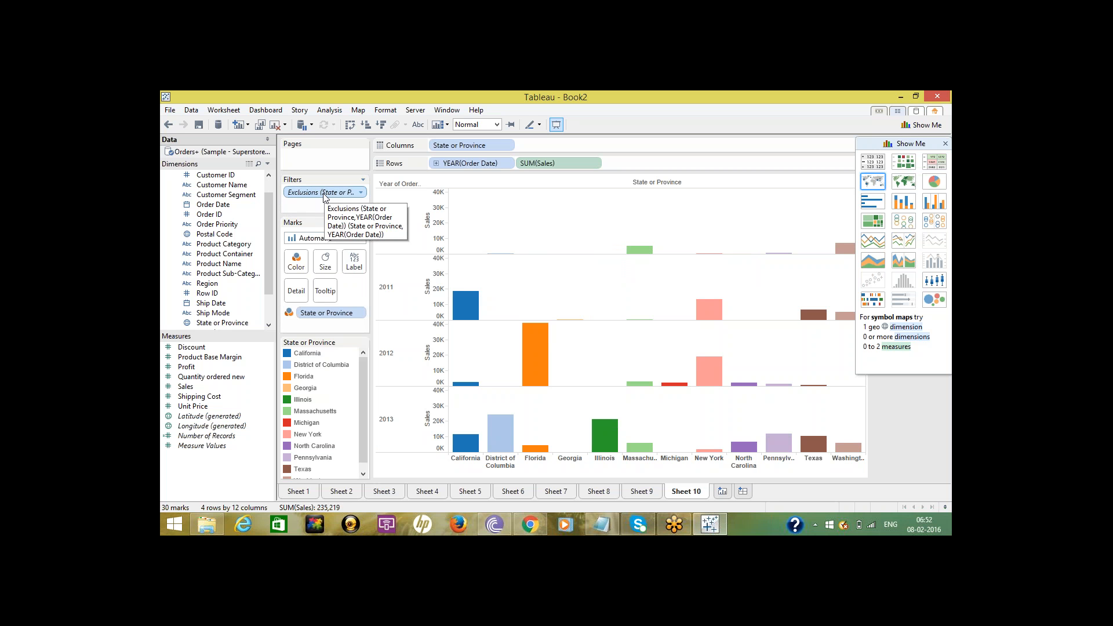
Remove the exclusions filter from the sheet and undo that removal.
left_click_drag(323, 197, 454, 237)
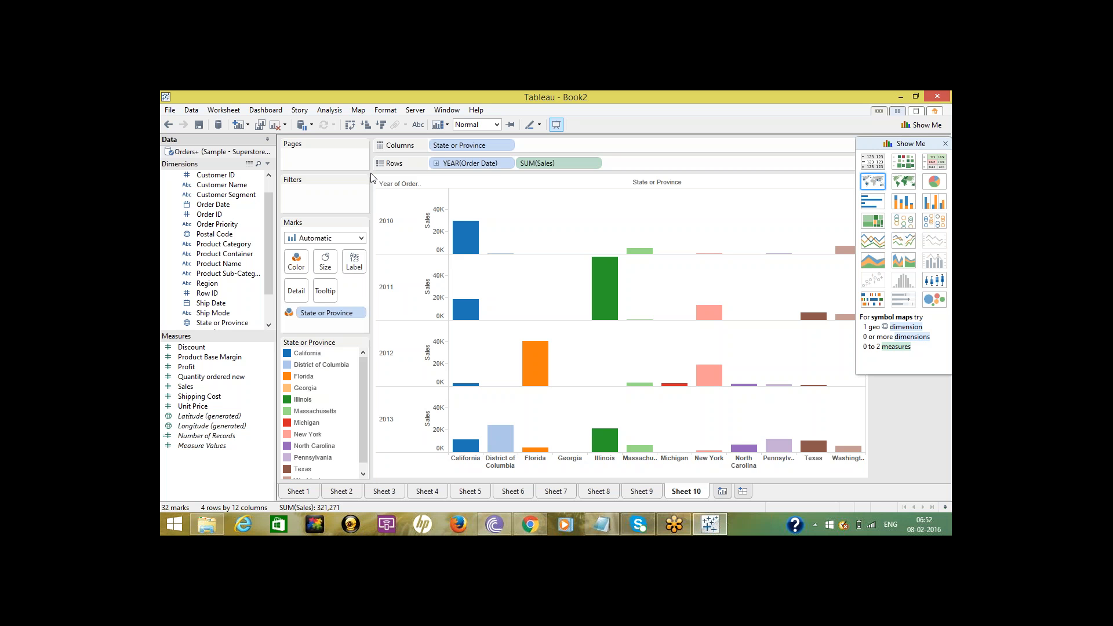
key("ctrl+z")
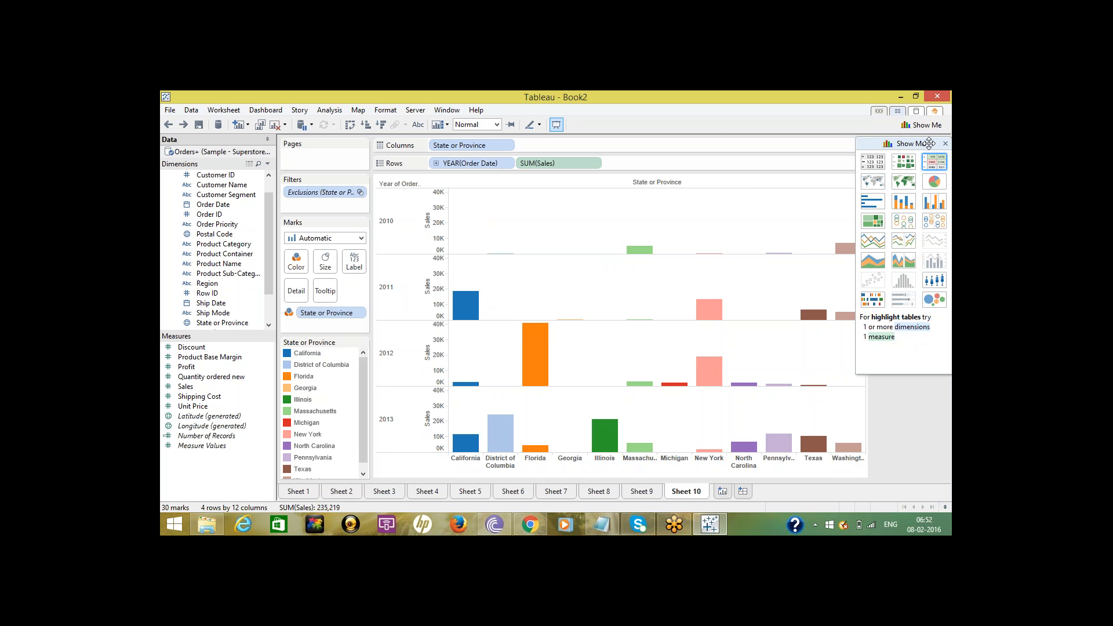
Show a quick filter for the excluded state and year combinations, and remove the exclusions filter from the sheet.
left_click_drag(927, 144, 678, 142)
right_click(315, 193)
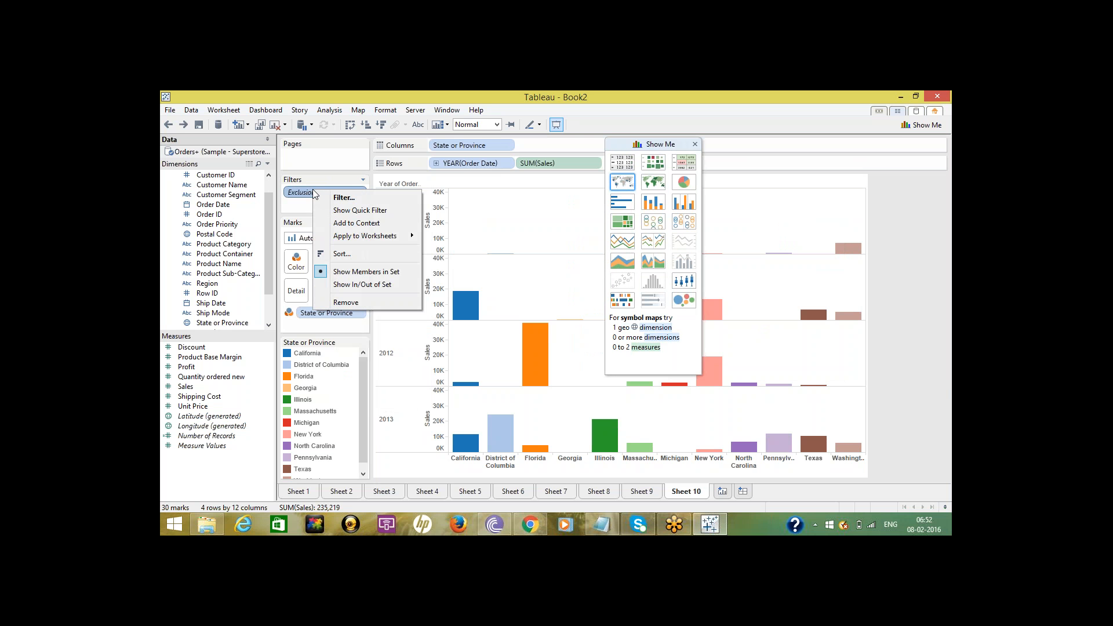
left_click(356, 215)
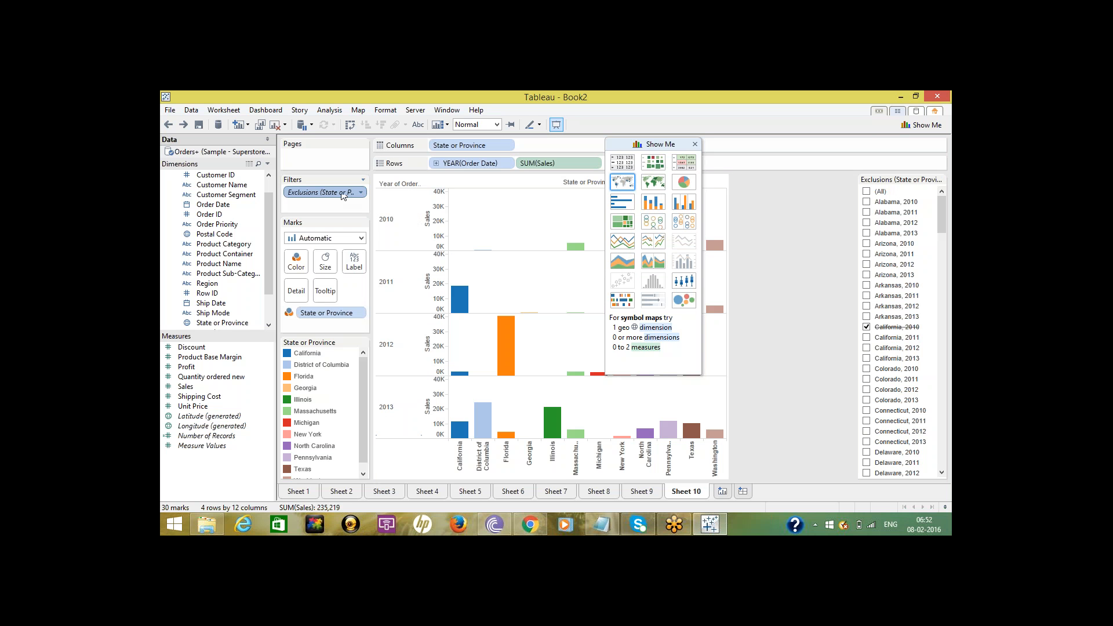
left_click_drag(345, 192, 174, 427)
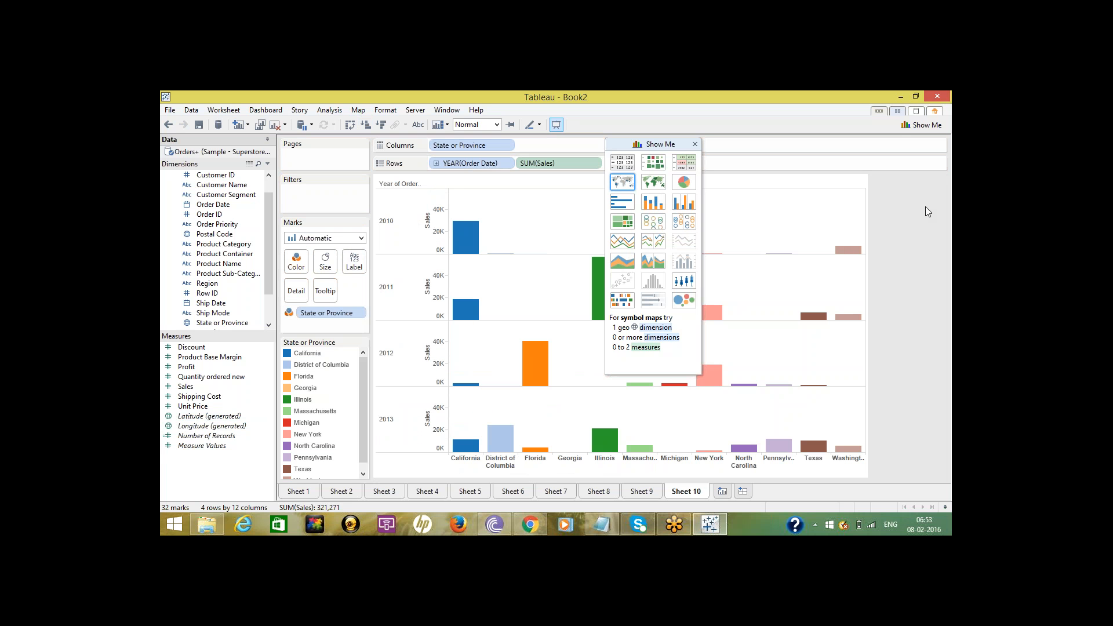
Close Show Me, switch to Notepad and add the heading "Marks Card" underlined with dashes further below the Cells notes.
left_click(694, 143)
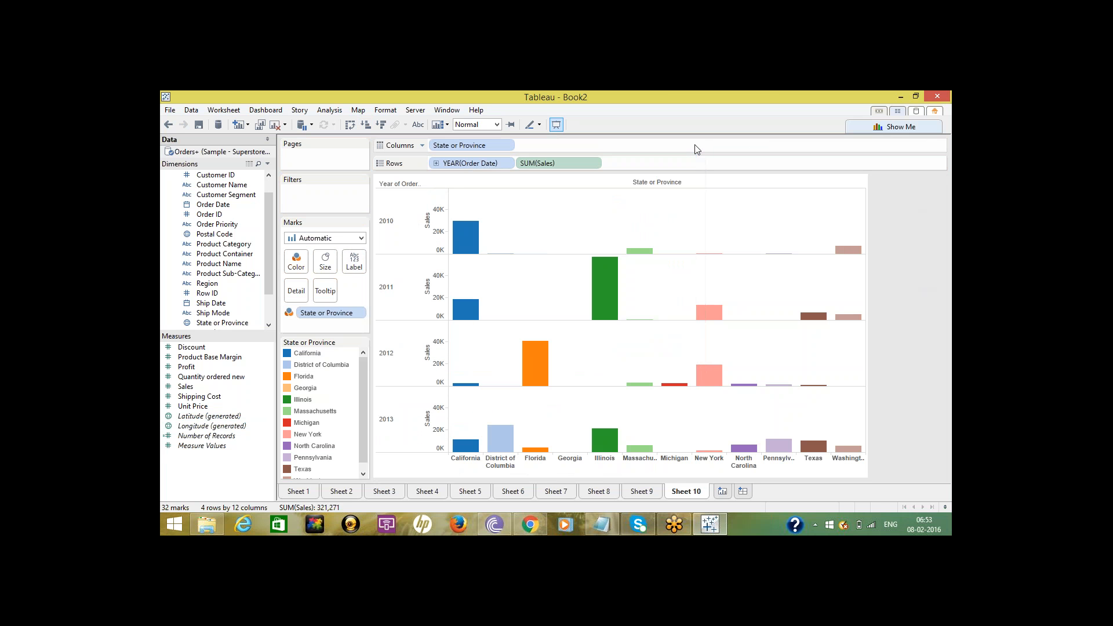
left_click(602, 524)
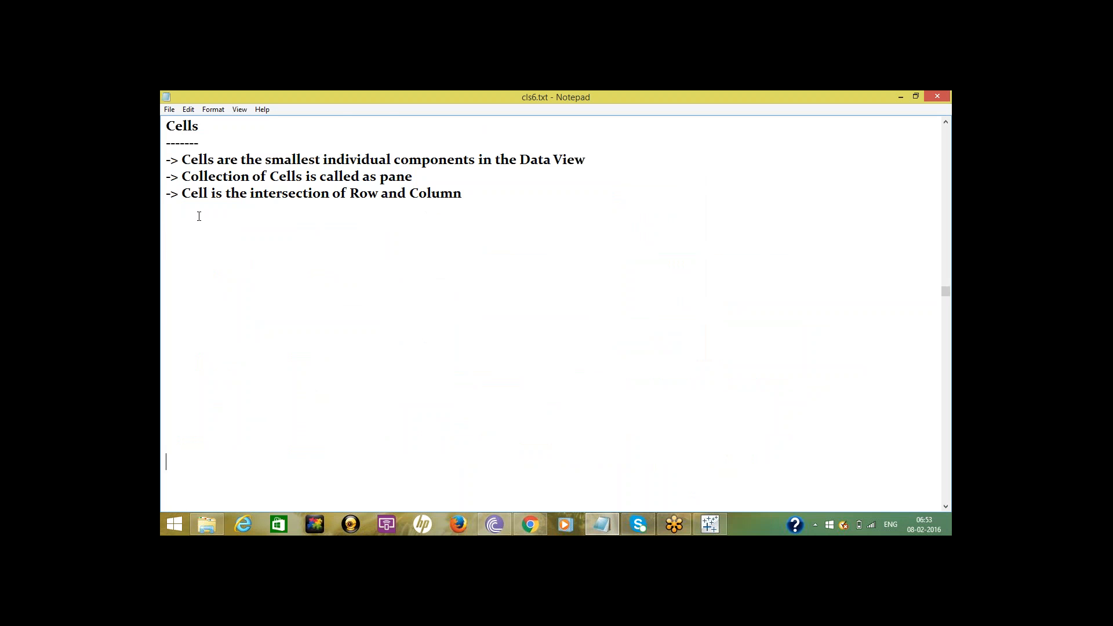
key("Down")
key("Down")
key("Down")
key("Down")
key("Down")
key("Down")
key("Down")
key("Down")
key("Down")
key("Down")
key("Down")
key("Down")
key("Down")
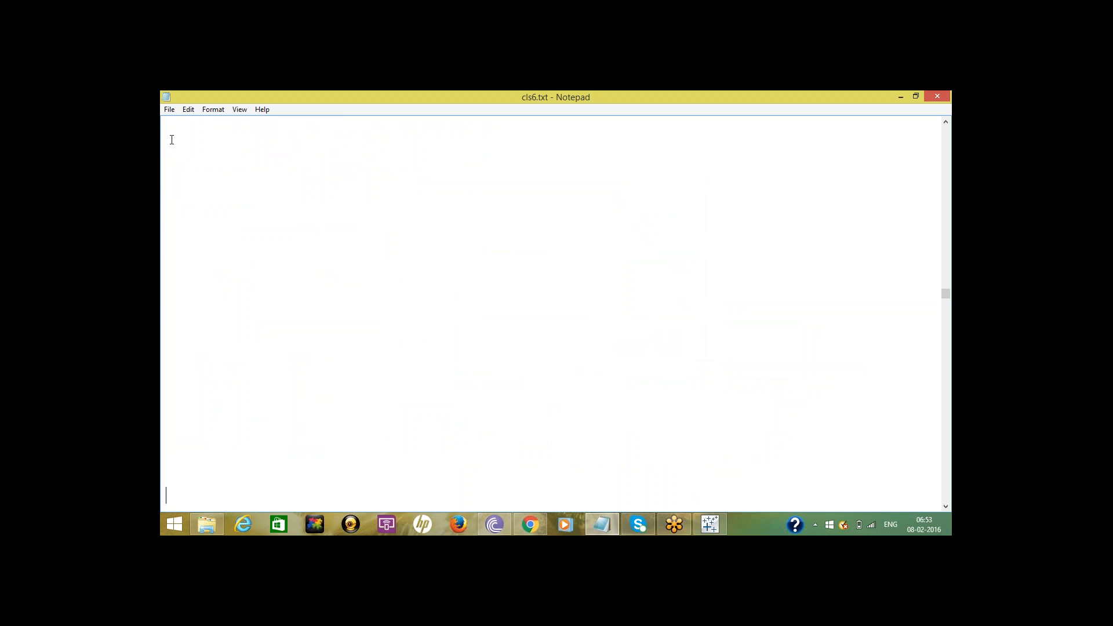
type("Marks Ca")
type("rd ")
type("----------------")
key("Return")
Add the note "-> If we drag any field to the Data View, the Data displays using marks card" under the Marks Card heading.
type("-> ")
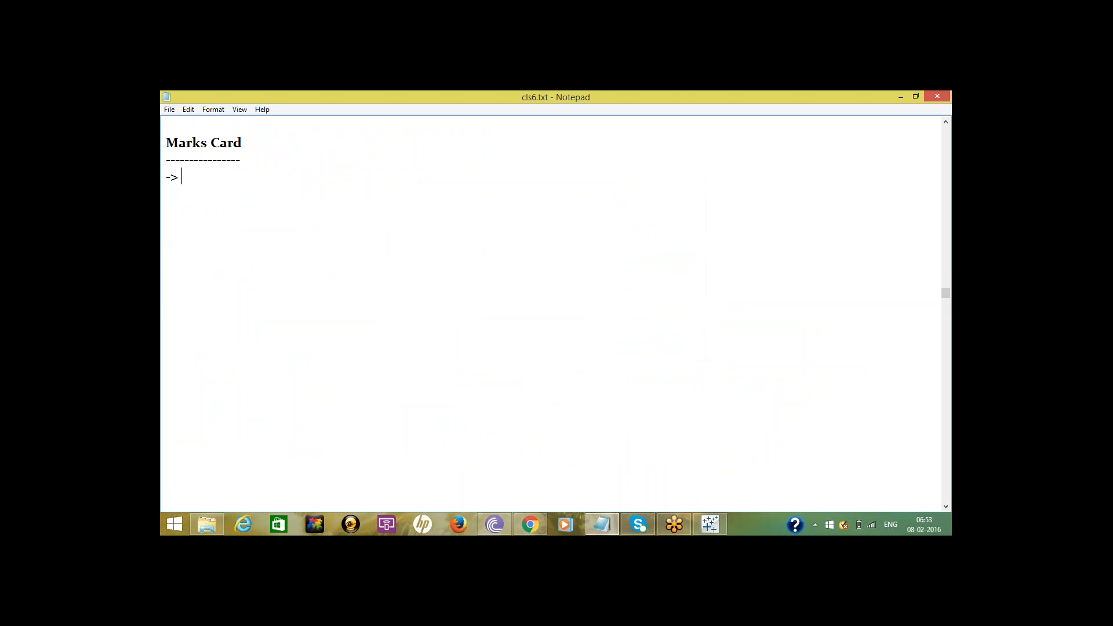
type("If we drag any field o")
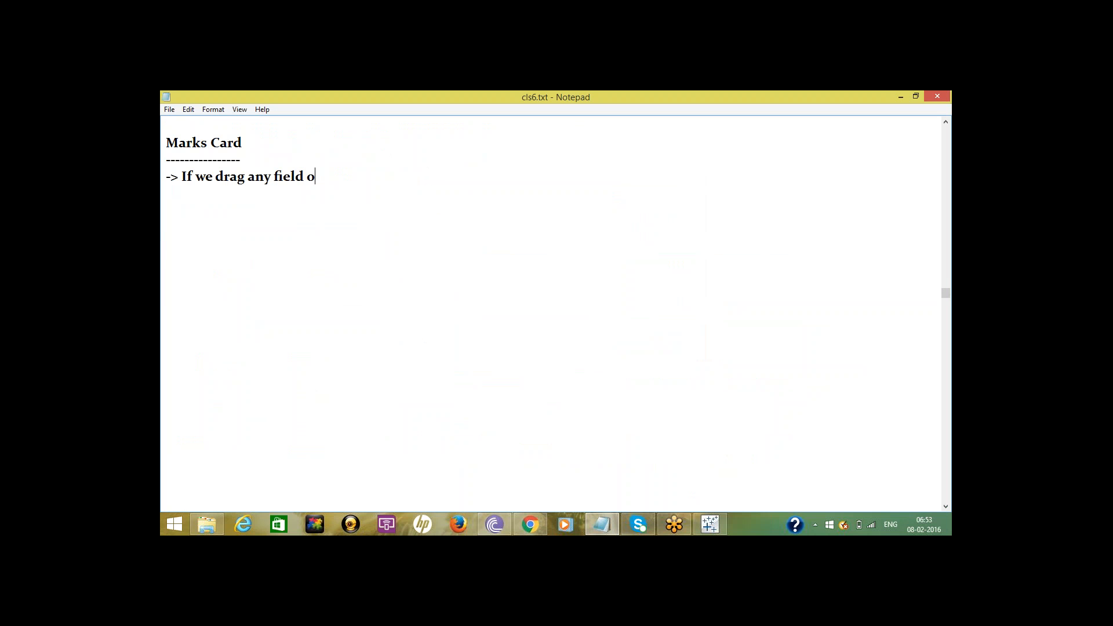
key("BackSpace")
type("to the Data View, ")
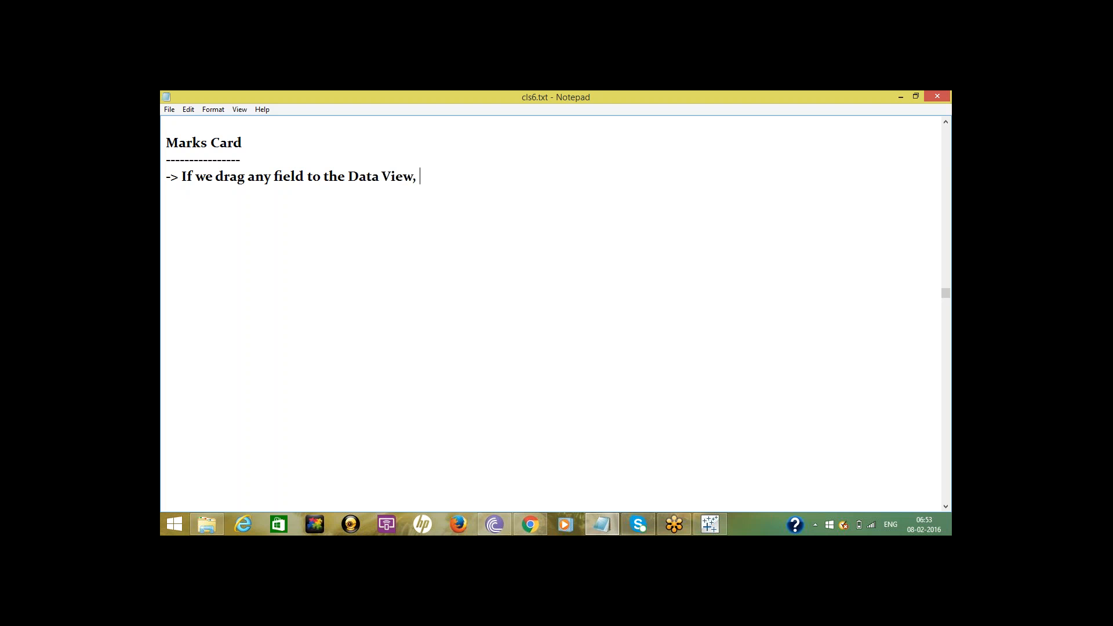
type("the Dat")
key("BackSpace")
key("BackSpace")
type("ata displays using")
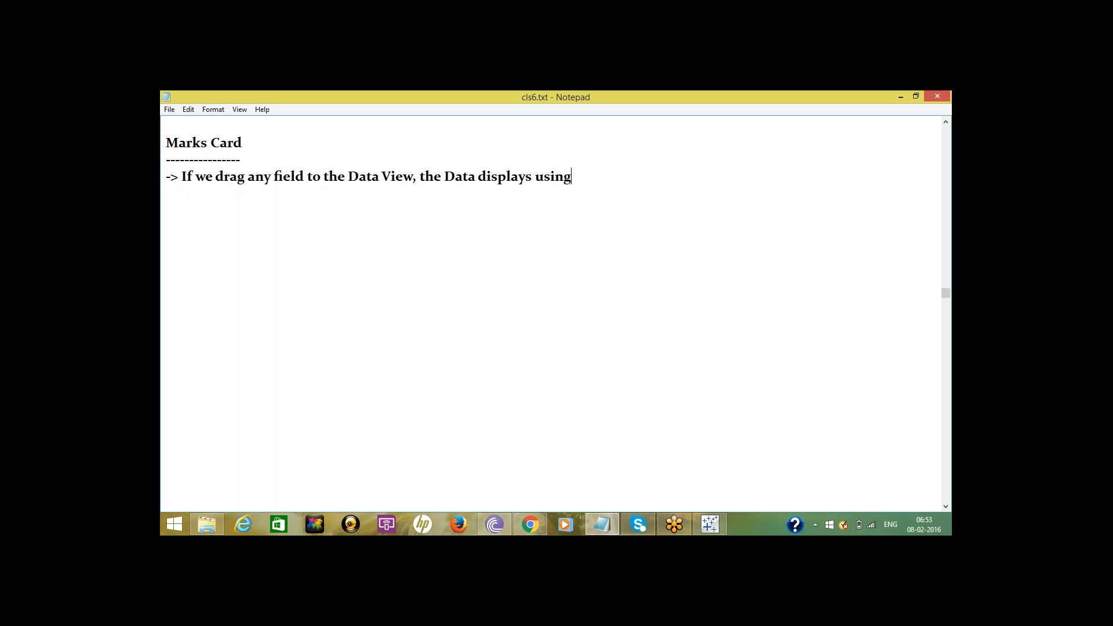
type(" mart")
key("BackSpace")
type("ks card")
key("Return")
Switch to Tableau and create a new worksheet charting Sales on Rows by Region on Columns.
left_click(710, 525)
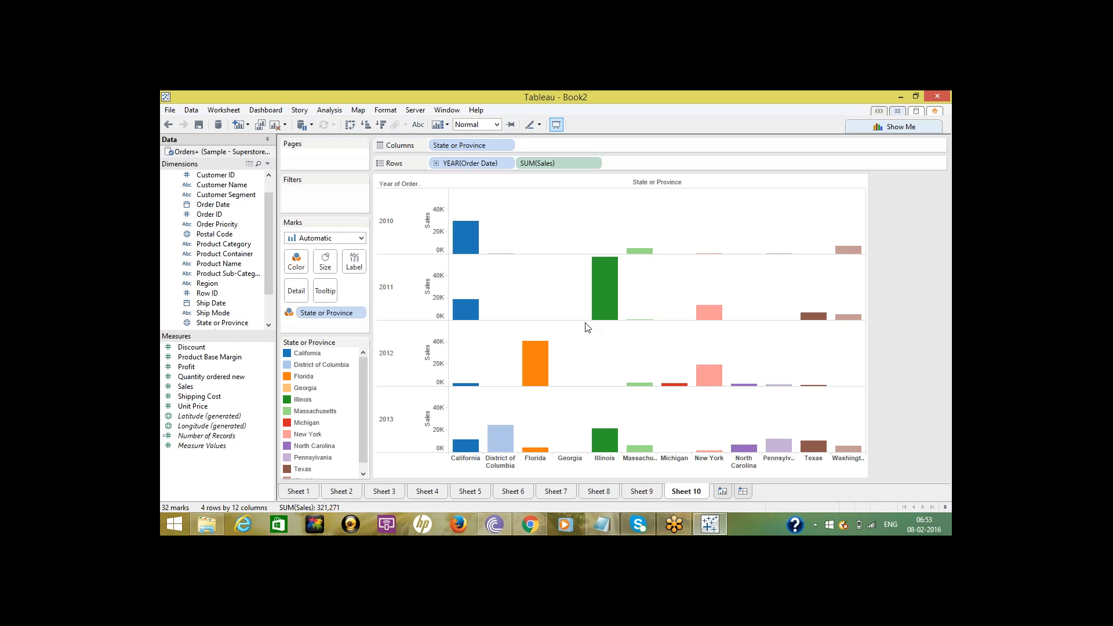
left_click(722, 491)
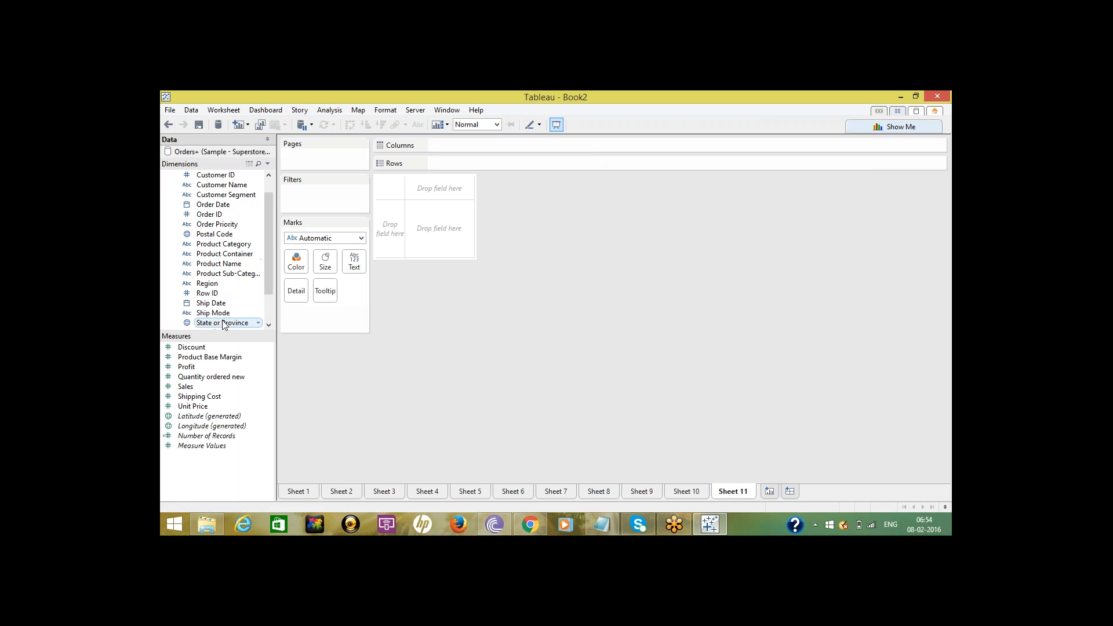
left_click(212, 284)
left_click_drag(469, 150, 469, 146)
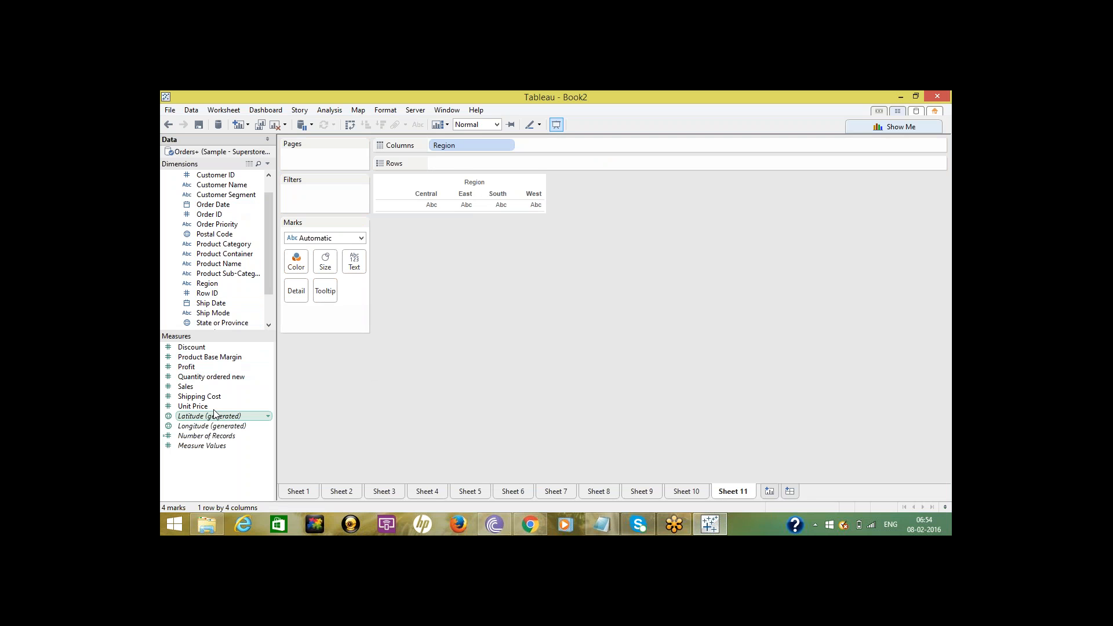
left_click_drag(225, 386, 459, 164)
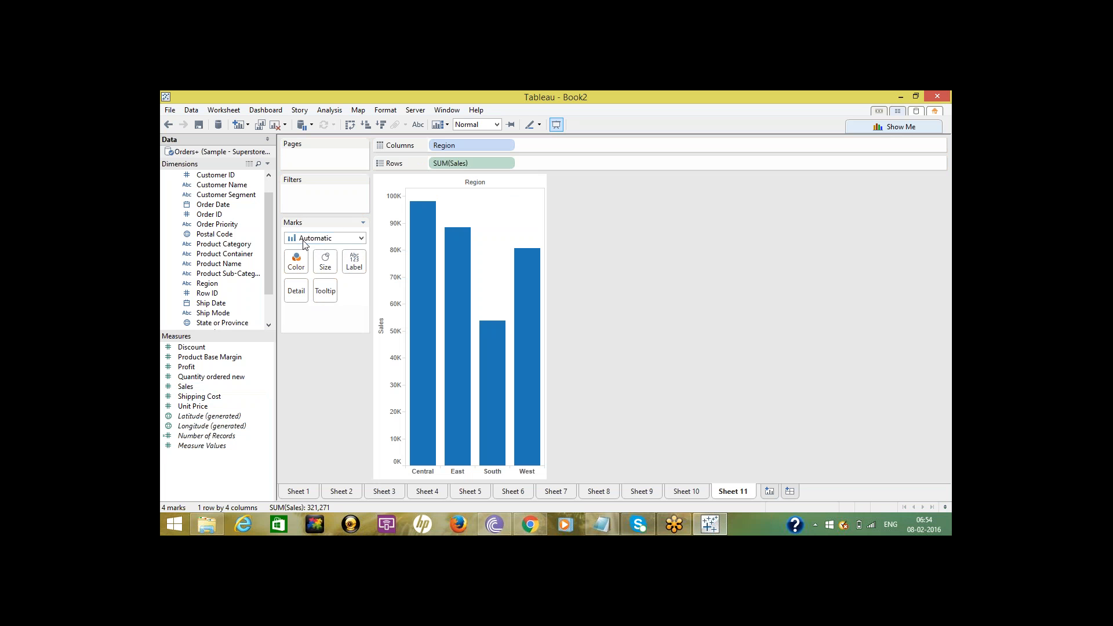
Change the chart's mark type to Line and to Text, and show Sales as the mark text.
left_click(359, 239)
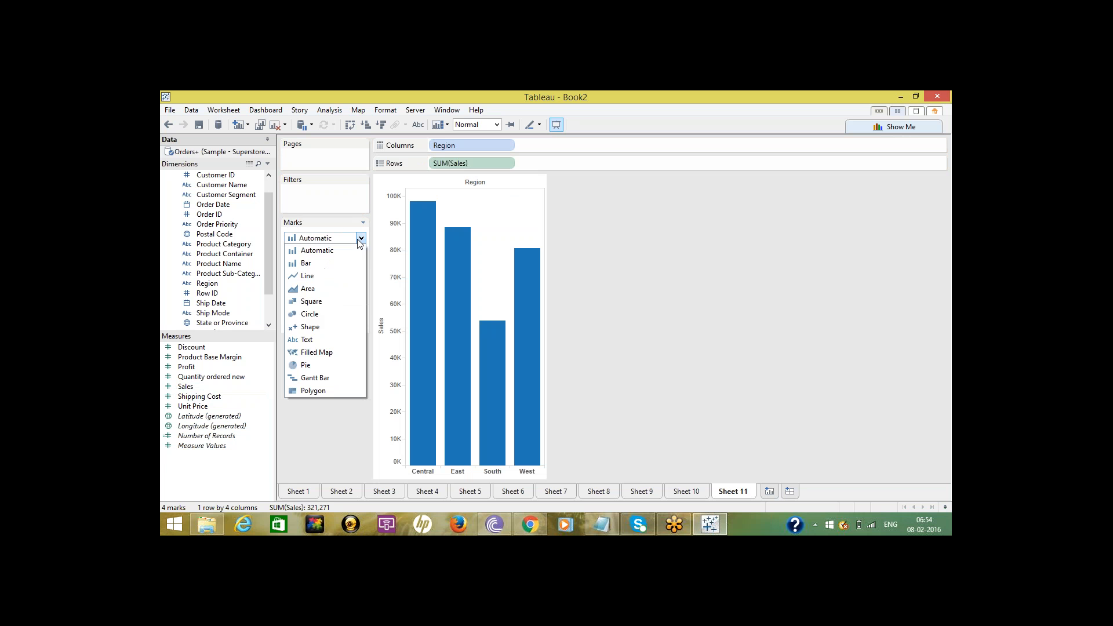
left_click(311, 274)
left_click(360, 238)
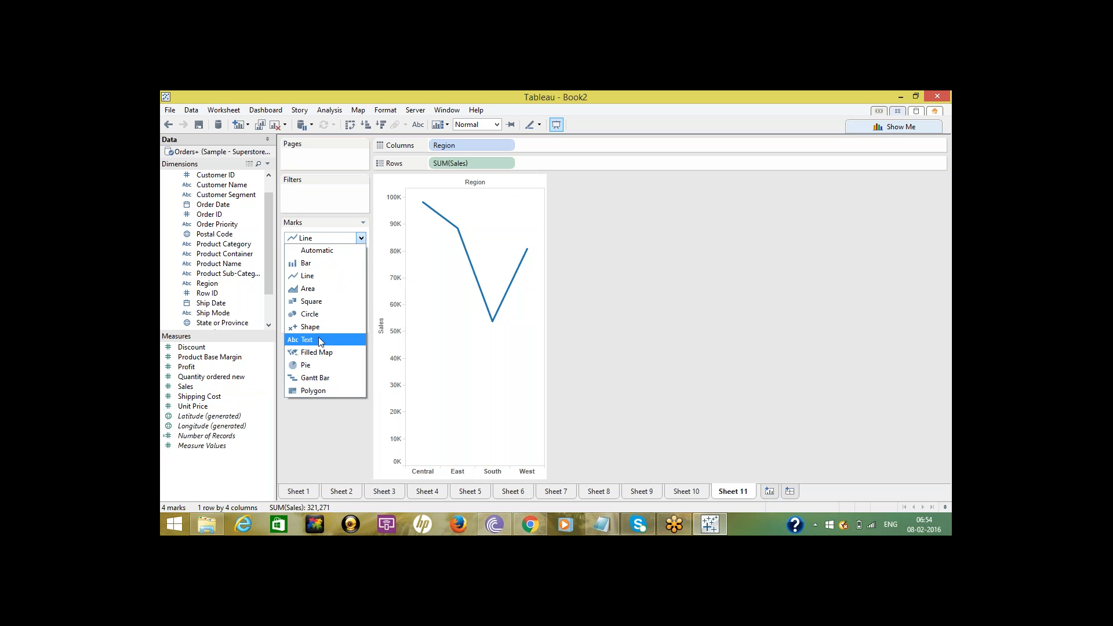
left_click(318, 340)
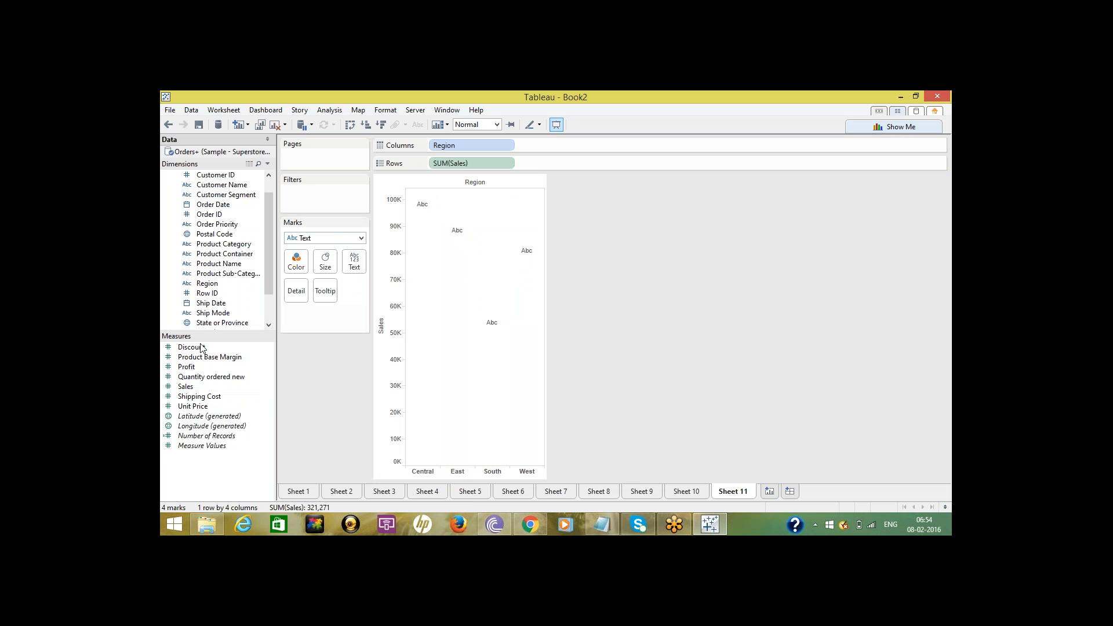
left_click_drag(184, 389, 354, 262)
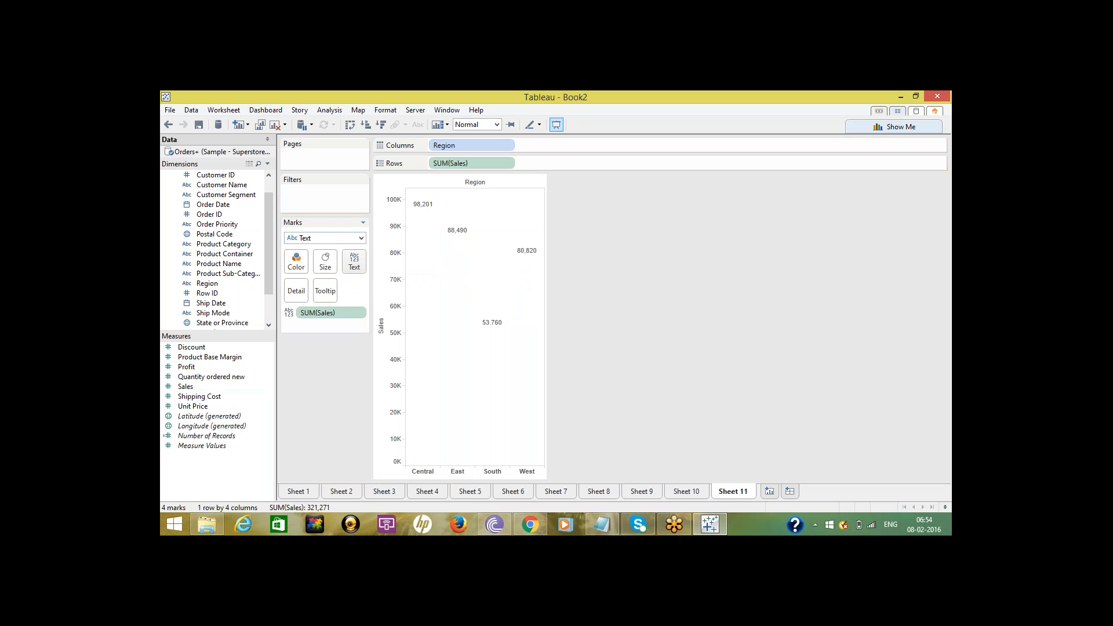
Change the mark type of the Region sales chart to Pie.
left_click(361, 238)
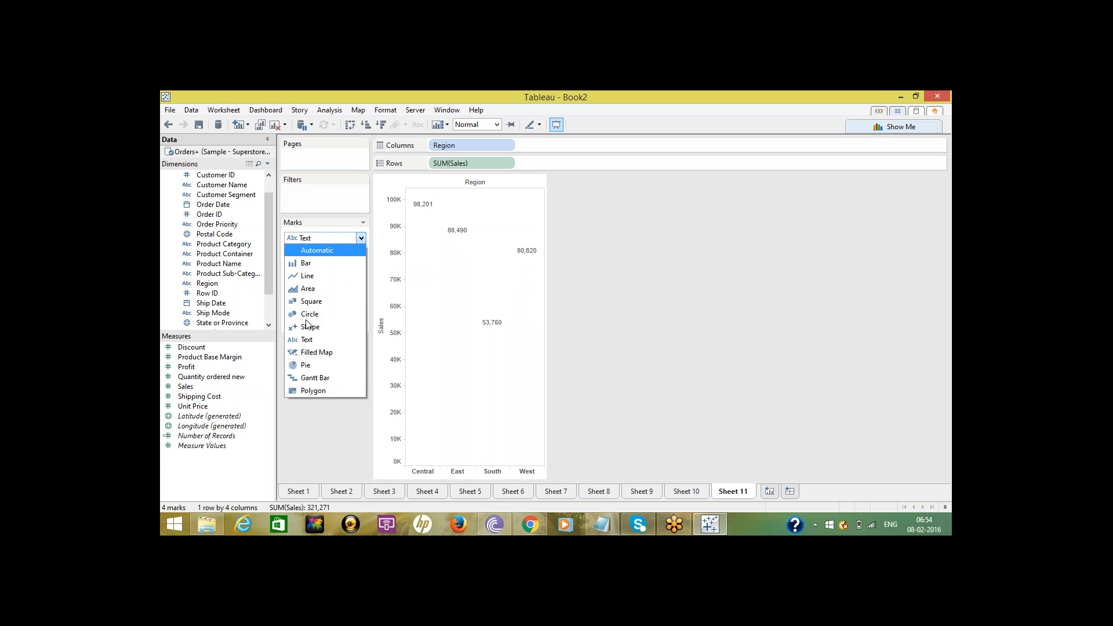
left_click(306, 365)
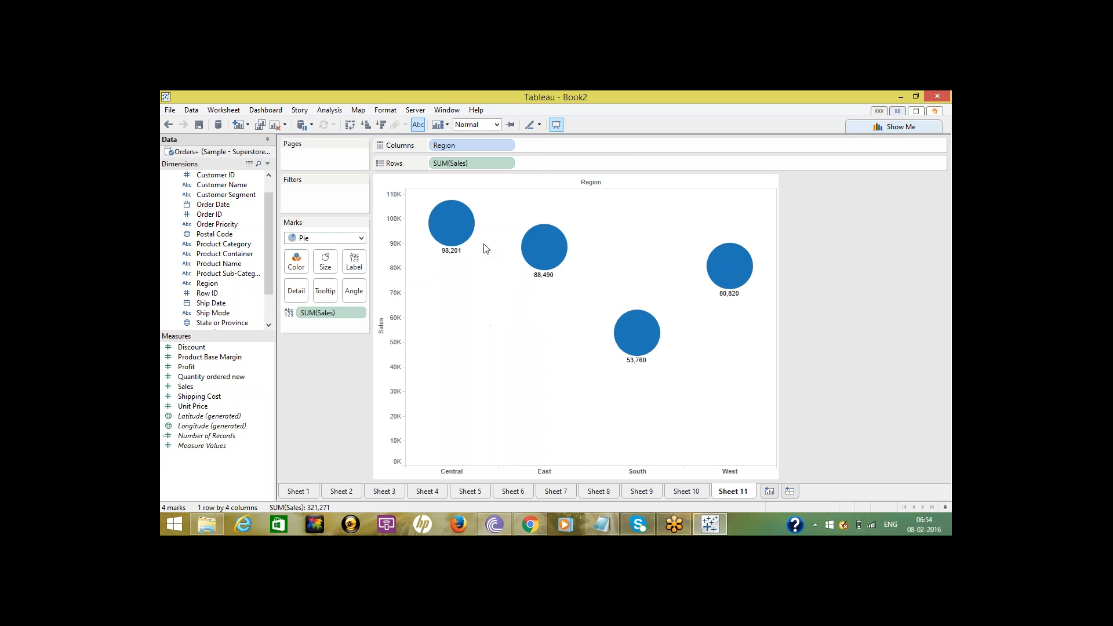
Change the mark type of the Region sales chart to Square and then to Bar.
left_click(360, 239)
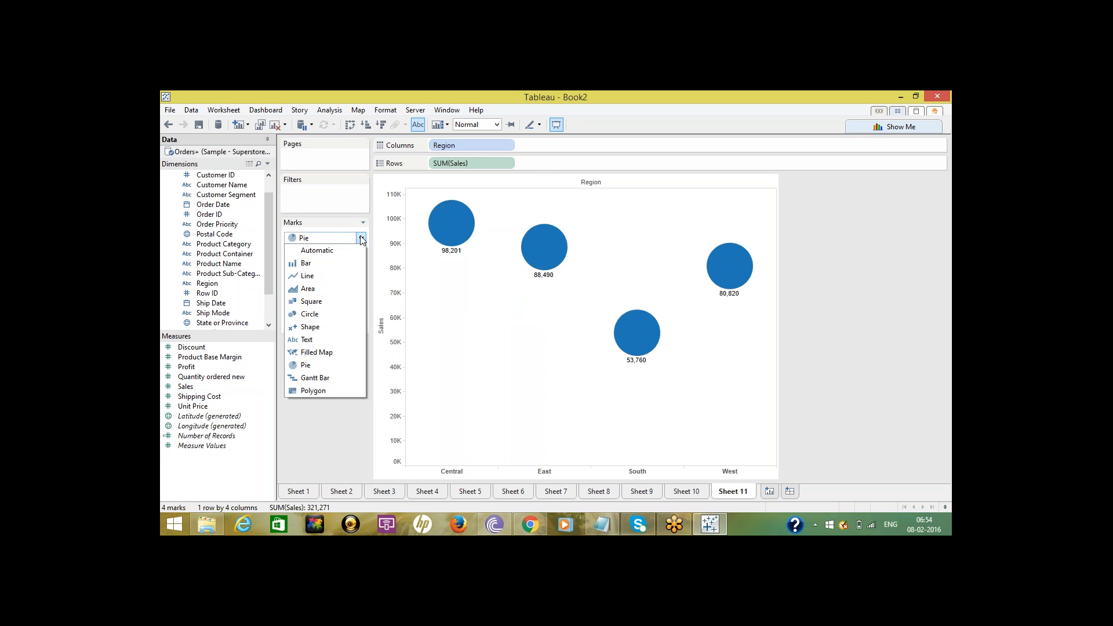
left_click(314, 300)
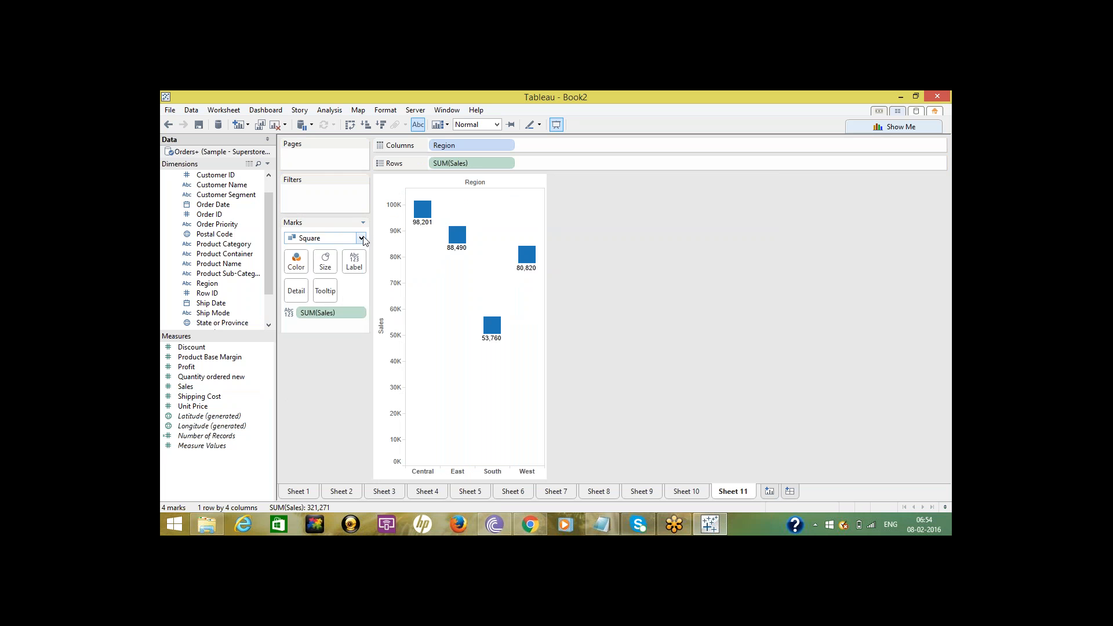
left_click(361, 238)
left_click(334, 262)
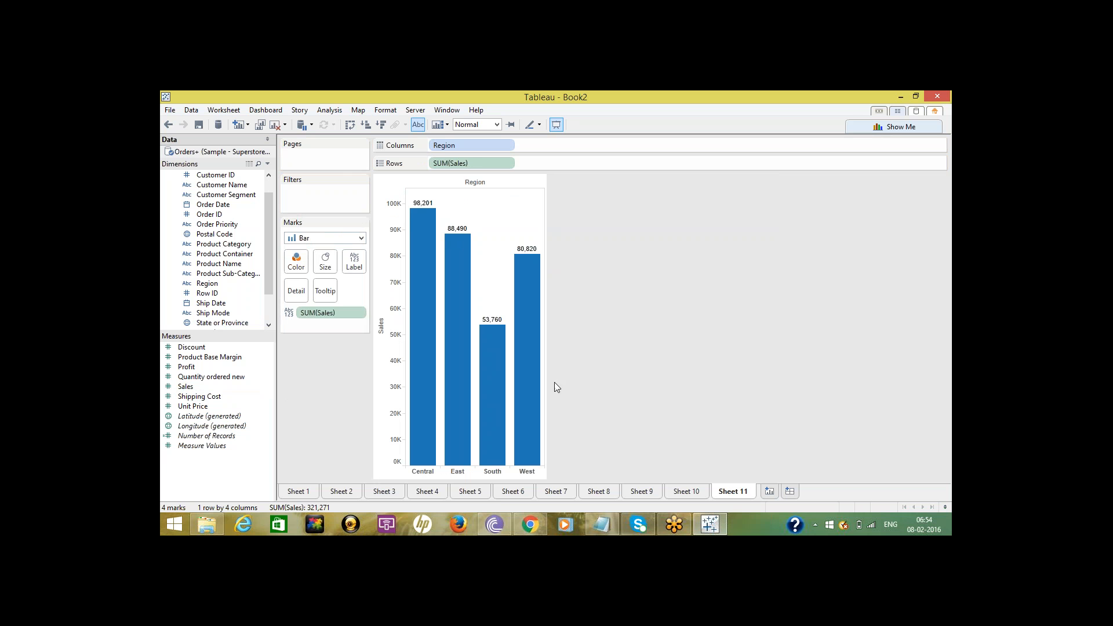
Switch to Notepad and add a "Title" heading underlined with dashes below the Marks Card note.
mouse_move(599, 524)
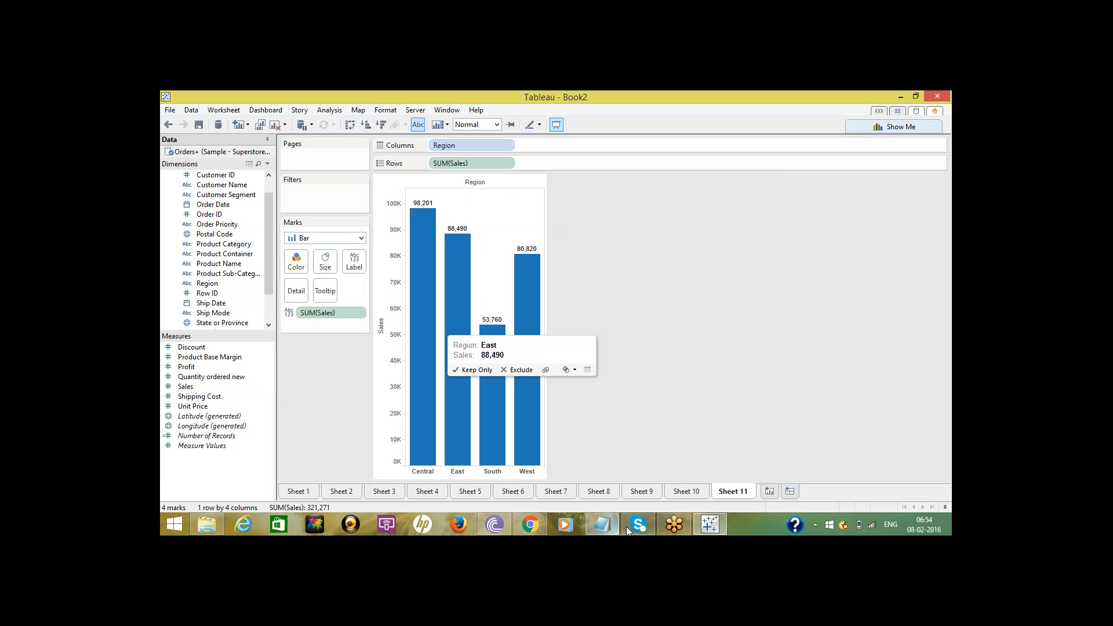
left_click(593, 527)
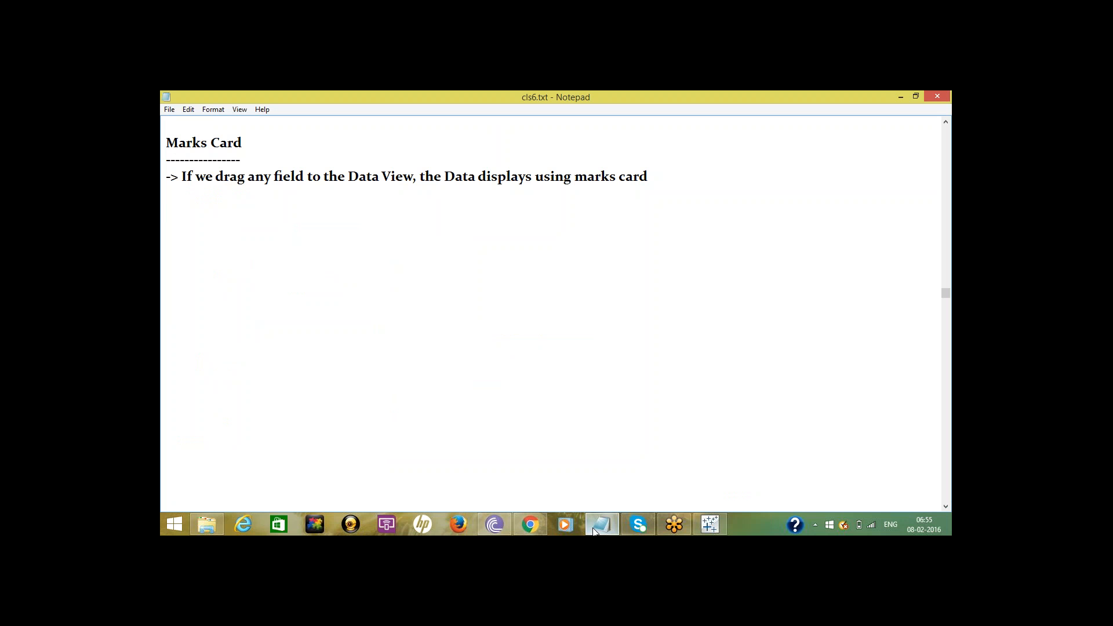
type("Title")
key("Return")
type("-------")
Switch to Tableau, look through Sheets 8, 7 and 6 for a chart with a title, and return to Sheet 11.
left_click(707, 526)
left_click(606, 494)
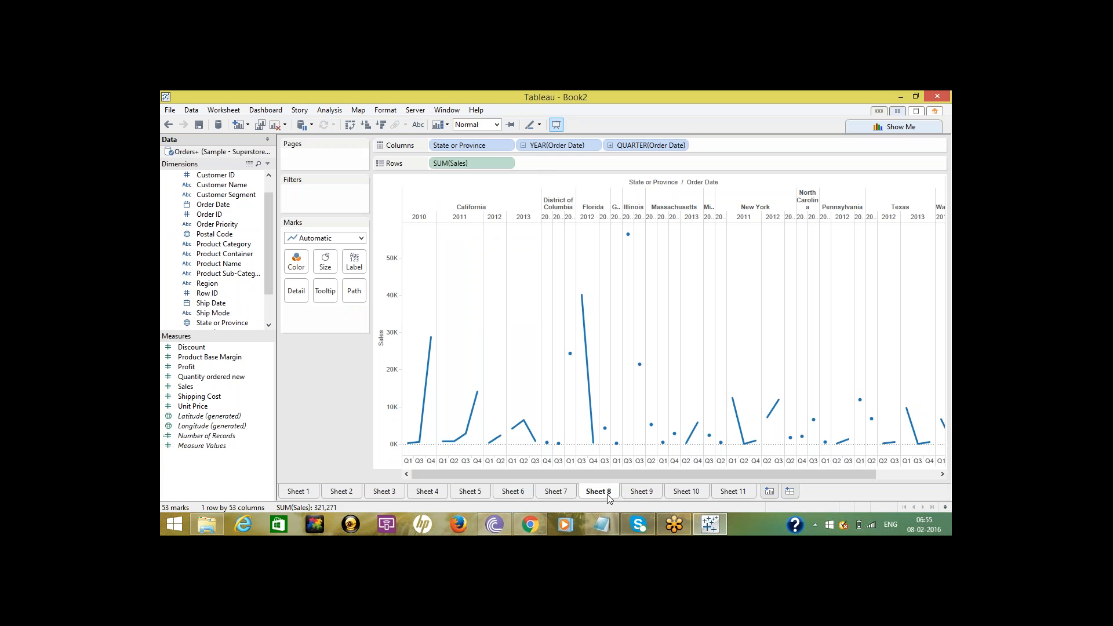
left_click(560, 493)
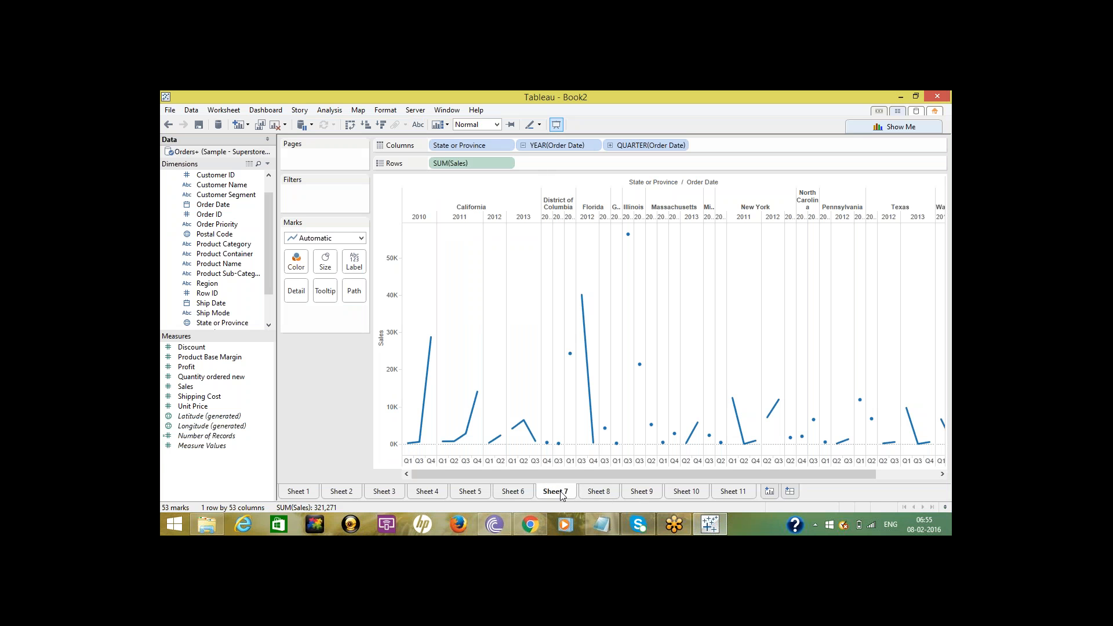
left_click(516, 495)
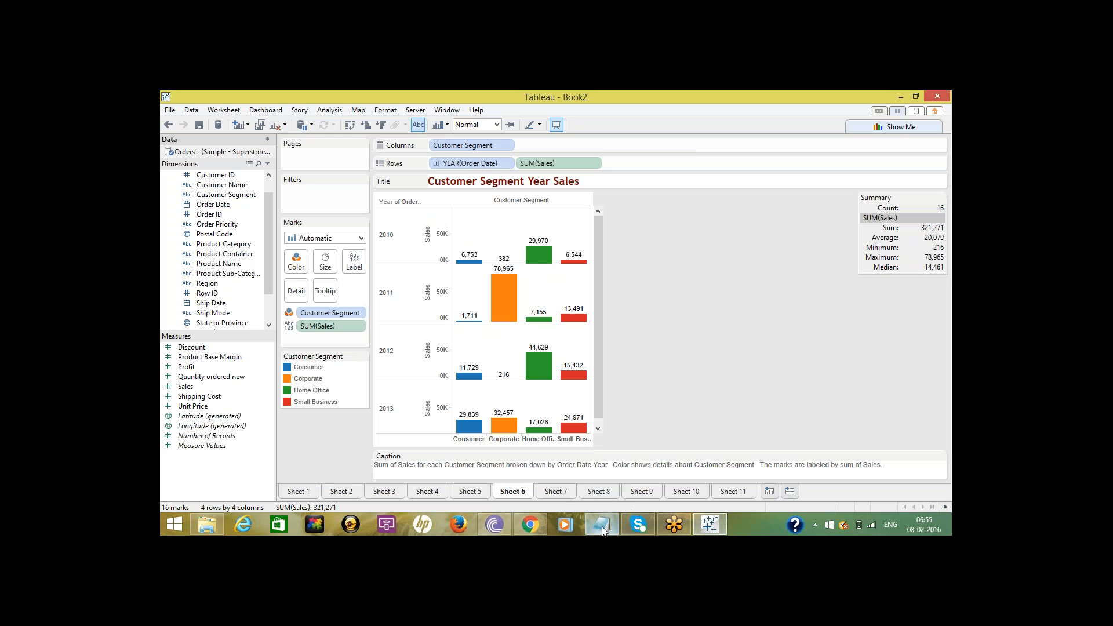
left_click(740, 492)
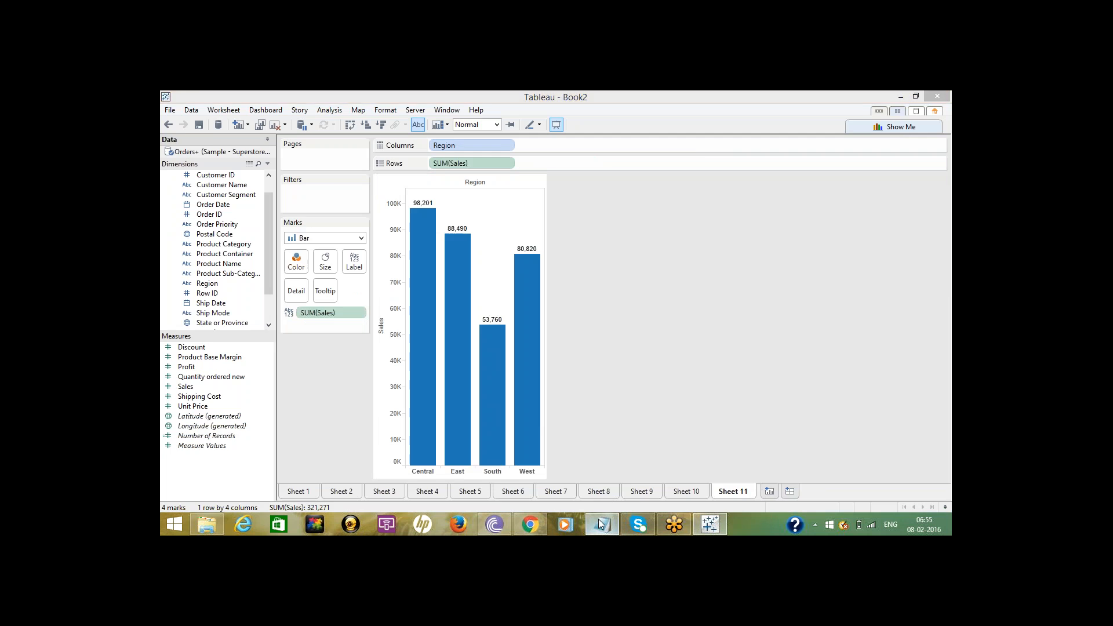
In Notepad under Title, write "-> In Tableau, If you want to add a Tilte to a Data View, go to work sheet tab and Select Show Title".
left_click(599, 523)
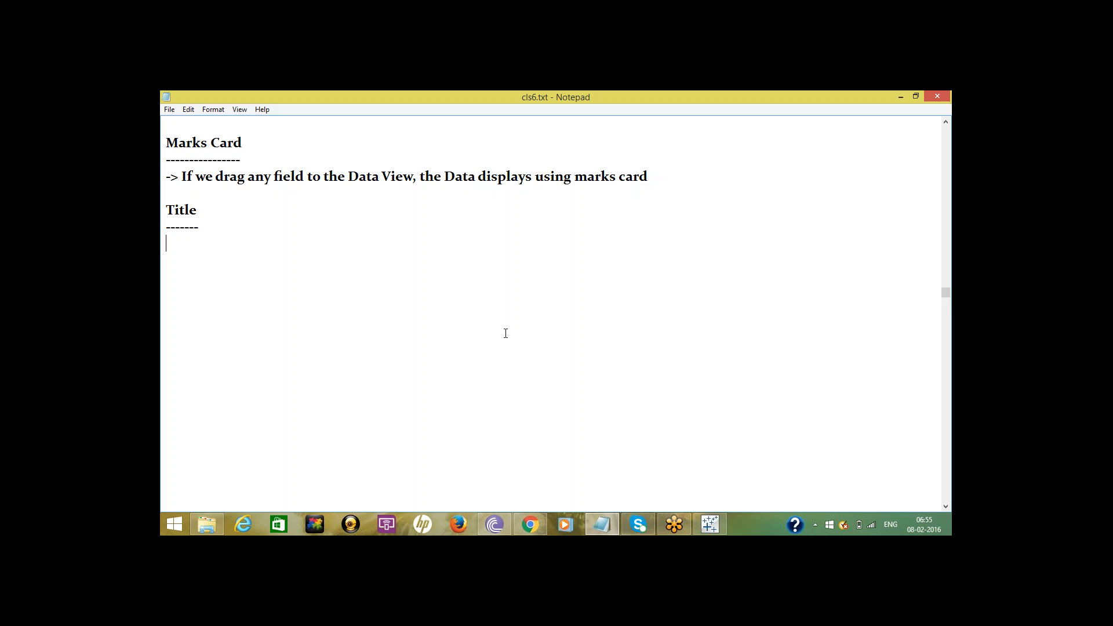
type("-> In Tableau, If you wa")
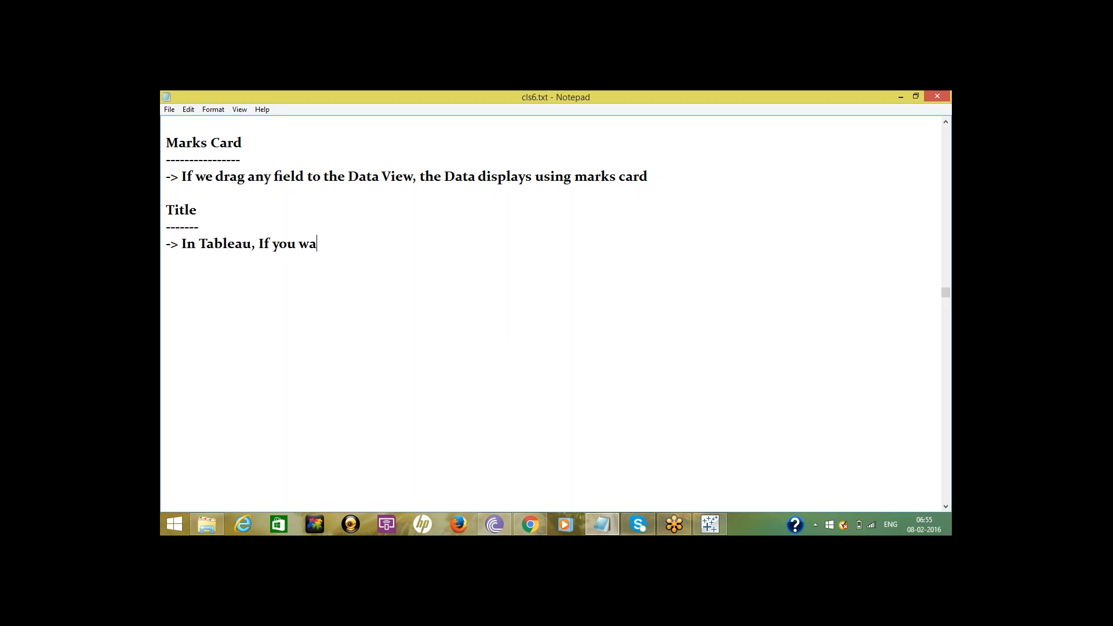
type("nt to add a Tilte to")
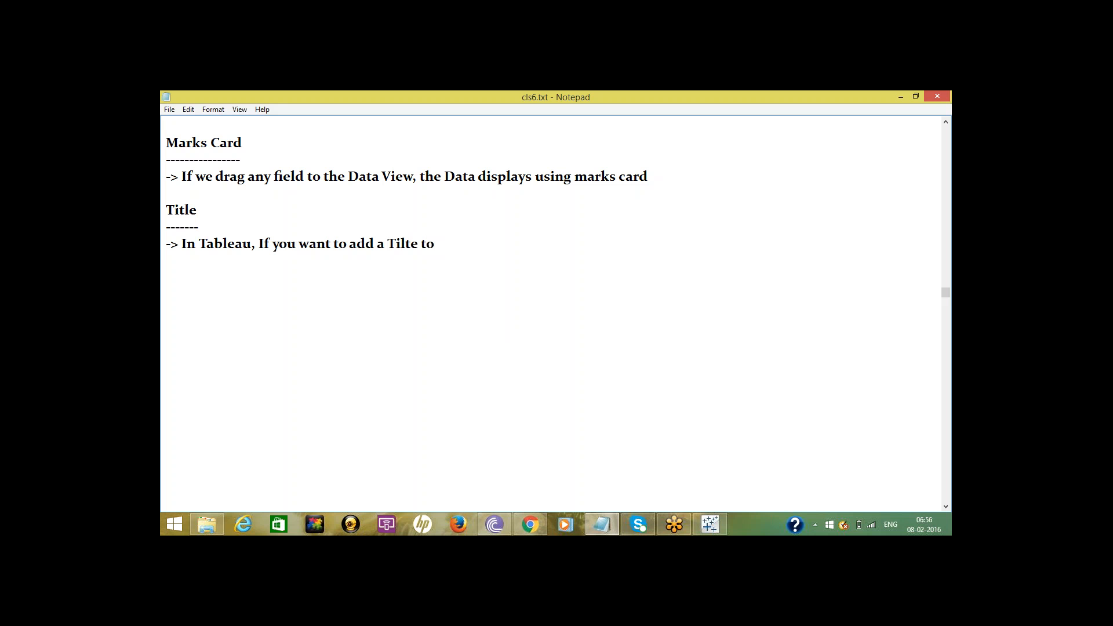
type(" a Data View, go to ")
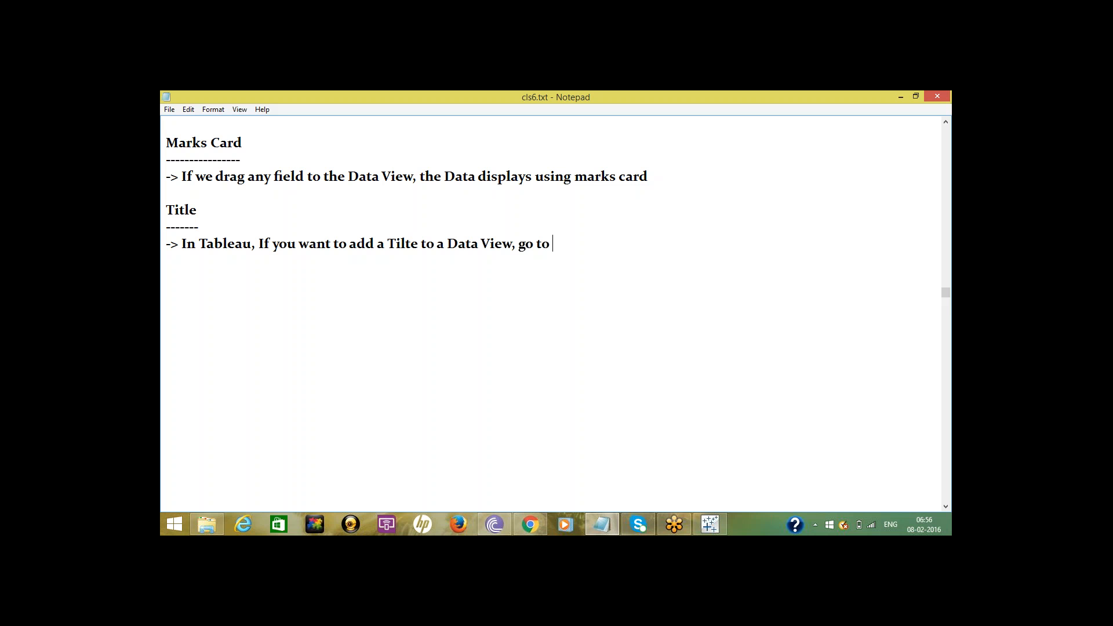
type("work sheet tab and Slke")
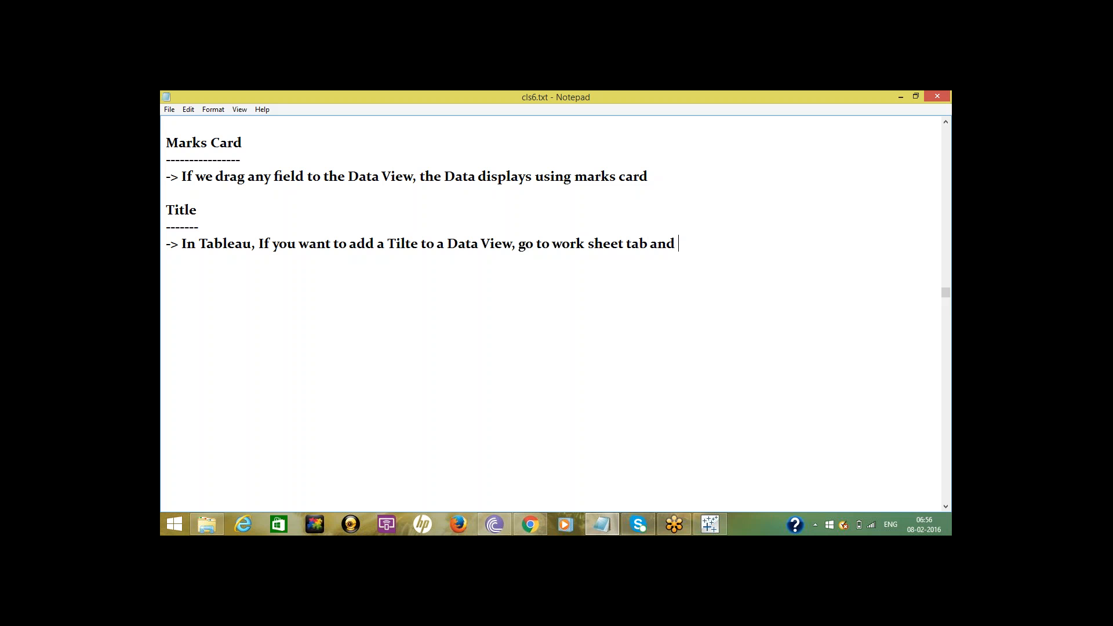
key("BackSpace")
key("BackSpace")
key("BackSpace")
type("elect")
type("Shpw")
key("BackSpace")
key("BackSpace")
key("BackSpace")
type("how Til")
type("te")
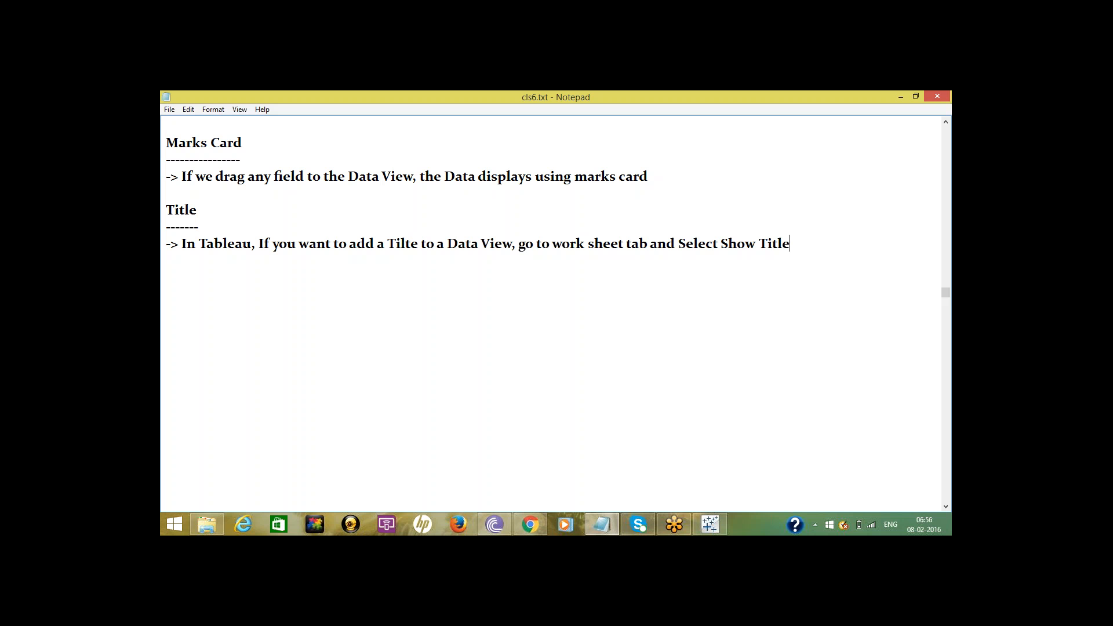
Continue the Title note with ". Tableau adds title automatically at the Top of the Data View" and indent its second line.
type(". Tableau adds title")
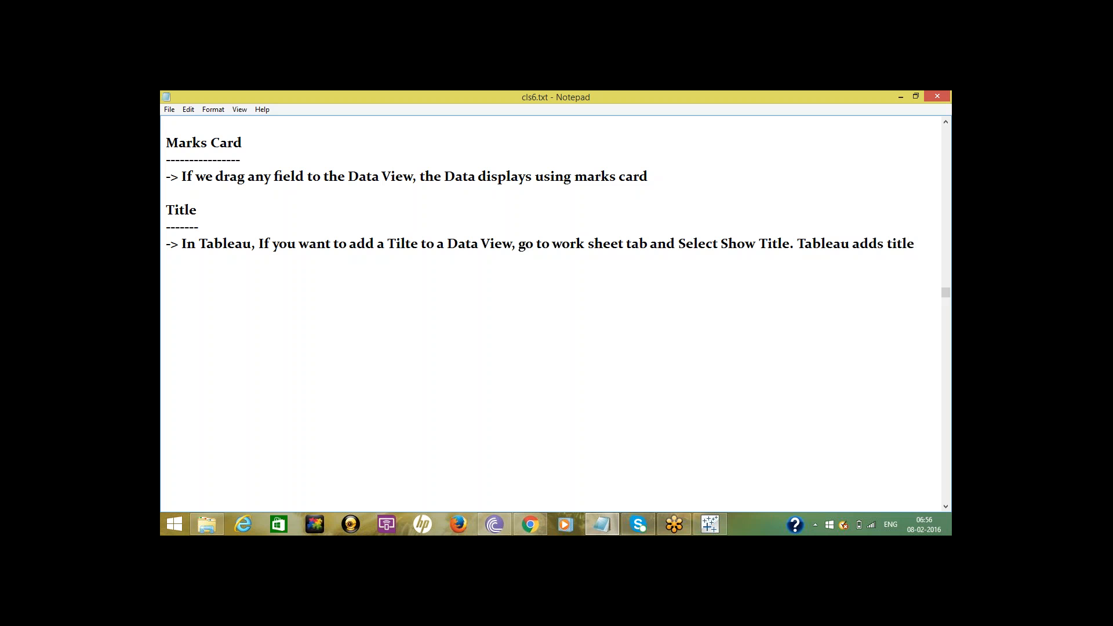
type(" automatically")
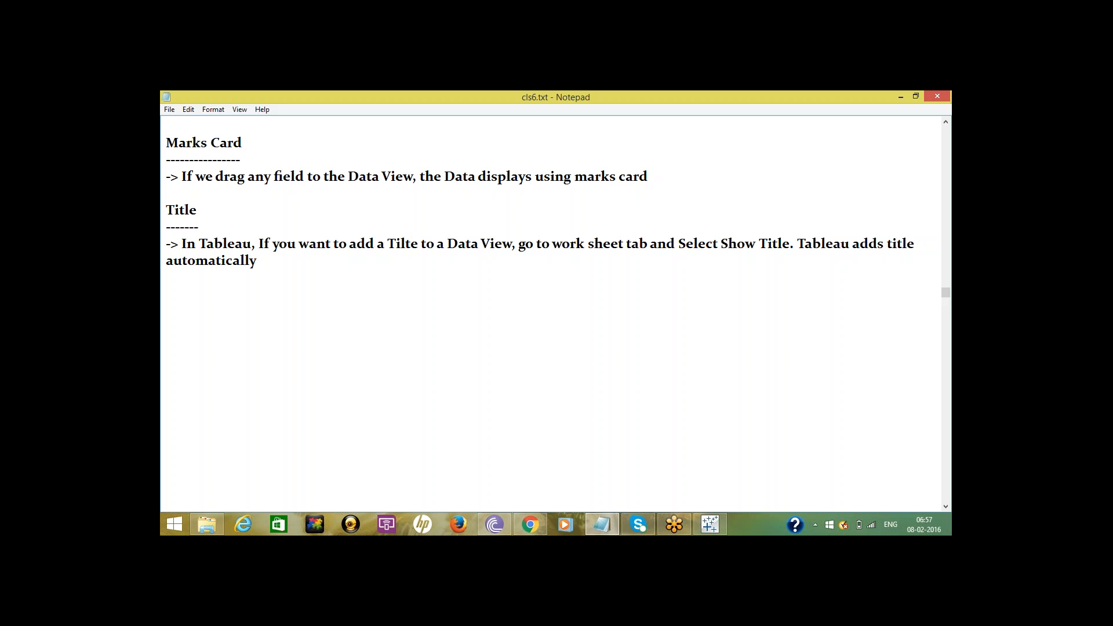
type(" at the Top of the D")
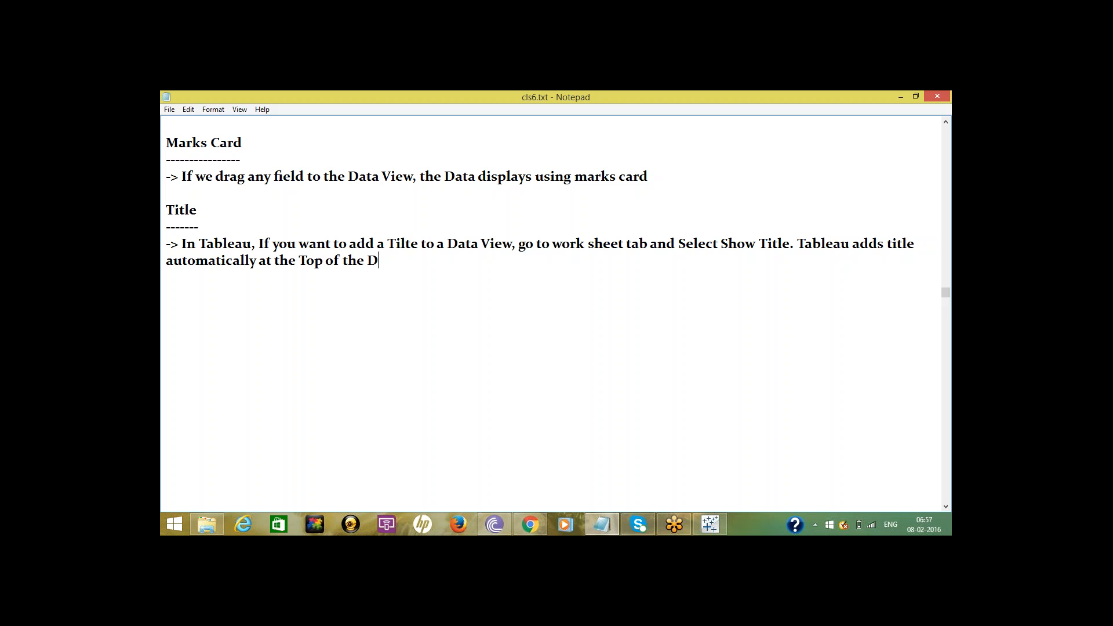
type("ata View")
key("Home")
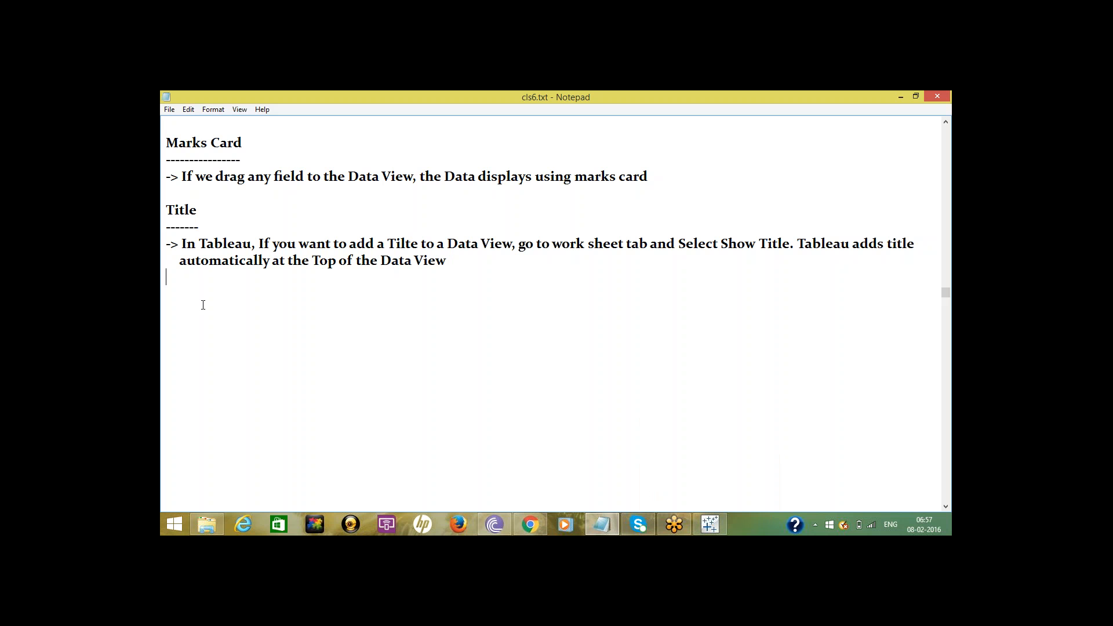
Switch to Tableau, show the title on Sheet 11, and review the other worksheet display options such as caption and summary.
left_click(709, 526)
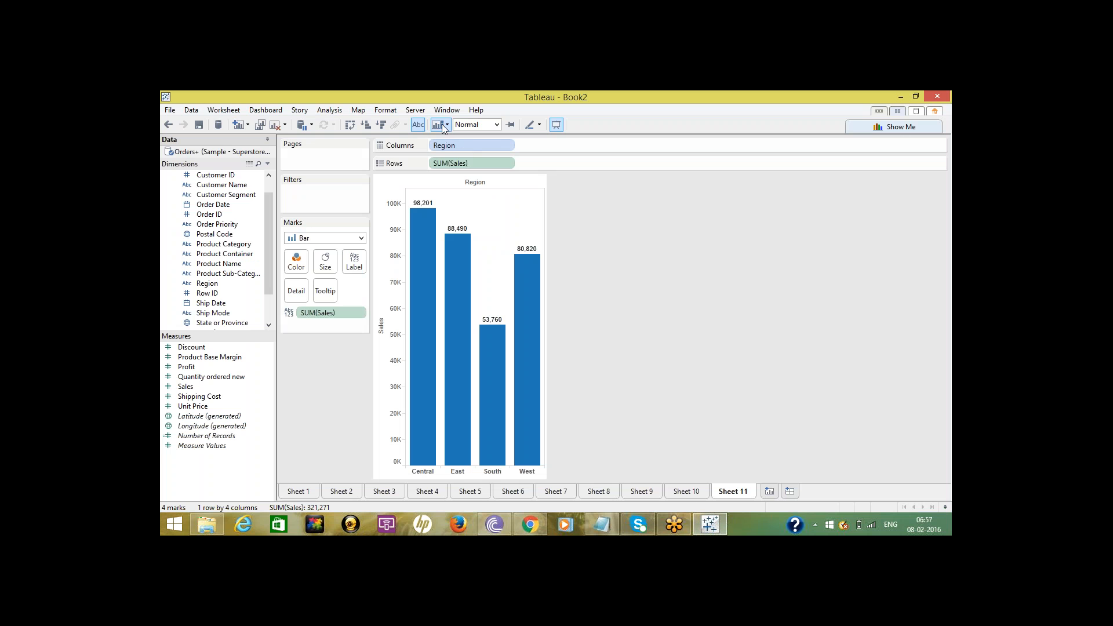
left_click(224, 110)
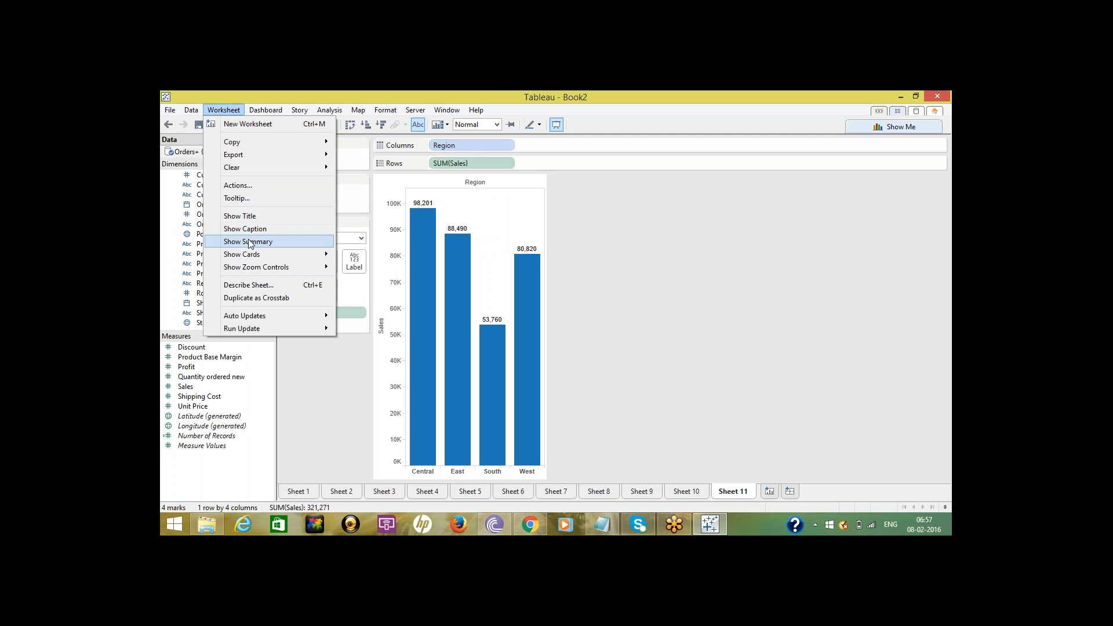
left_click(247, 216)
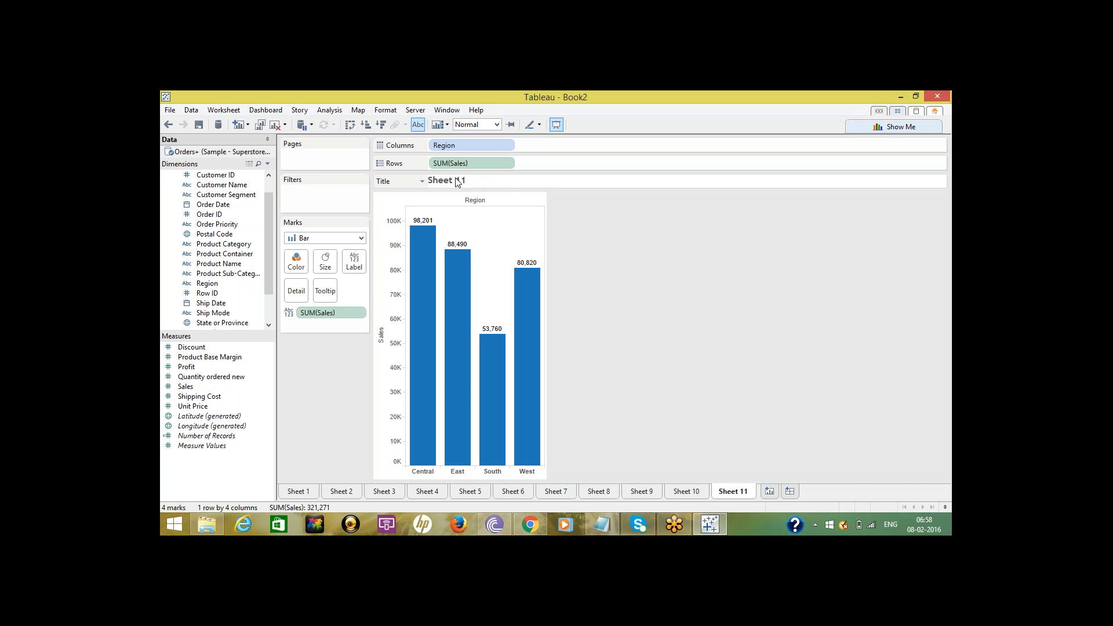
left_click(237, 114)
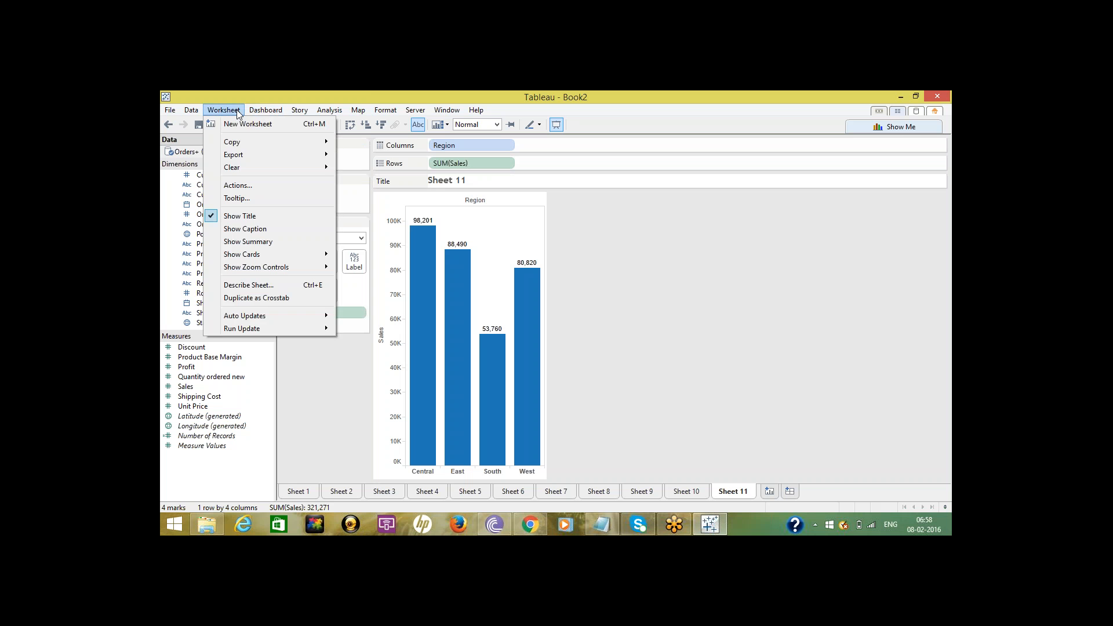
mouse_move(265, 110)
mouse_move(223, 108)
left_click(627, 260)
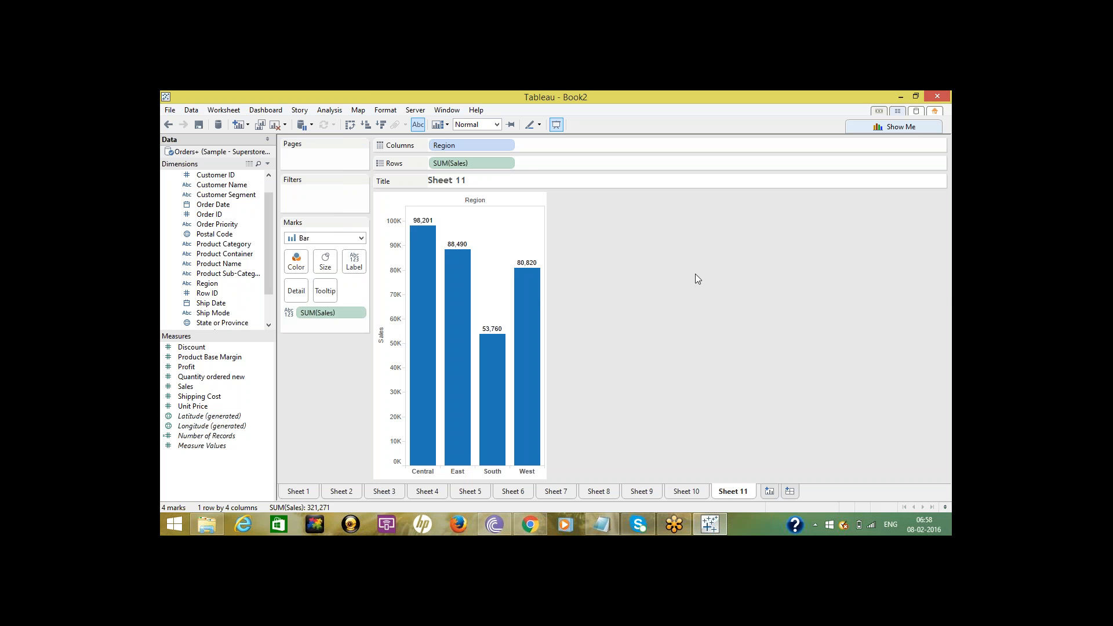
Switch to Notepad and add the note "-> similarly the other components like Summary, Caption etc..." under the Title heading.
left_click(602, 524)
left_click(266, 314)
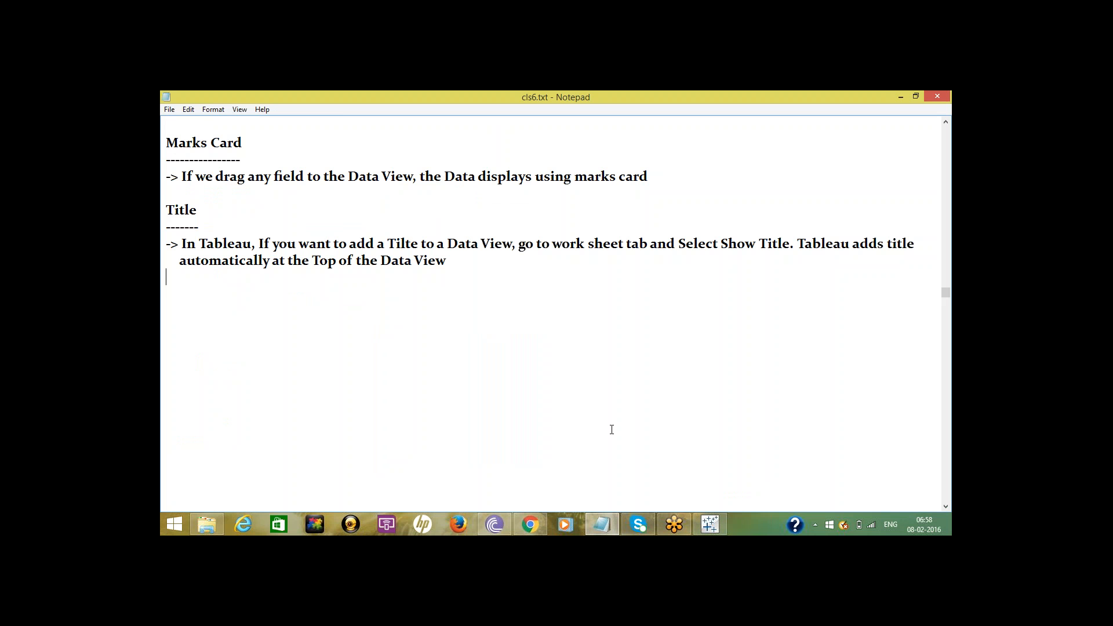
type("-> similarly the other comp")
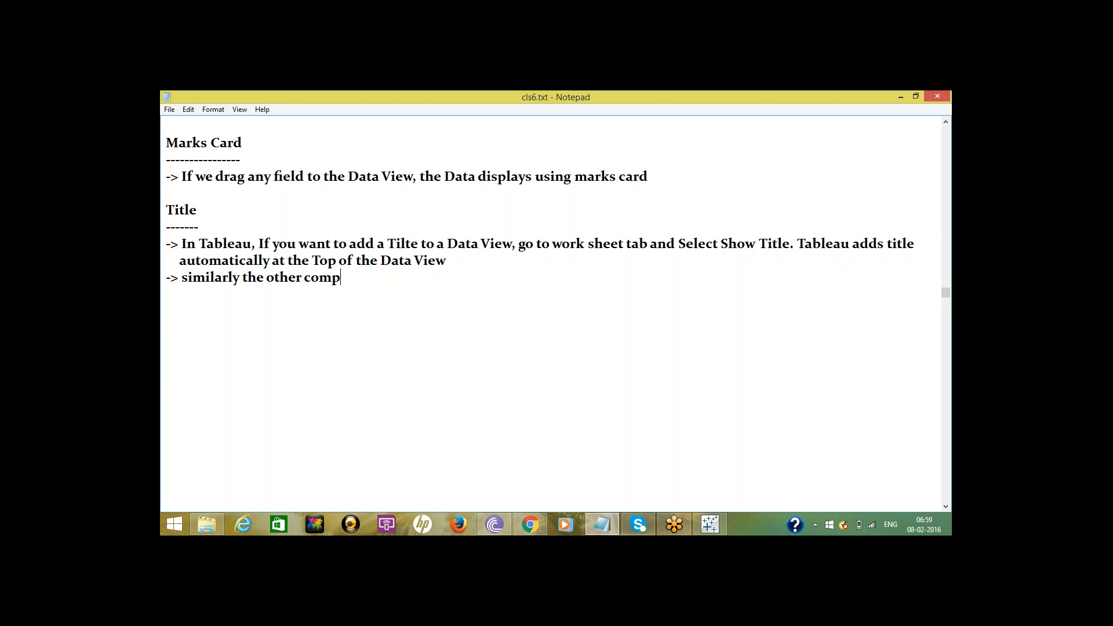
type("onents like Summary, Caption etc...")
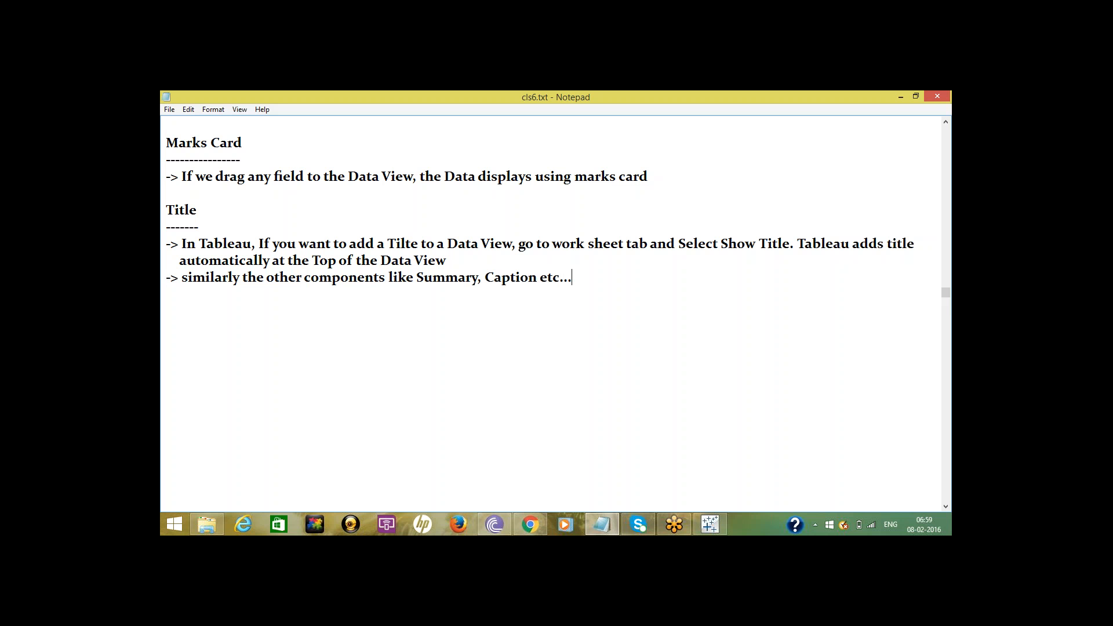